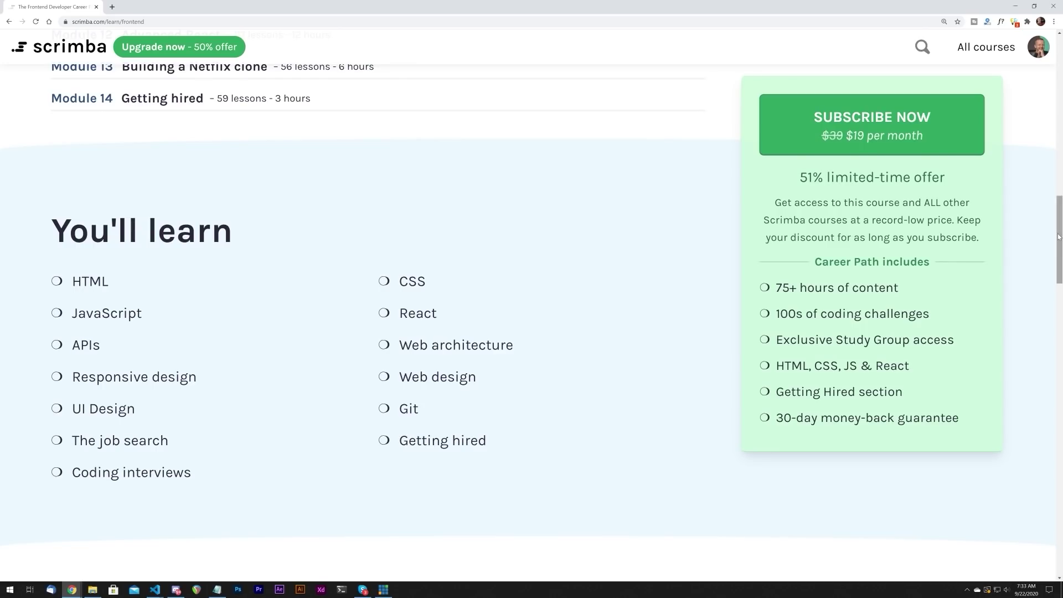
{"action": "left_click_drag", "start_coordinate": [1059, 237], "coordinate": [1055, 399]}
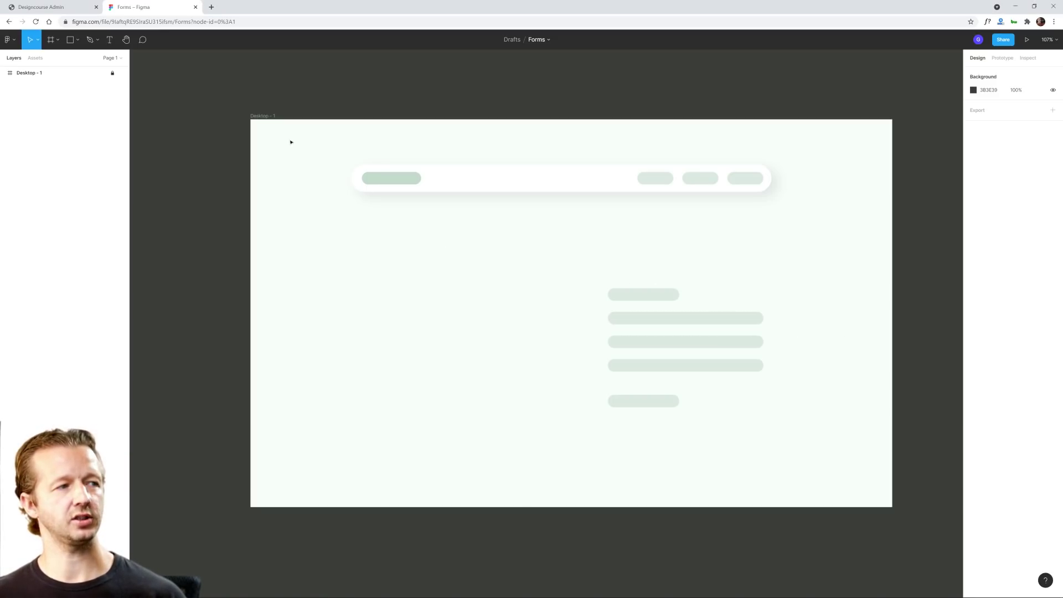
{"action": "left_click_drag", "start_coordinate": [269, 135], "coordinate": [838, 476]}
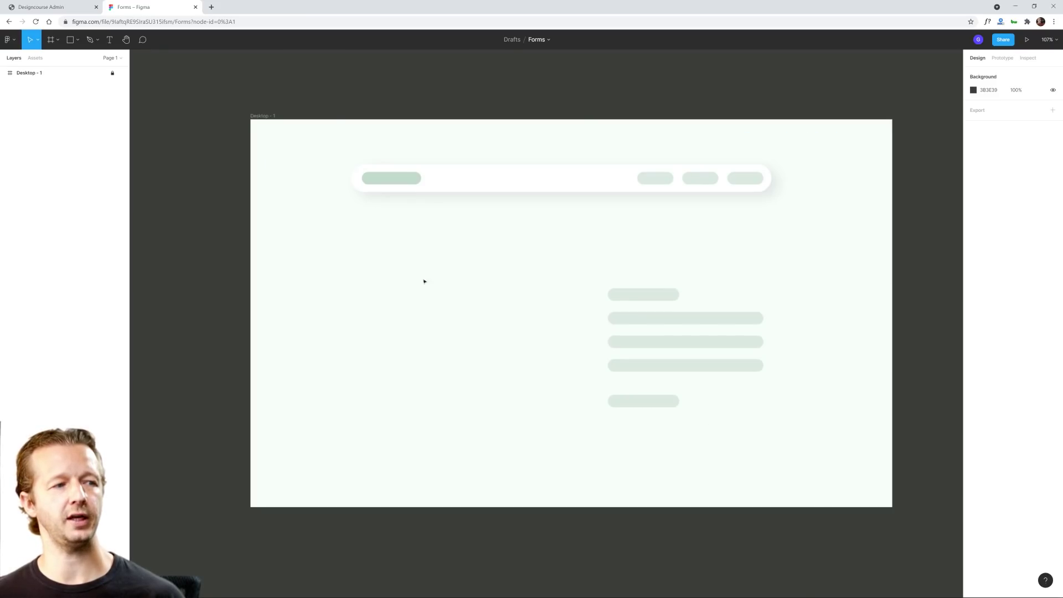
{"action": "left_click_drag", "start_coordinate": [362, 232], "coordinate": [572, 438]}
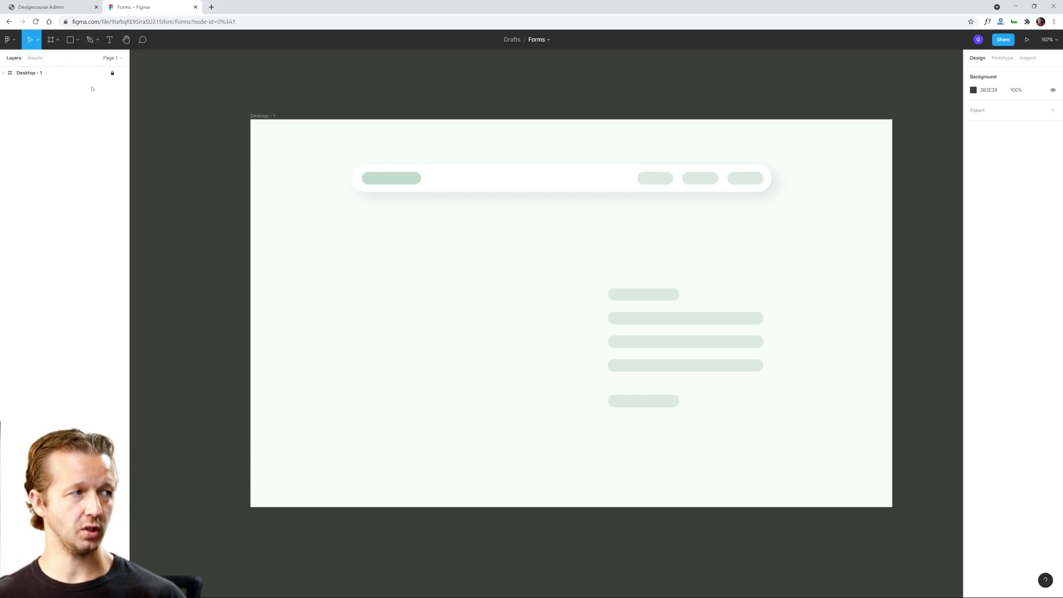
Step: Add a "Submit your details" text heading in the empty area below the navigation bar and make its fill black (000000)
{"action": "left_click", "coordinate": [106, 43]}
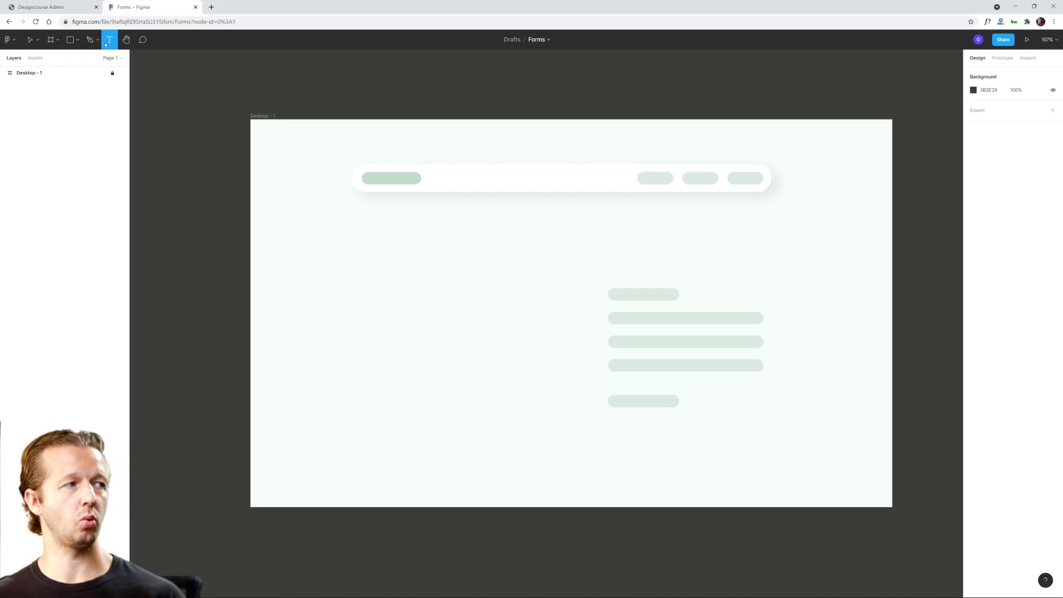
{"action": "left_click", "coordinate": [362, 246]}
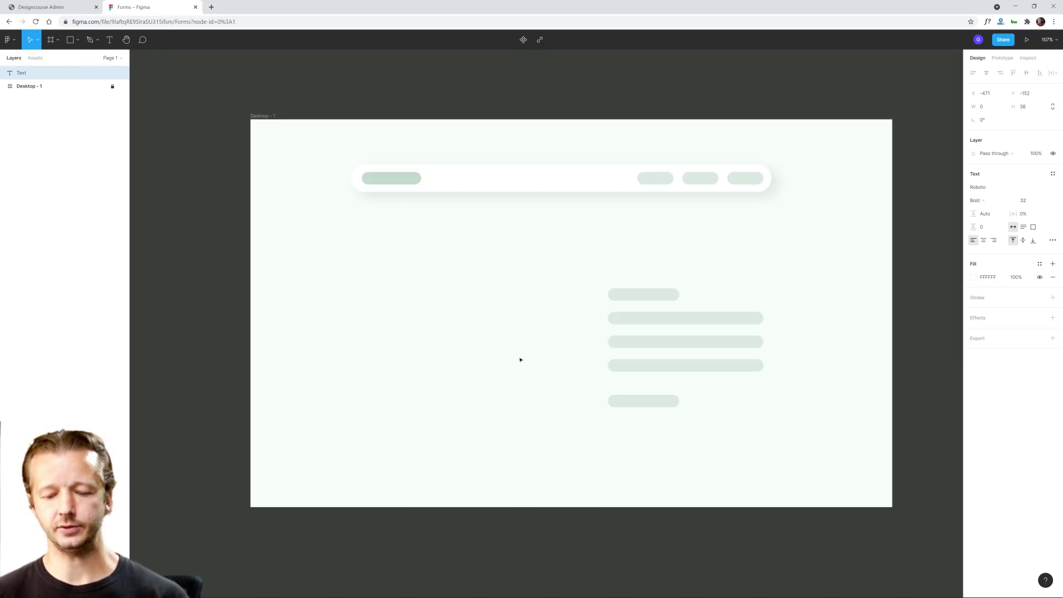
{"action": "type", "text": "Submit your"}
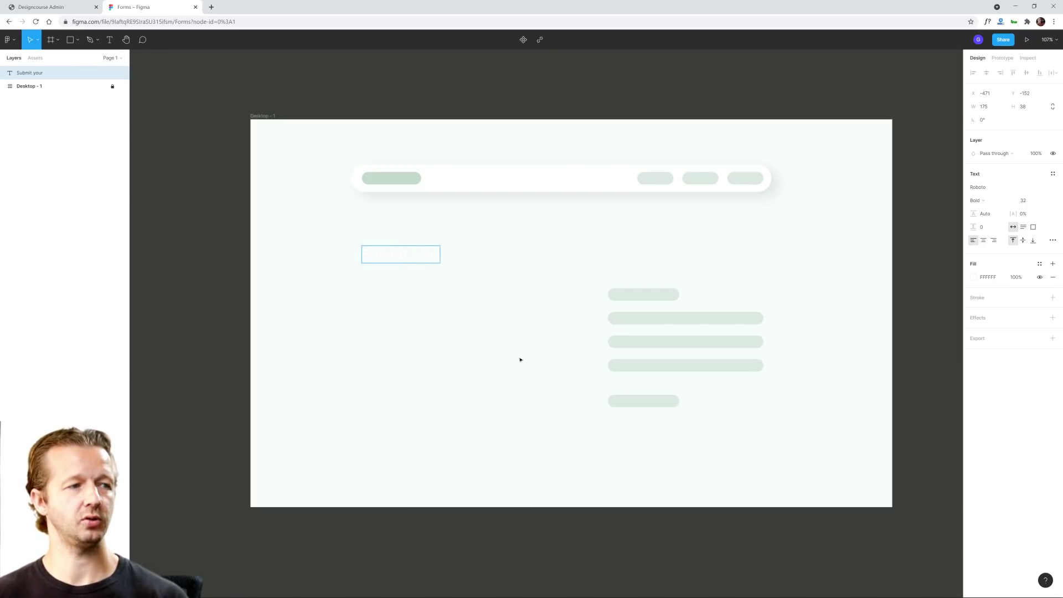
{"action": "type", "text": " details"}
{"action": "key", "text": "Escape"}
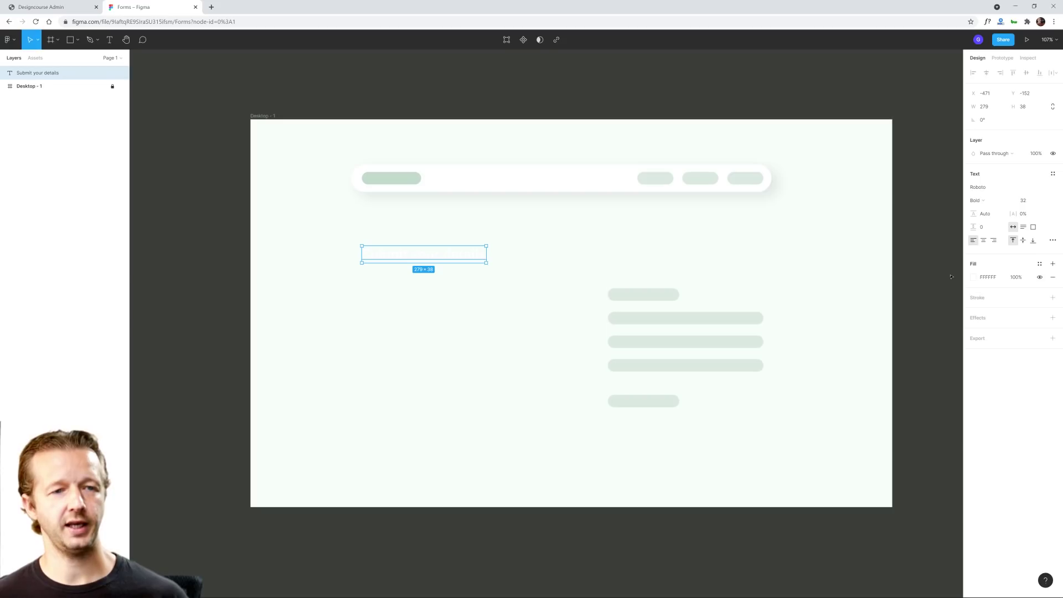
{"action": "left_click", "coordinate": [975, 280]}
{"action": "left_click_drag", "start_coordinate": [892, 340], "coordinate": [845, 419]}
{"action": "left_click", "coordinate": [443, 300]}
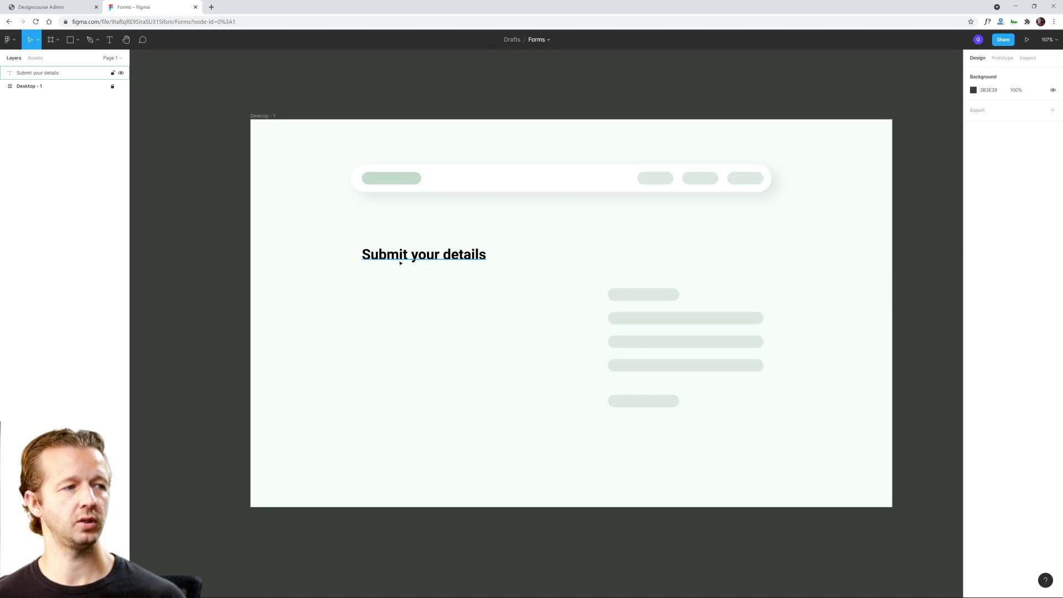
Step: Align the heading's left edge with the logo placeholder in the navigation bar, keeping it a clear gap below the bar
{"action": "left_click_drag", "start_coordinate": [404, 254], "coordinate": [400, 179]}
{"action": "key", "text": "ctrl+z"}
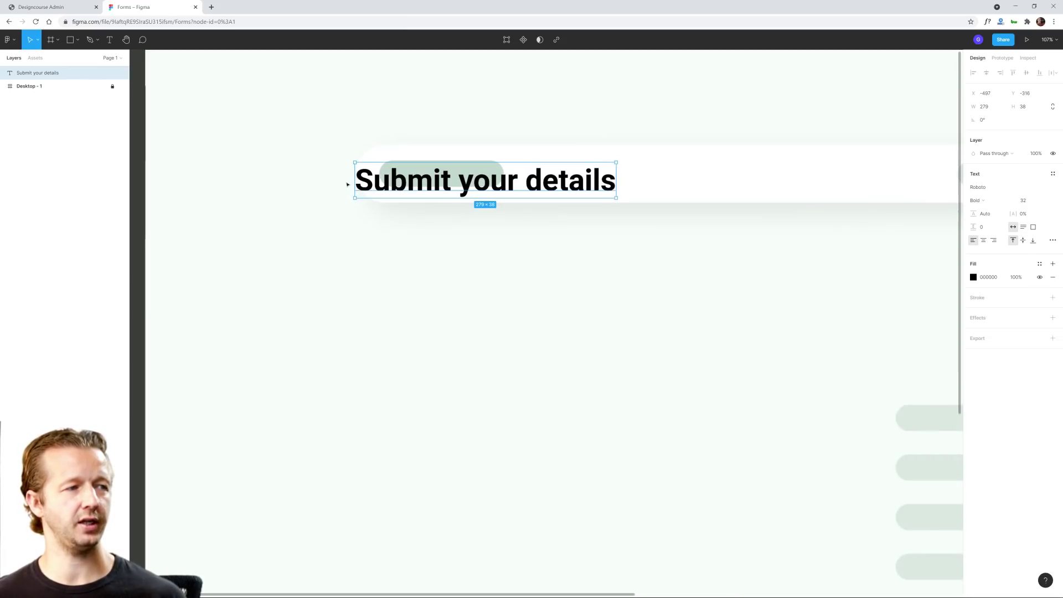
{"action": "scroll", "coordinate": [347, 185], "scroll_direction": "up", "scroll_amount": 5}
{"action": "key", "text": "ctrl+z"}
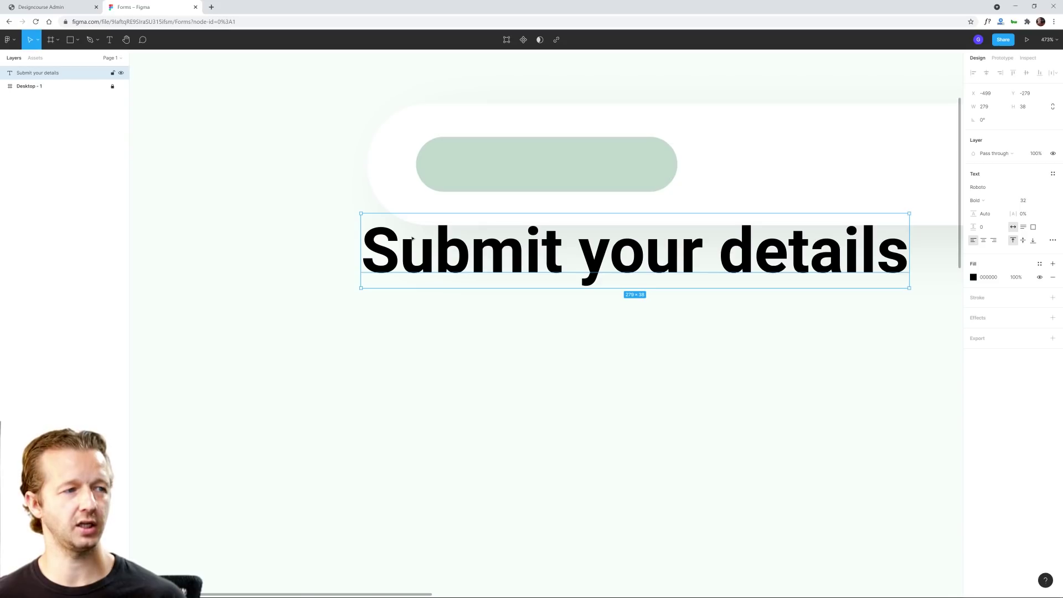
{"action": "left_click_drag", "start_coordinate": [394, 247], "coordinate": [446, 278]}
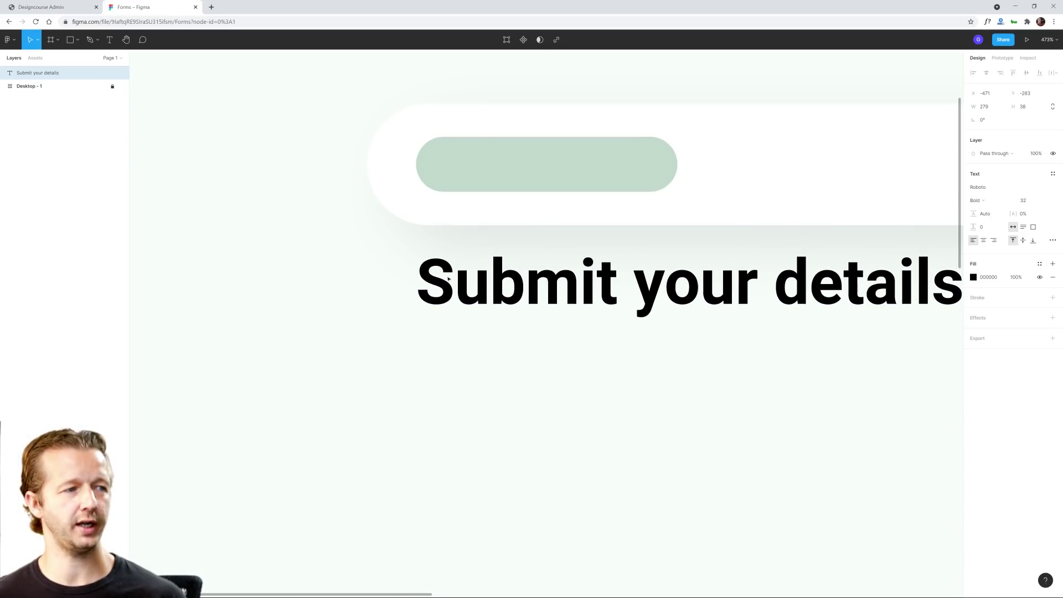
{"action": "left_click_drag", "start_coordinate": [420, 167], "coordinate": [415, 296]}
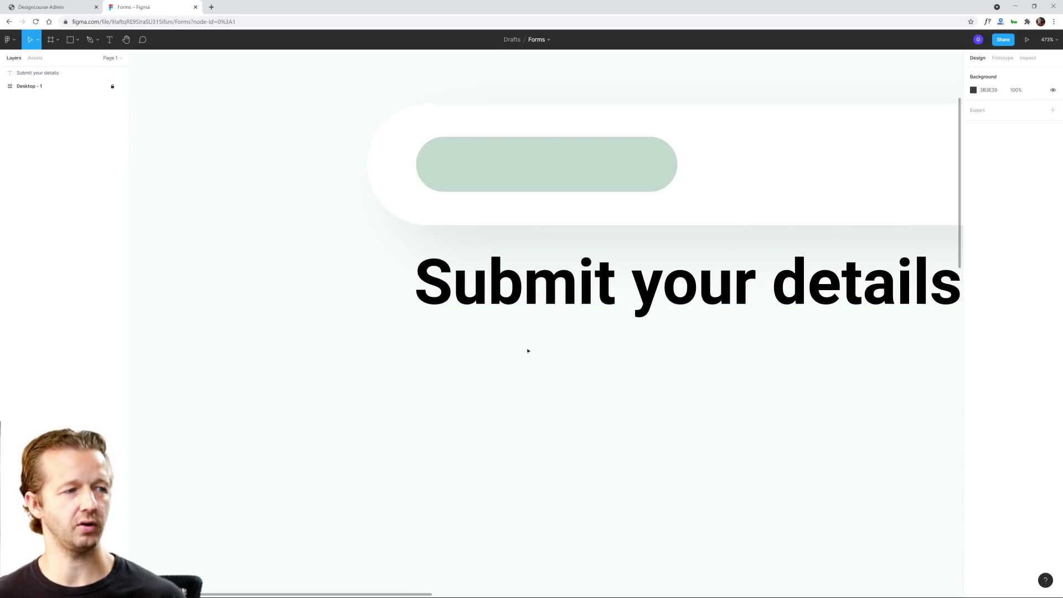
{"action": "scroll", "coordinate": [542, 355], "scroll_direction": "down", "scroll_amount": 5}
{"action": "scroll", "coordinate": [562, 369], "scroll_direction": "down", "scroll_amount": 3}
{"action": "left_click_drag", "start_coordinate": [505, 226], "coordinate": [504, 290]}
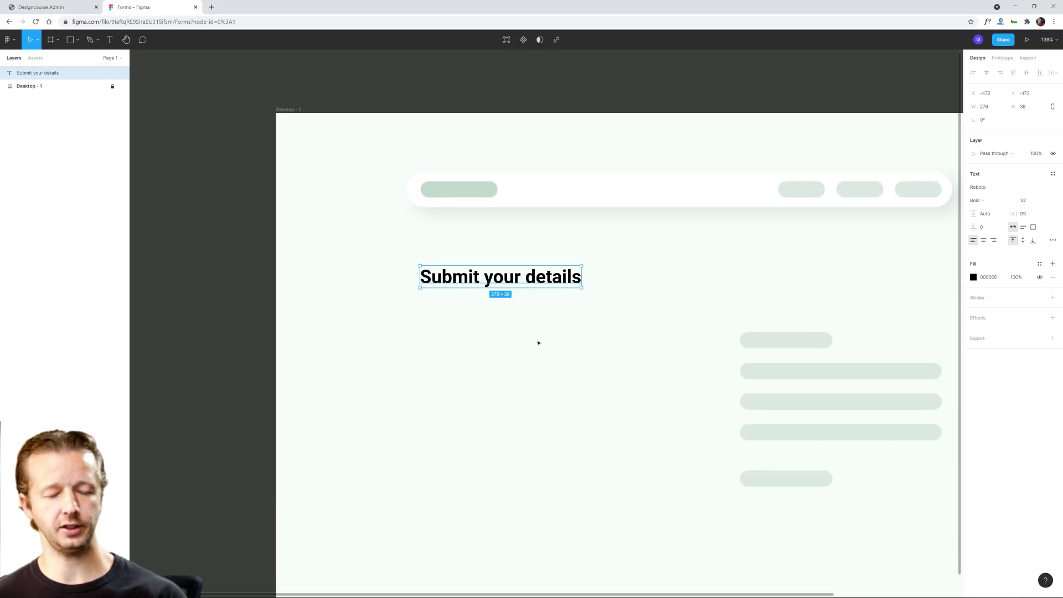
Step: Show the rulers, place a vertical guide at the logo placeholder's left edge, and shift the heading to it
{"action": "key", "text": "shift+r"}
{"action": "left_click_drag", "start_coordinate": [134, 160], "coordinate": [422, 206]}
{"action": "left_click_drag", "start_coordinate": [470, 281], "coordinate": [469, 278]}
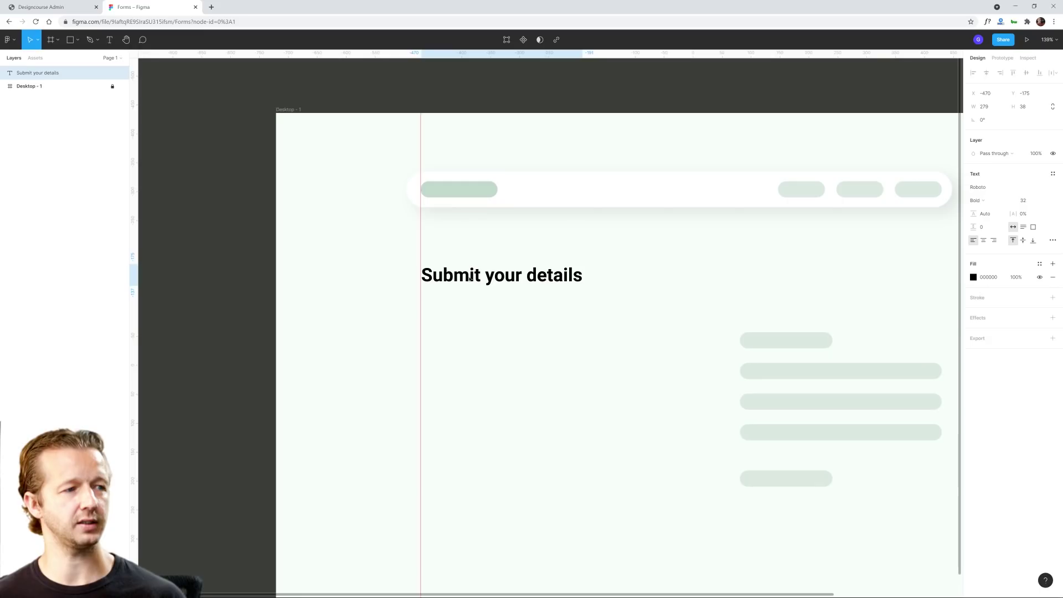
{"action": "left_click", "coordinate": [498, 318]}
{"action": "scroll", "coordinate": [605, 334], "scroll_direction": "down", "scroll_amount": 2}
{"action": "scroll", "coordinate": [605, 333], "scroll_direction": "down", "scroll_amount": 3}
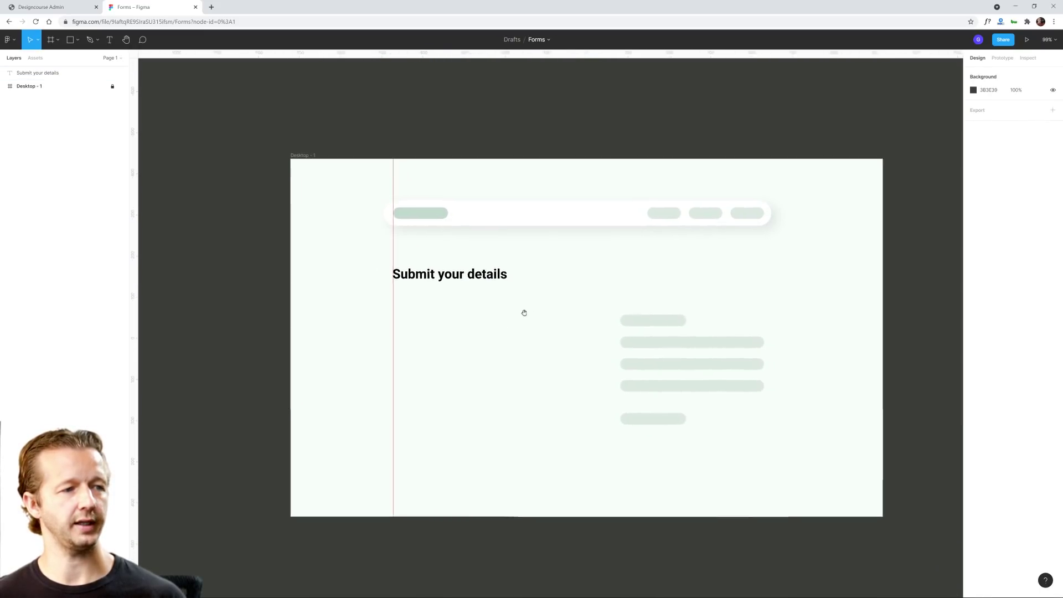
Step: Fine-tune the heading so its first letter sits on the vertical guide, and hide the rulers
{"action": "left_click", "coordinate": [409, 271]}
{"action": "left_click_drag", "start_coordinate": [409, 272], "coordinate": [409, 269]}
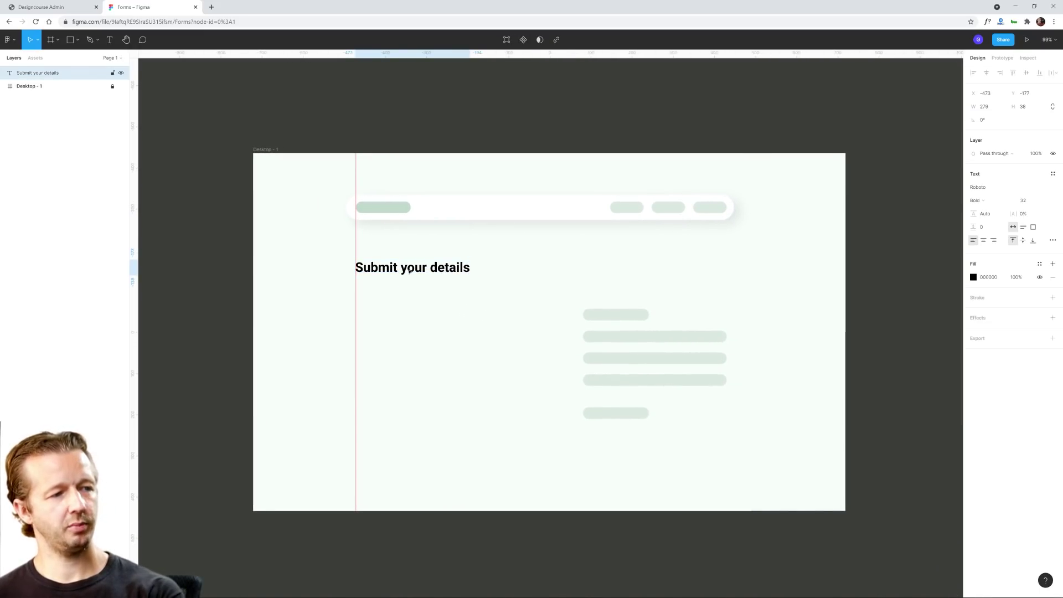
{"action": "left_click", "coordinate": [424, 313]}
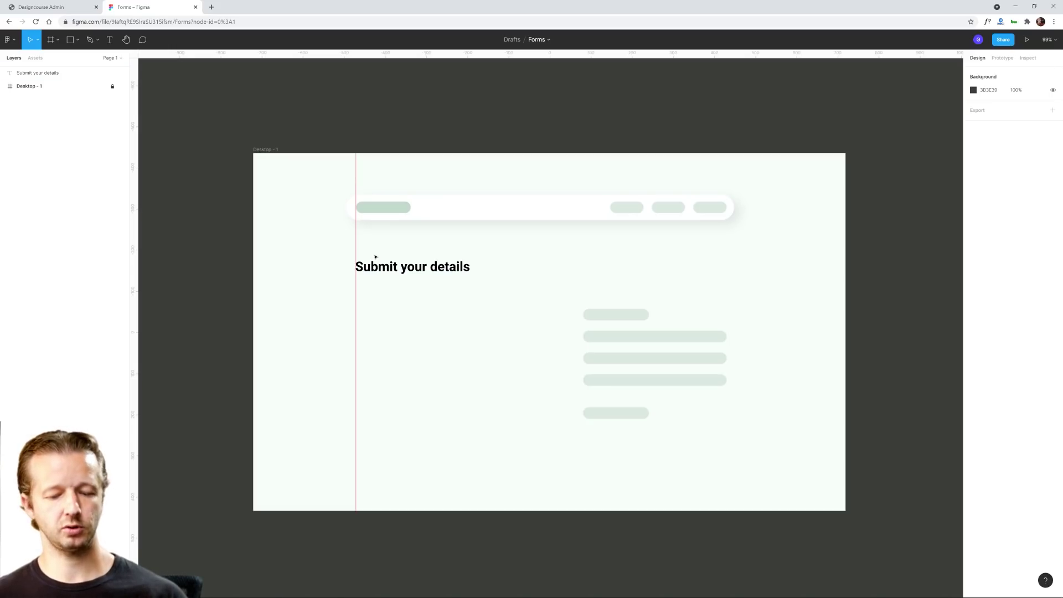
{"action": "key", "text": "shift+r"}
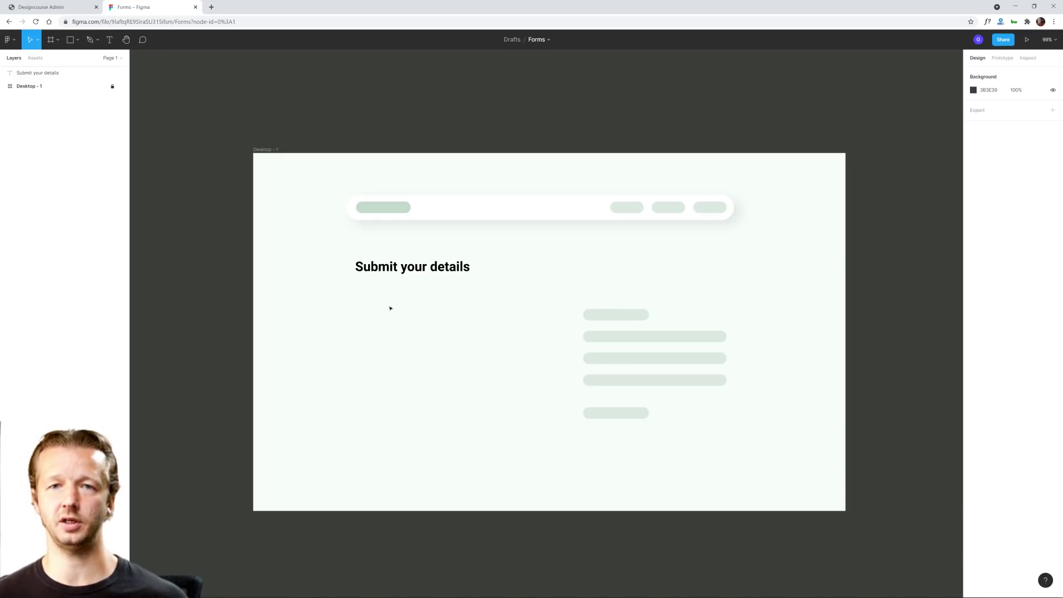
Step: Add a "Name" text label below the heading at the same left alignment and make its fill black (000000)
{"action": "left_click", "coordinate": [115, 39]}
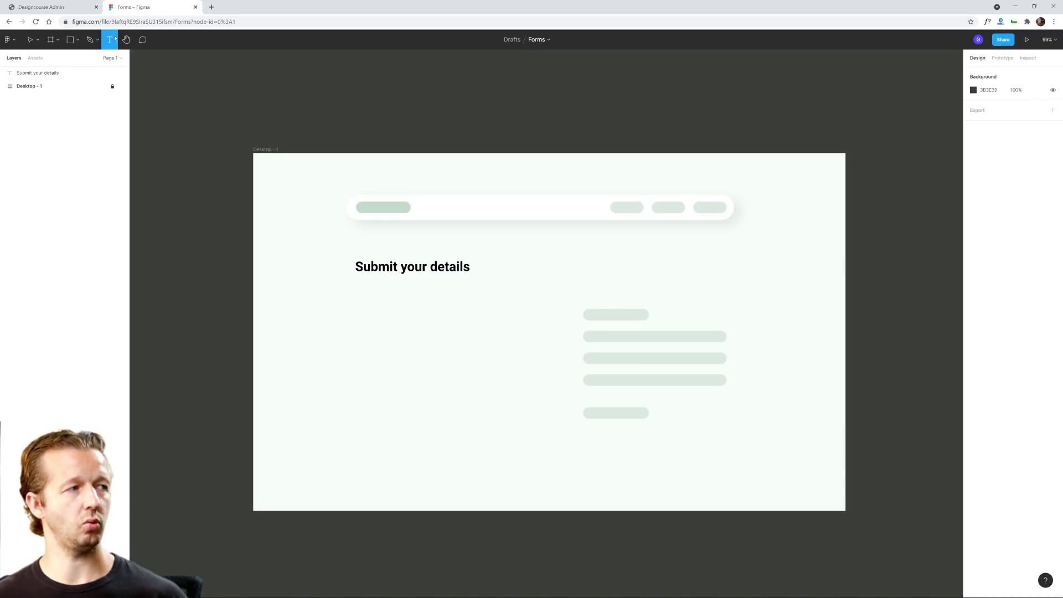
{"action": "left_click", "coordinate": [356, 305]}
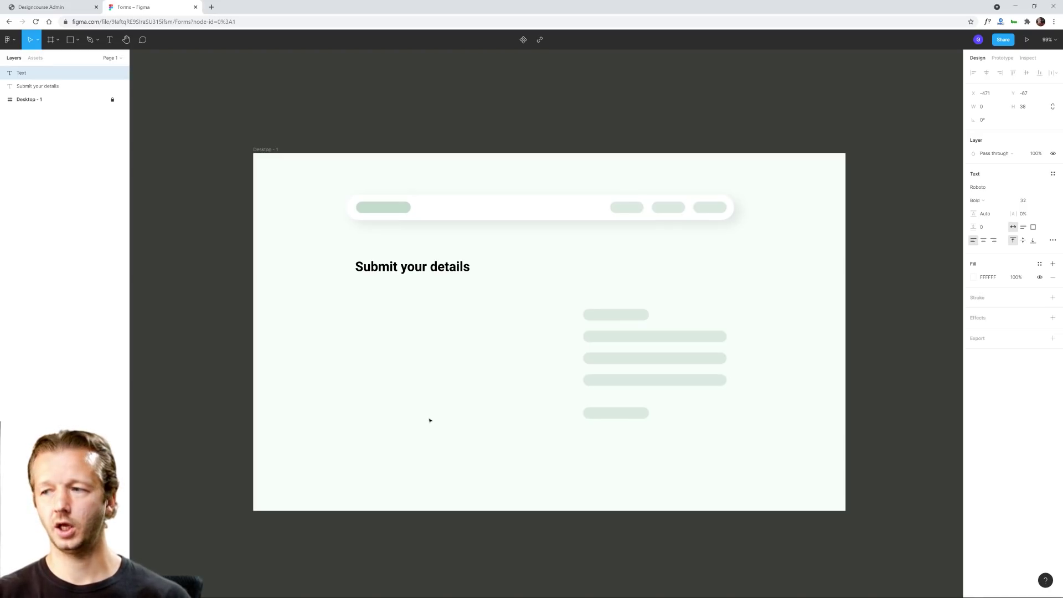
{"action": "type", "text": "Name"}
{"action": "key", "text": "Escape"}
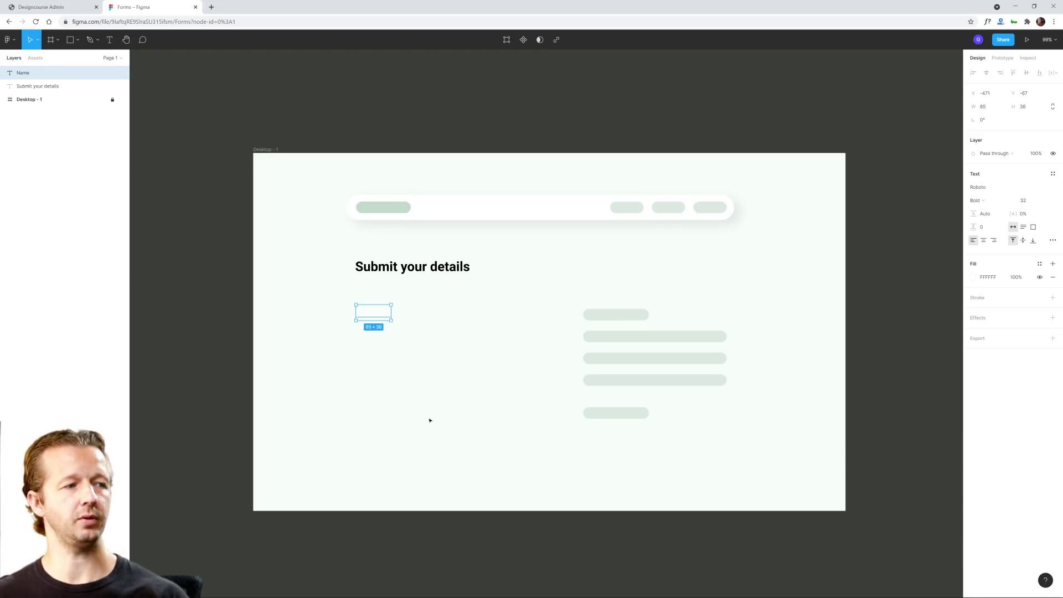
{"action": "left_click", "coordinate": [973, 278]}
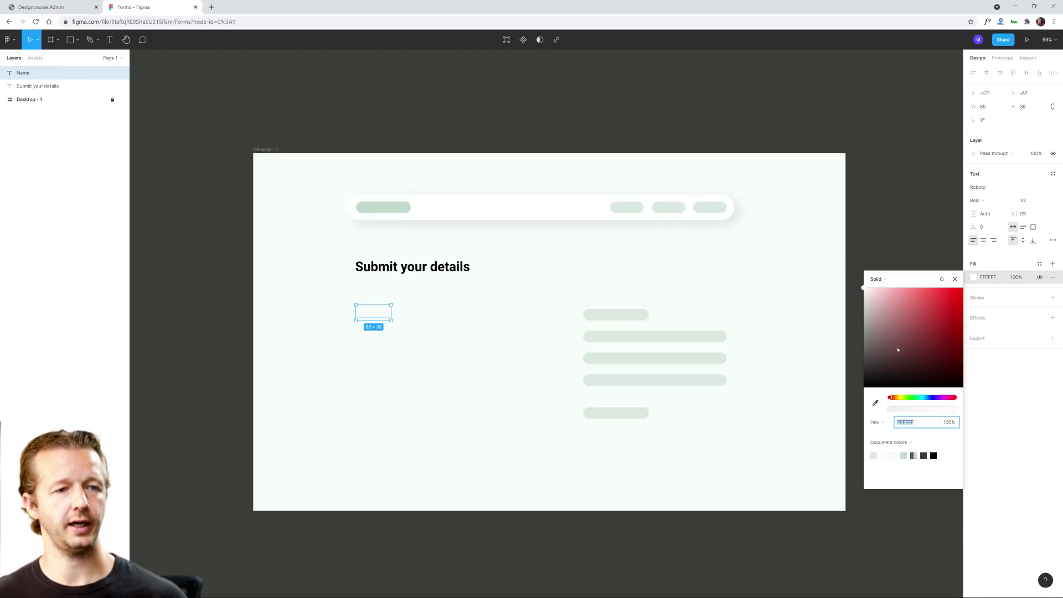
{"action": "left_click_drag", "start_coordinate": [898, 350], "coordinate": [840, 419]}
{"action": "left_click", "coordinate": [401, 313]}
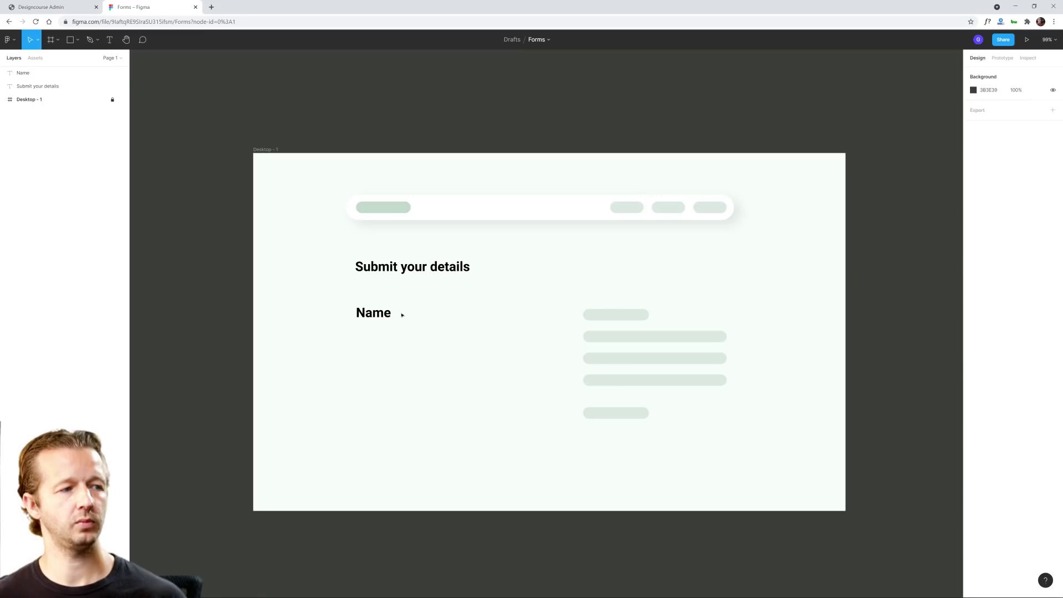
{"action": "left_click", "coordinate": [375, 317]}
{"action": "left_click", "coordinate": [534, 358]}
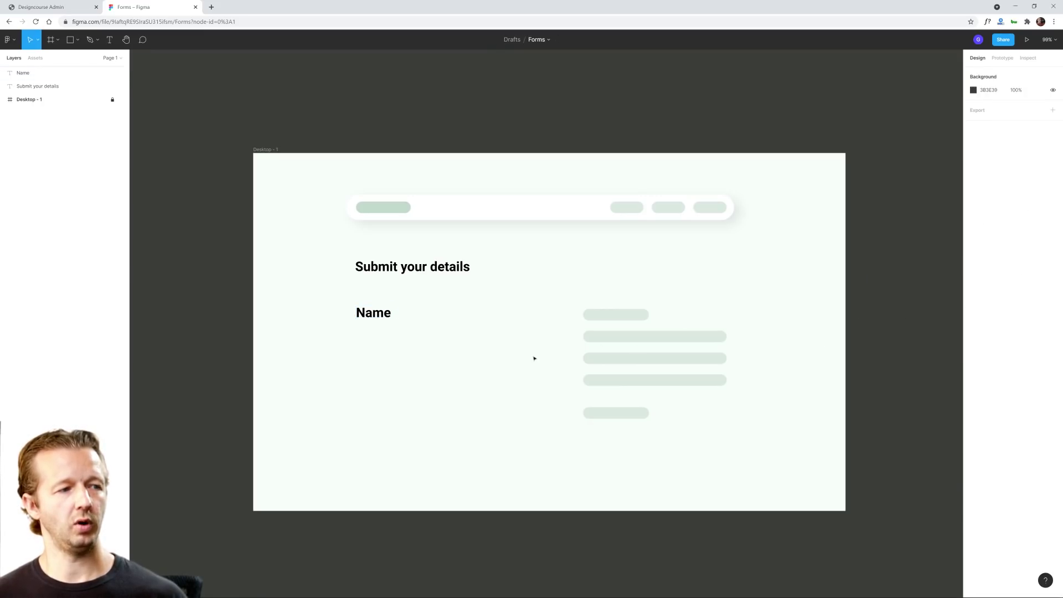
Step: Set the "Name" label's font size to 18
{"action": "scroll", "coordinate": [450, 316], "scroll_direction": "up", "scroll_amount": 2}
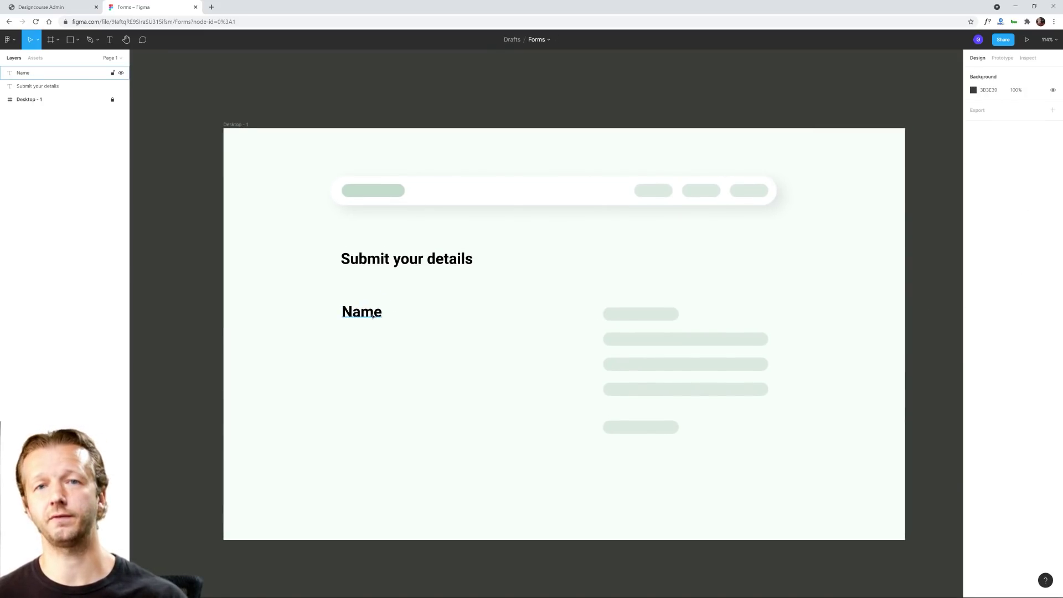
{"action": "left_click", "coordinate": [422, 261]}
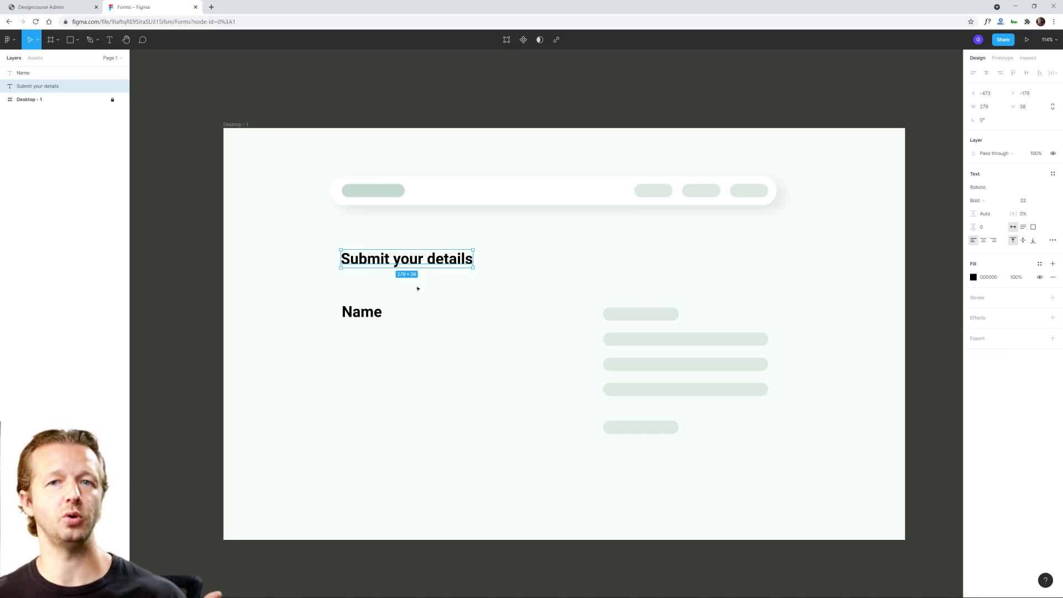
{"action": "left_click", "coordinate": [373, 314]}
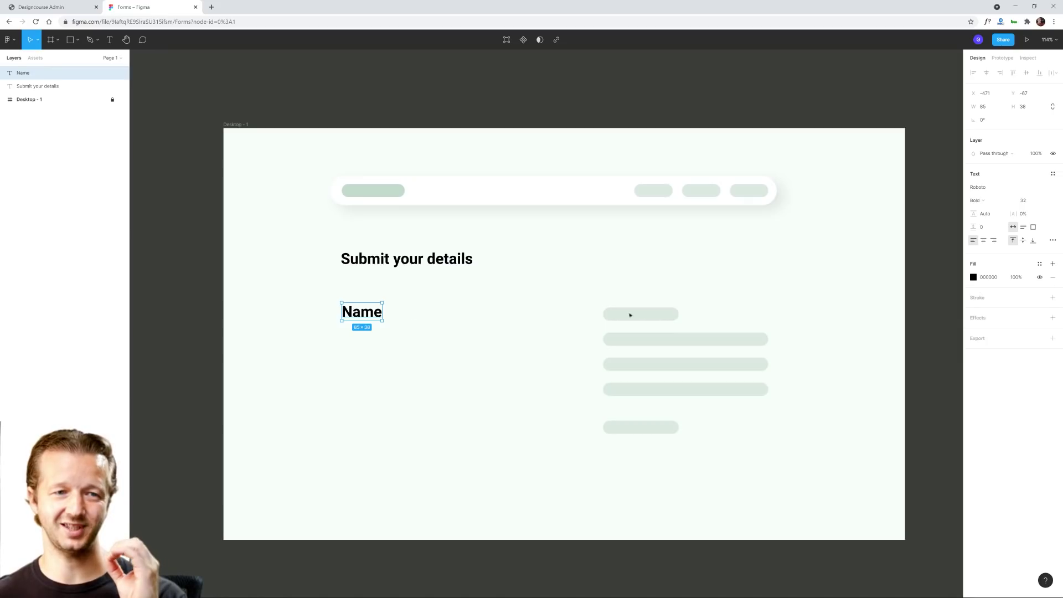
{"action": "left_click", "coordinate": [1028, 201]}
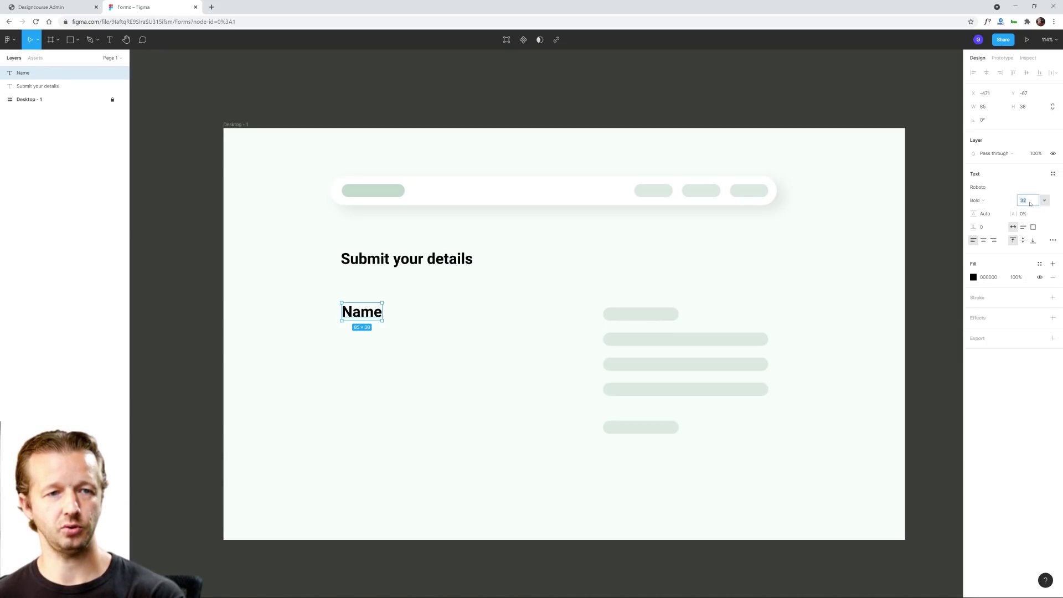
{"action": "type", "text": "22"}
{"action": "key", "text": "Return"}
{"action": "type", "text": "16"}
{"action": "key", "text": "Return"}
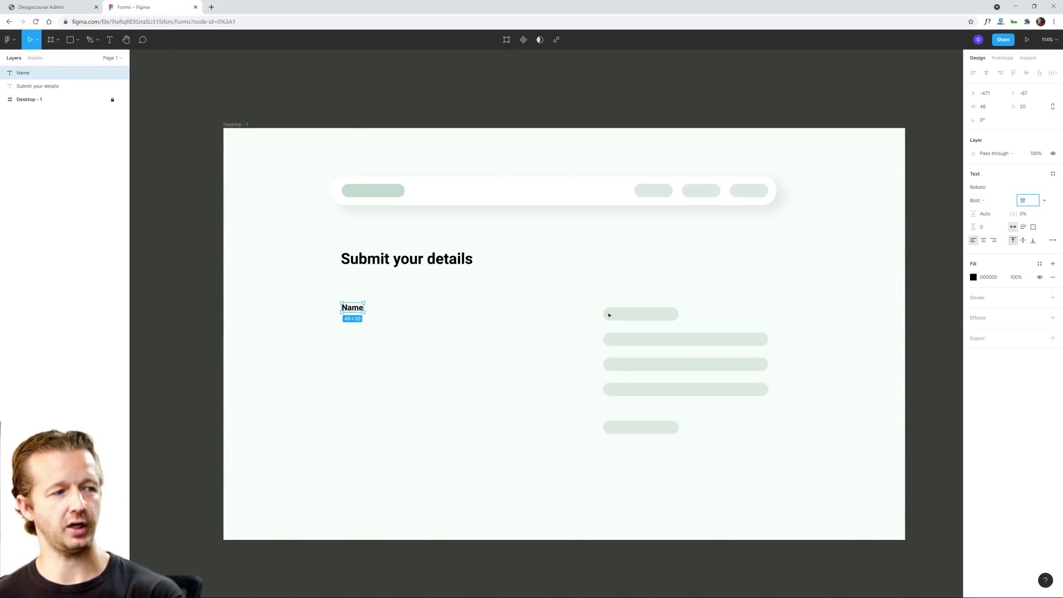
{"action": "type", "text": "18"}
{"action": "key", "text": "Return"}
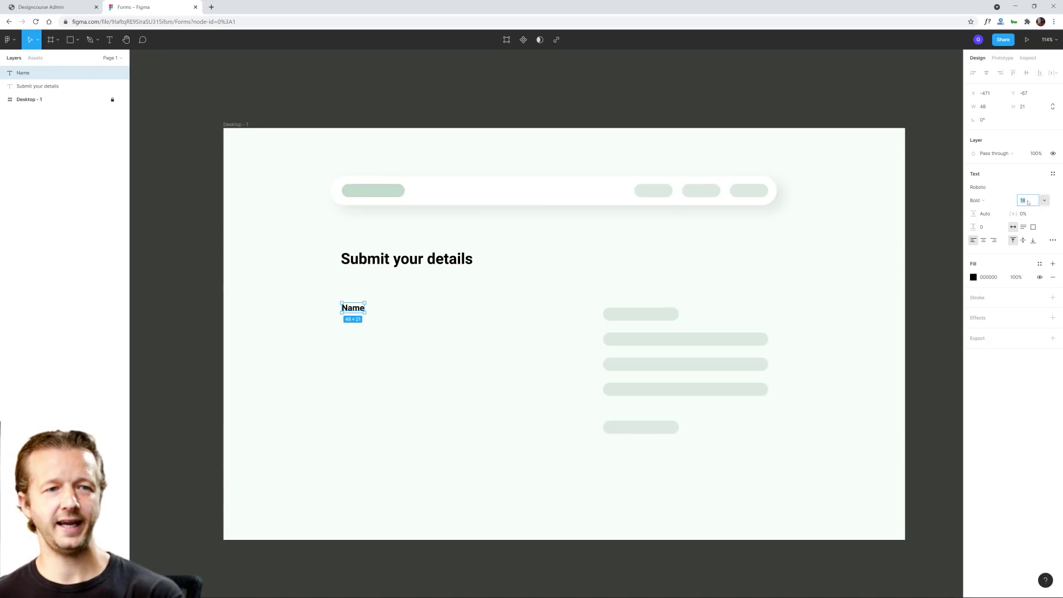
{"action": "left_click", "coordinate": [466, 329]}
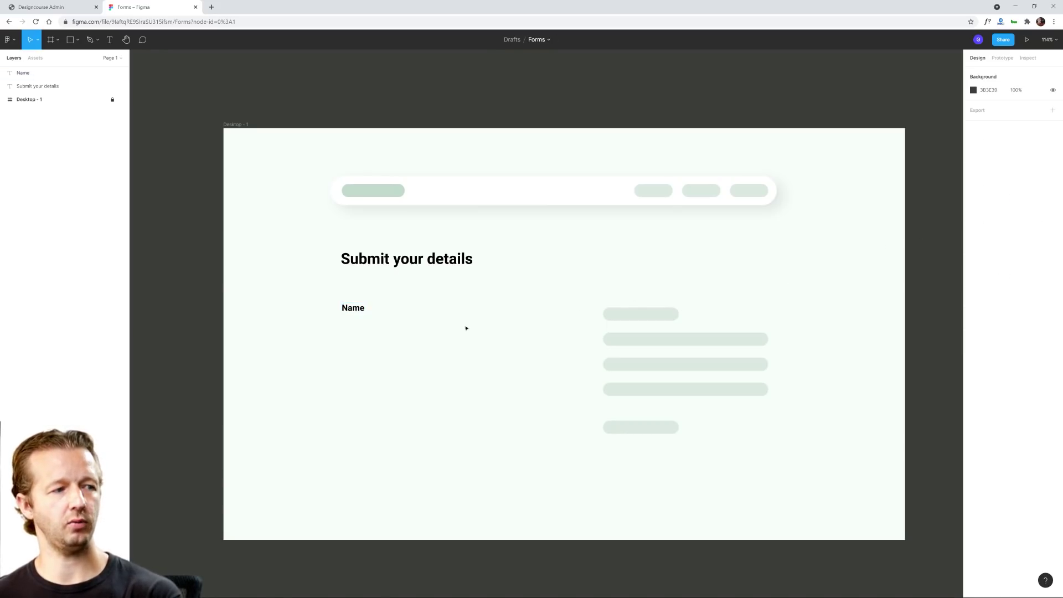
{"action": "left_click", "coordinate": [357, 314]}
{"action": "left_click", "coordinate": [446, 337]}
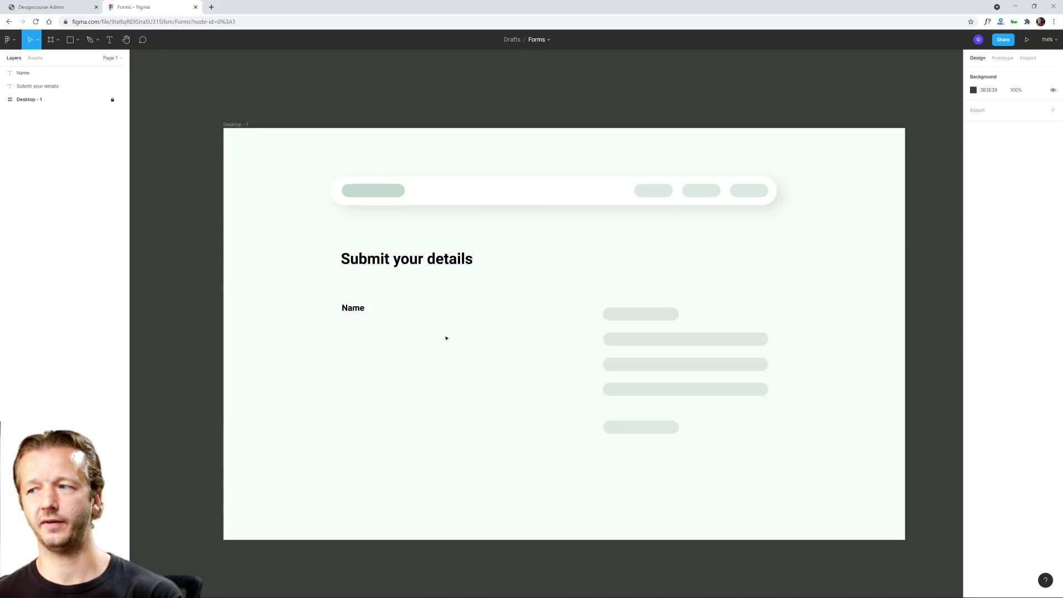
{"action": "left_click", "coordinate": [399, 259]}
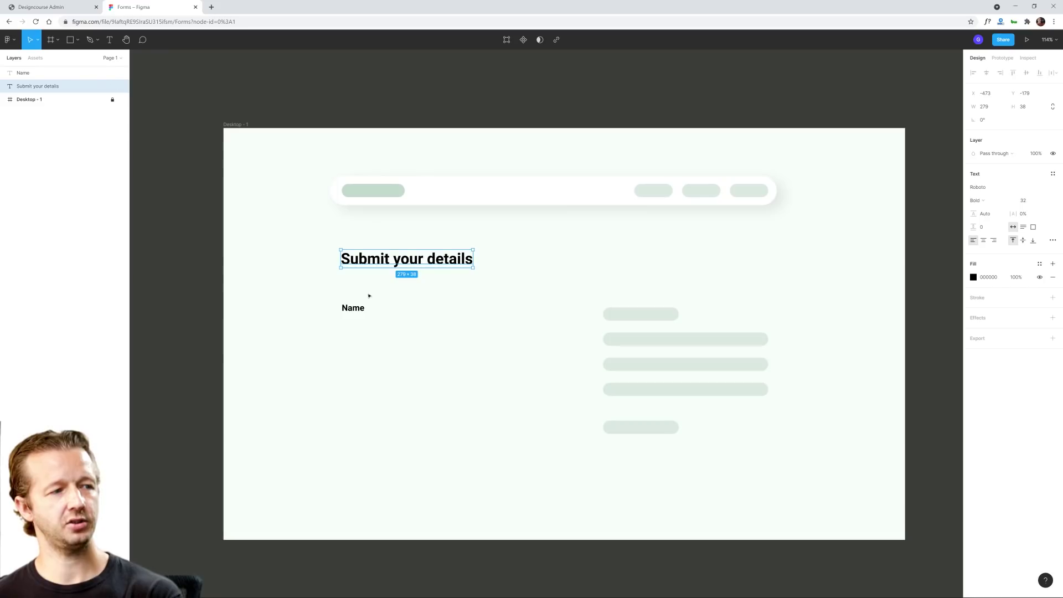
{"action": "left_click", "coordinate": [352, 308]}
{"action": "left_click", "coordinate": [382, 254]}
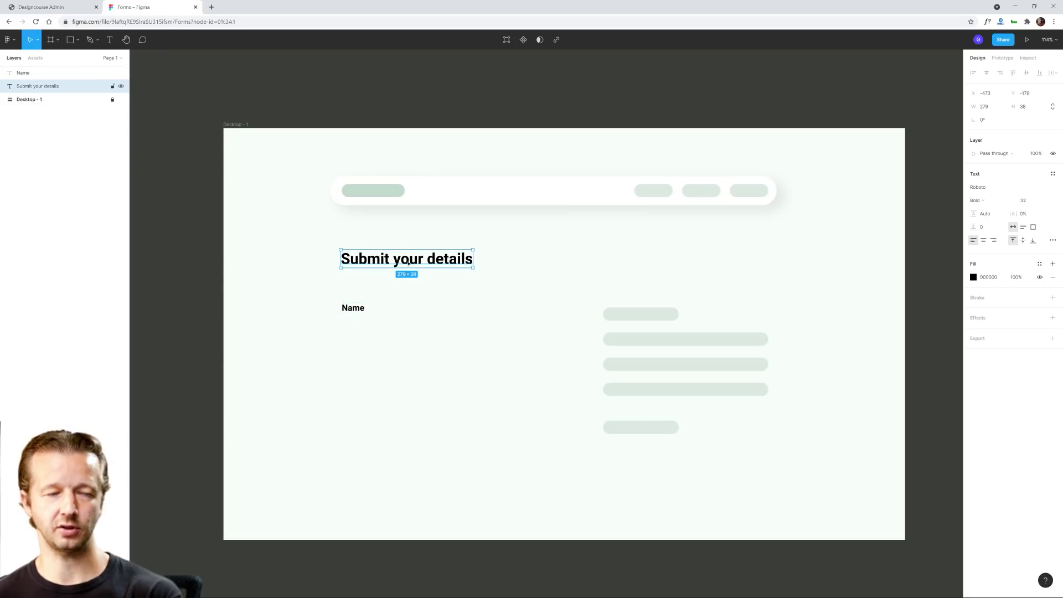
{"action": "double_click", "coordinate": [437, 263]}
{"action": "left_click", "coordinate": [427, 260]}
{"action": "key", "text": "Escape"}
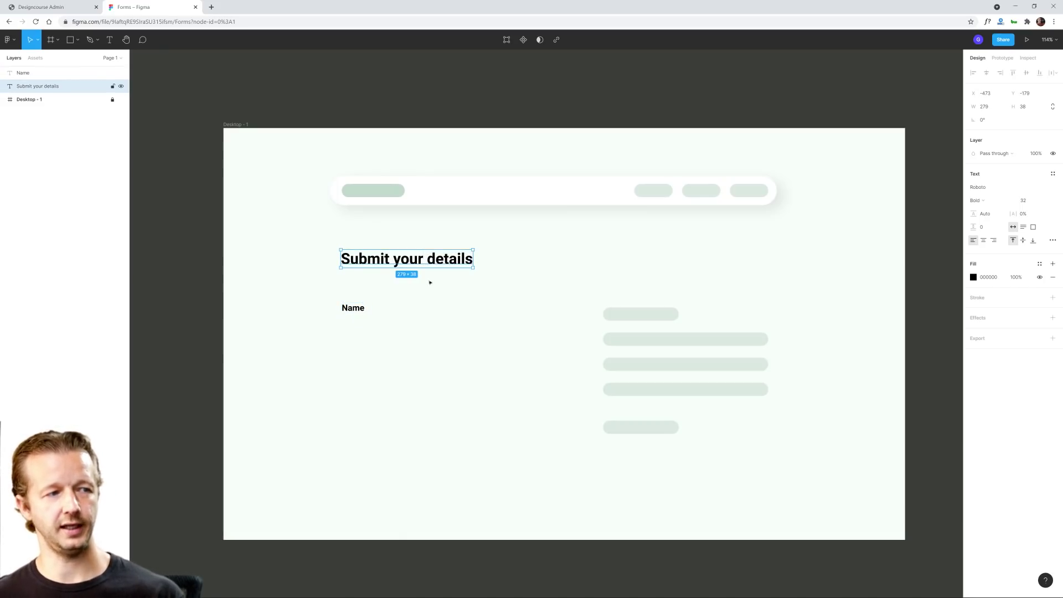
Step: Show the rulers and draw an input rectangle about 367 × 52 below the "Name" label, starting at the vertical guide
{"action": "left_click", "coordinate": [448, 325]}
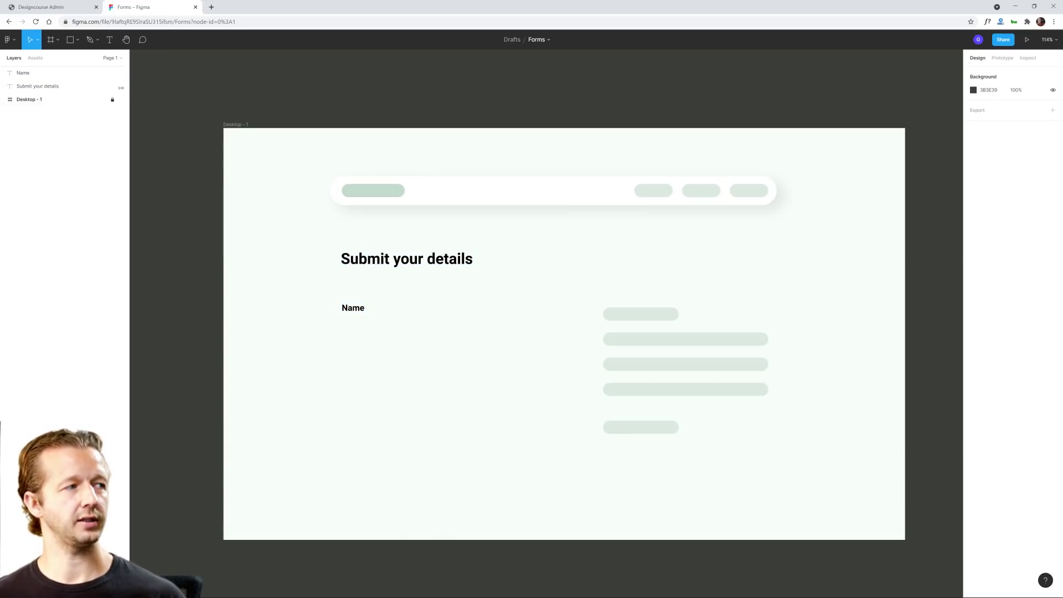
{"action": "left_click", "coordinate": [69, 40]}
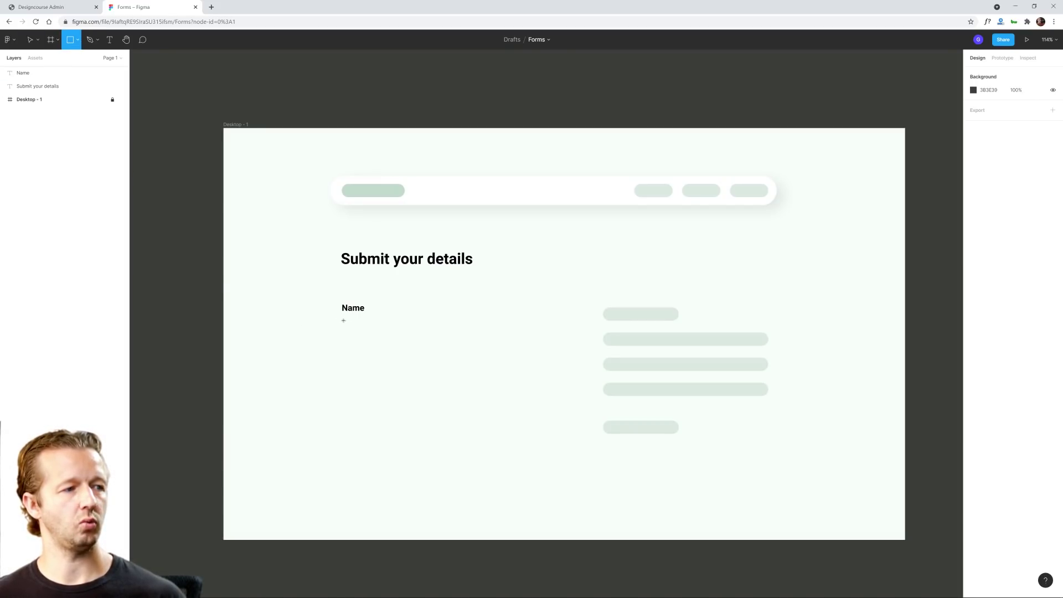
{"action": "key", "text": "shift+r"}
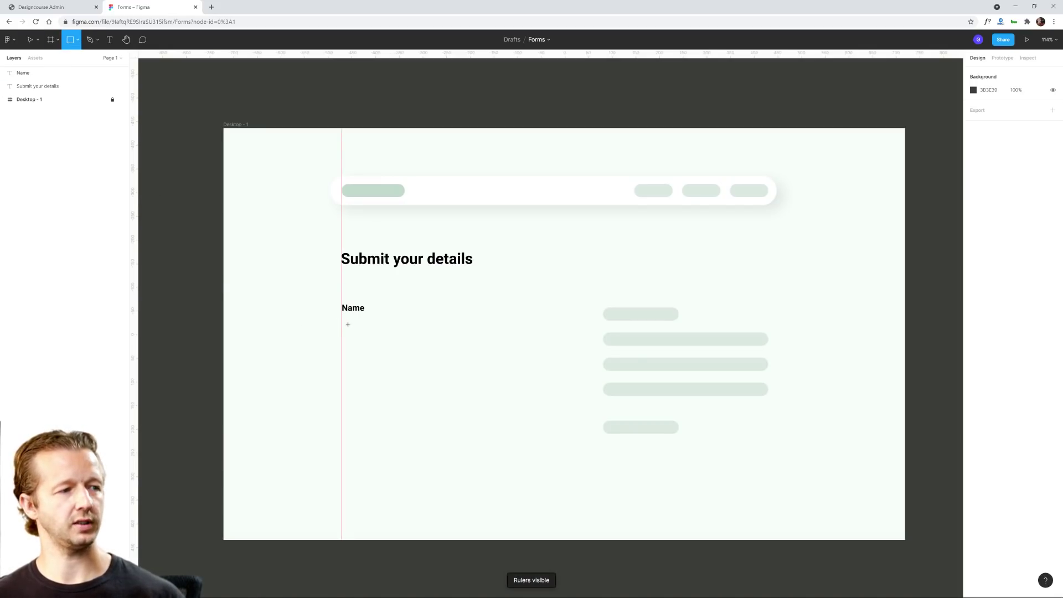
{"action": "scroll", "coordinate": [341, 312], "scroll_direction": "up", "scroll_amount": 5}
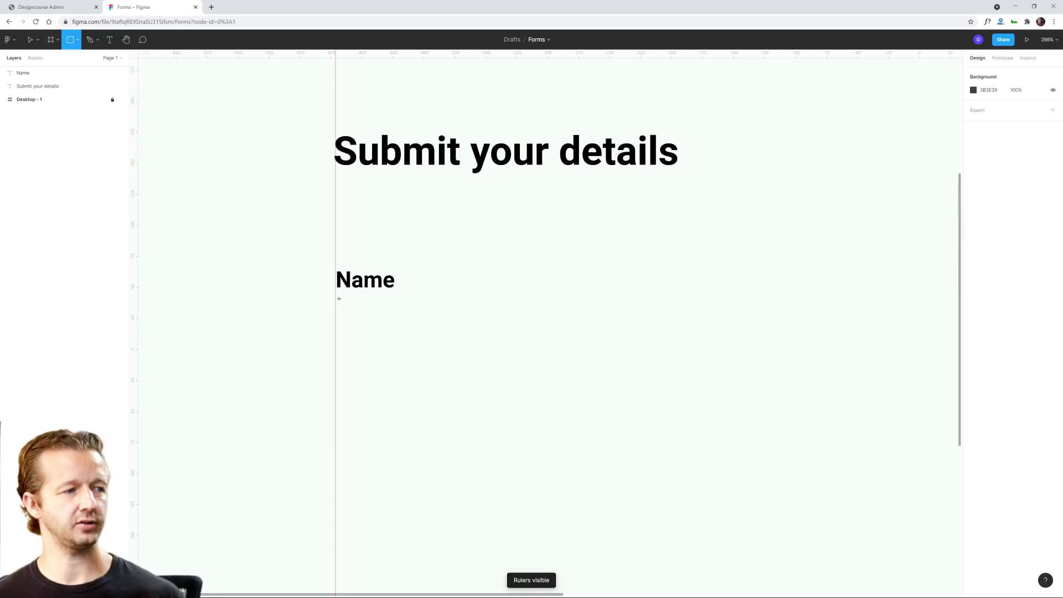
{"action": "mouse_move", "coordinate": [336, 298]}
{"action": "left_mouse_down"}
{"action": "mouse_move", "coordinate": [435, 368]}
{"action": "mouse_move", "coordinate": [534, 317]}
{"action": "mouse_move", "coordinate": [577, 337]}
{"action": "mouse_move", "coordinate": [631, 337]}
{"action": "mouse_move", "coordinate": [624, 348]}
{"action": "mouse_move", "coordinate": [819, 361]}
{"action": "mouse_move", "coordinate": [791, 366]}
{"action": "left_mouse_up"}
{"action": "left_click_drag", "start_coordinate": [791, 362], "coordinate": [776, 390]}
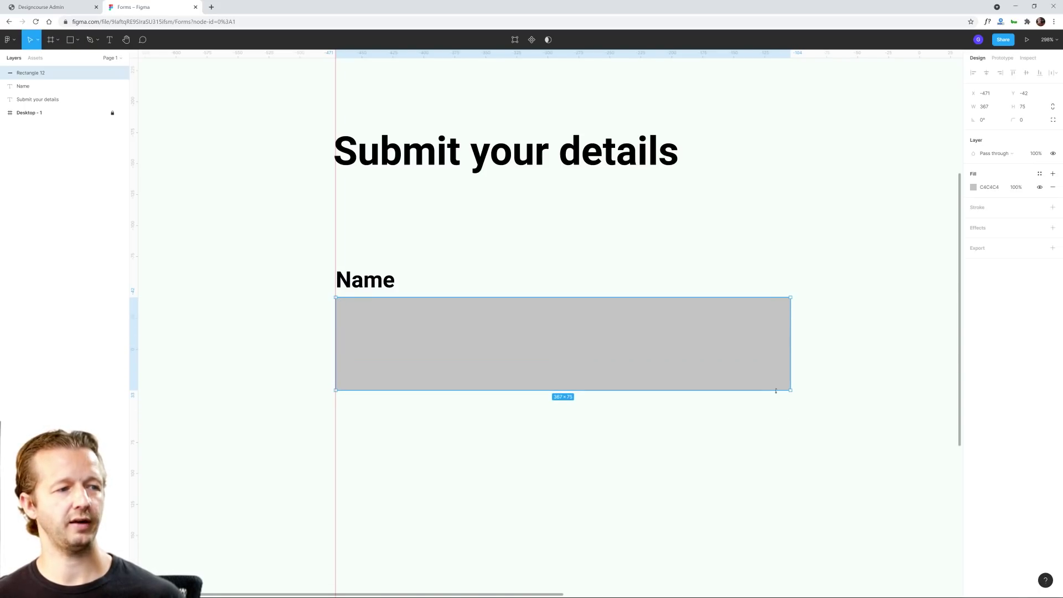
{"action": "key", "text": "ctrl+z"}
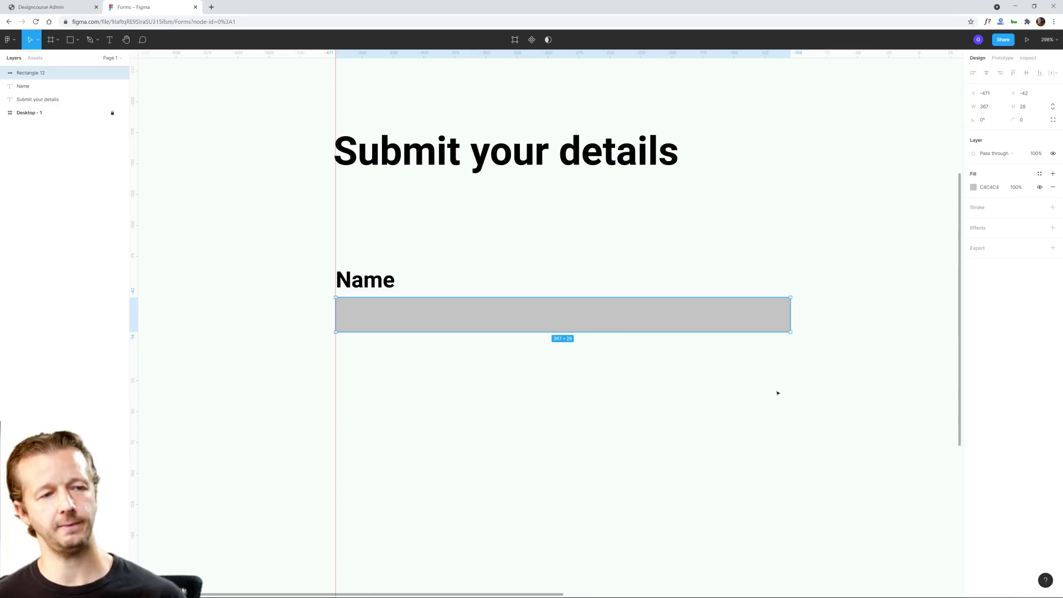
{"action": "key", "text": "ctrl+z"}
{"action": "left_click", "coordinate": [711, 413]}
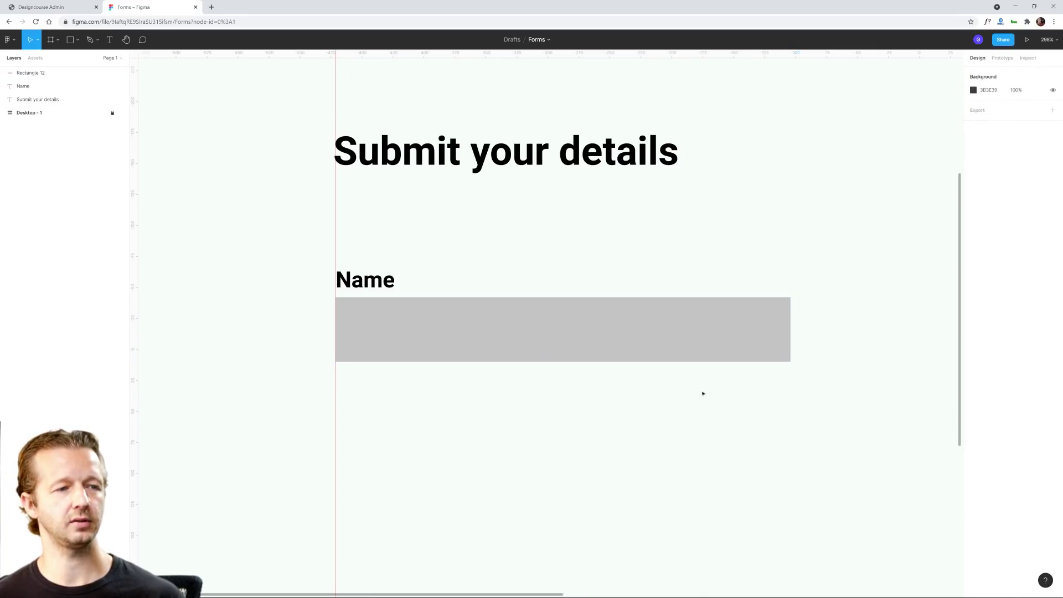
Step: Hide the rulers and shift the input rectangle slightly down, away from the "Name" label
{"action": "scroll", "coordinate": [702, 394], "scroll_direction": "down", "scroll_amount": 5}
{"action": "left_click_drag", "start_coordinate": [712, 380], "coordinate": [541, 367]}
{"action": "scroll", "coordinate": [554, 391], "scroll_direction": "down", "scroll_amount": 3}
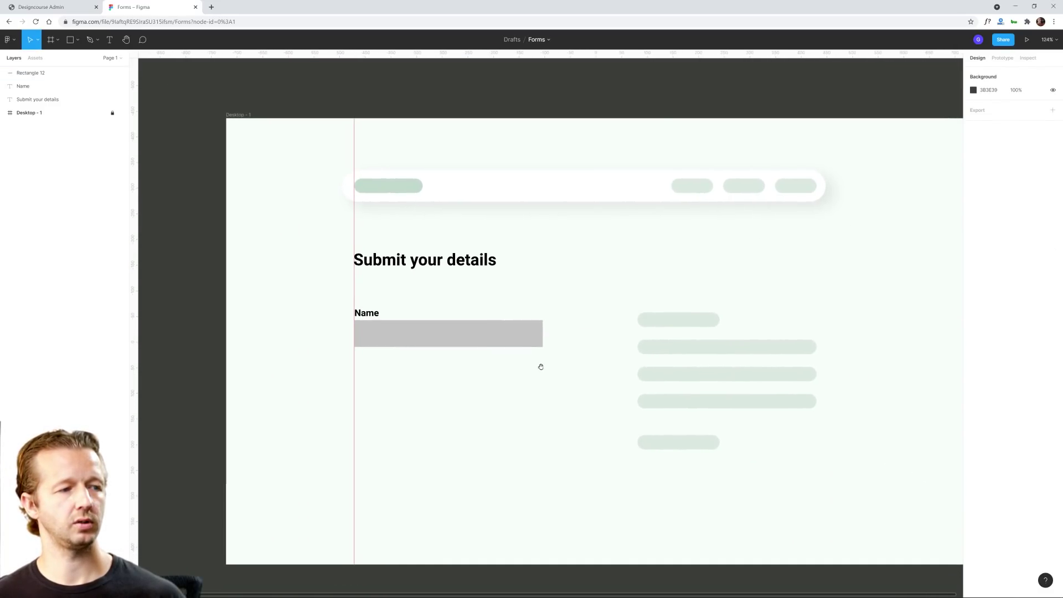
{"action": "left_click", "coordinate": [493, 334]}
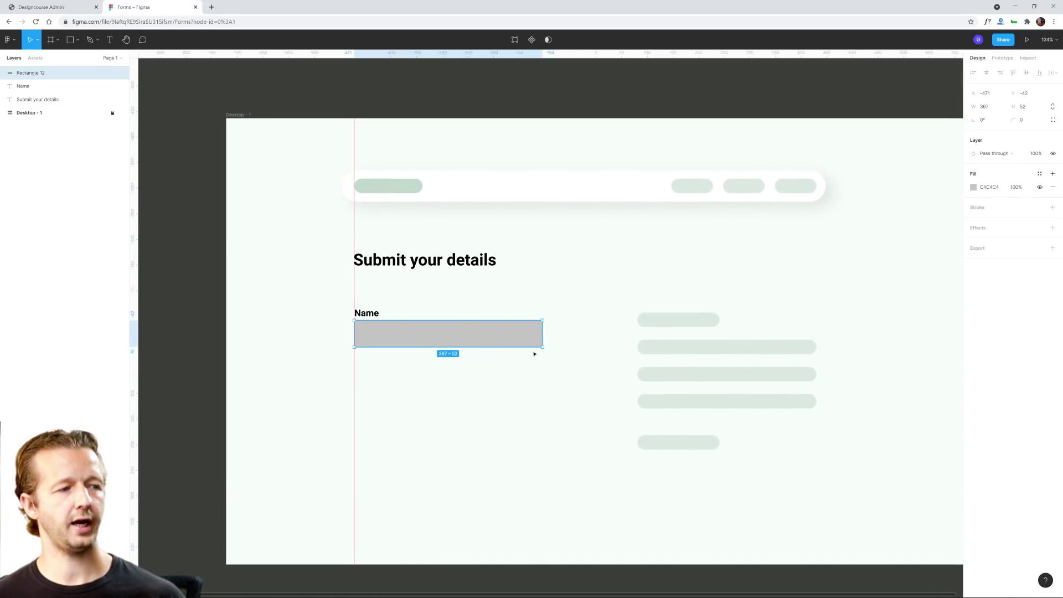
{"action": "key", "text": "shift+r"}
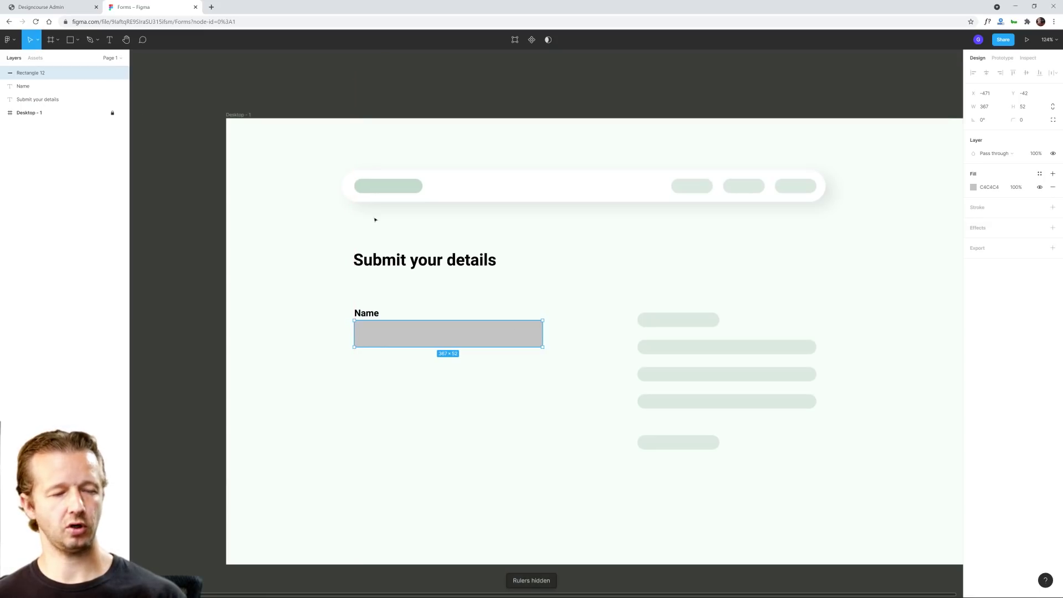
{"action": "left_click", "coordinate": [561, 349]}
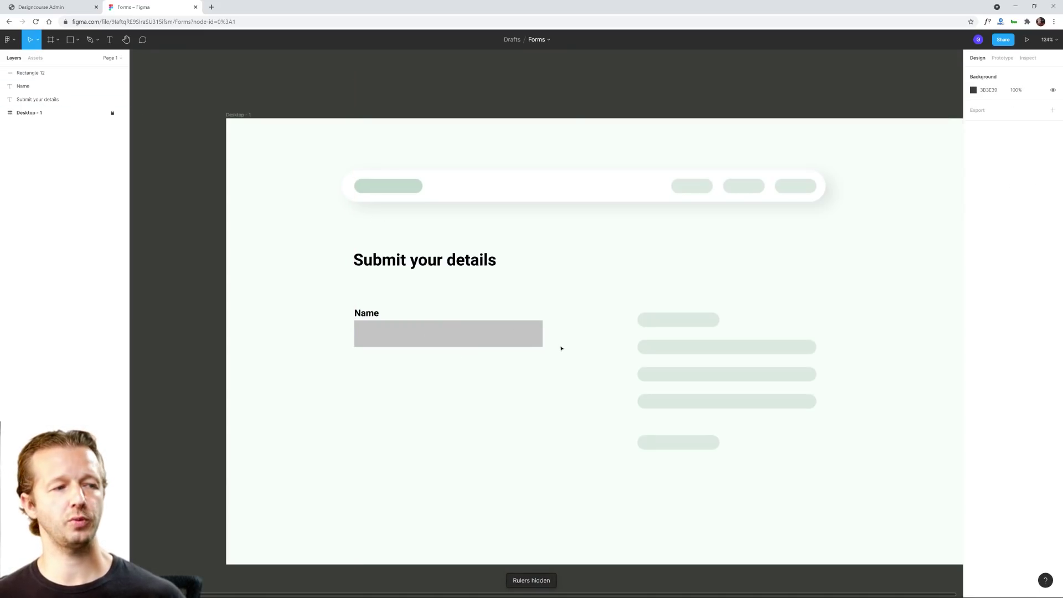
{"action": "left_click", "coordinate": [519, 343]}
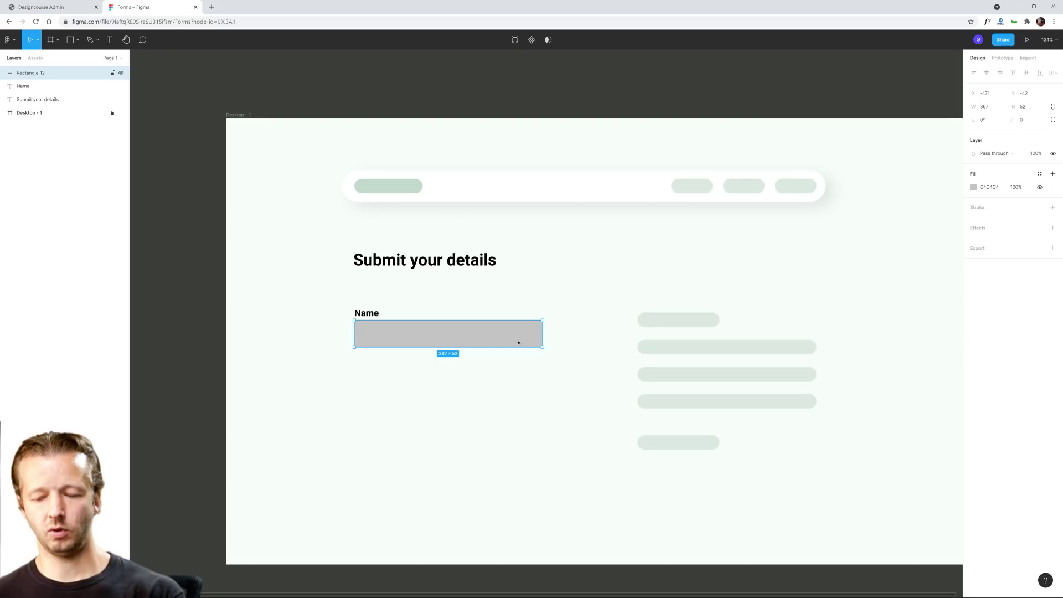
{"action": "left_click", "coordinate": [514, 379]}
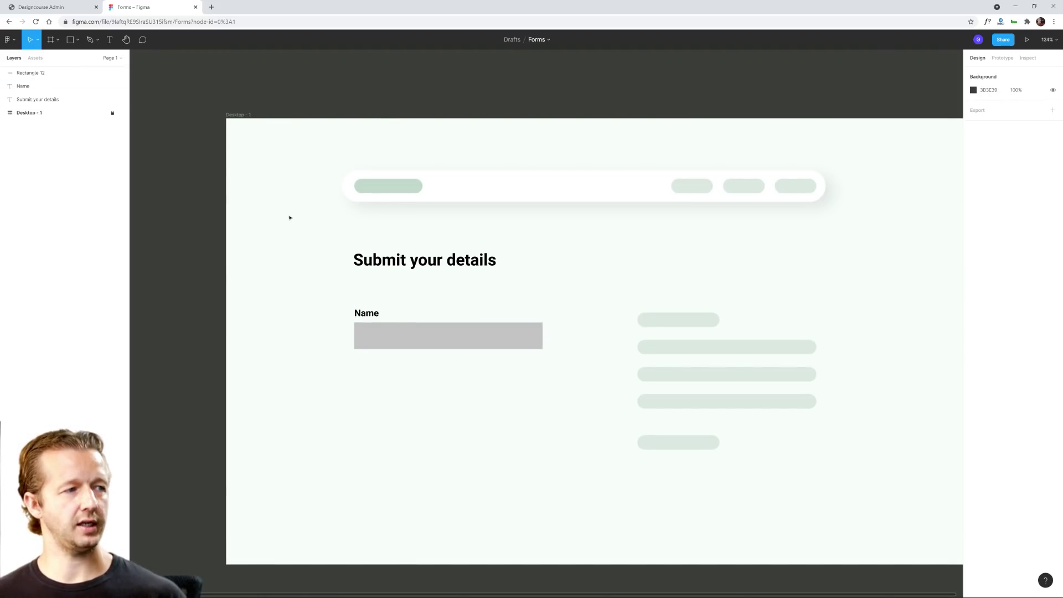
Step: Unlock the Desktop - 1 frame and move the input rectangle, "Name" and "Submit your details" layers into it
{"action": "left_click_drag", "start_coordinate": [291, 181], "coordinate": [287, 301]}
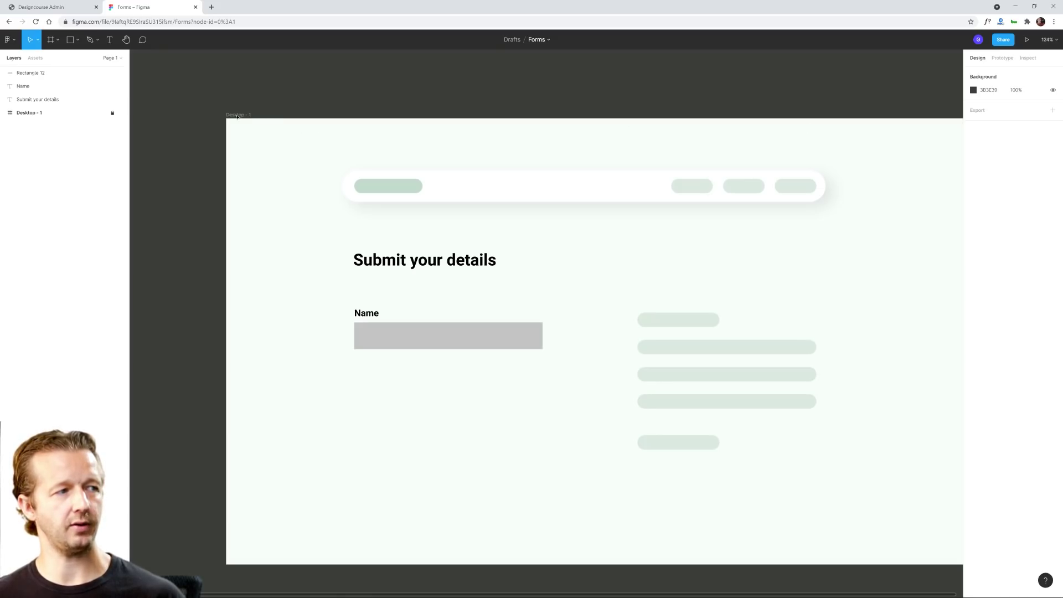
{"action": "scroll", "coordinate": [282, 158], "scroll_direction": "right", "scroll_amount": 3}
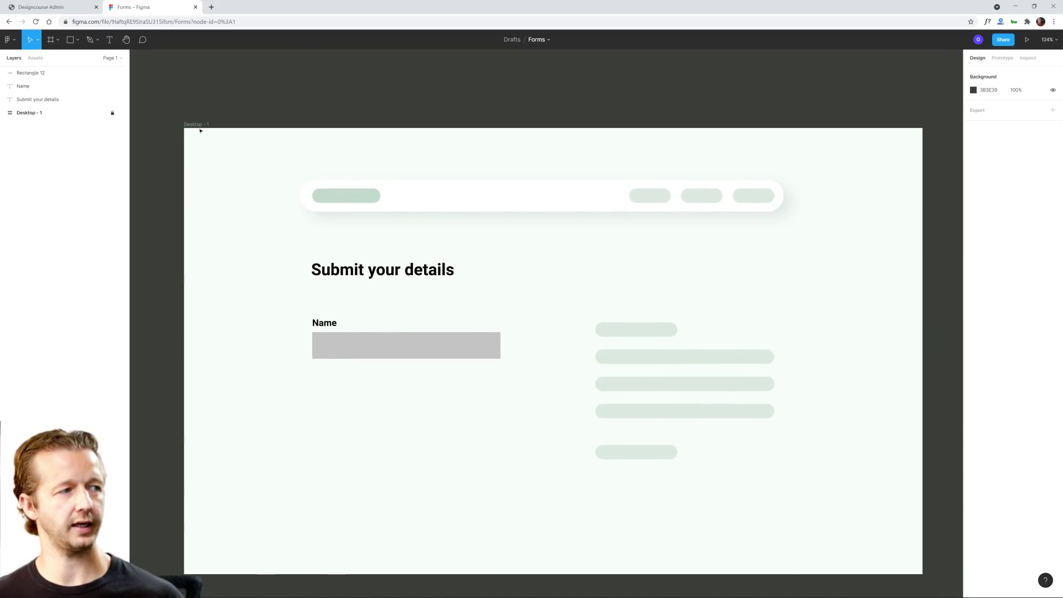
{"action": "scroll", "coordinate": [285, 174], "scroll_direction": "down", "scroll_amount": 1}
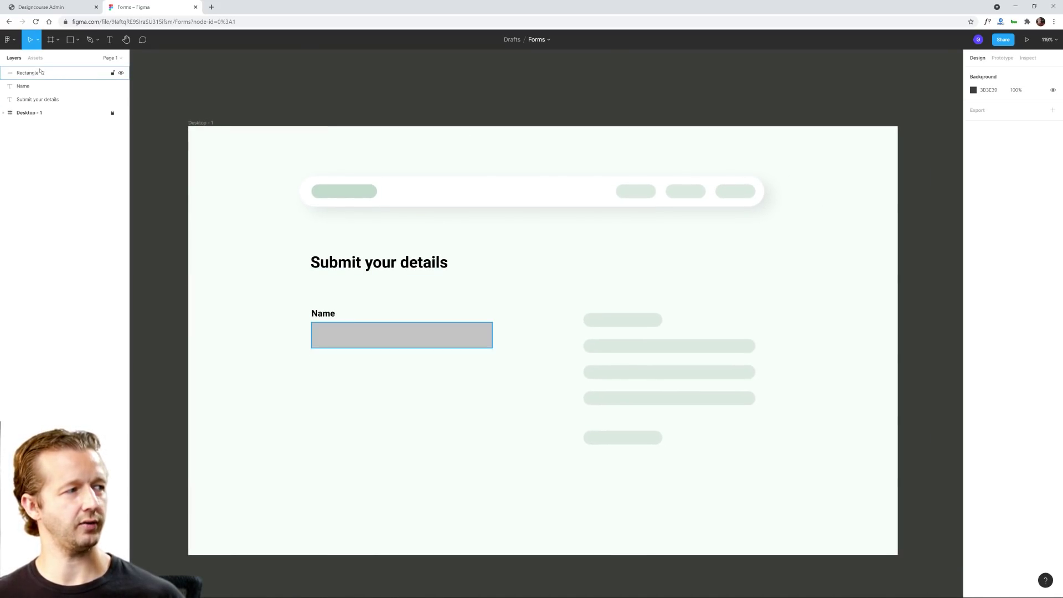
{"action": "left_click", "coordinate": [108, 113]}
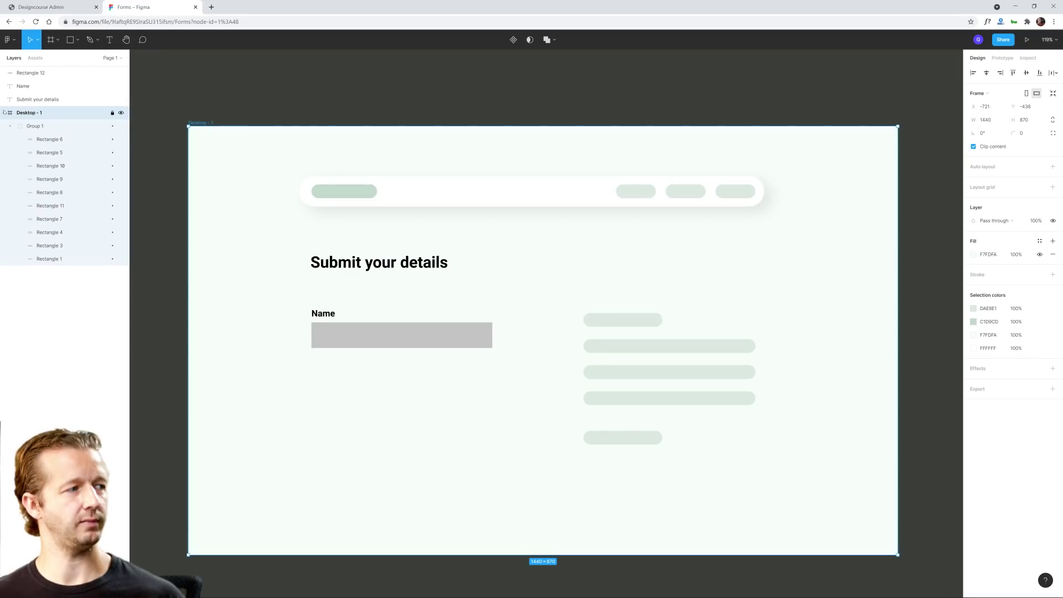
{"action": "left_click", "coordinate": [31, 72]}
{"action": "left_click", "coordinate": [38, 99], "text": "shift"}
{"action": "left_click_drag", "start_coordinate": [38, 99], "coordinate": [48, 120]}
{"action": "left_click", "coordinate": [273, 211]}
Step: Inspect the heading, the input rectangle and the frame, including the frame's background fill colour
{"action": "left_click", "coordinate": [371, 263]}
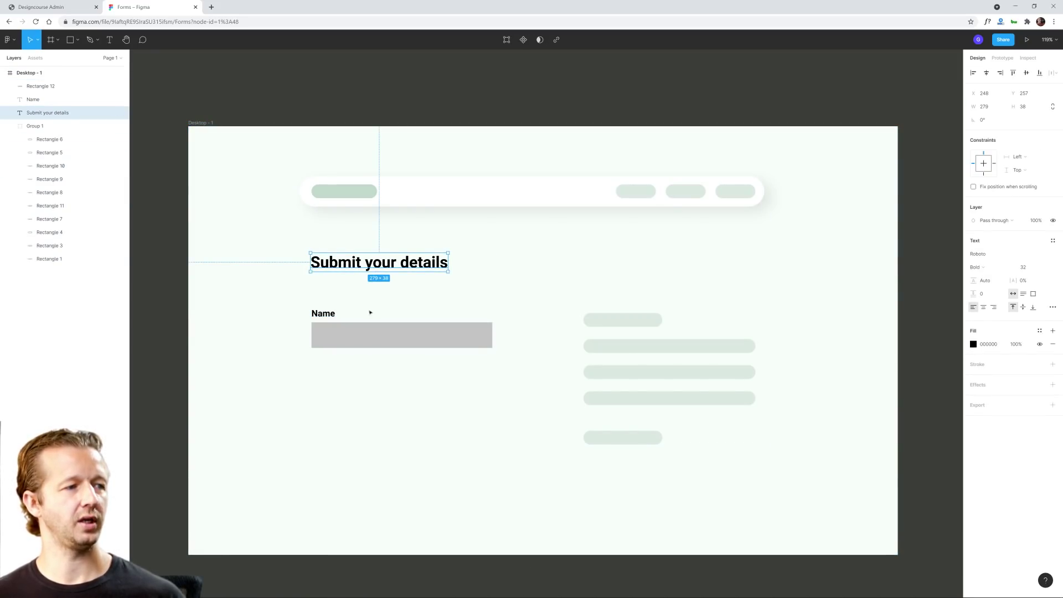
{"action": "left_click", "coordinate": [373, 337]}
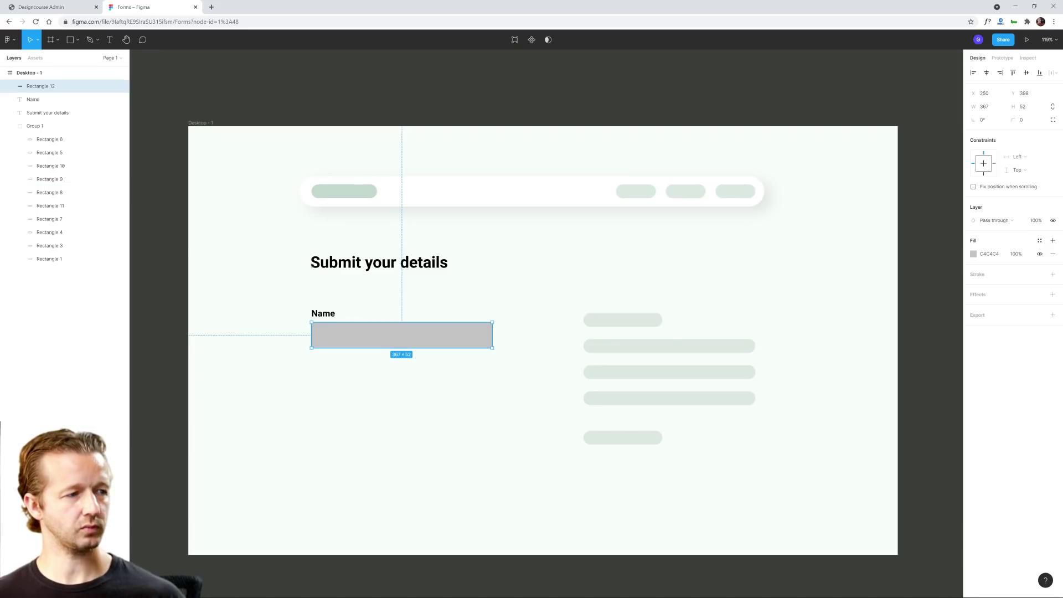
{"action": "left_click", "coordinate": [48, 112]}
{"action": "left_click", "coordinate": [194, 126]}
{"action": "left_click", "coordinate": [197, 123]}
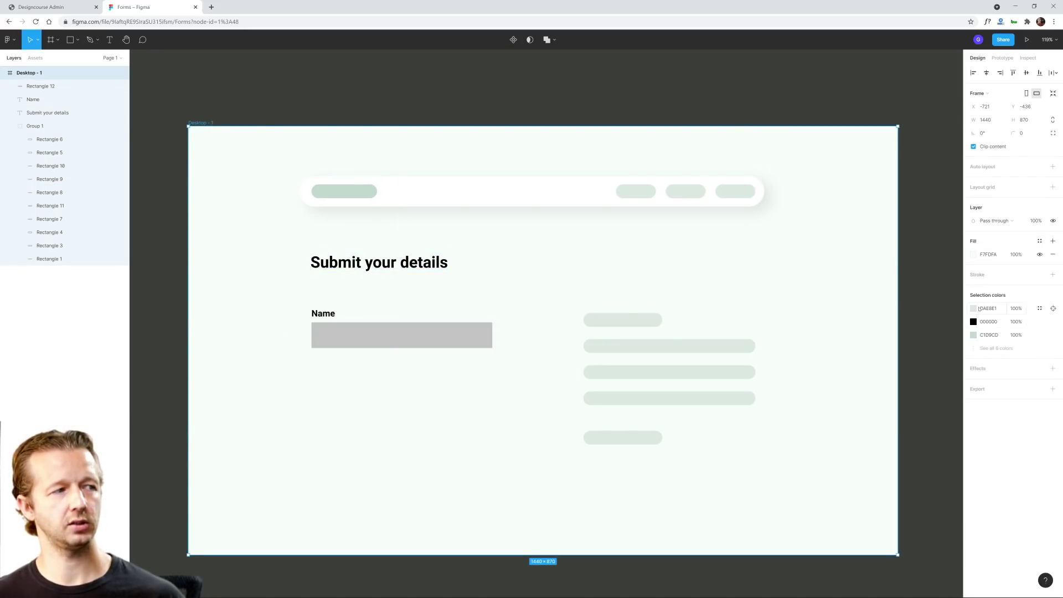
{"action": "left_click", "coordinate": [975, 255]}
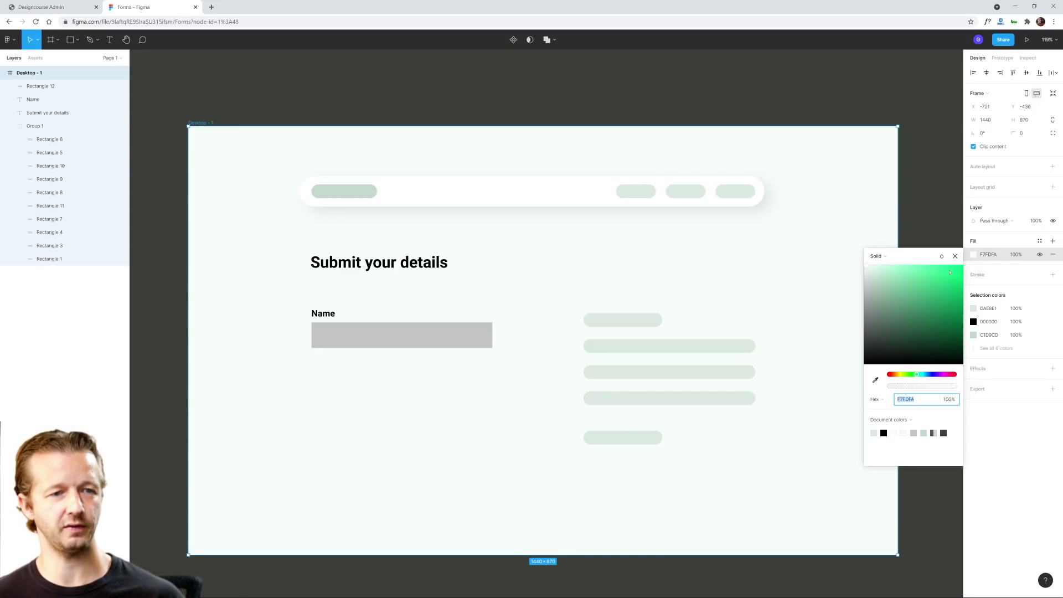
{"action": "left_click", "coordinate": [498, 263]}
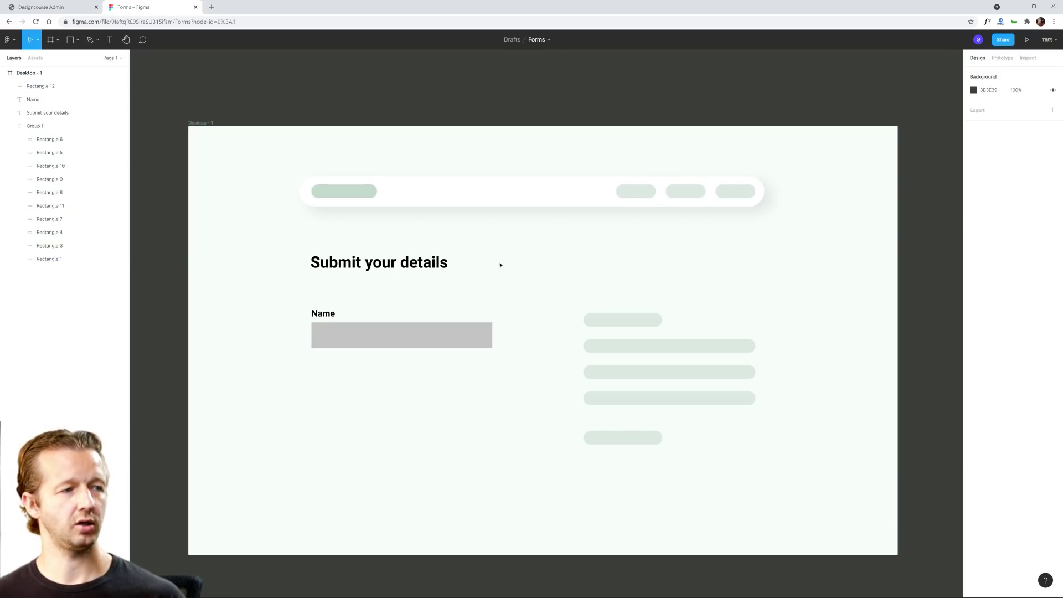
{"action": "left_click", "coordinate": [427, 341]}
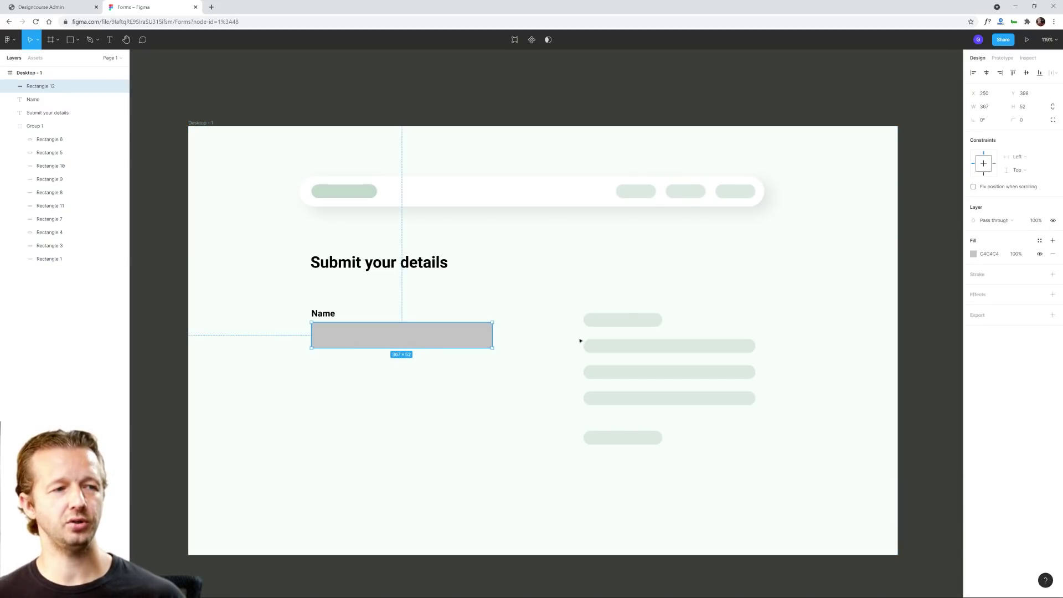
{"action": "left_click_drag", "start_coordinate": [536, 250], "coordinate": [570, 463]}
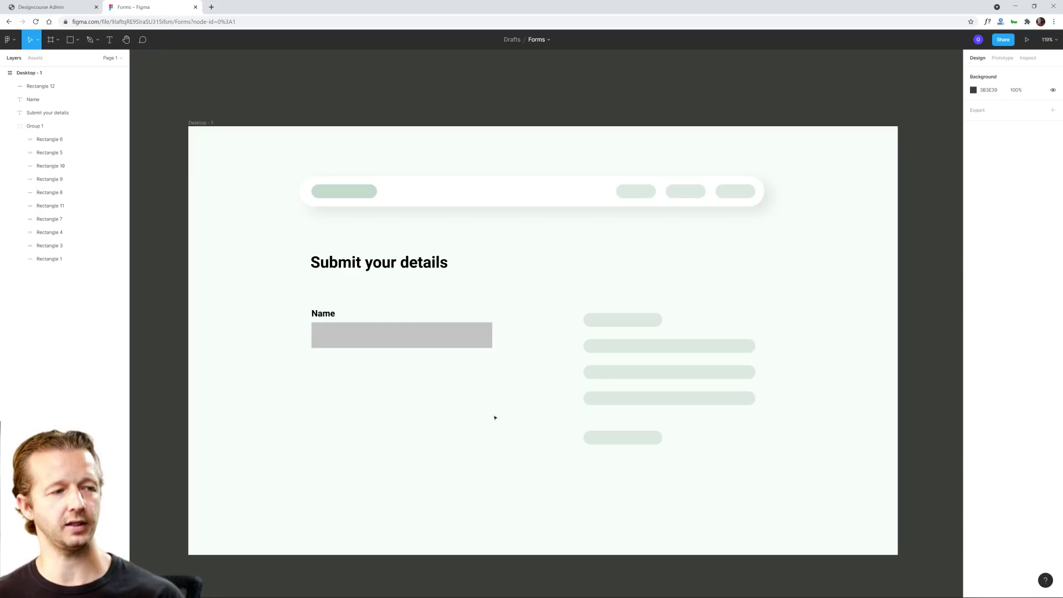
Step: Try a light grey fill (E3E3E3) on the input rectangle below the "Name" label
{"action": "left_click", "coordinate": [447, 345]}
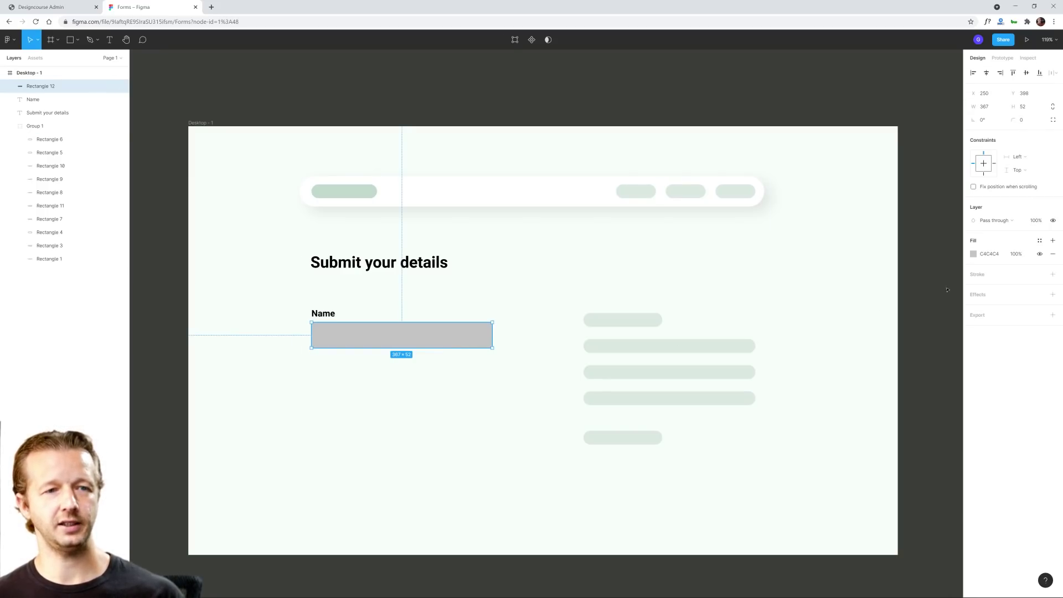
{"action": "left_click", "coordinate": [975, 255]}
{"action": "type", "text": "ECECEC"}
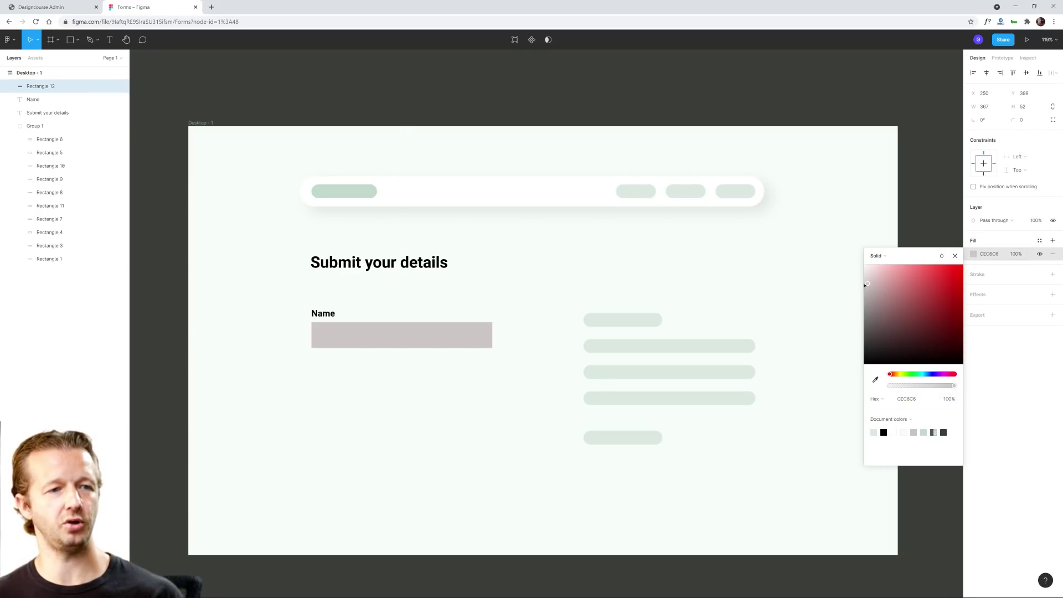
{"action": "key", "text": "Return"}
{"action": "left_click_drag", "start_coordinate": [864, 277], "coordinate": [831, 280]}
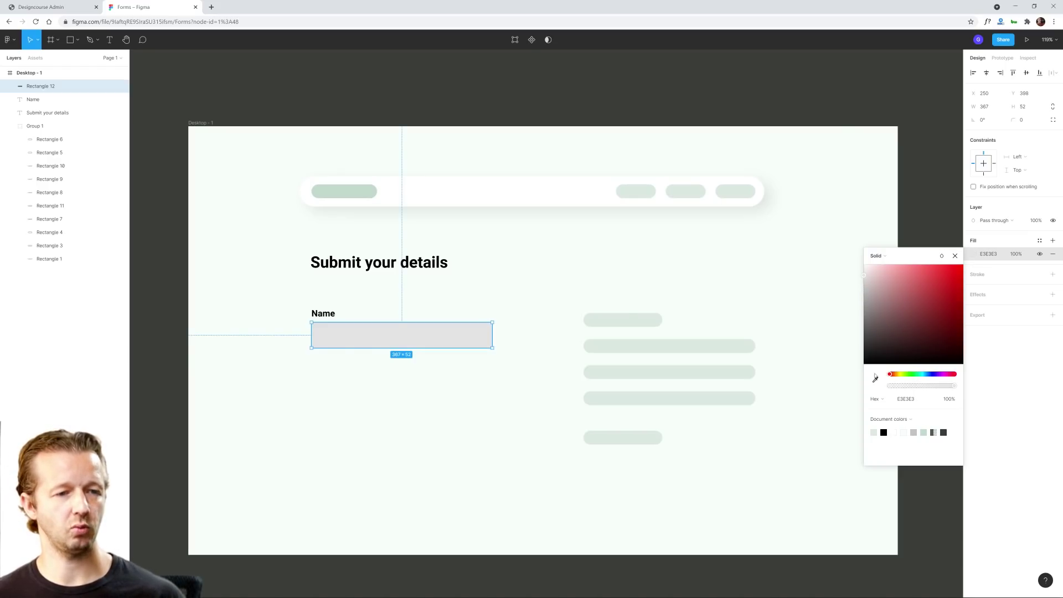
Step: Sample the frame's background colour F7FDFA for the input rectangle's fill and lighten it to pure white (FFFFFF)
{"action": "left_click", "coordinate": [875, 379]}
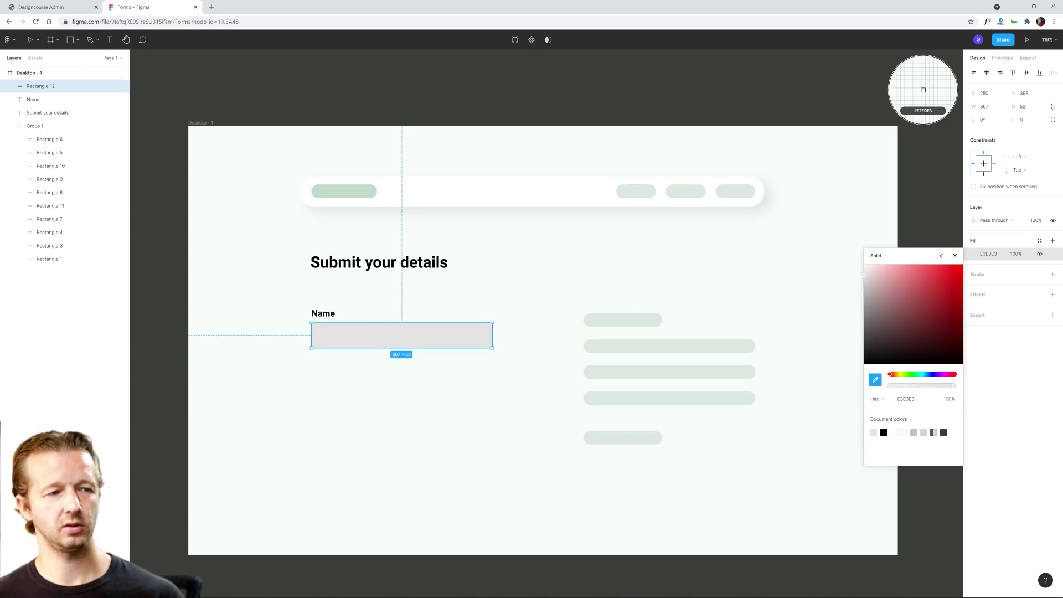
{"action": "left_click", "coordinate": [614, 253]}
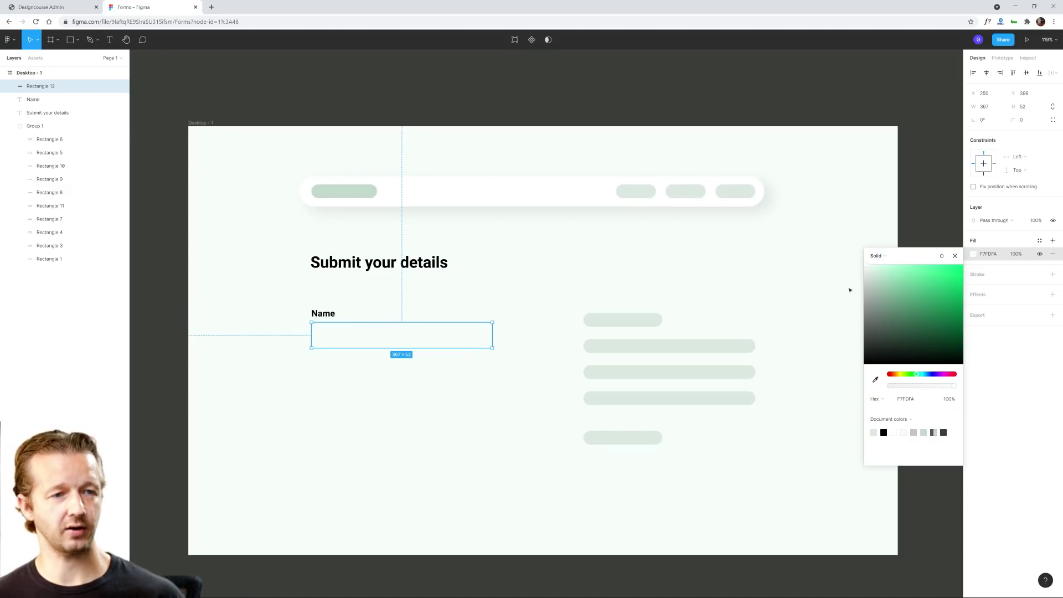
{"action": "left_click_drag", "start_coordinate": [868, 271], "coordinate": [870, 280]}
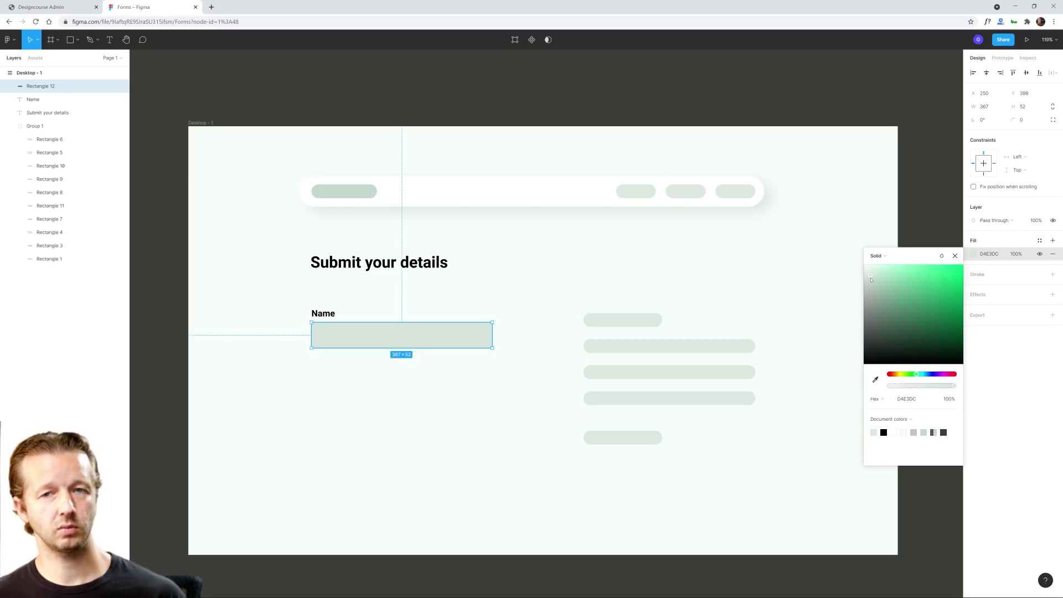
{"action": "left_click_drag", "start_coordinate": [867, 268], "coordinate": [847, 256]}
{"action": "left_click", "coordinate": [469, 363]}
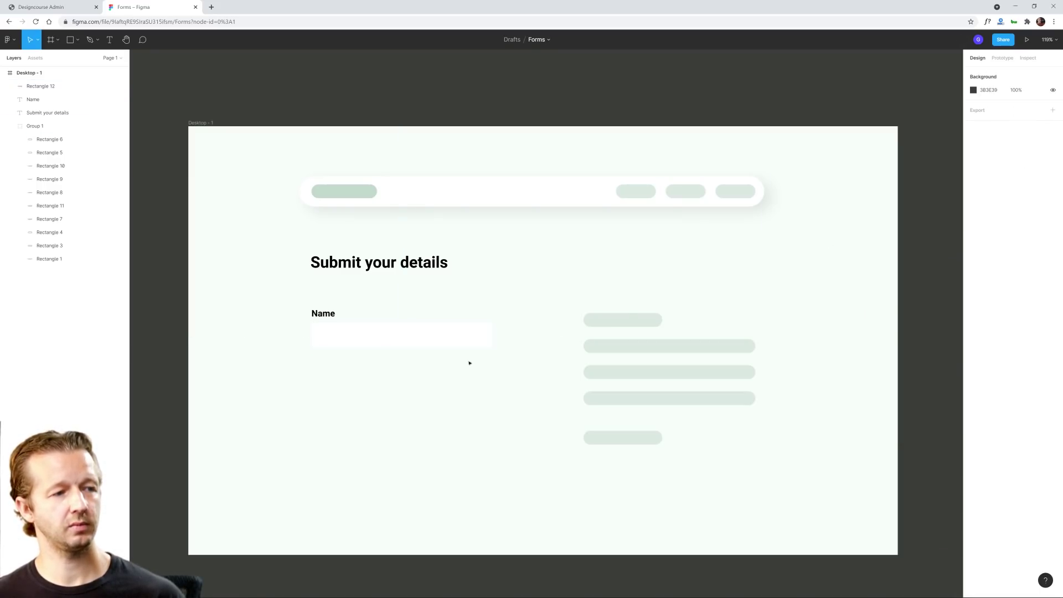
Step: Add a black (000000) inside stroke of width 1 to the white input rectangle
{"action": "scroll", "coordinate": [396, 380], "scroll_direction": "up", "scroll_amount": 5}
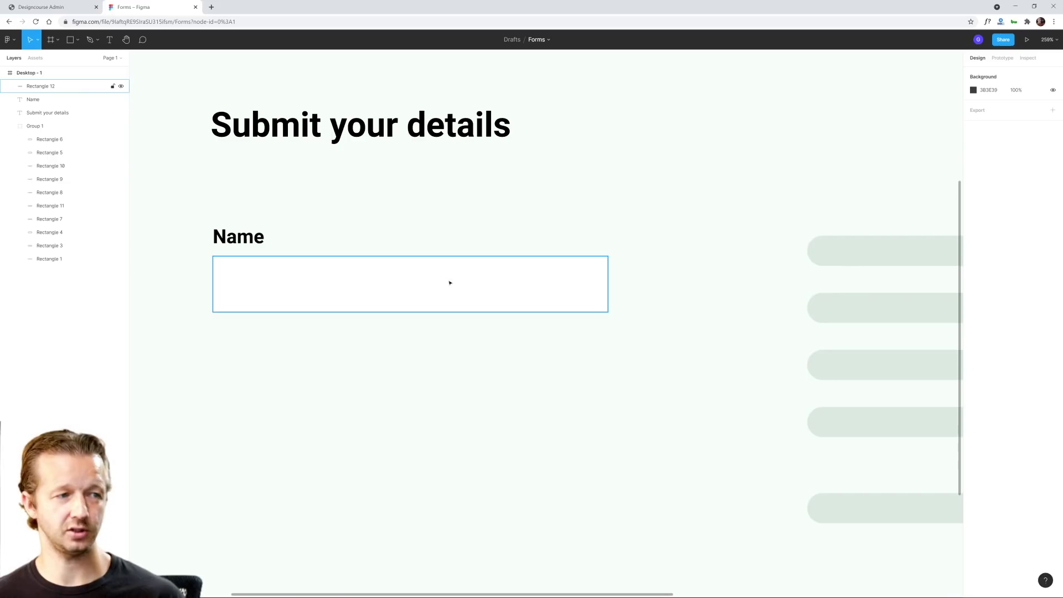
{"action": "scroll", "coordinate": [484, 290], "scroll_direction": "down", "scroll_amount": 2}
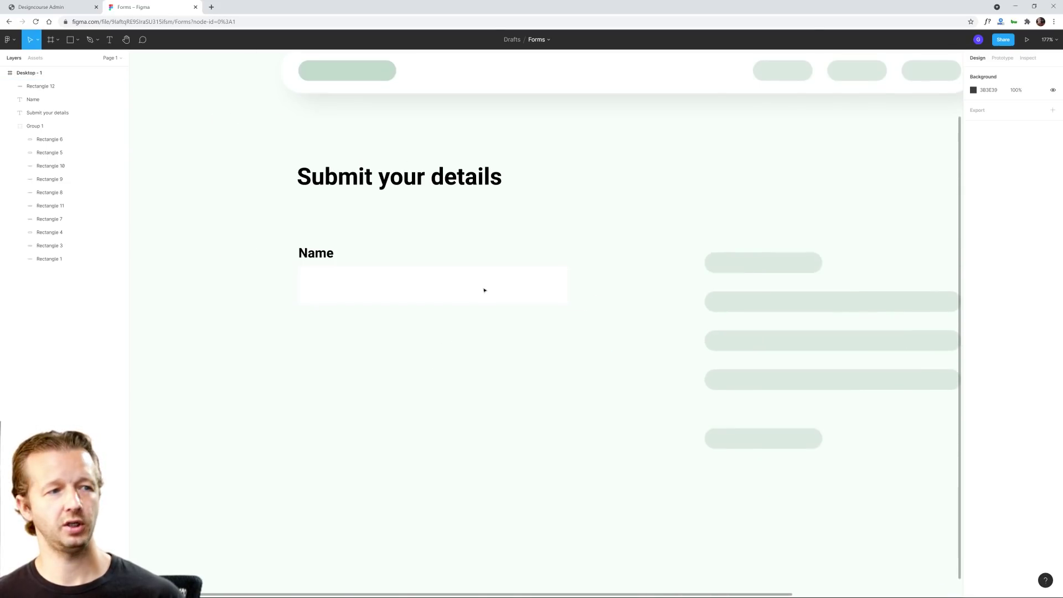
{"action": "left_click", "coordinate": [485, 290]}
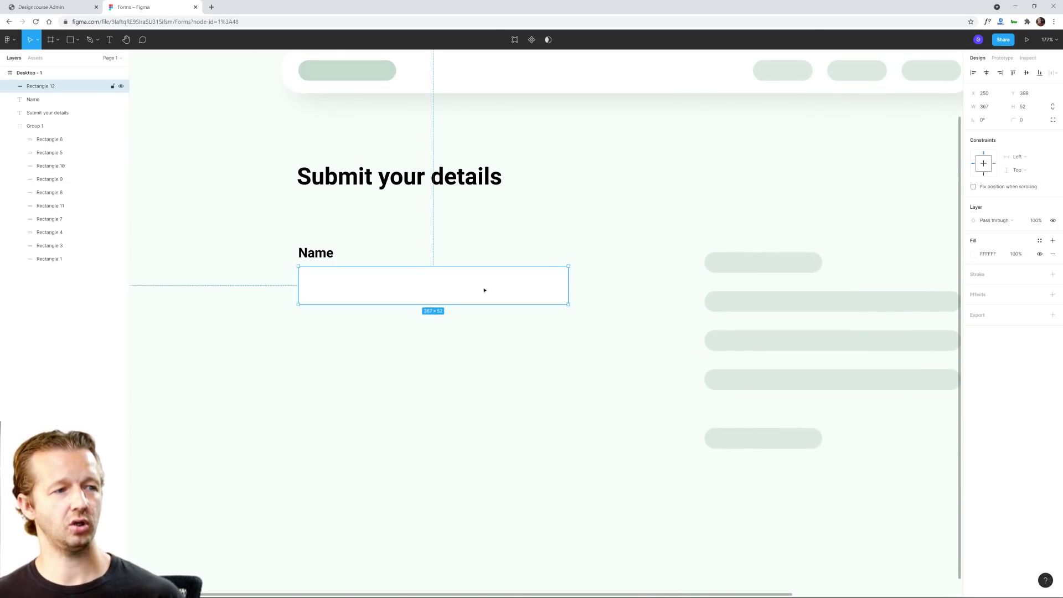
{"action": "left_click", "coordinate": [1052, 274]}
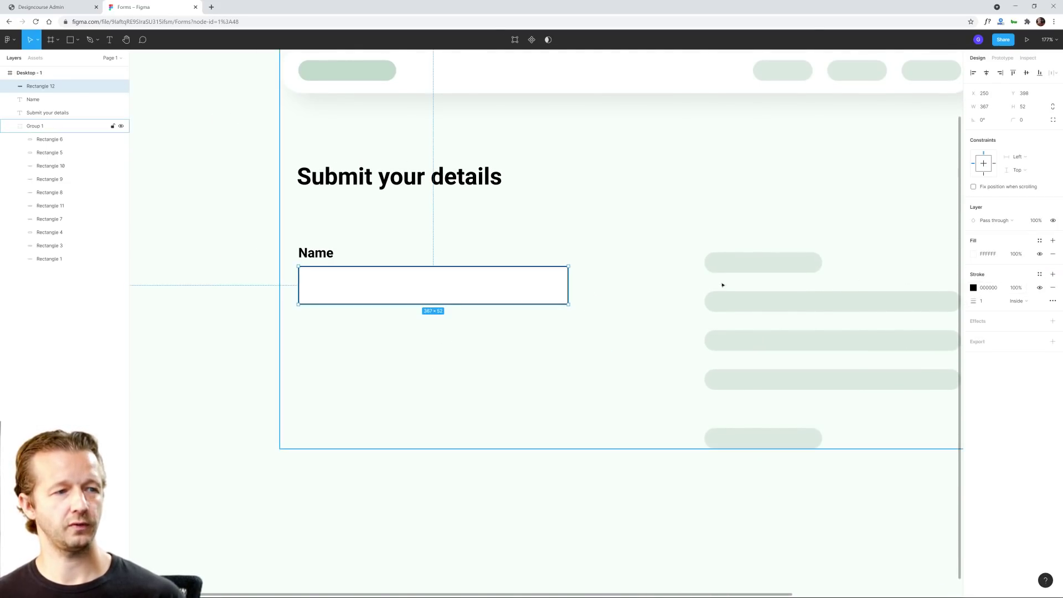
Step: Recolour the input rectangle's stroke with a green sampled from the design and adjust it to a darker green (468967)
{"action": "scroll", "coordinate": [674, 288], "scroll_direction": "down", "scroll_amount": 4}
{"action": "scroll", "coordinate": [541, 292], "scroll_direction": "up", "scroll_amount": 1}
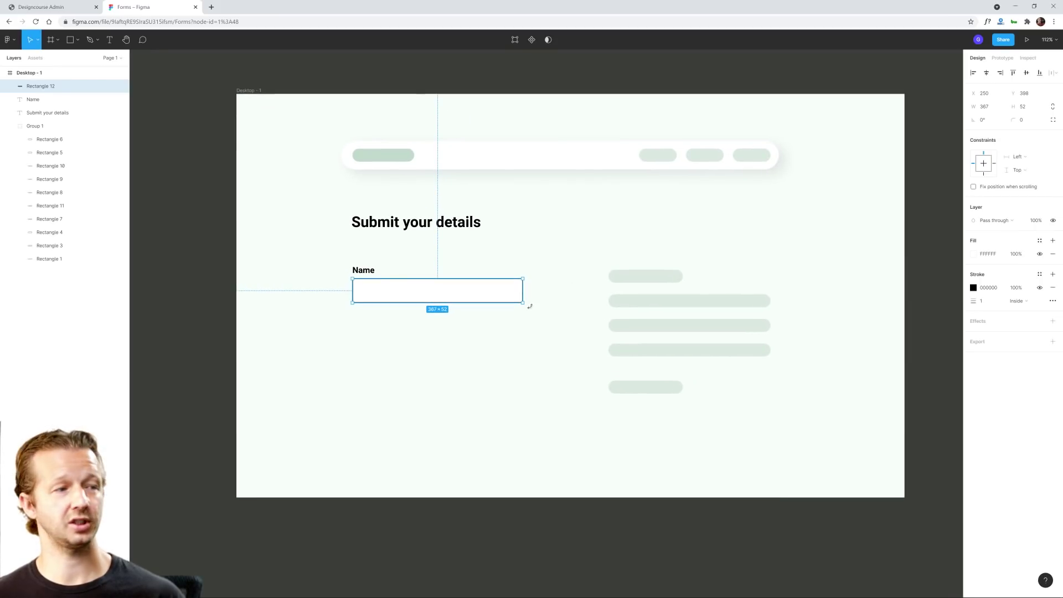
{"action": "left_click", "coordinate": [531, 339]}
{"action": "left_click", "coordinate": [491, 287]}
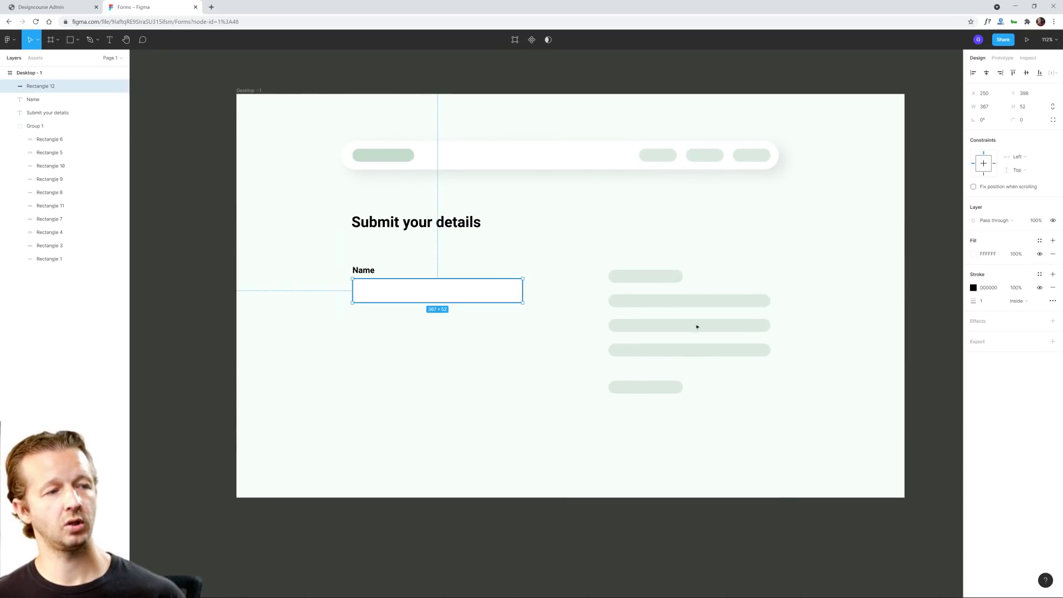
{"action": "left_click", "coordinate": [973, 288]}
{"action": "left_click", "coordinate": [875, 413]}
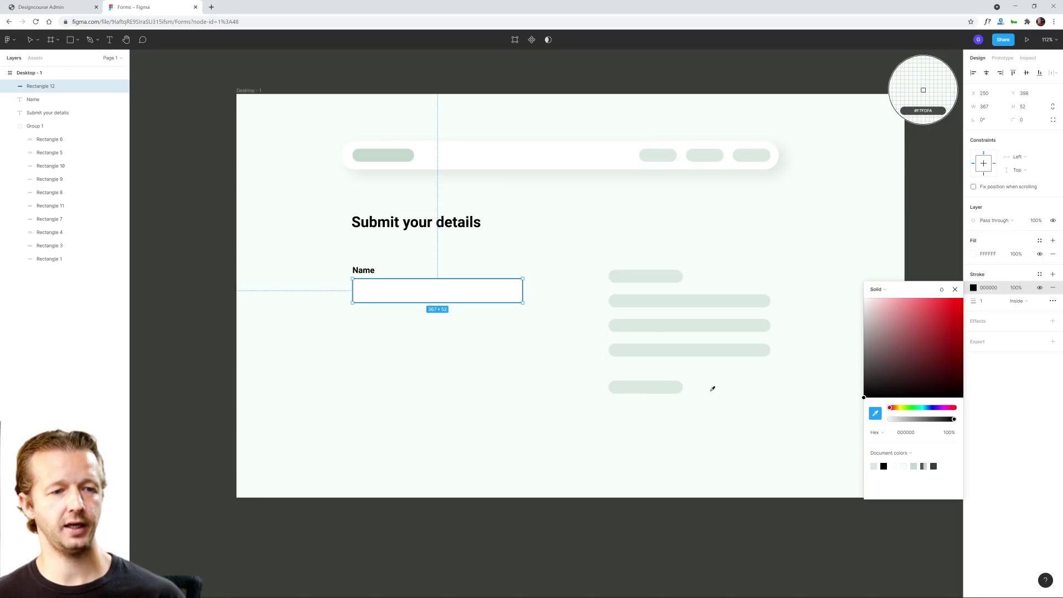
{"action": "key", "text": "Escape"}
{"action": "left_click", "coordinate": [879, 349]}
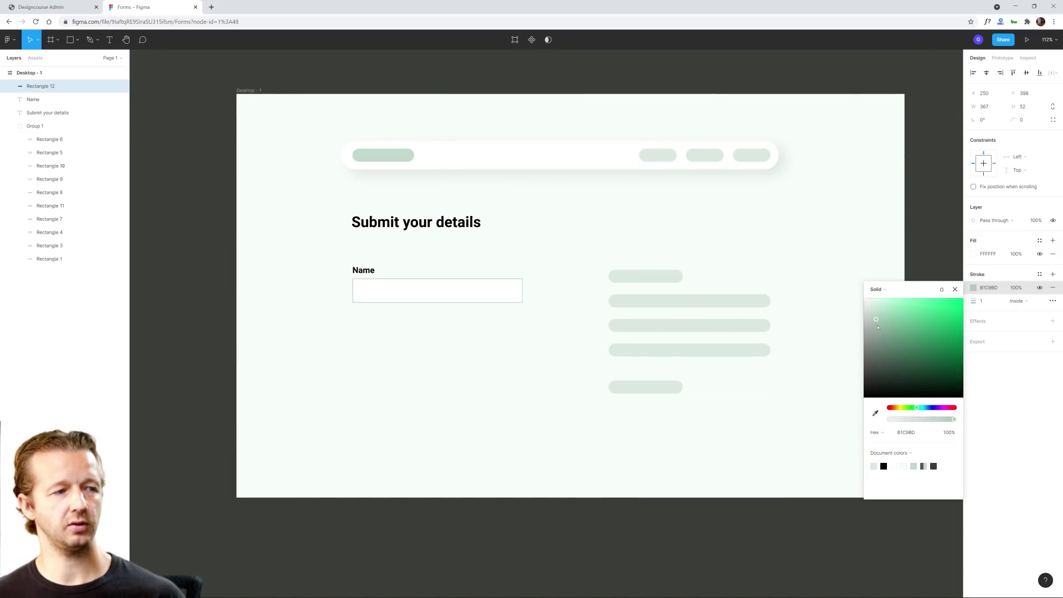
{"action": "mouse_move", "coordinate": [881, 352]}
{"action": "left_mouse_down"}
{"action": "mouse_move", "coordinate": [883, 342]}
{"action": "mouse_move", "coordinate": [901, 372]}
{"action": "mouse_move", "coordinate": [879, 356]}
{"action": "mouse_move", "coordinate": [913, 349]}
{"action": "left_mouse_up"}
{"action": "left_click", "coordinate": [530, 392]}
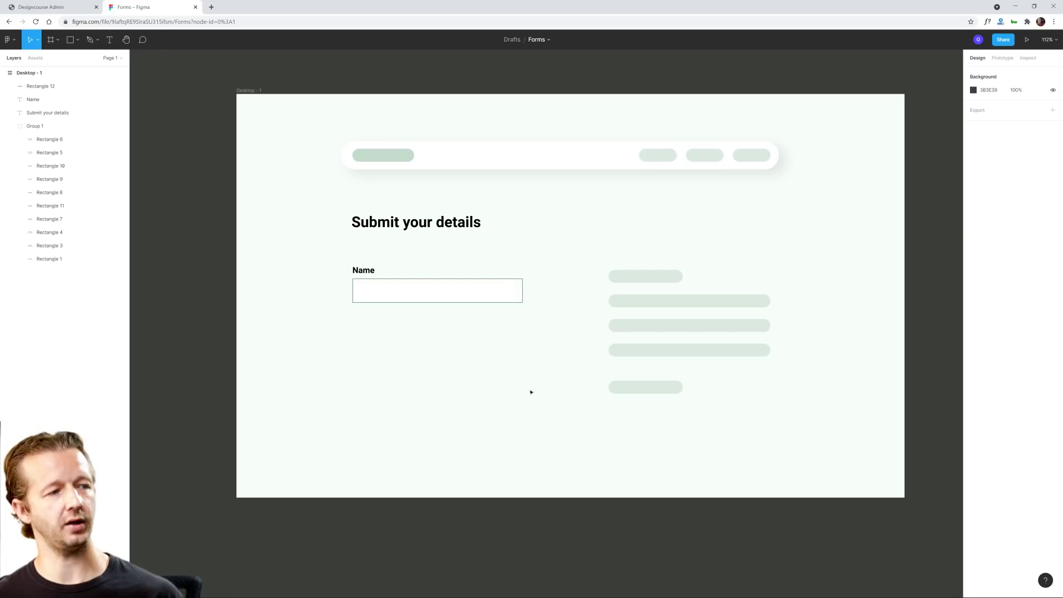
Step: Round the corners of the input rectangle below the "Name" label with a radius of 5
{"action": "left_click", "coordinate": [494, 287]}
{"action": "scroll", "coordinate": [445, 275], "scroll_direction": "up", "scroll_amount": 5}
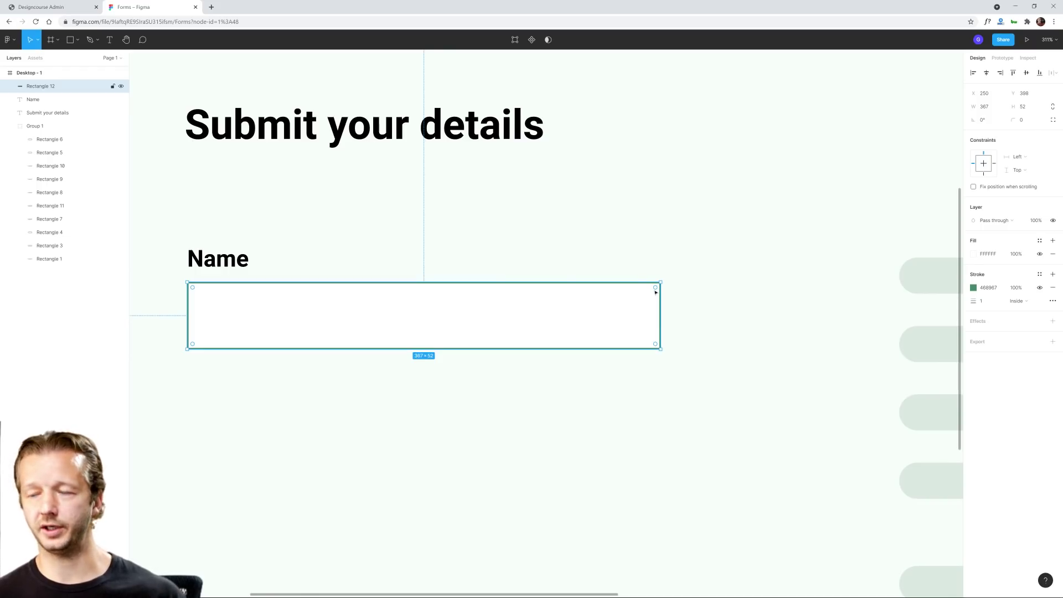
{"action": "scroll", "coordinate": [636, 313], "scroll_direction": "down", "scroll_amount": 2}
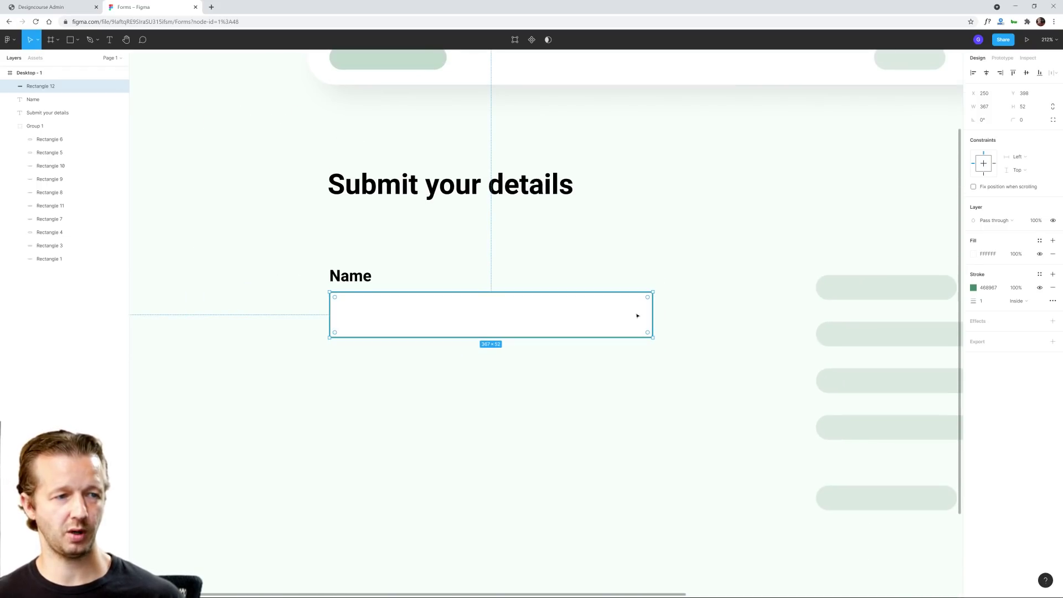
{"action": "scroll", "coordinate": [632, 330], "scroll_direction": "up", "scroll_amount": 4}
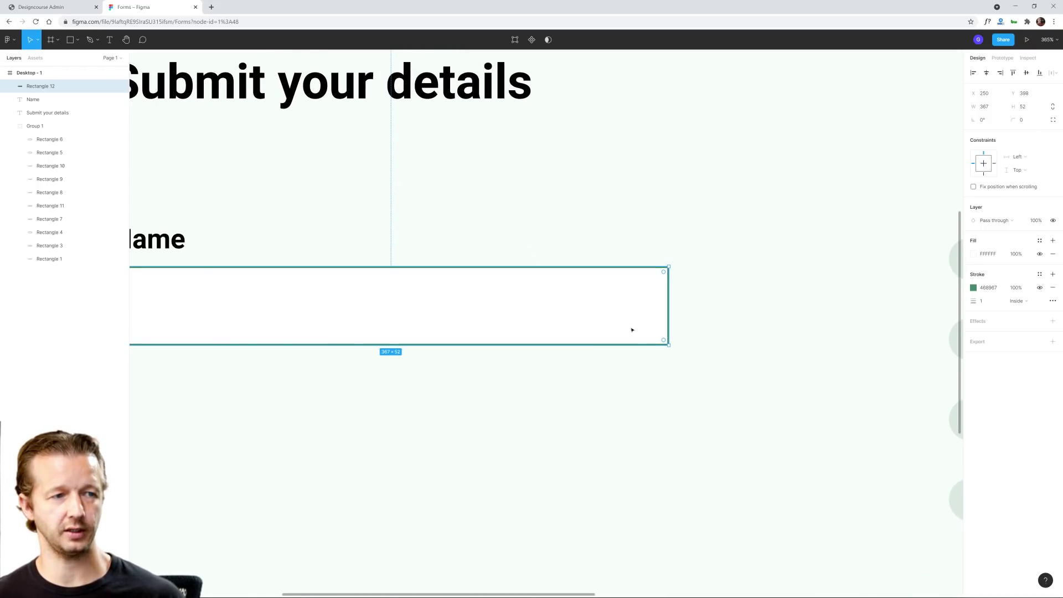
{"action": "scroll", "coordinate": [632, 330], "scroll_direction": "down", "scroll_amount": 2}
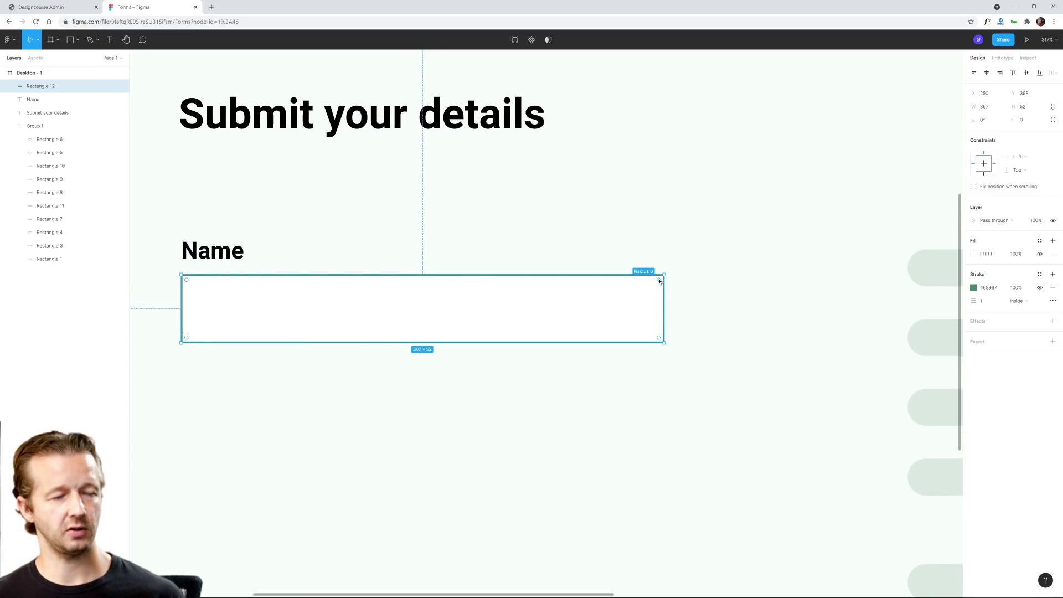
{"action": "left_click_drag", "start_coordinate": [660, 280], "coordinate": [665, 288]}
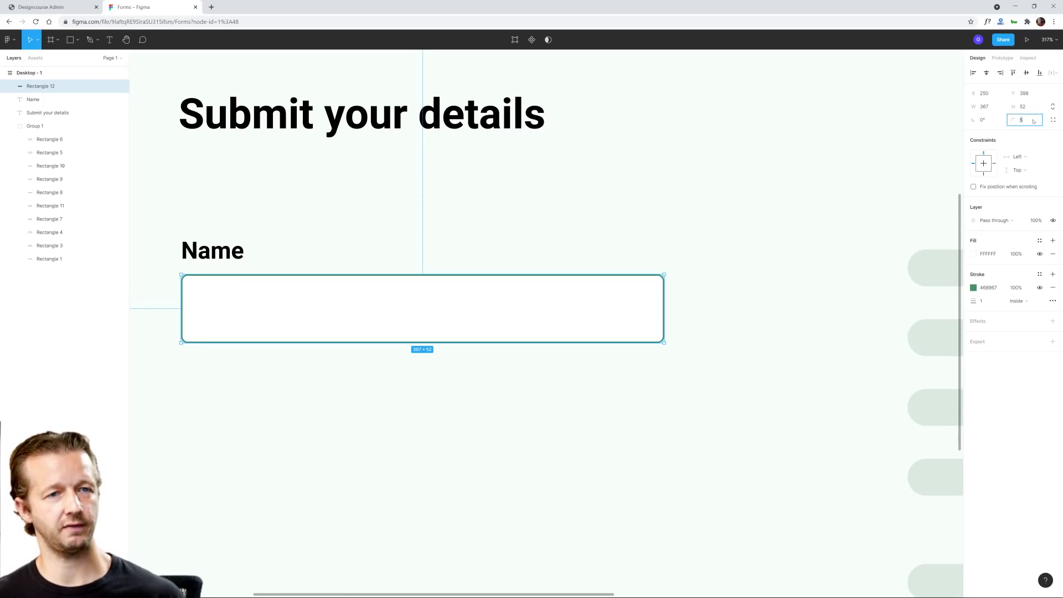
{"action": "left_click", "coordinate": [731, 289]}
{"action": "scroll", "coordinate": [485, 366], "scroll_direction": "down", "scroll_amount": 1}
{"action": "scroll", "coordinate": [485, 365], "scroll_direction": "down", "scroll_amount": 5}
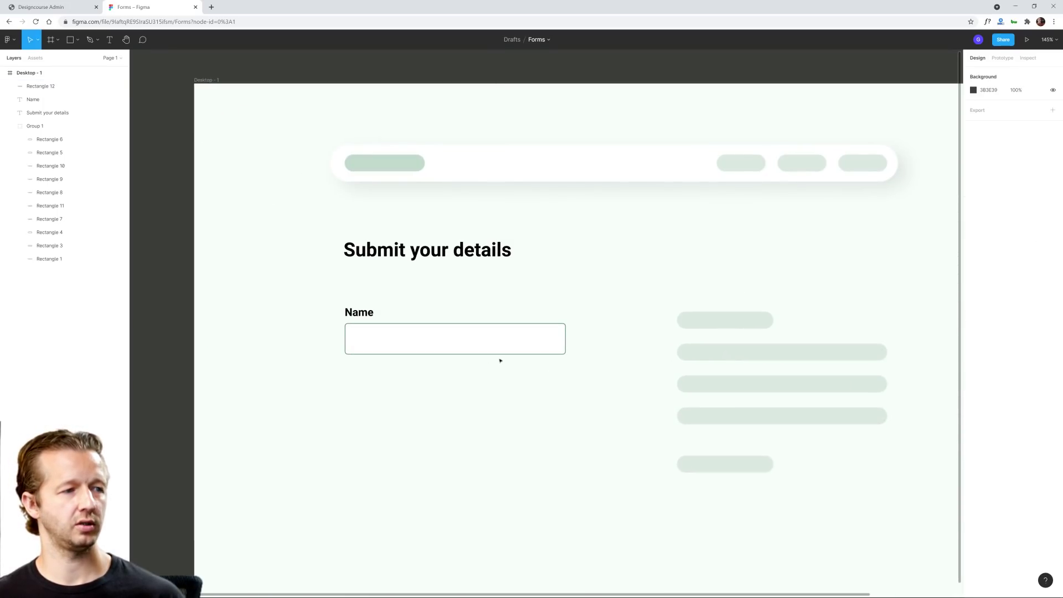
{"action": "left_click", "coordinate": [515, 341]}
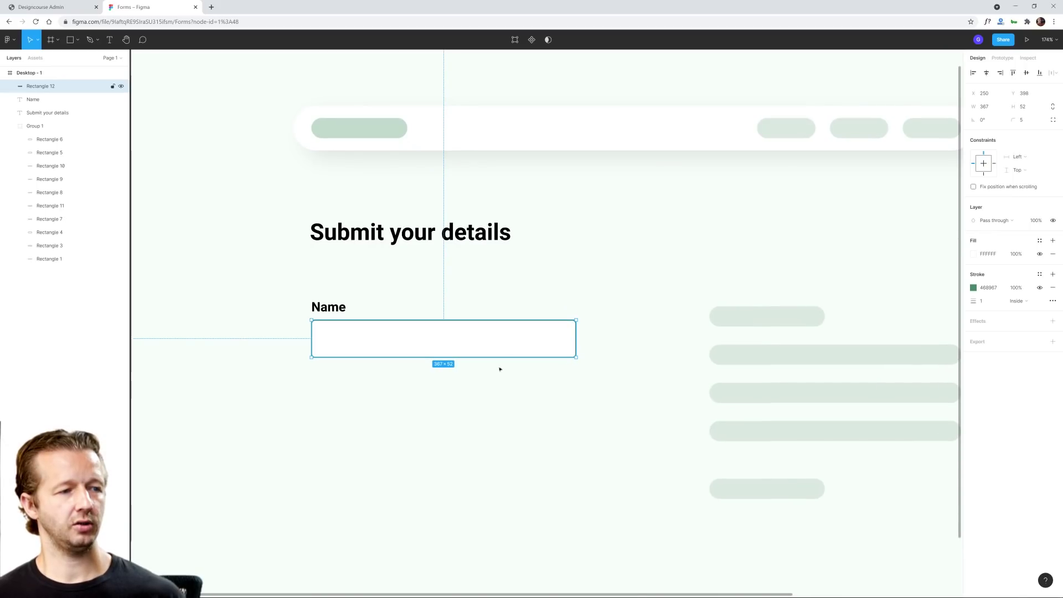
{"action": "left_click", "coordinate": [556, 407]}
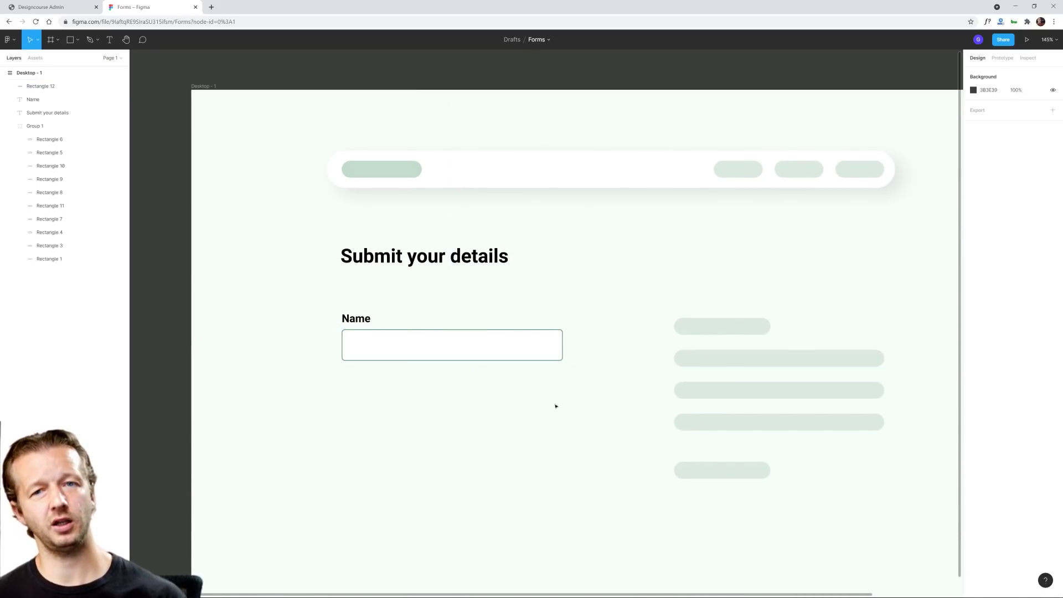
Step: Save the input rectangle's green stroke colour as a new color style named "Default Stroke"
{"action": "left_click", "coordinate": [513, 356]}
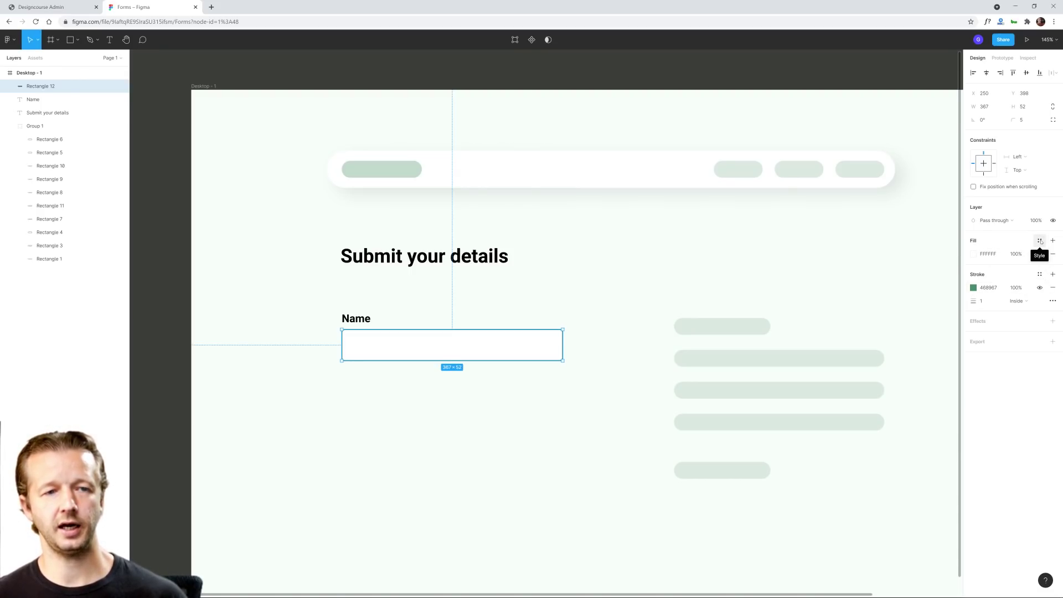
{"action": "left_click", "coordinate": [1040, 274]}
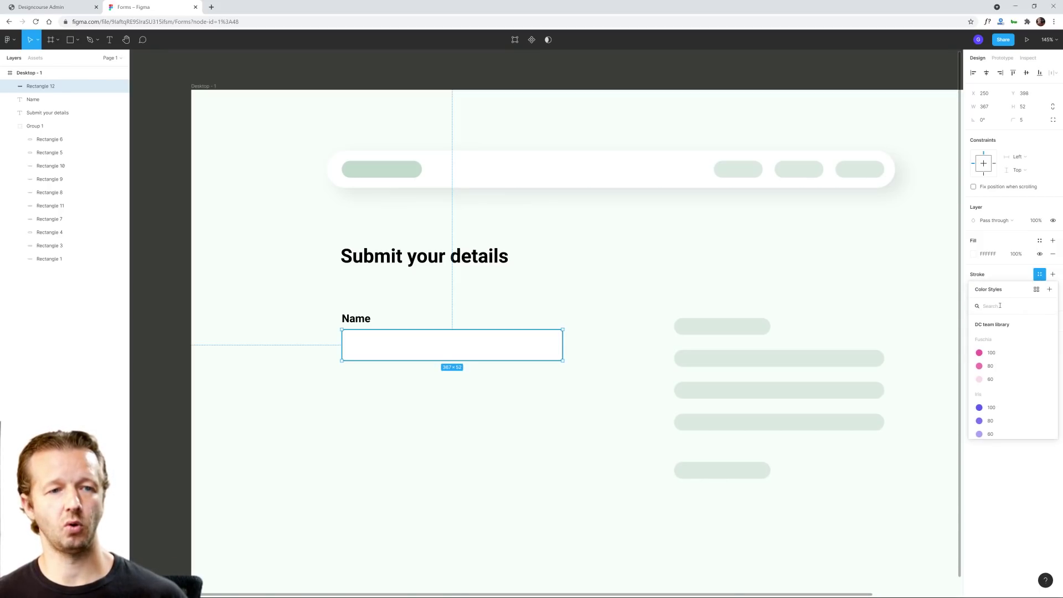
{"action": "left_click", "coordinate": [1049, 289]}
{"action": "left_click", "coordinate": [526, 310]}
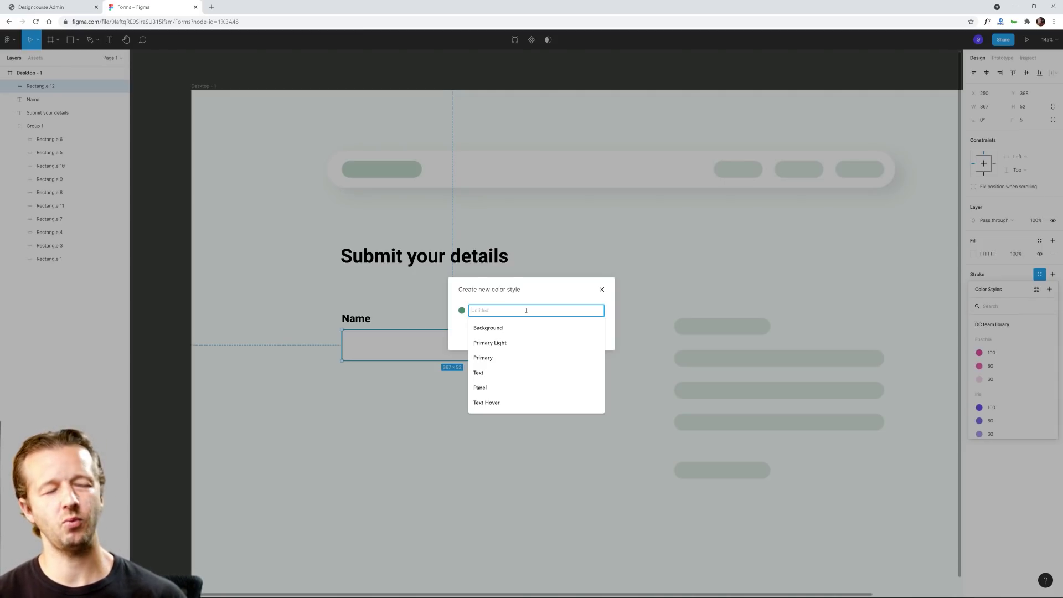
{"action": "type", "text": "Default Stroke"}
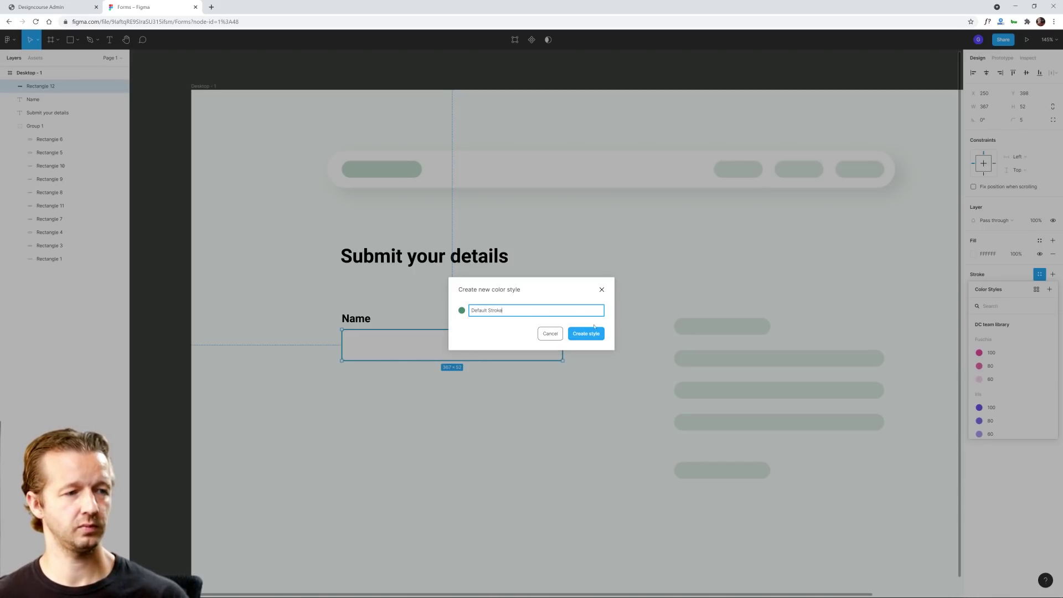
{"action": "left_click", "coordinate": [590, 334]}
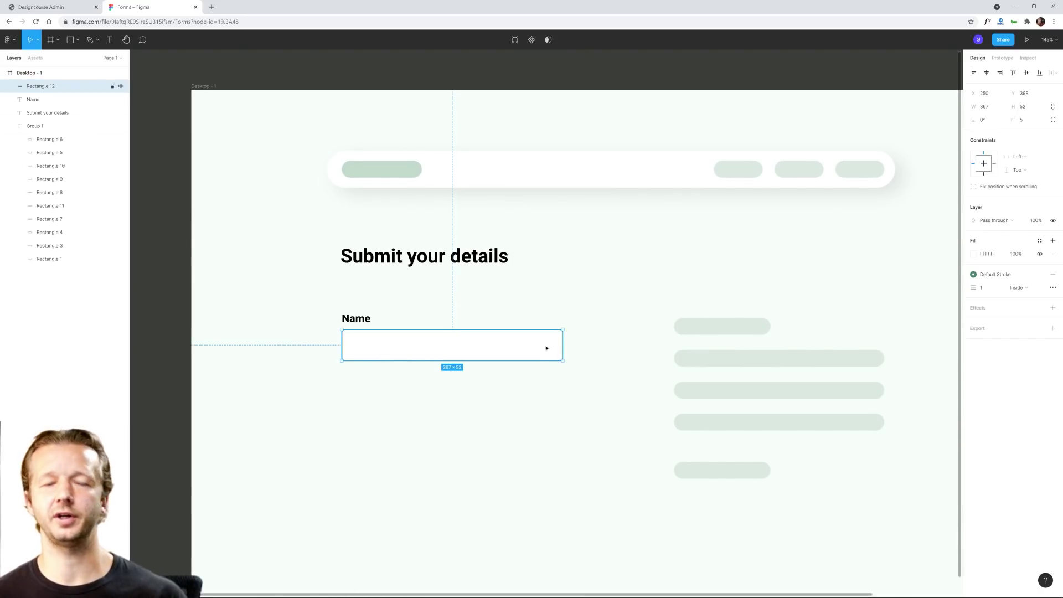
{"action": "left_click", "coordinate": [606, 350]}
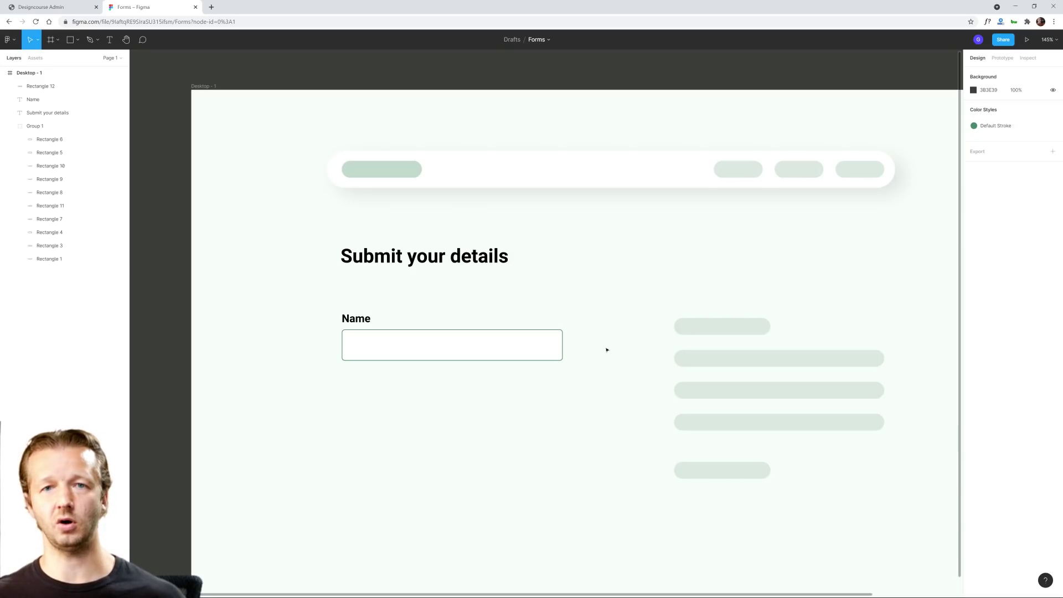
Step: Save the input rectangle's white fill as a new color style named "Form Background"
{"action": "left_click", "coordinate": [527, 348]}
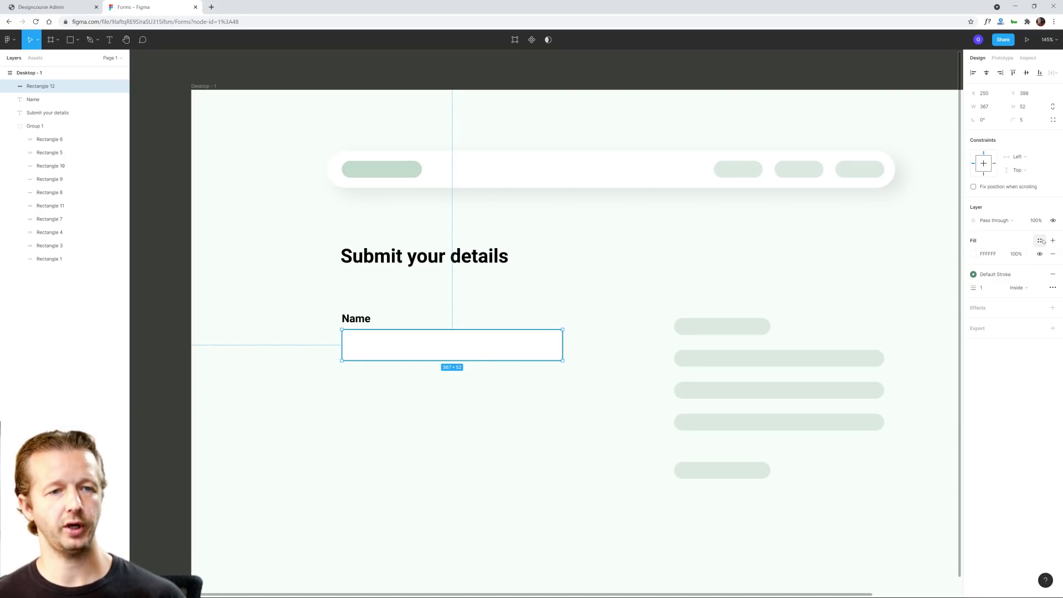
{"action": "left_click", "coordinate": [1041, 240]}
{"action": "left_click", "coordinate": [1048, 256]}
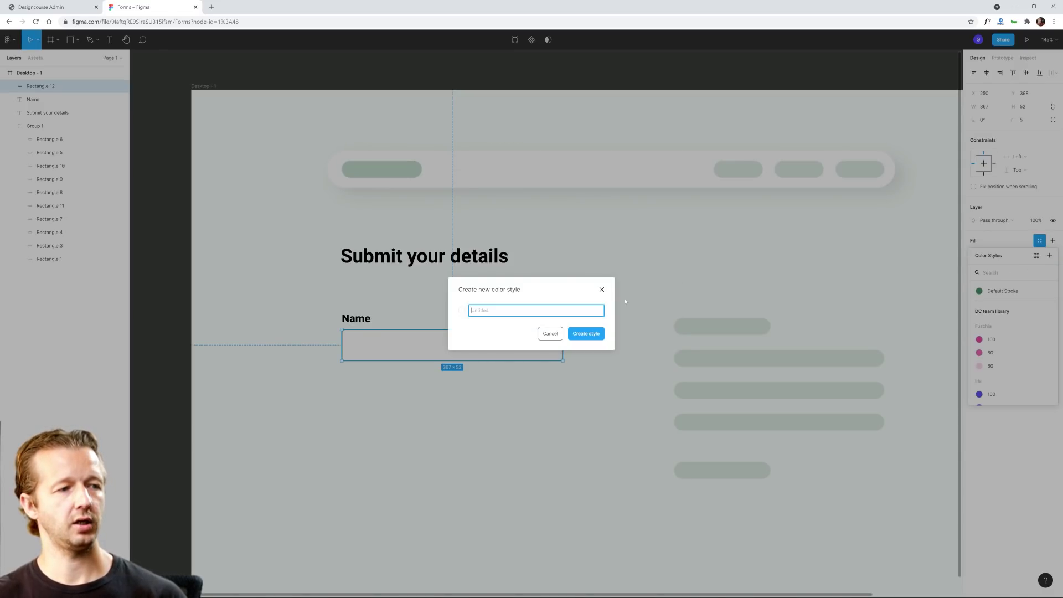
{"action": "type", "text": "Form Background"}
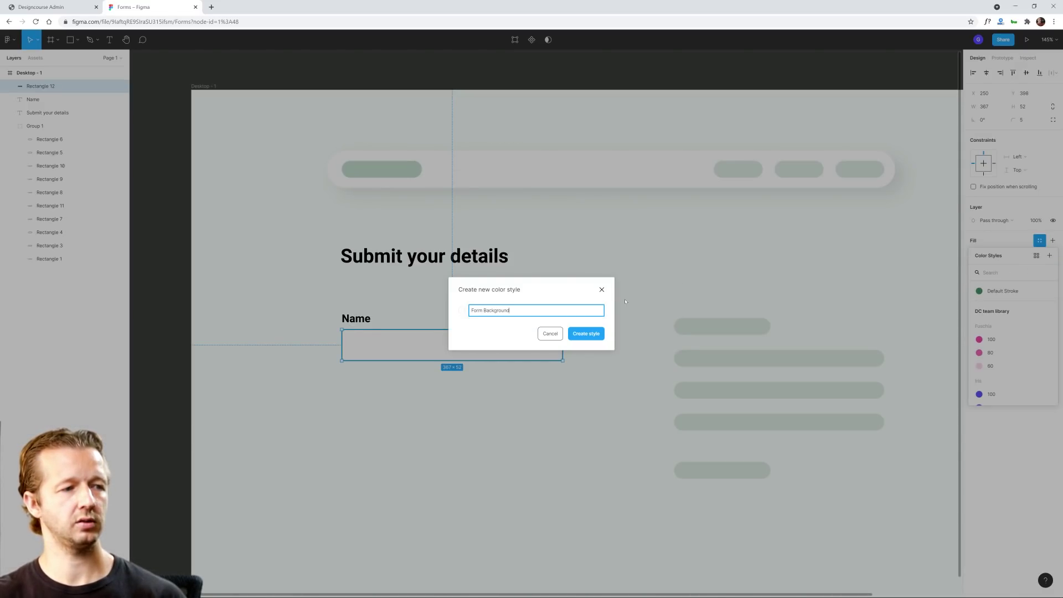
{"action": "left_click", "coordinate": [590, 333]}
{"action": "left_click", "coordinate": [615, 417]}
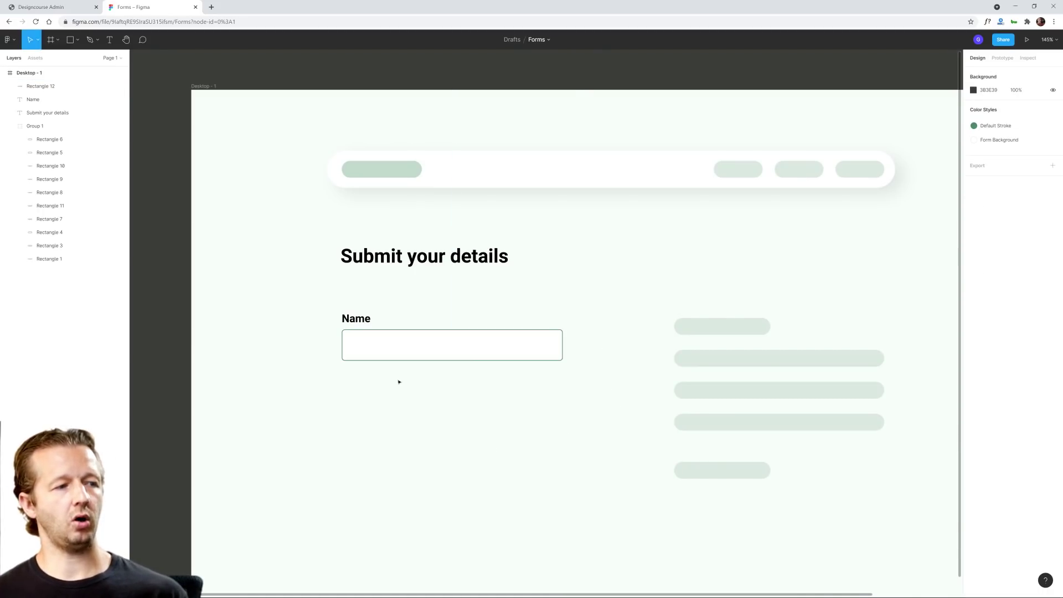
{"action": "left_click_drag", "start_coordinate": [403, 381], "coordinate": [474, 368]}
{"action": "scroll", "coordinate": [427, 389], "scroll_direction": "down", "scroll_amount": 2, "text": "ctrl"}
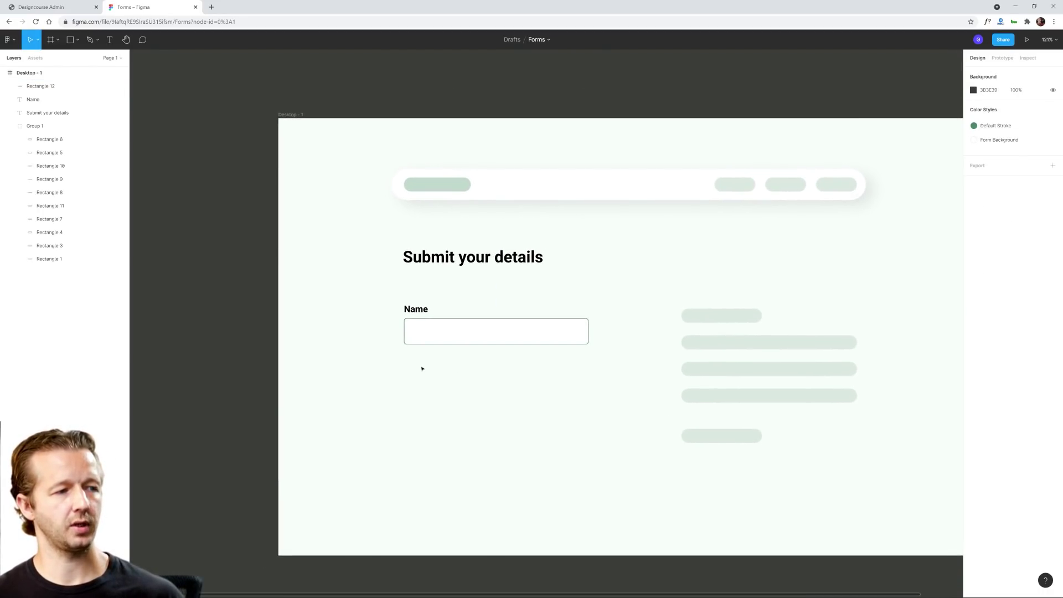
{"action": "scroll", "coordinate": [422, 367], "scroll_direction": "up", "scroll_amount": 3, "text": "ctrl"}
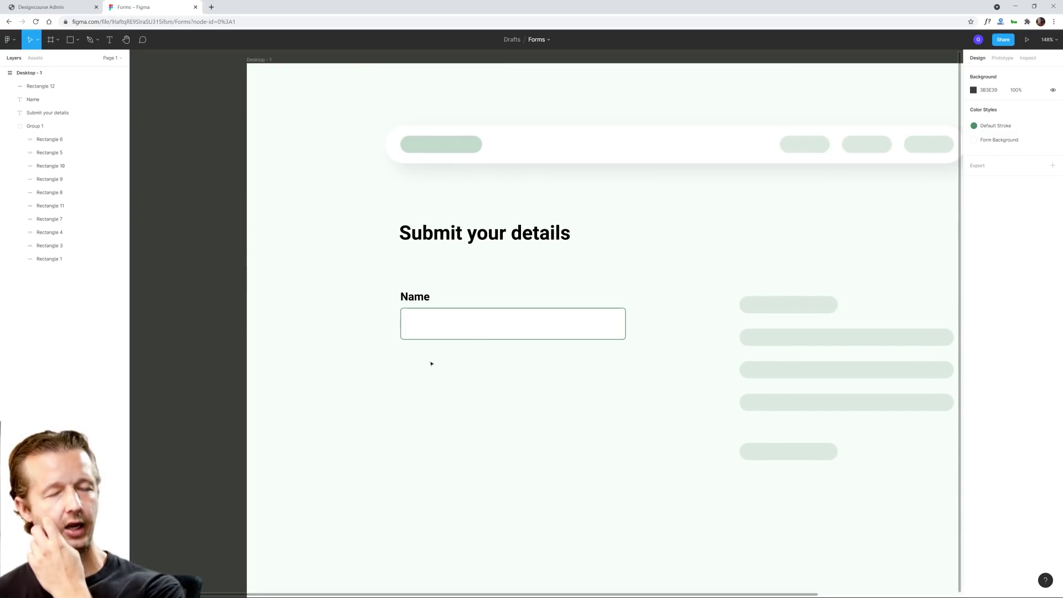
{"action": "left_click", "coordinate": [467, 335]}
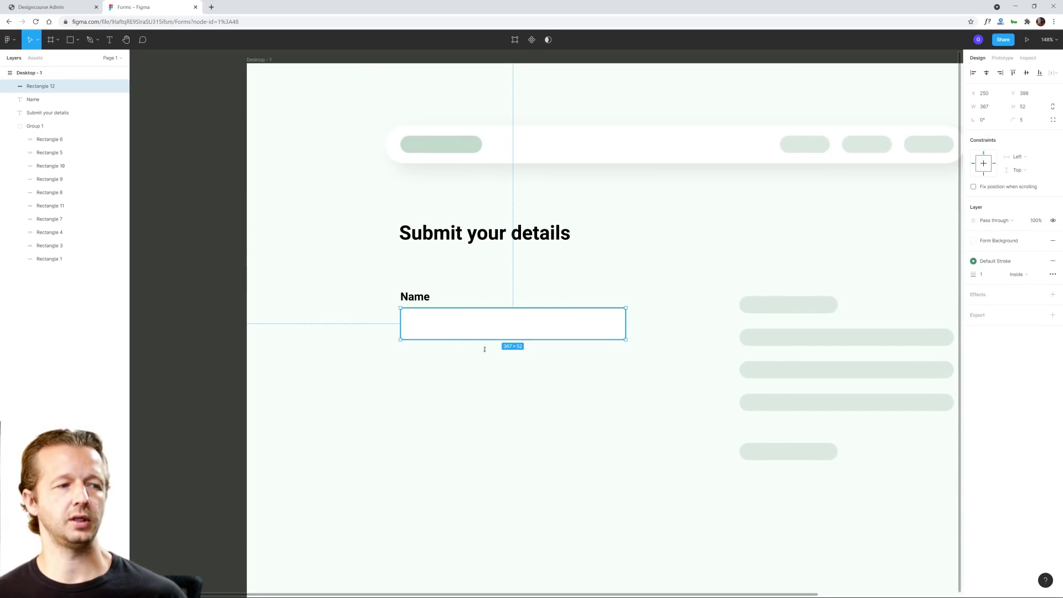
{"action": "left_click", "coordinate": [486, 367]}
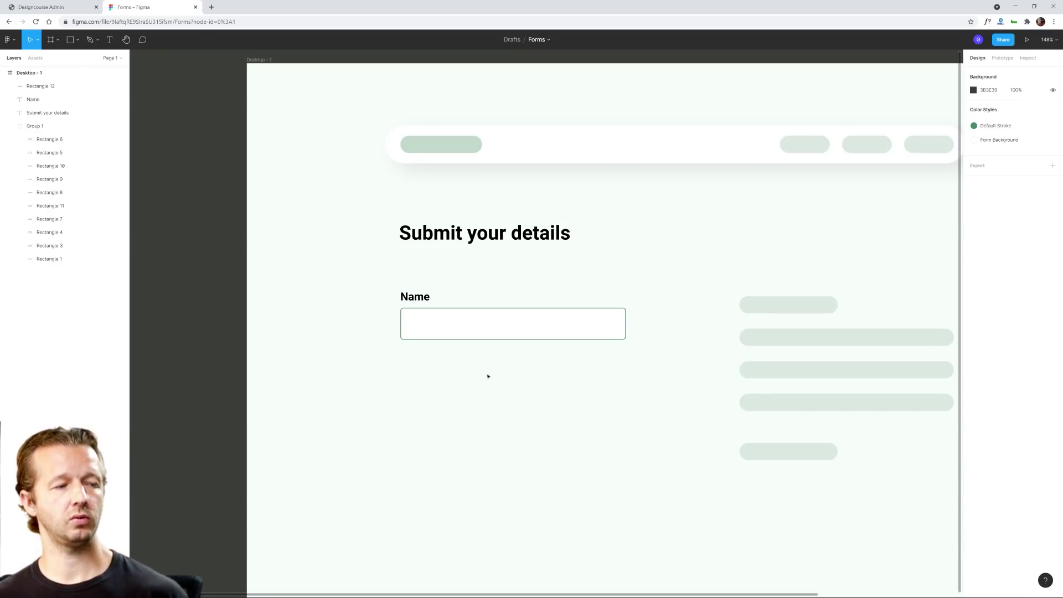
{"action": "left_click", "coordinate": [482, 325]}
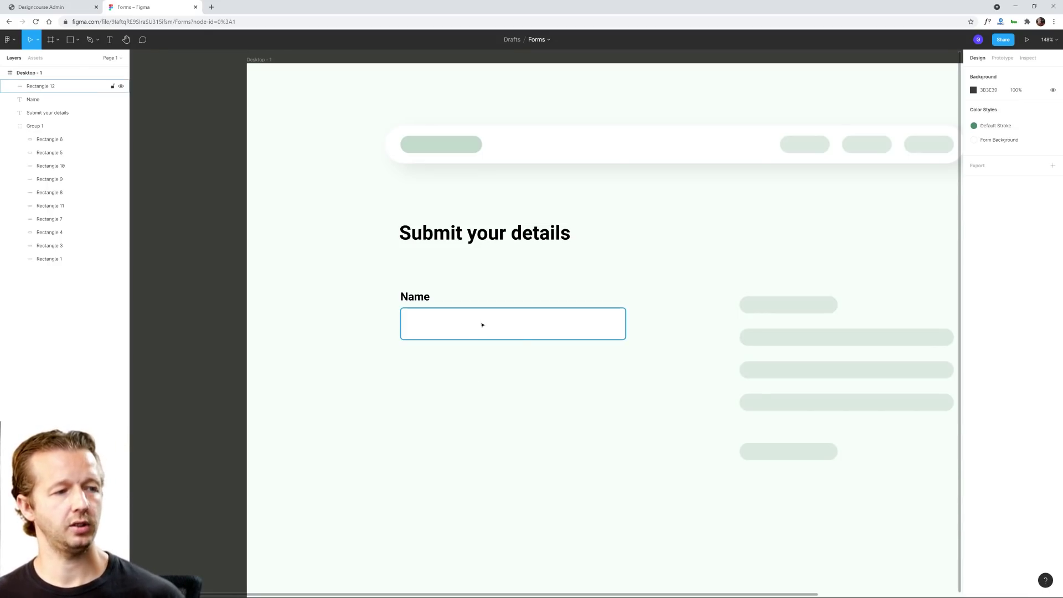
{"action": "left_click", "coordinate": [394, 341]}
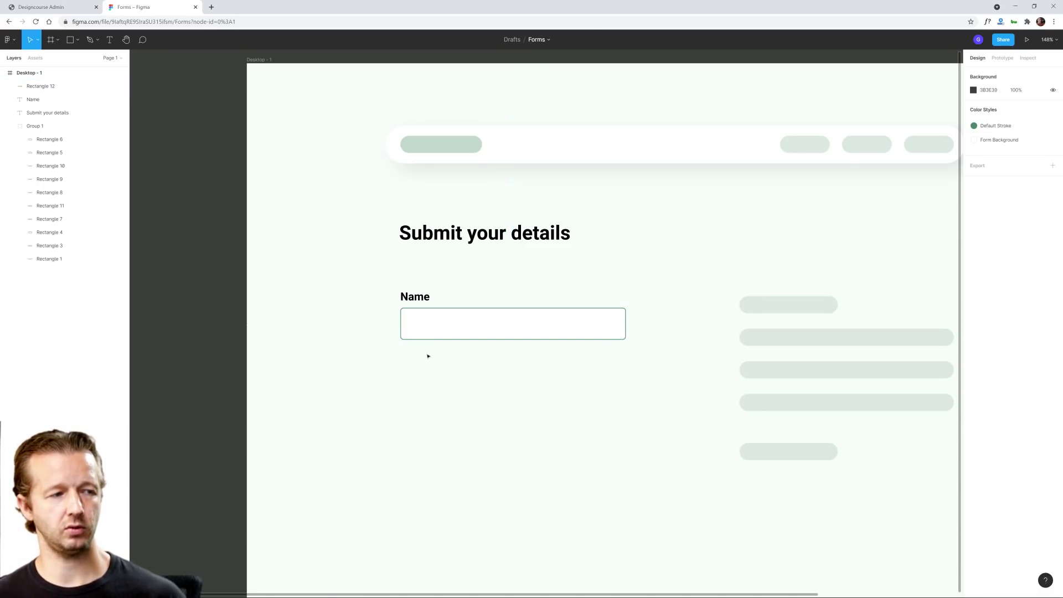
{"action": "left_click", "coordinate": [467, 330]}
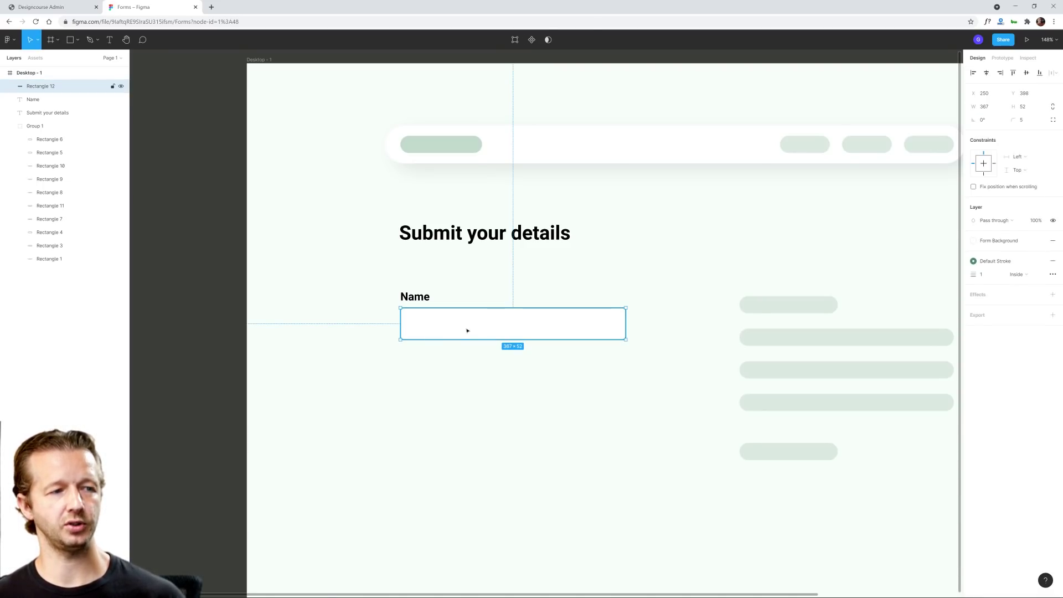
{"action": "left_click", "coordinate": [546, 369]}
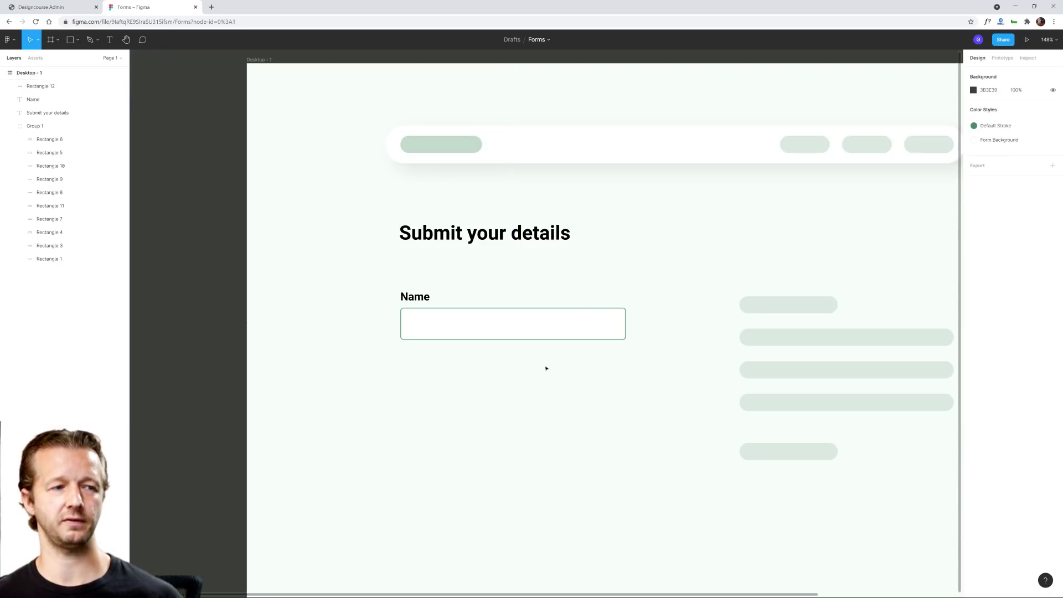
Step: Try a stroke width of 3 on the input rectangle below the "Name" label, and undo the change
{"action": "left_click", "coordinate": [581, 334]}
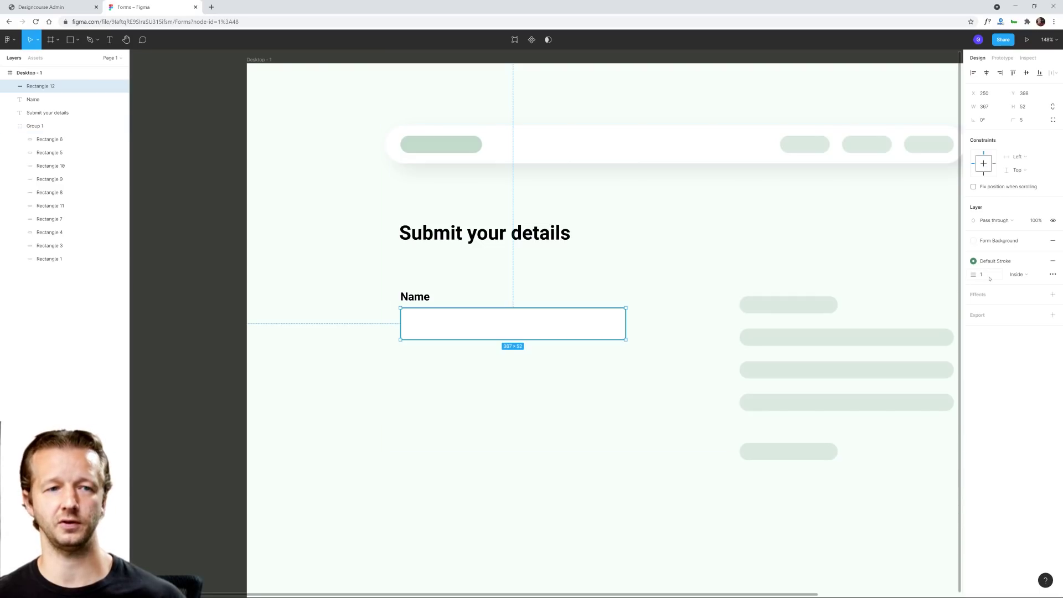
{"action": "left_click", "coordinate": [989, 278]}
{"action": "type", "text": "3"}
{"action": "key", "text": "Return"}
{"action": "left_click", "coordinate": [615, 387]}
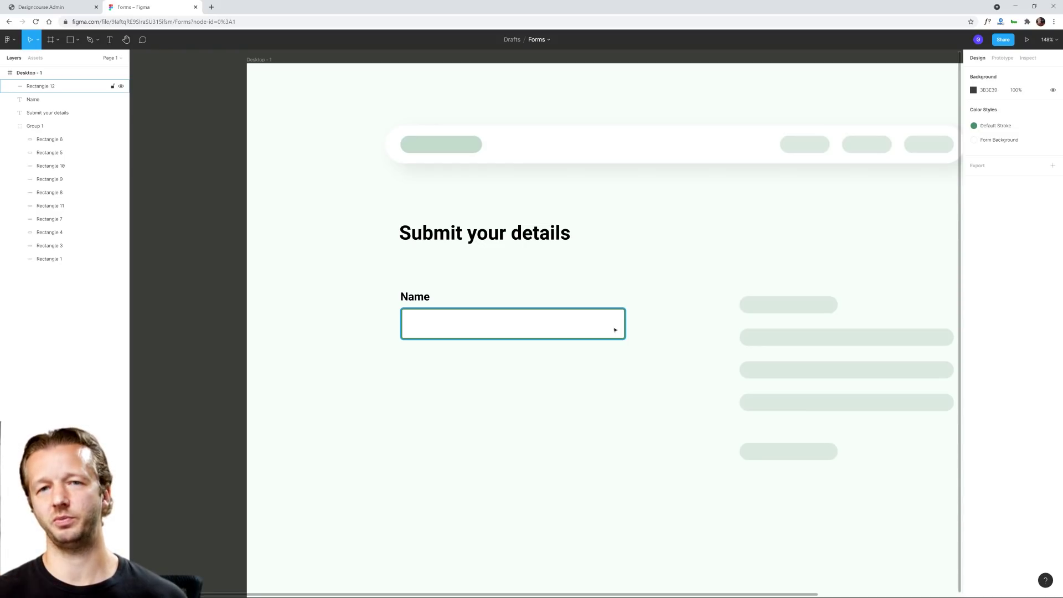
{"action": "key", "text": "ctrl+z"}
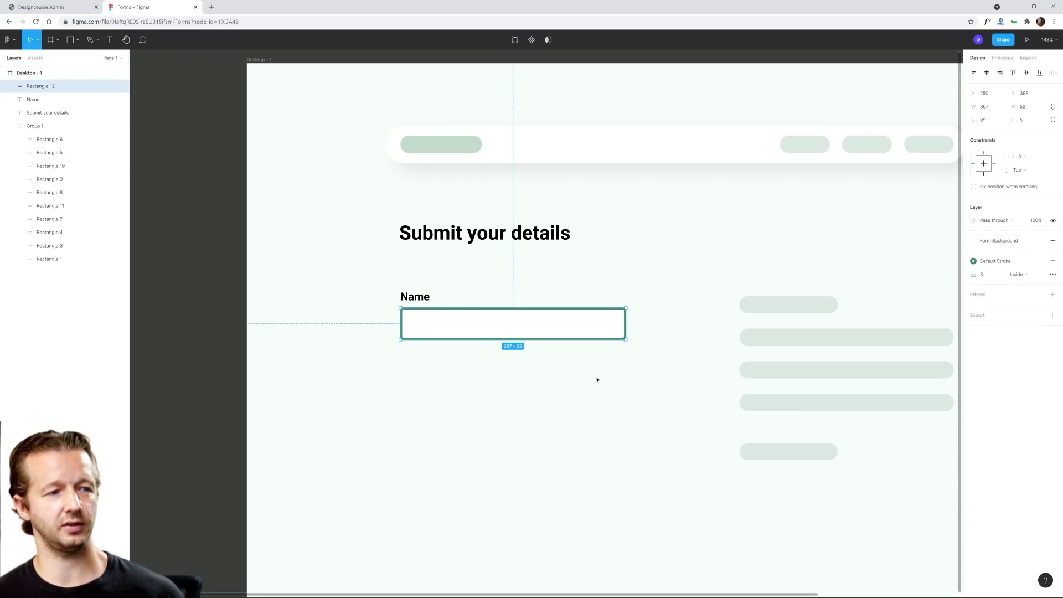
{"action": "left_click", "coordinate": [600, 379]}
{"action": "left_click", "coordinate": [568, 332]}
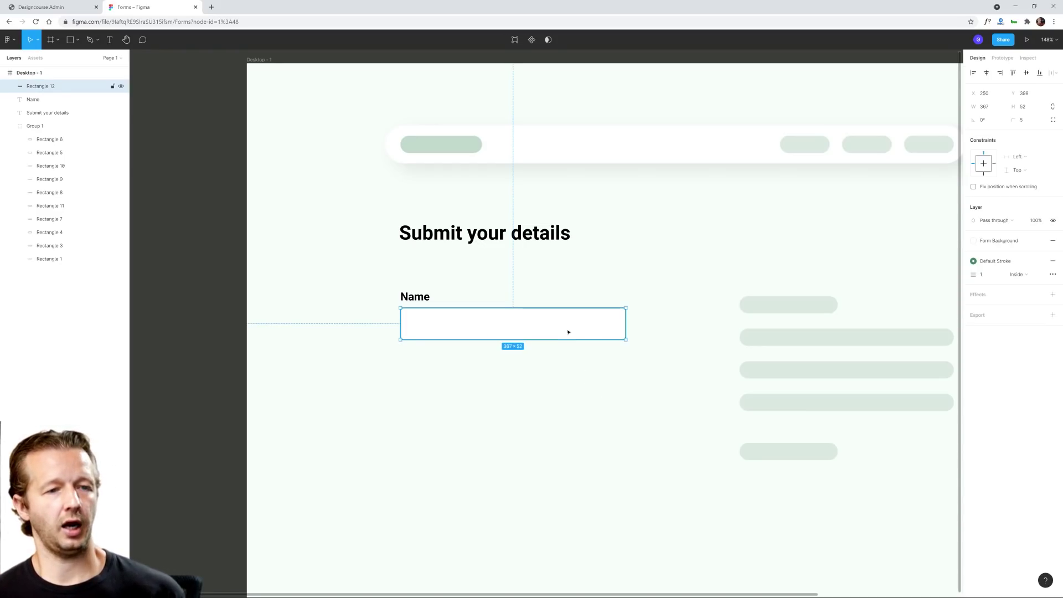
{"action": "left_click", "coordinate": [684, 347]}
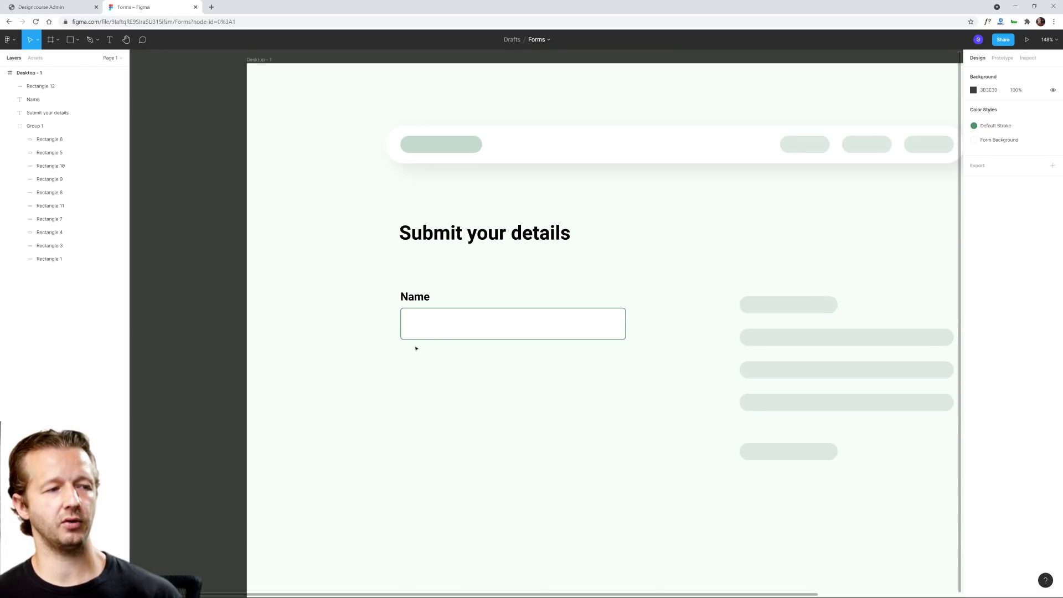
{"action": "left_click_drag", "start_coordinate": [403, 350], "coordinate": [537, 364]}
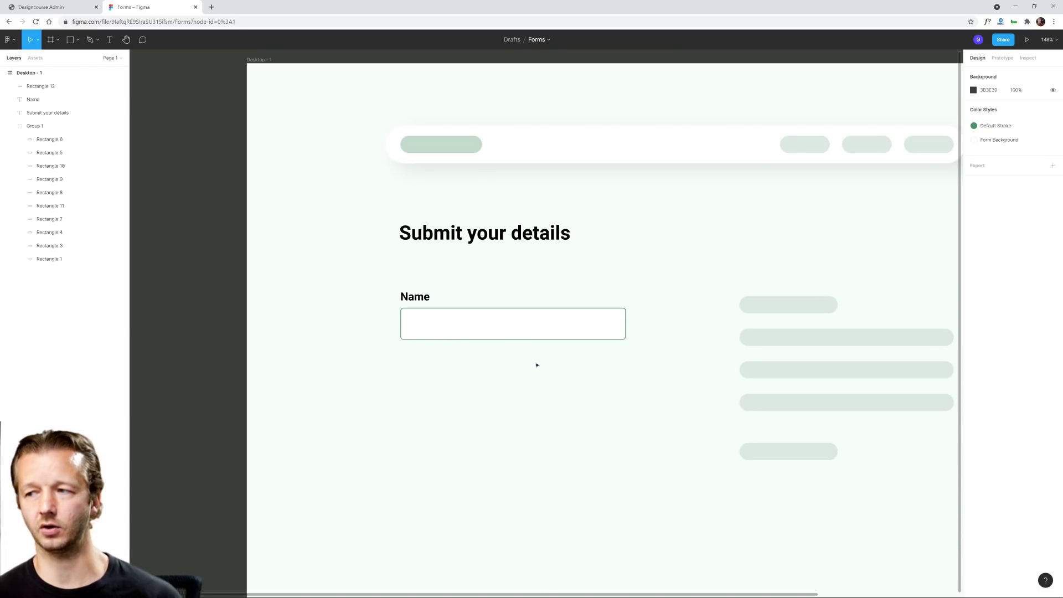
{"action": "left_click", "coordinate": [450, 328]}
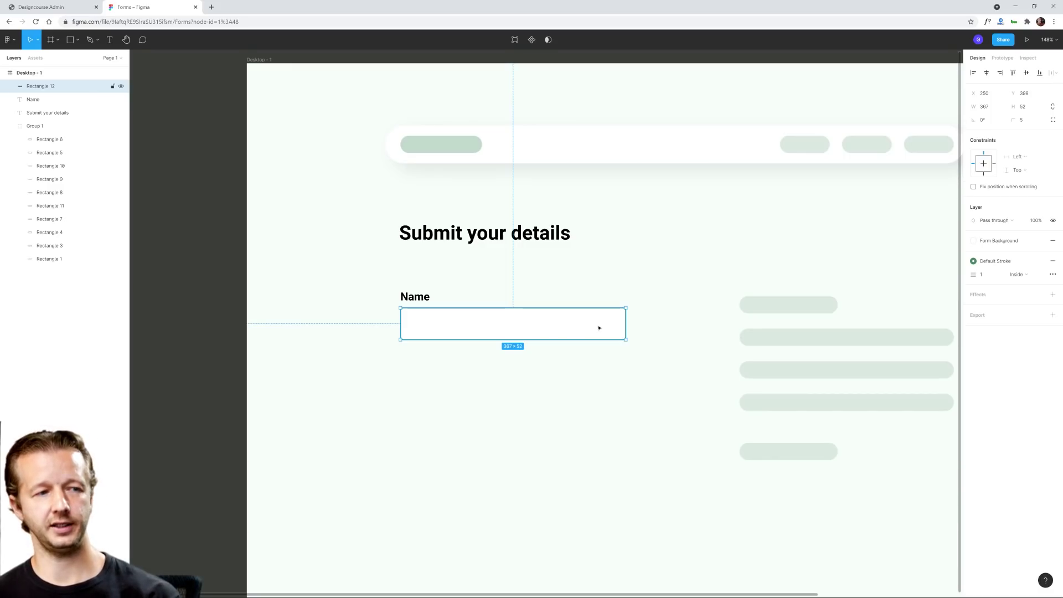
{"action": "left_click", "coordinate": [654, 334]}
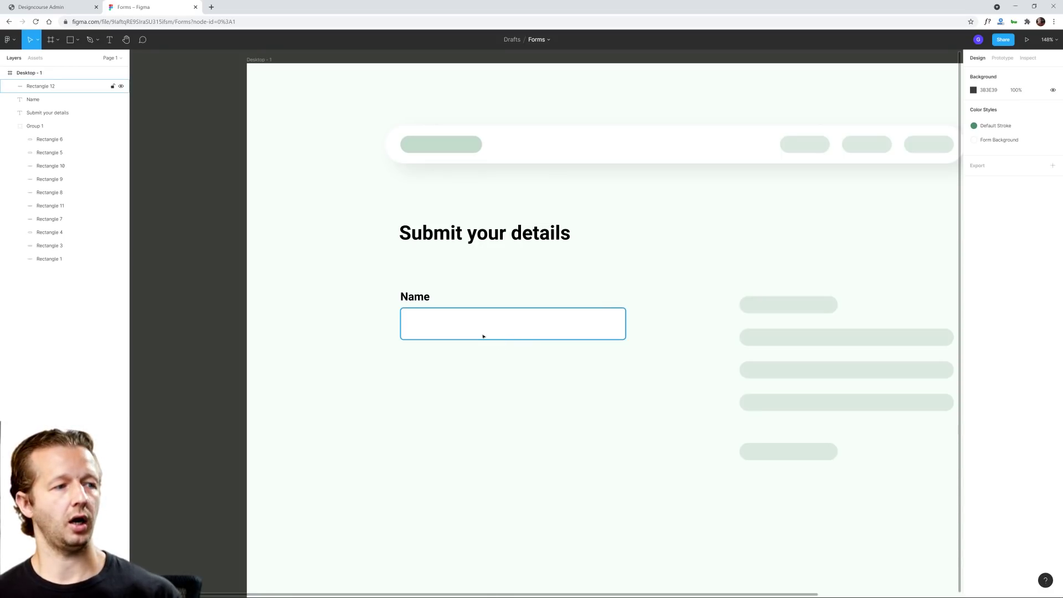
{"action": "left_click", "coordinate": [509, 326]}
{"action": "left_click", "coordinate": [532, 374]}
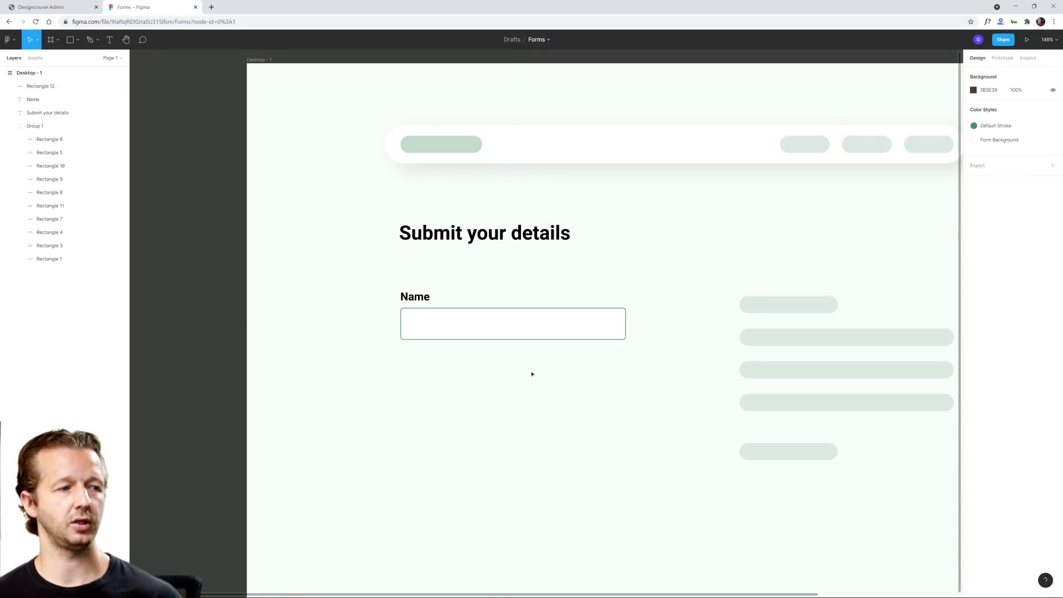
Step: Import the filled triangular Ant Design warning icon using the Iconify plugin, searching for "warning", and close the plugin
{"action": "right_click", "coordinate": [201, 136]}
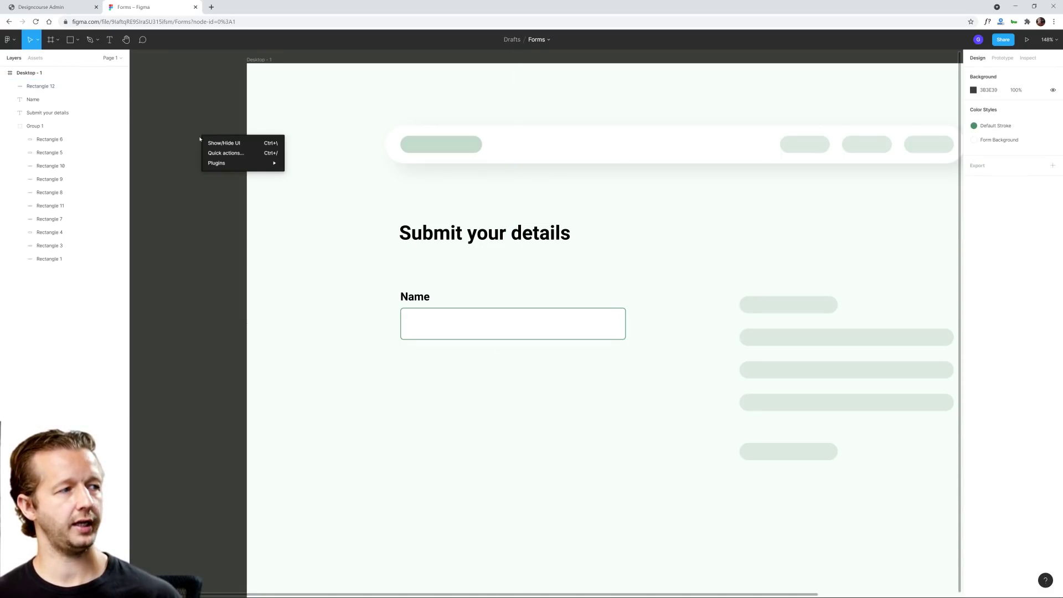
{"action": "mouse_move", "coordinate": [244, 162]}
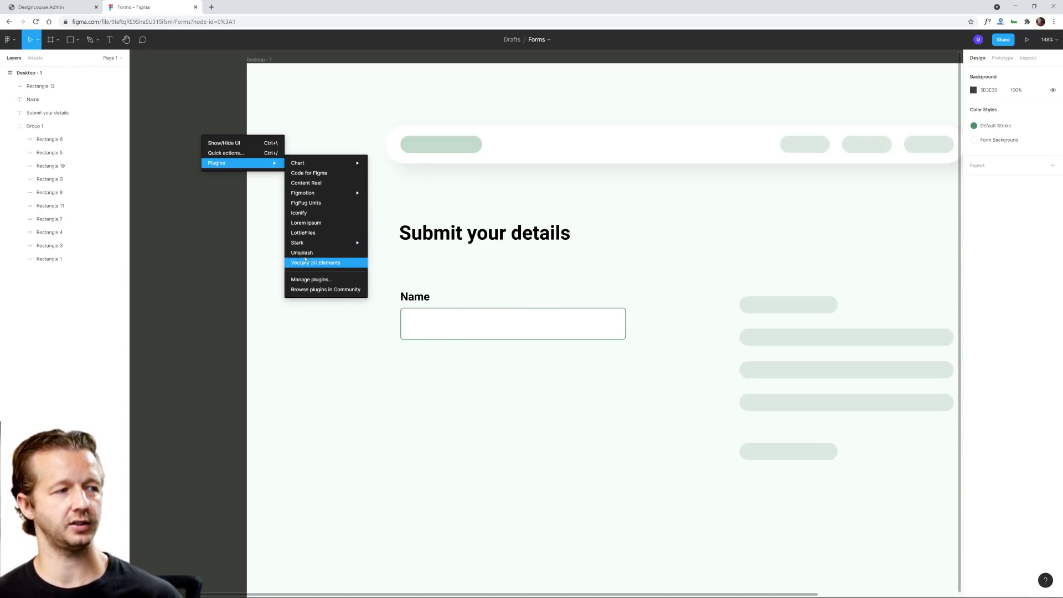
{"action": "left_click", "coordinate": [305, 215]}
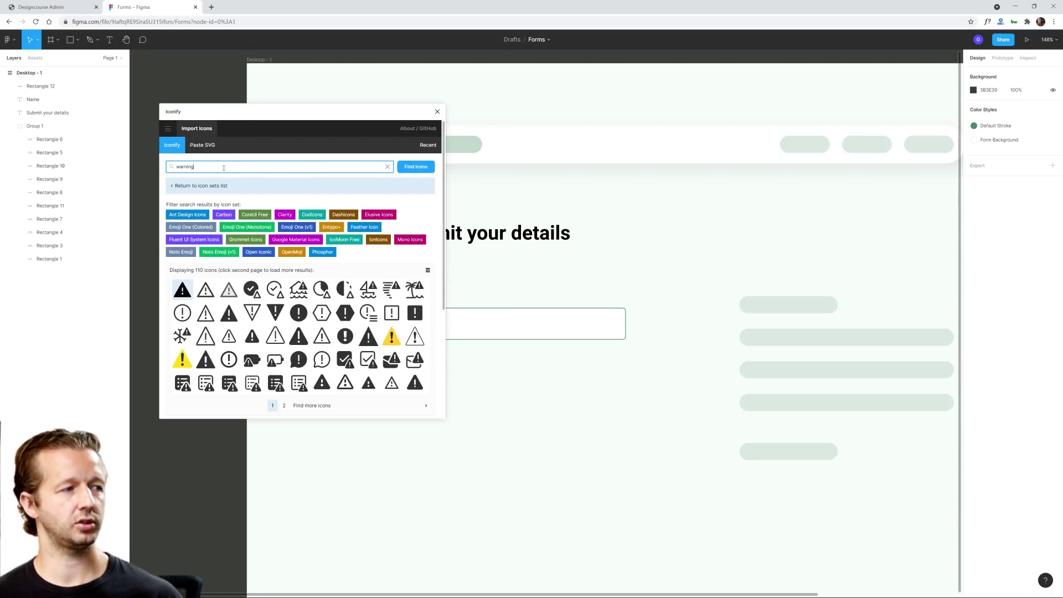
{"action": "left_click", "coordinate": [181, 292]}
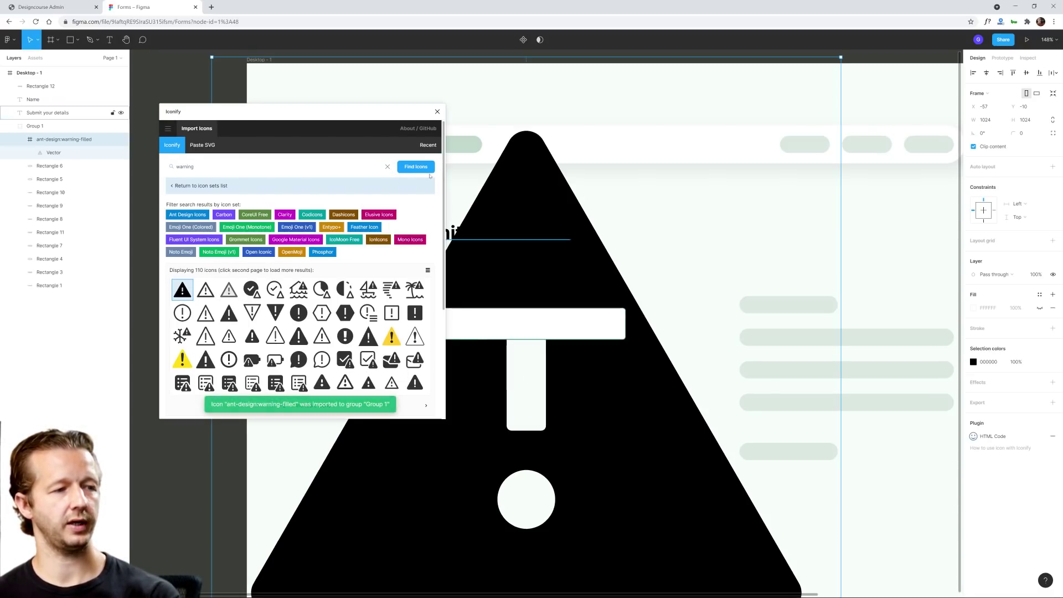
{"action": "left_click", "coordinate": [437, 111]}
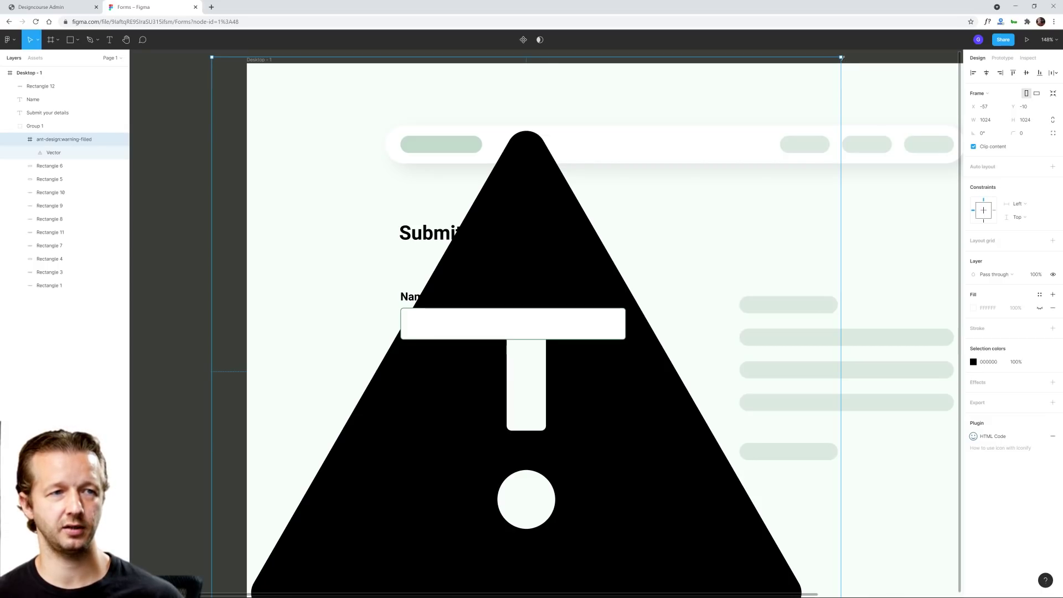
Step: Scale the imported warning icon down to about 26 by 26, placing it just below the input rectangle and aligned with its left edge
{"action": "left_click_drag", "start_coordinate": [842, 57], "coordinate": [415, 359]}
{"action": "left_click", "coordinate": [467, 367]}
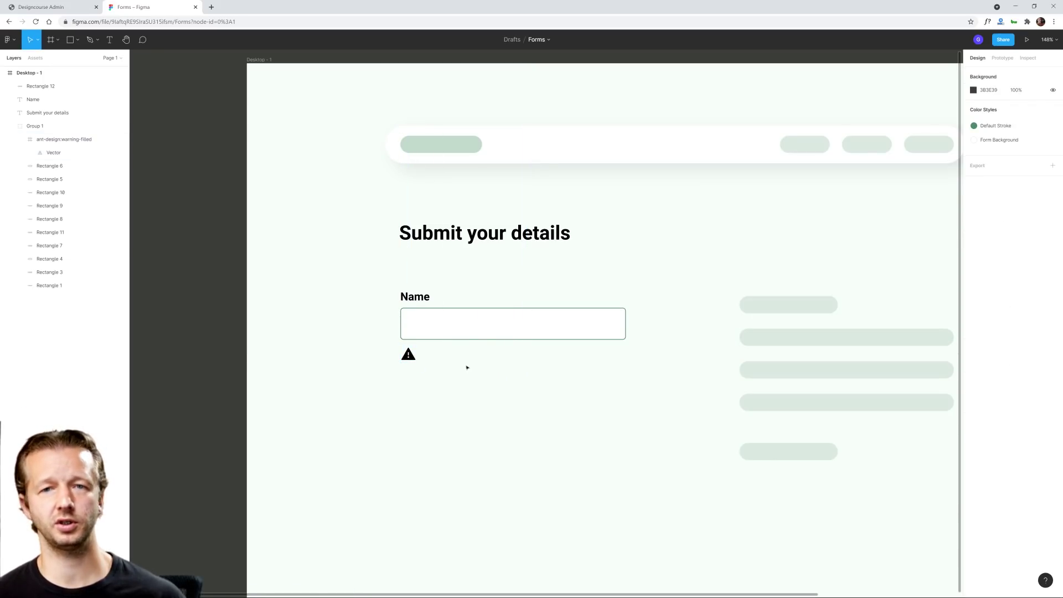
{"action": "left_click", "coordinate": [413, 356]}
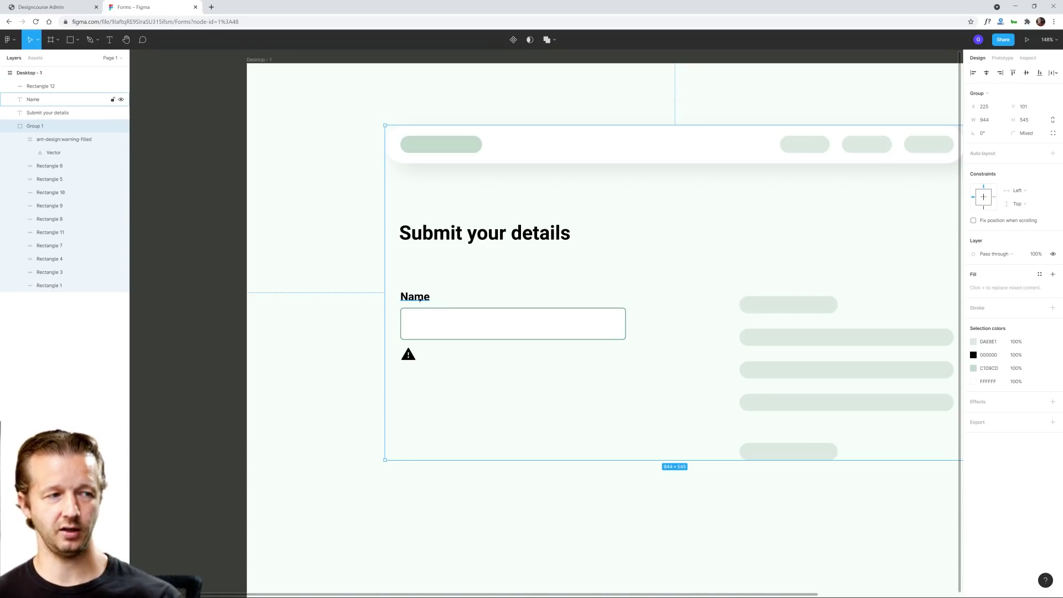
{"action": "left_click", "coordinate": [411, 382]}
{"action": "scroll", "coordinate": [422, 368], "scroll_direction": "up", "scroll_amount": 5}
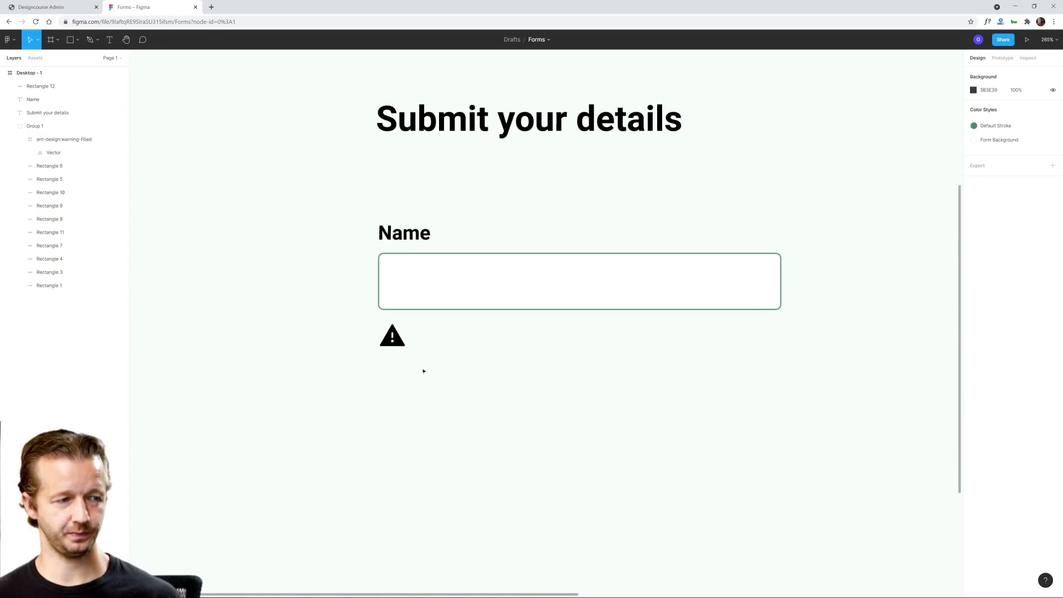
{"action": "scroll", "coordinate": [334, 284], "scroll_direction": "down", "scroll_amount": 4}
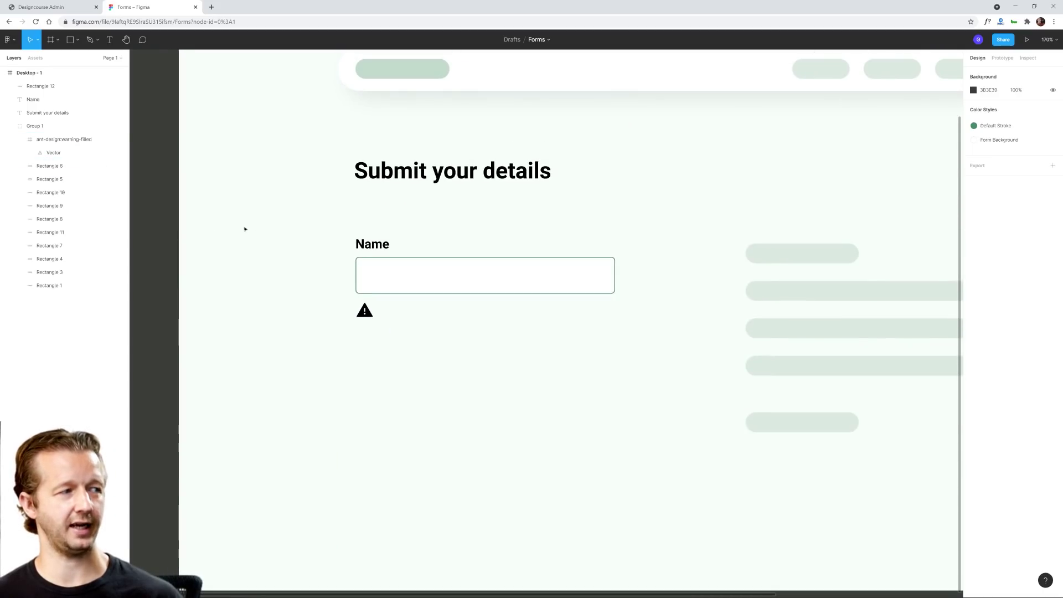
{"action": "left_click", "coordinate": [399, 294]}
{"action": "left_click", "coordinate": [427, 322]}
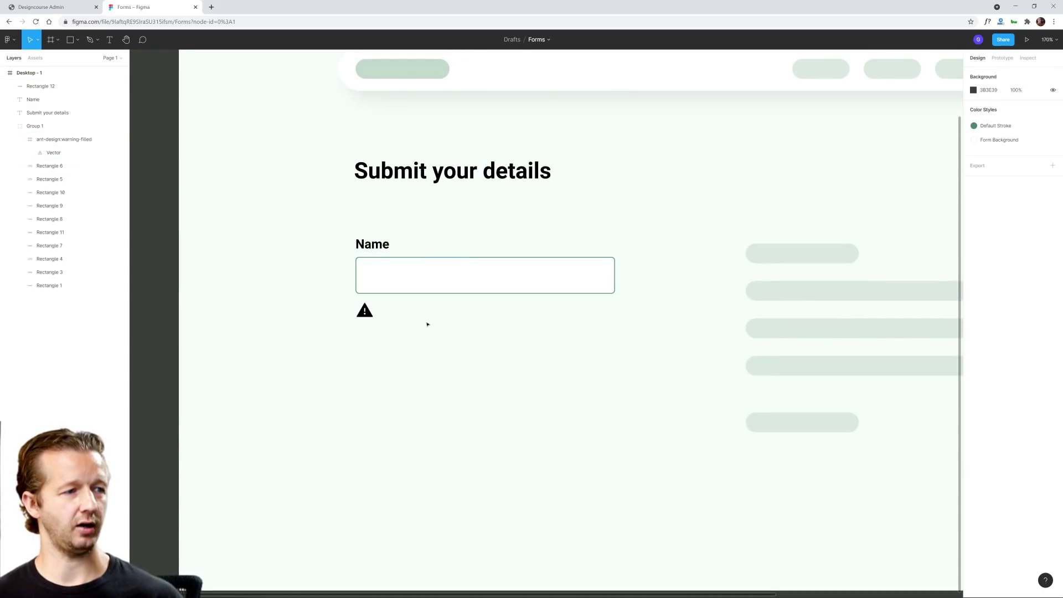
Step: Lock Group 1, which holds the placeholder shapes and the warning icon
{"action": "left_click", "coordinate": [365, 311]}
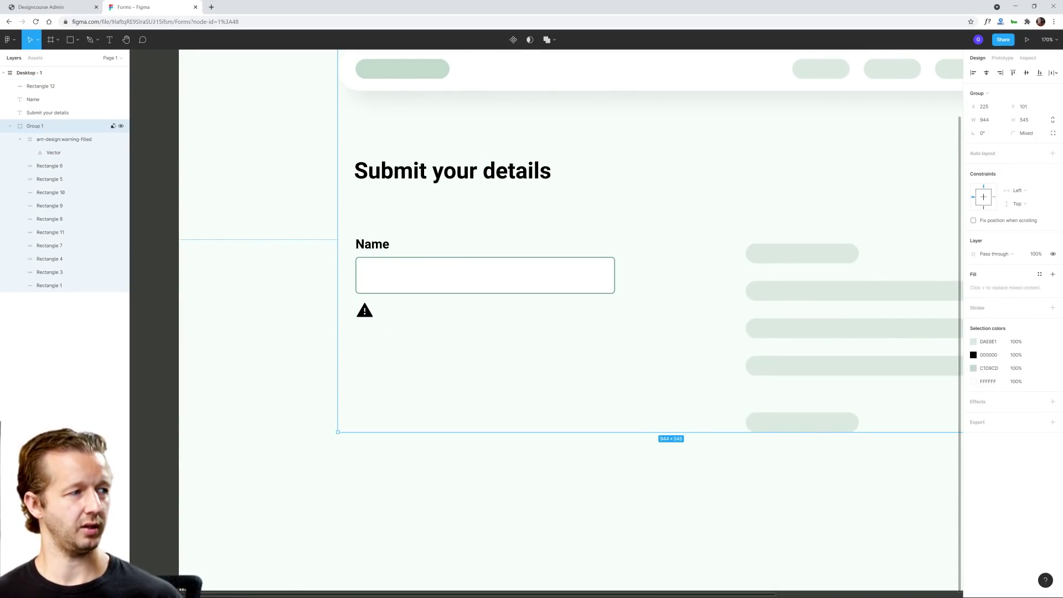
{"action": "left_click", "coordinate": [113, 127]}
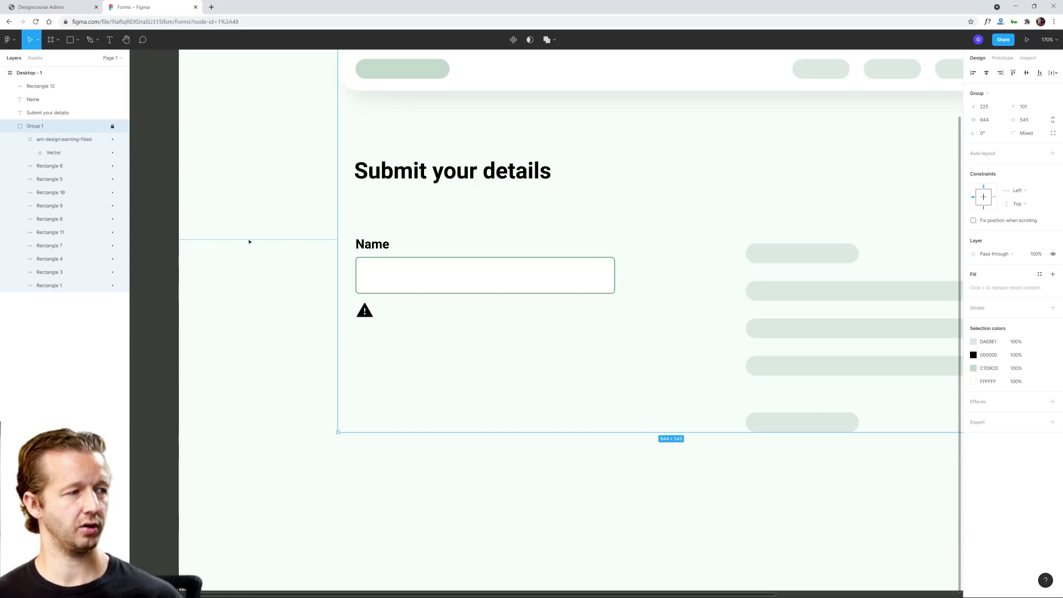
{"action": "left_click", "coordinate": [370, 313]}
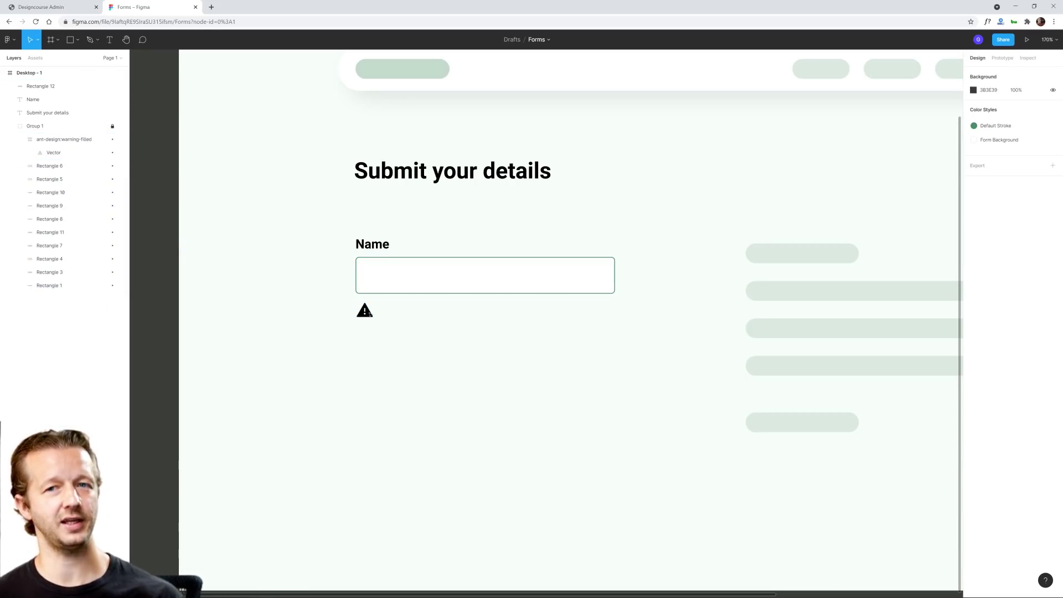
Step: Move the warning icon's frame out of Group 1 to directly above it in the layer order, and collapse the group
{"action": "left_click", "coordinate": [58, 141]}
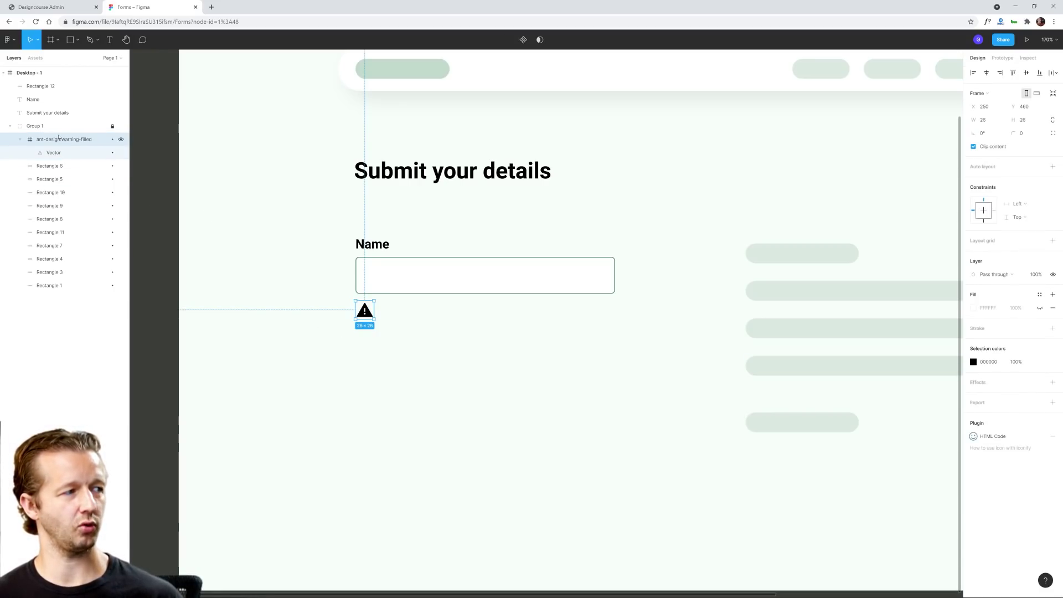
{"action": "left_click_drag", "start_coordinate": [52, 139], "coordinate": [49, 123]}
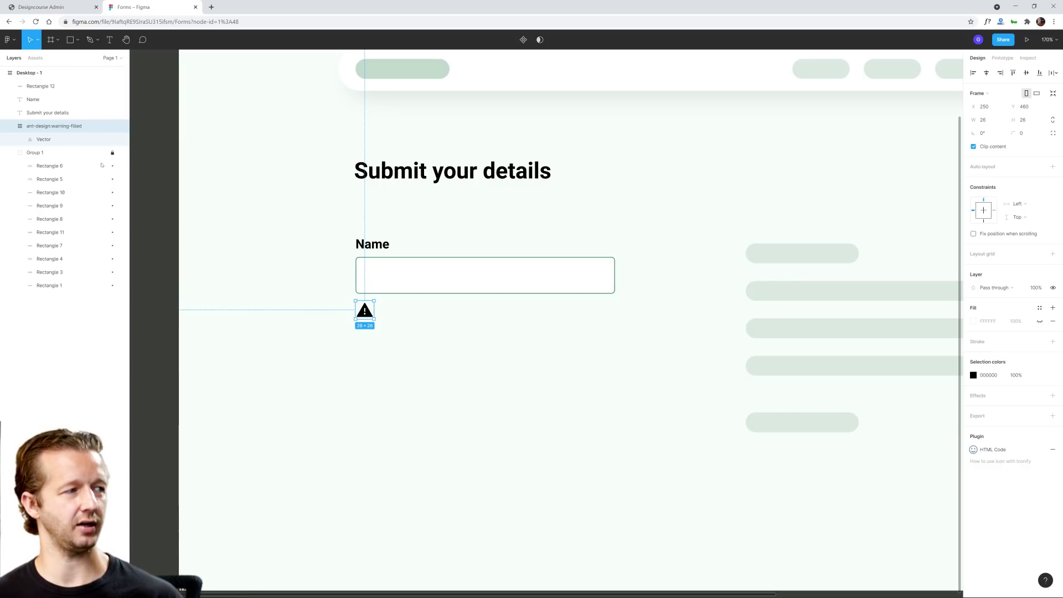
{"action": "left_click", "coordinate": [13, 153]}
{"action": "left_click", "coordinate": [593, 103]}
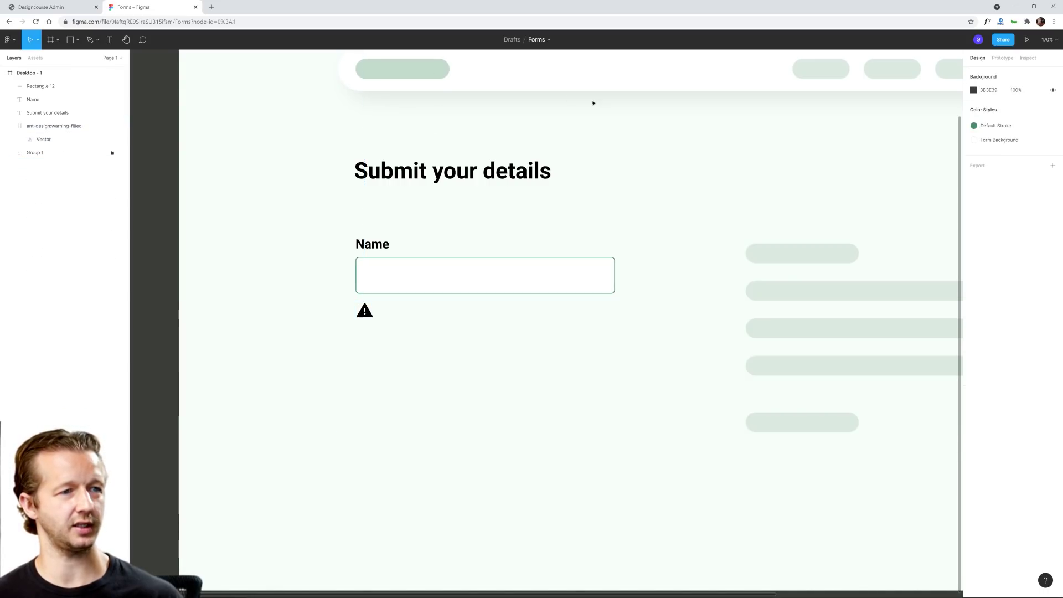
{"action": "left_click", "coordinate": [365, 311]}
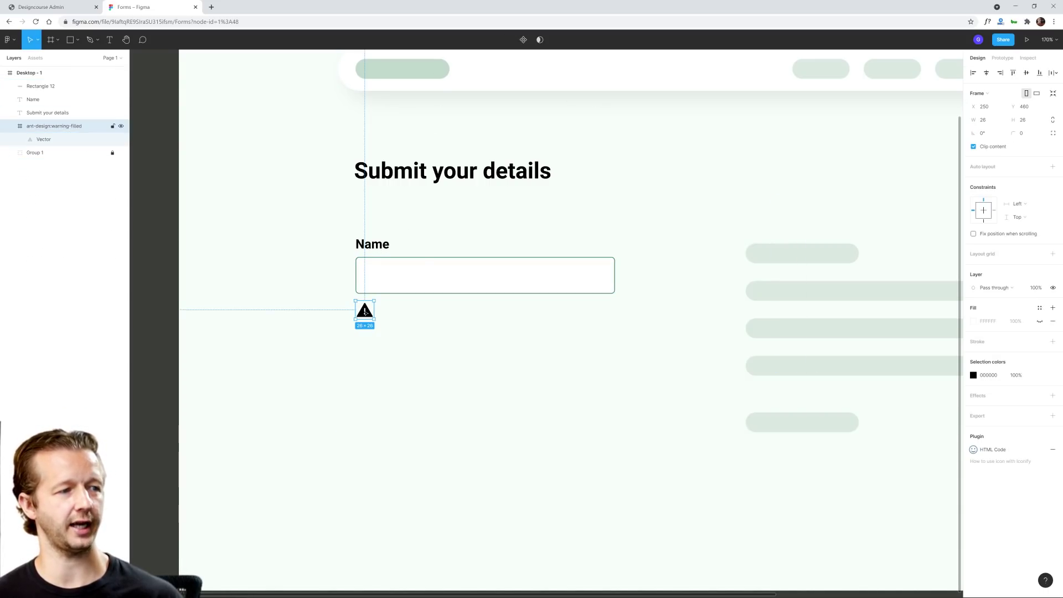
{"action": "left_click", "coordinate": [311, 258]}
Step: Add the text "Sorry, you have entered incorrect data." to the right of the warning icon
{"action": "key", "text": "t"}
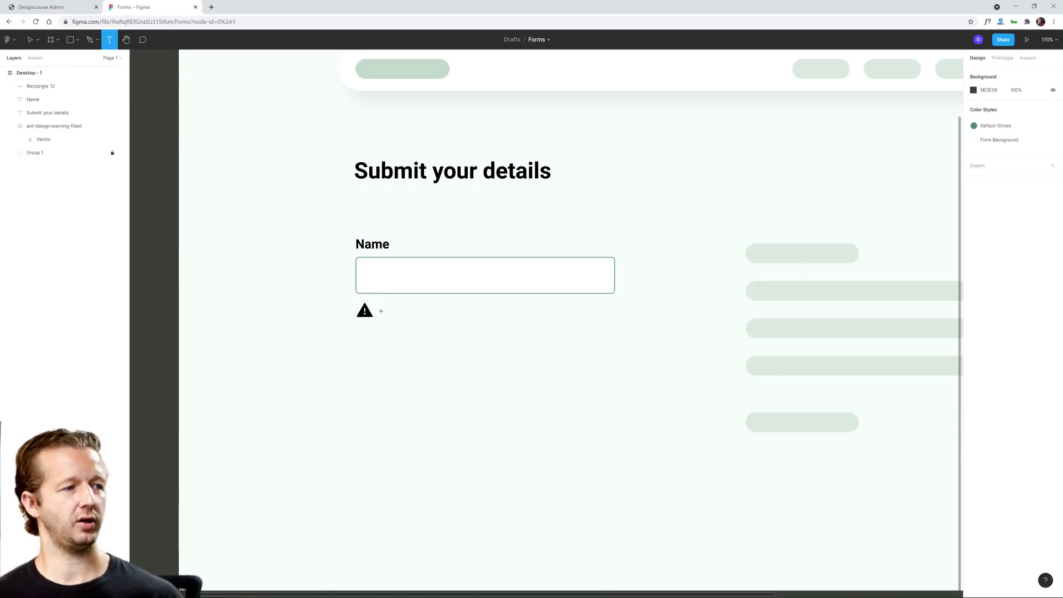
{"action": "left_click", "coordinate": [386, 310]}
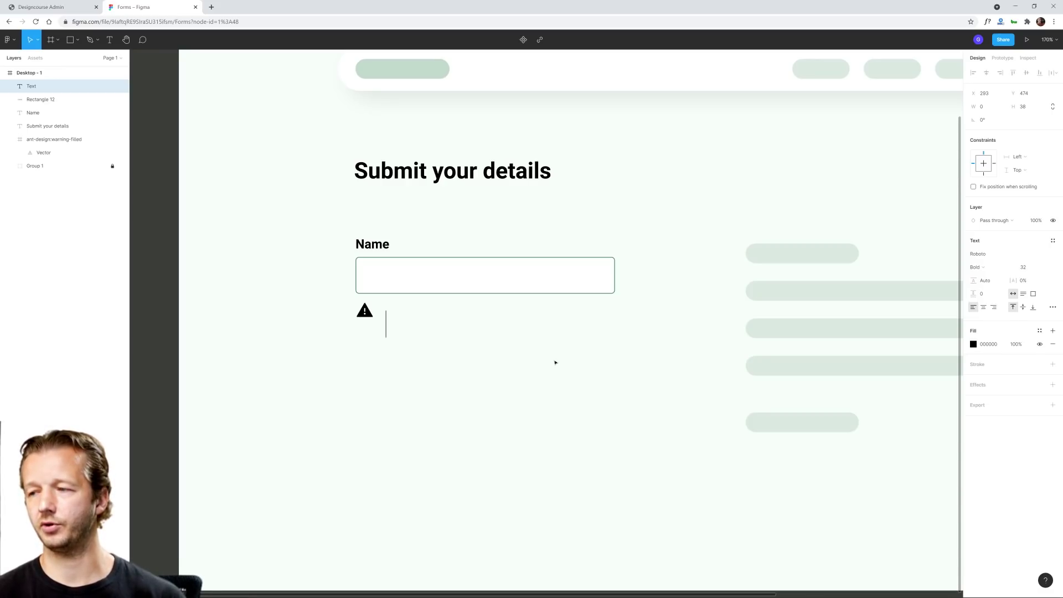
{"action": "type", "text": "Sorry"}
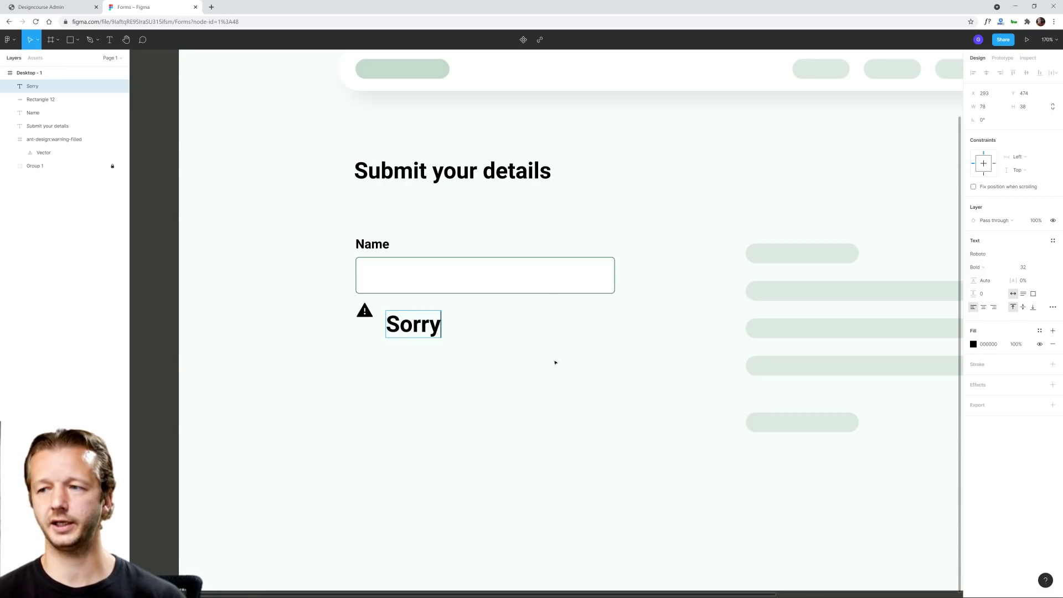
{"action": "type", "text": ", you have entered"}
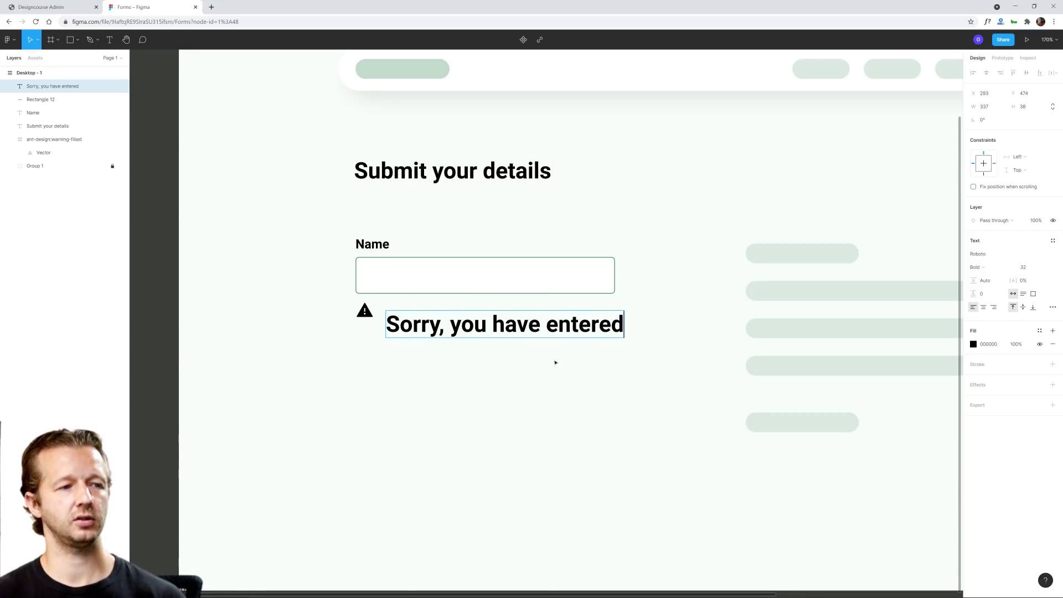
{"action": "type", "text": " incorrect data."}
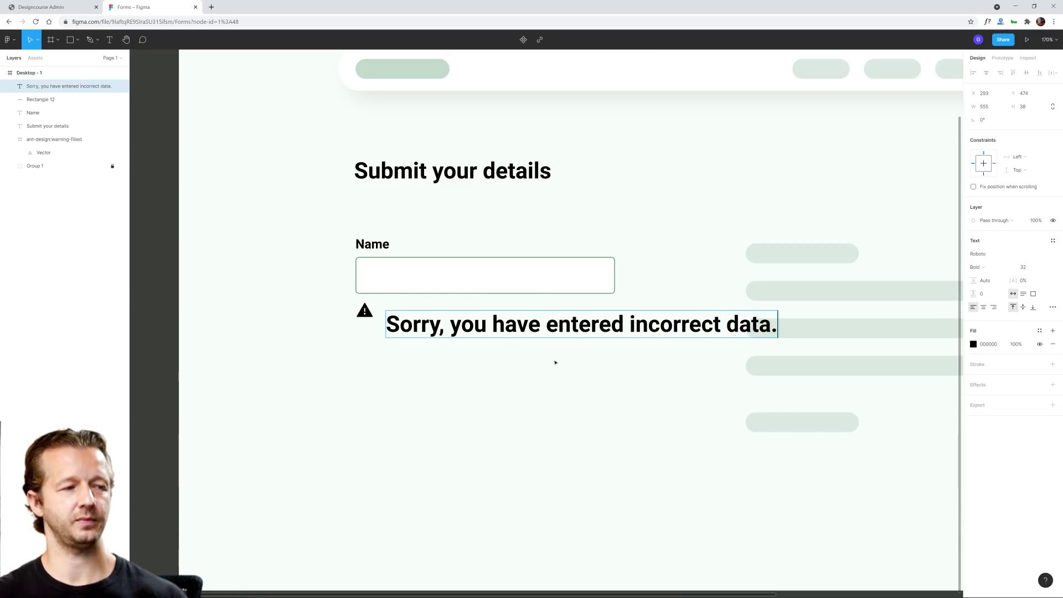
{"action": "key", "text": "Escape"}
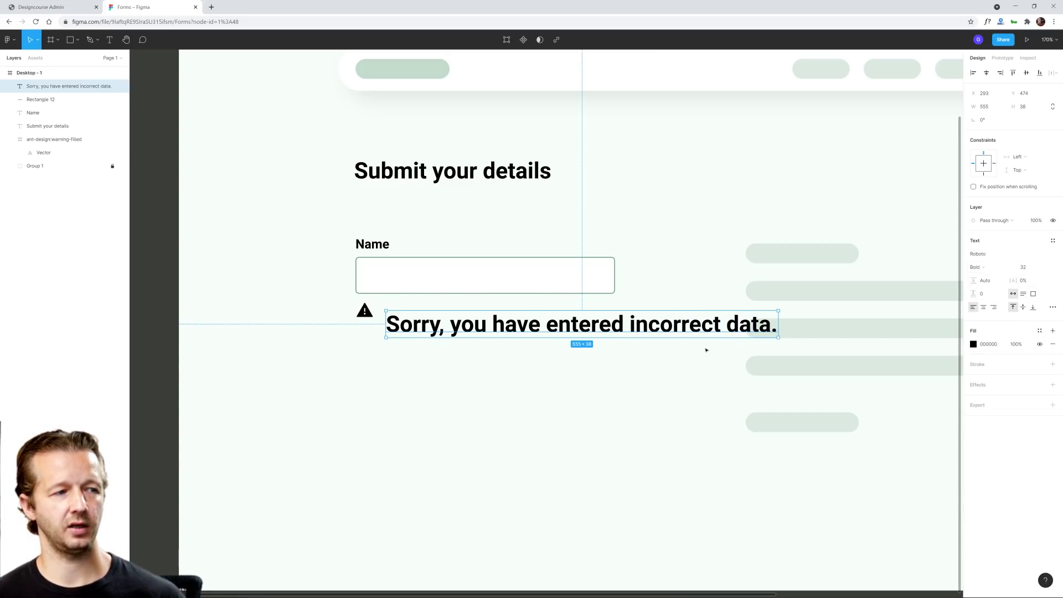
Step: Set the error message's font size to 18 and move the text beside the warning icon, vertically centred on it
{"action": "scroll", "coordinate": [593, 377], "scroll_direction": "down", "scroll_amount": 3}
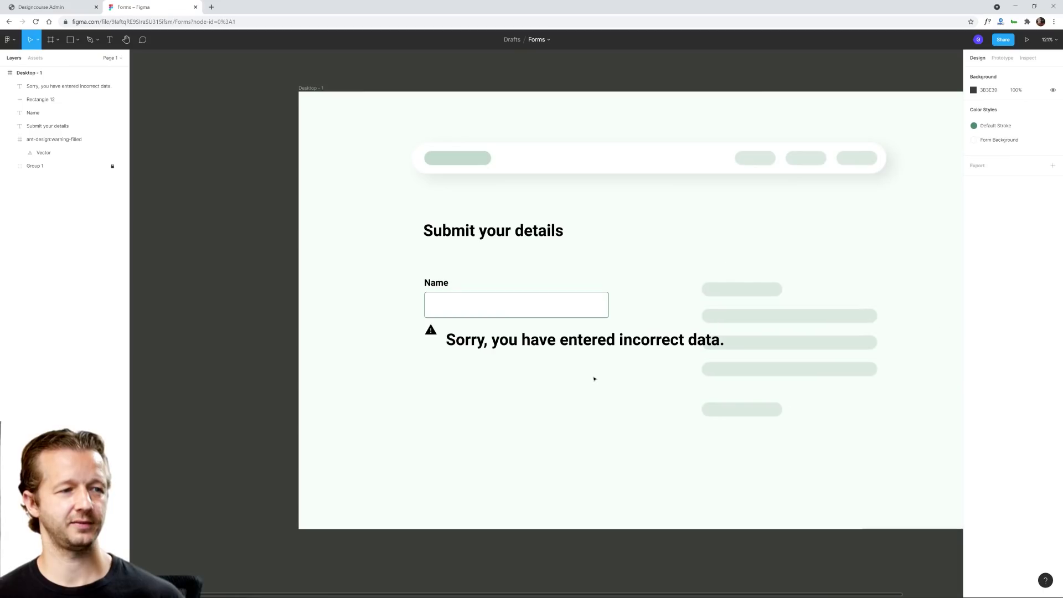
{"action": "left_click", "coordinate": [507, 235]}
{"action": "left_click", "coordinate": [491, 338]}
{"action": "scroll", "coordinate": [492, 338], "scroll_direction": "up", "scroll_amount": 3}
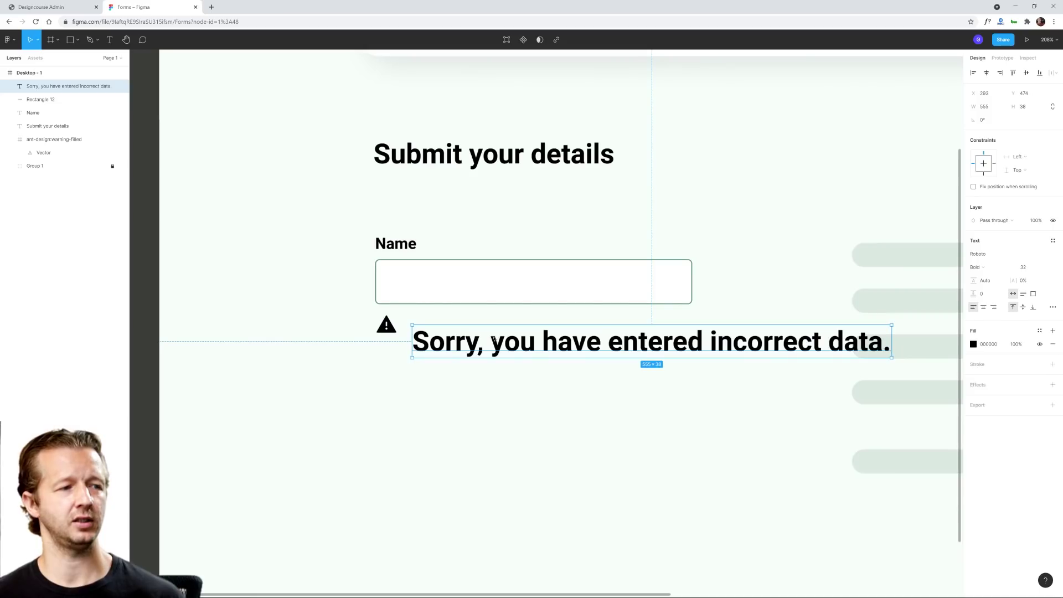
{"action": "left_click", "coordinate": [1045, 268]}
{"action": "left_click", "coordinate": [1039, 344]}
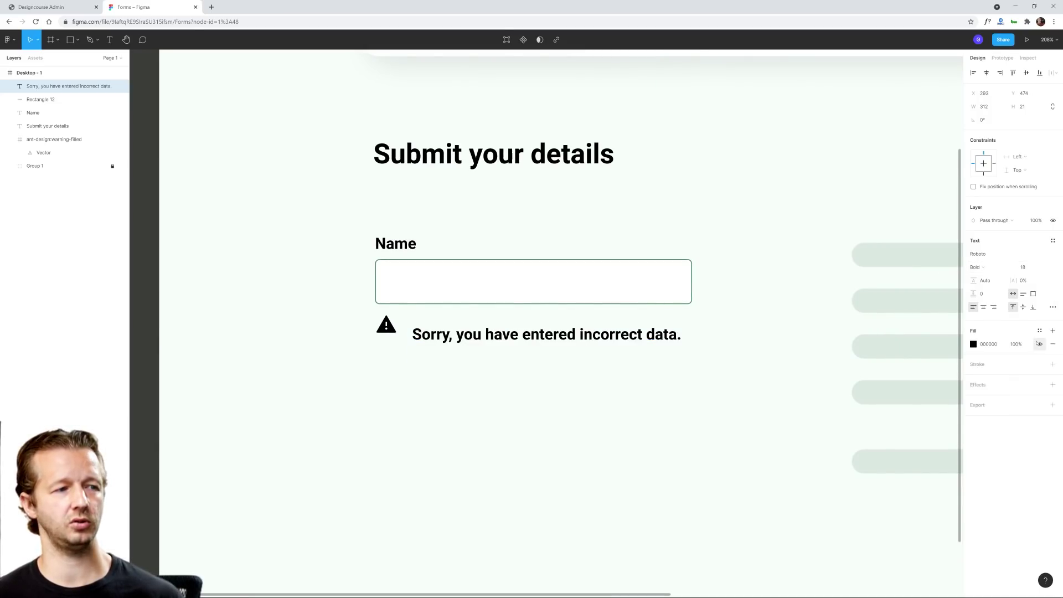
{"action": "left_click_drag", "start_coordinate": [484, 335], "coordinate": [474, 325]}
Step: Change the error message's font weight to Regular
{"action": "left_click", "coordinate": [399, 244]}
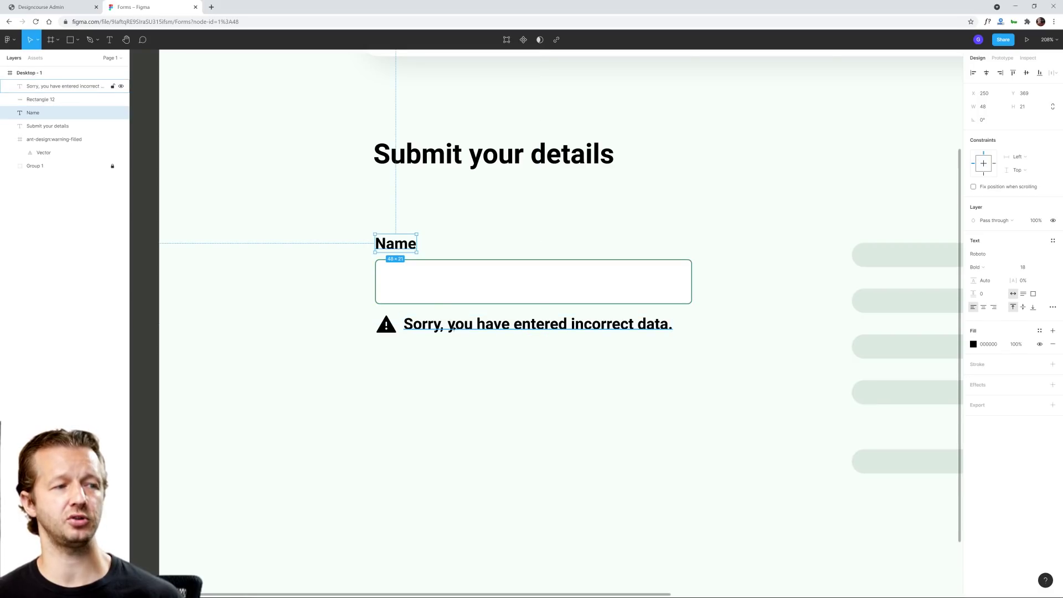
{"action": "left_click", "coordinate": [451, 328]}
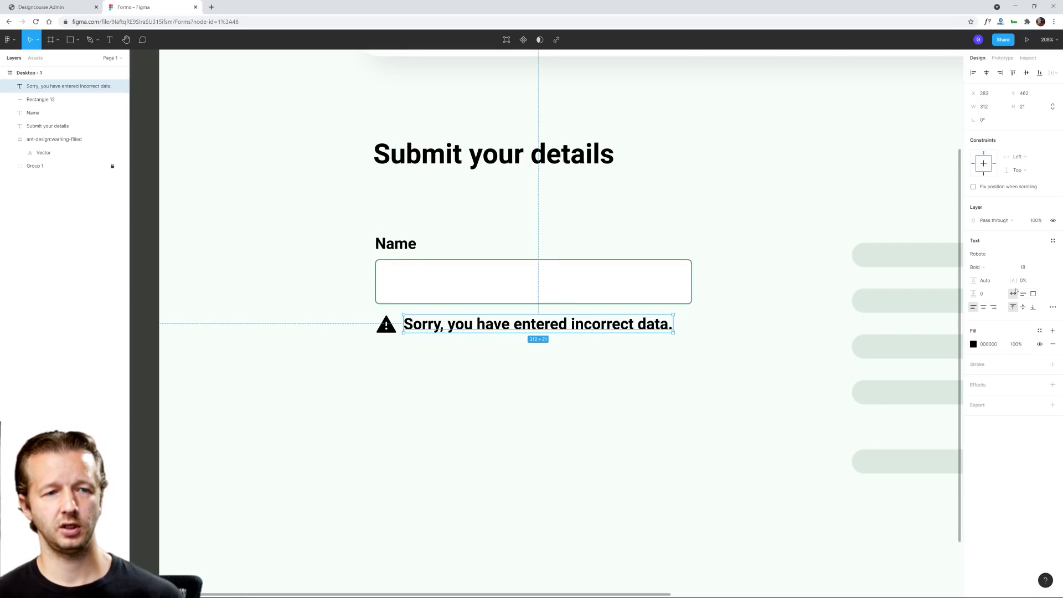
{"action": "left_click", "coordinate": [1012, 270]}
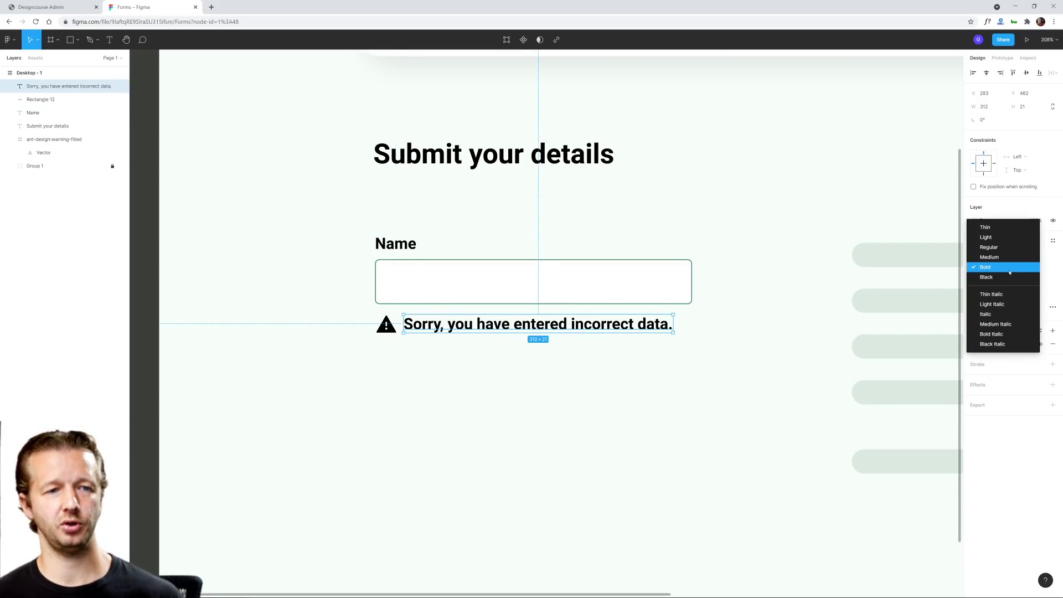
{"action": "left_click", "coordinate": [991, 247]}
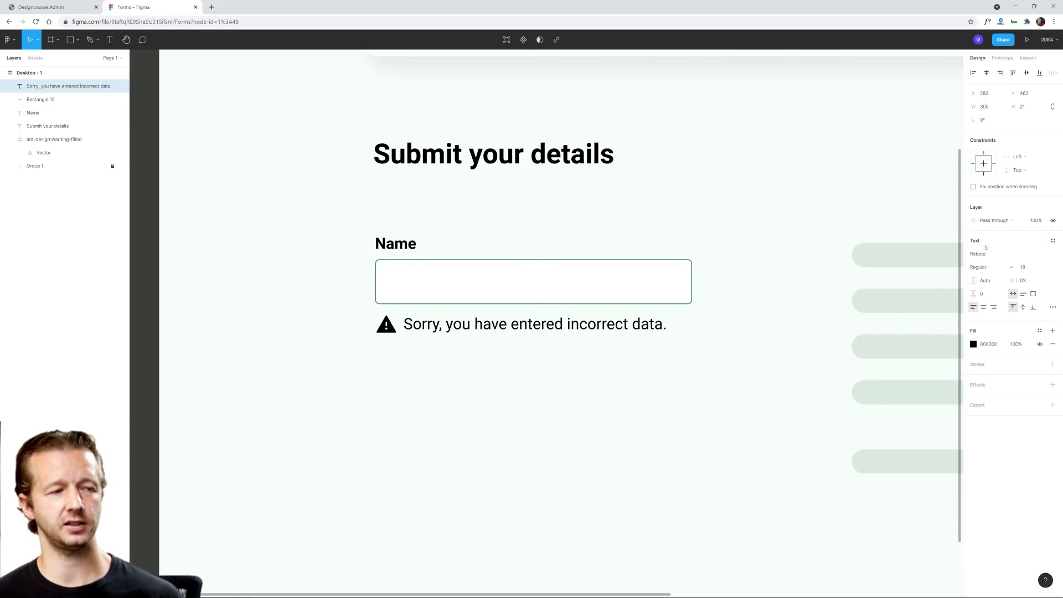
Step: Set the error message's font size to 16 and realign the text vertically with the centre of the warning icon
{"action": "left_click", "coordinate": [1030, 267]}
{"action": "type", "text": "16"}
{"action": "key", "text": "Return"}
{"action": "left_click", "coordinate": [551, 373]}
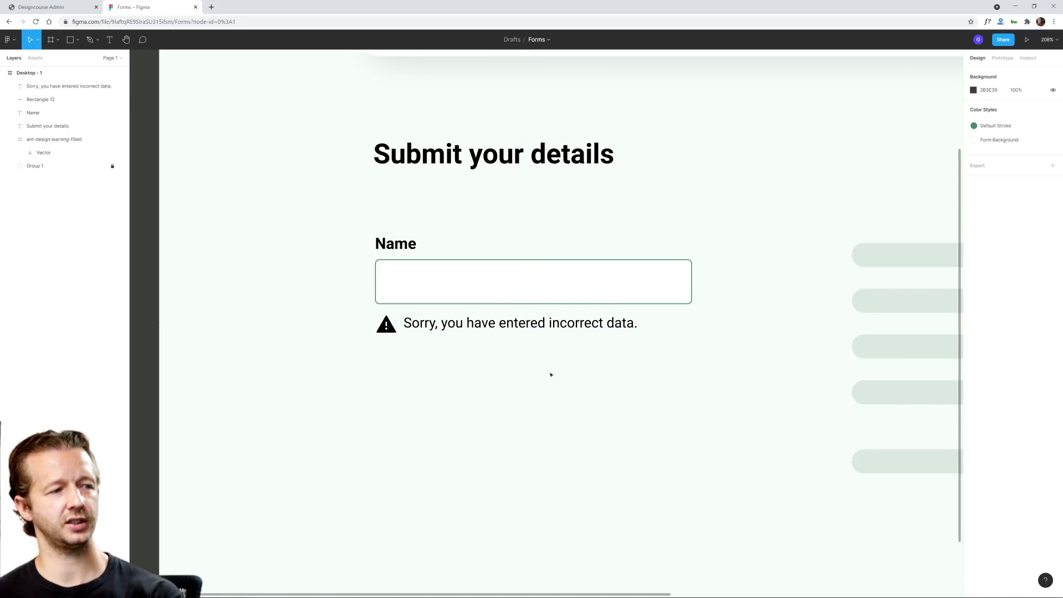
{"action": "left_click_drag", "start_coordinate": [493, 323], "coordinate": [500, 330]}
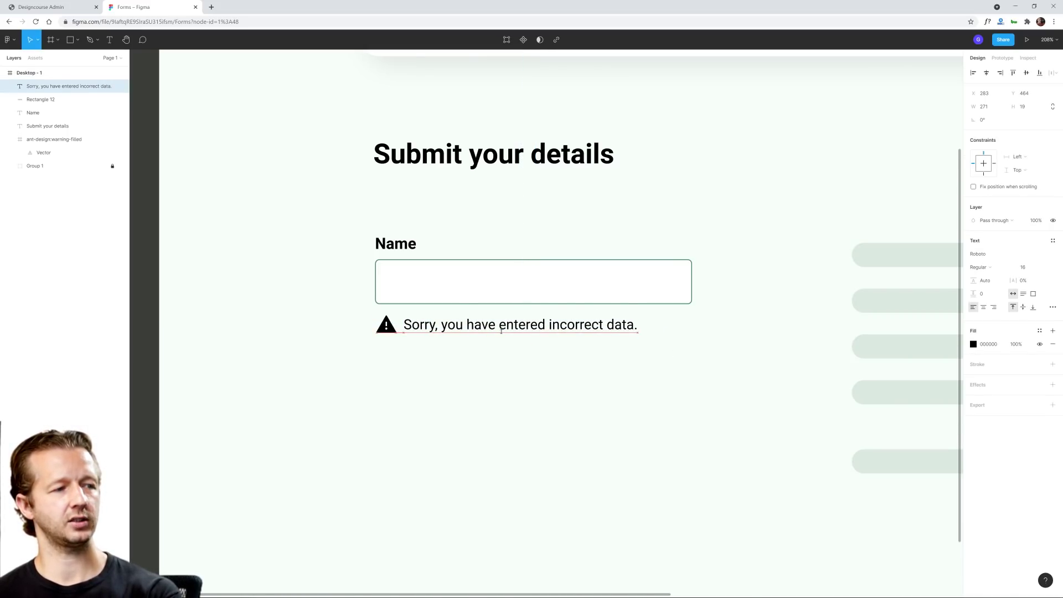
{"action": "left_click", "coordinate": [554, 378]}
Step: Scale the warning icon down to 20 × 20 about its centre and move the error message to about 6 px from it
{"action": "scroll", "coordinate": [385, 350], "scroll_direction": "up", "scroll_amount": 5}
{"action": "left_click", "coordinate": [389, 293]}
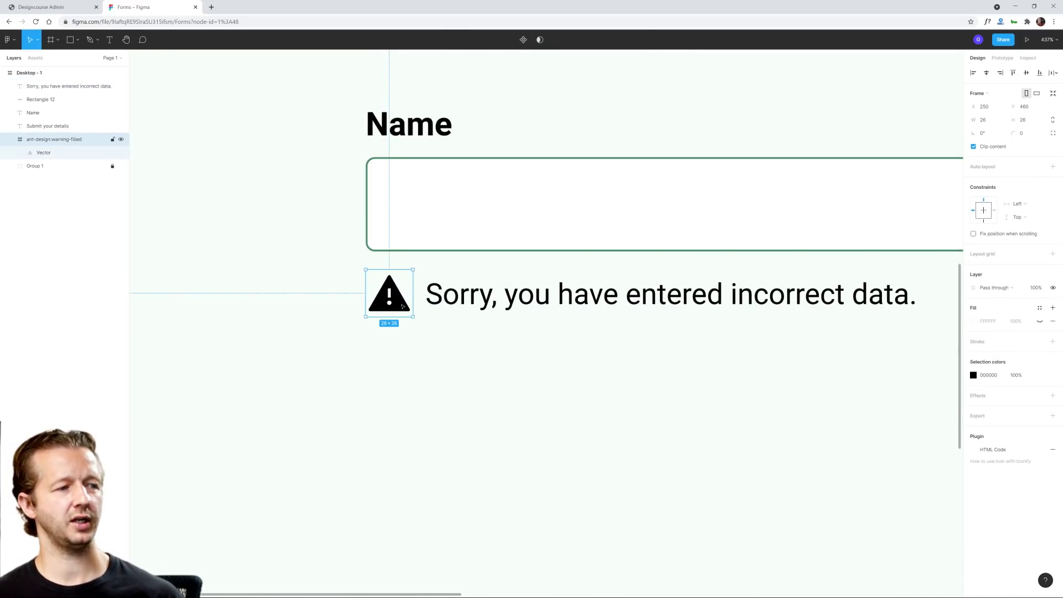
{"action": "left_click_drag", "start_coordinate": [414, 268], "coordinate": [399, 273]}
{"action": "left_click", "coordinate": [439, 363]}
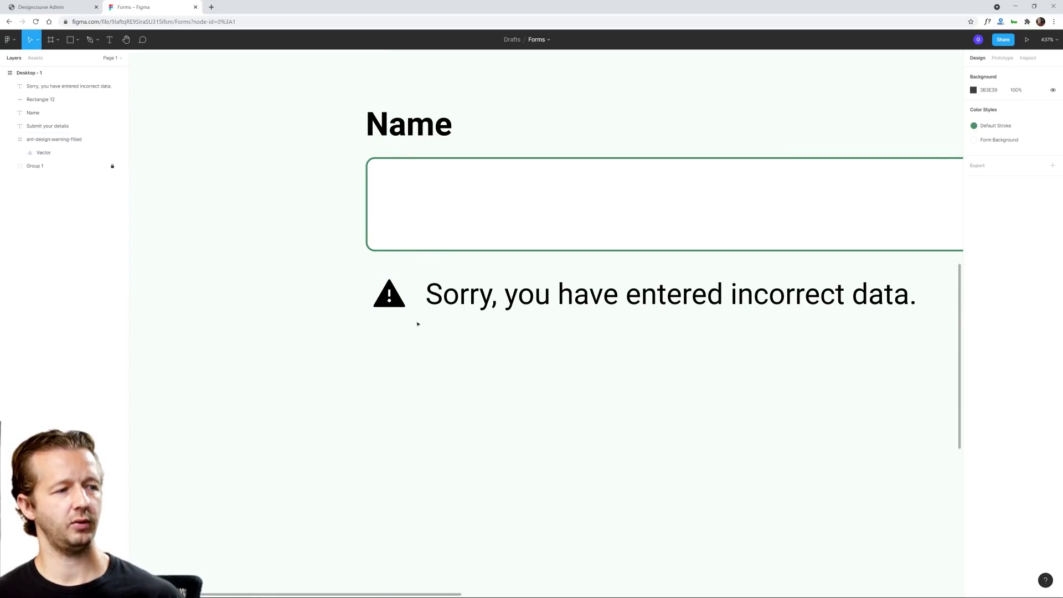
{"action": "left_click", "coordinate": [387, 306]}
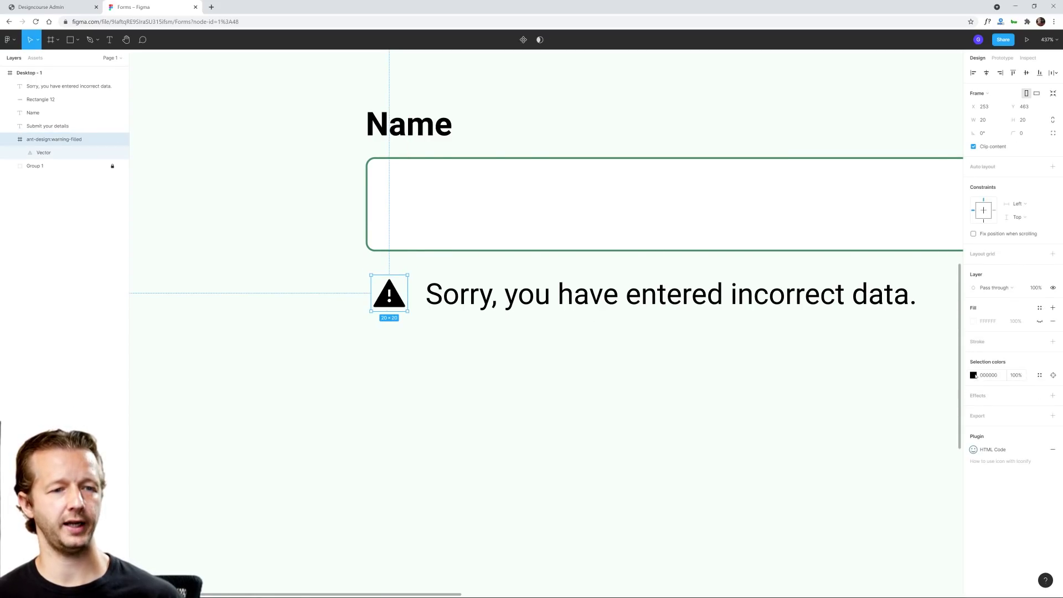
{"action": "left_click", "coordinate": [661, 300]}
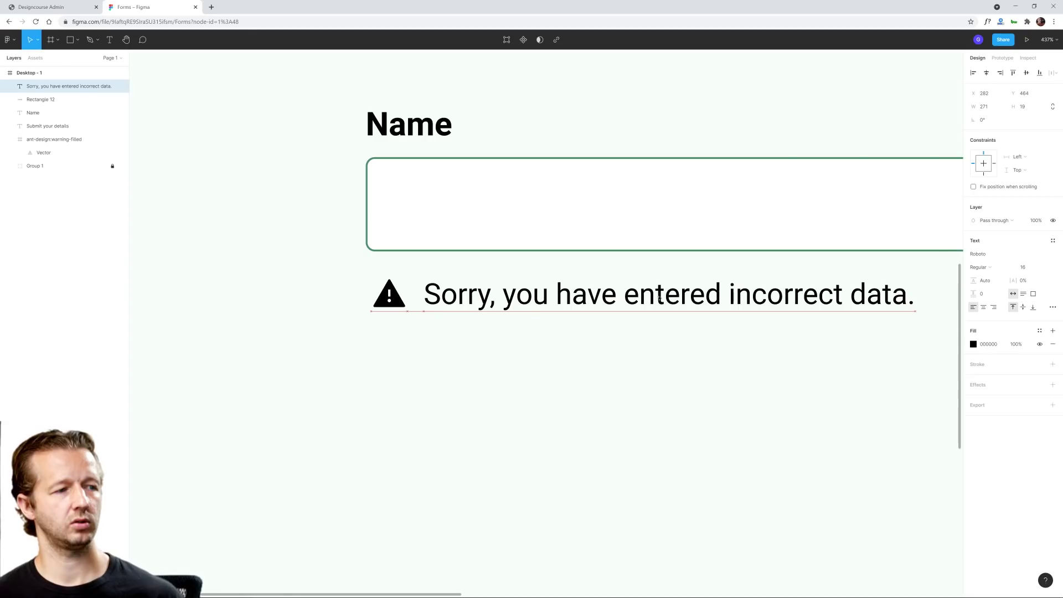
{"action": "left_click_drag", "start_coordinate": [538, 308], "coordinate": [535, 306]}
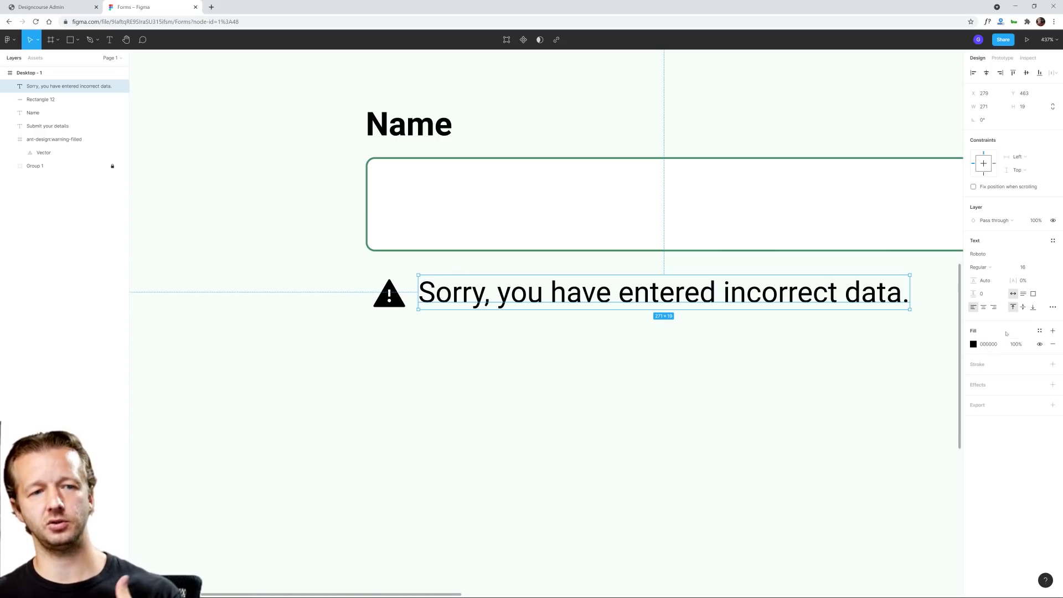
Step: Change the error message's fill to red FF0000 and save it as a new color style named "Error"
{"action": "left_click", "coordinate": [973, 345]}
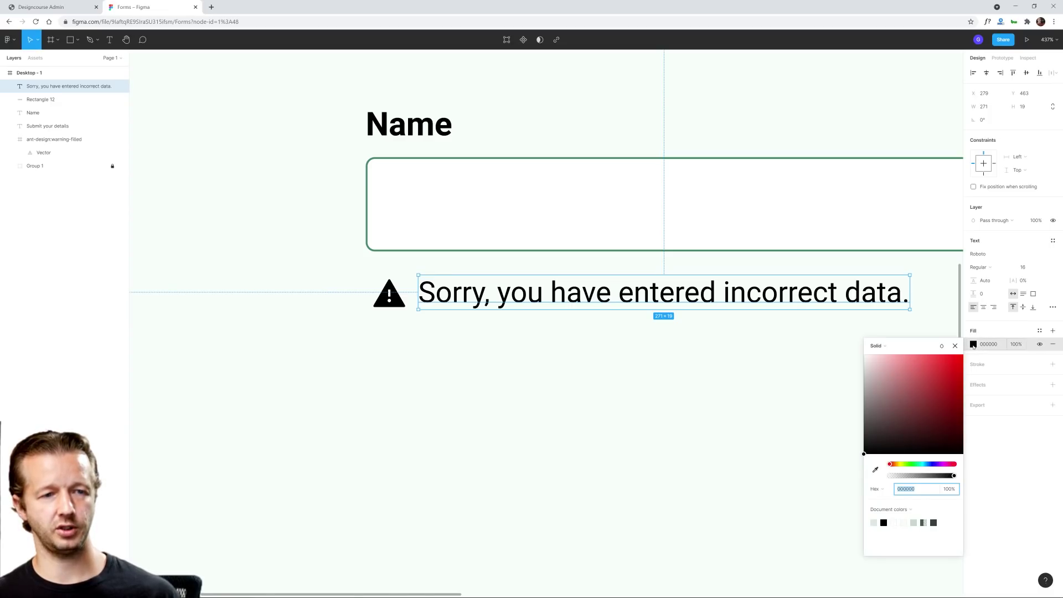
{"action": "left_click_drag", "start_coordinate": [943, 376], "coordinate": [986, 350]}
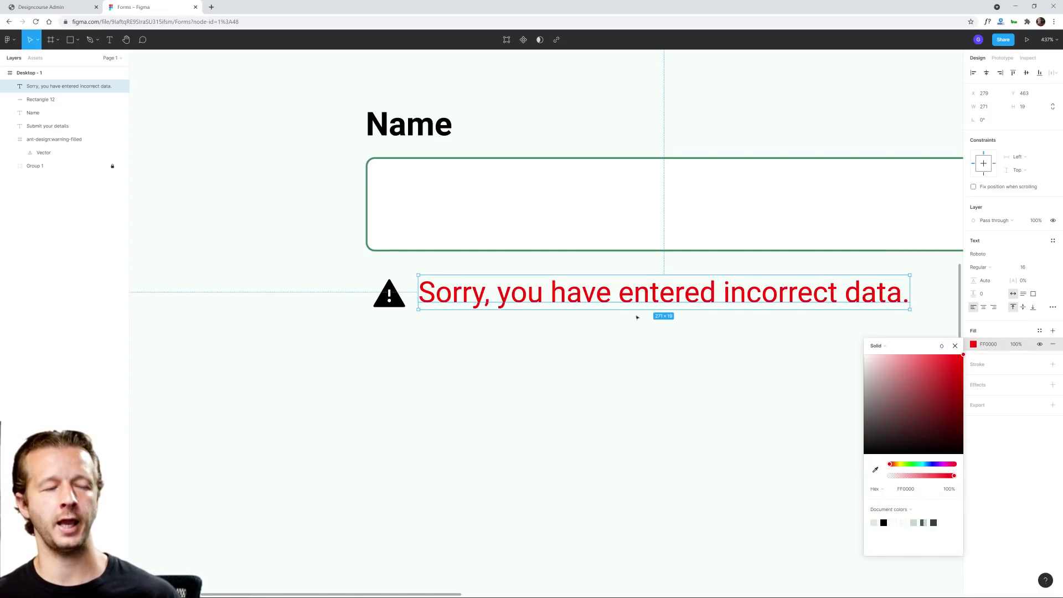
{"action": "left_click", "coordinate": [1040, 331]}
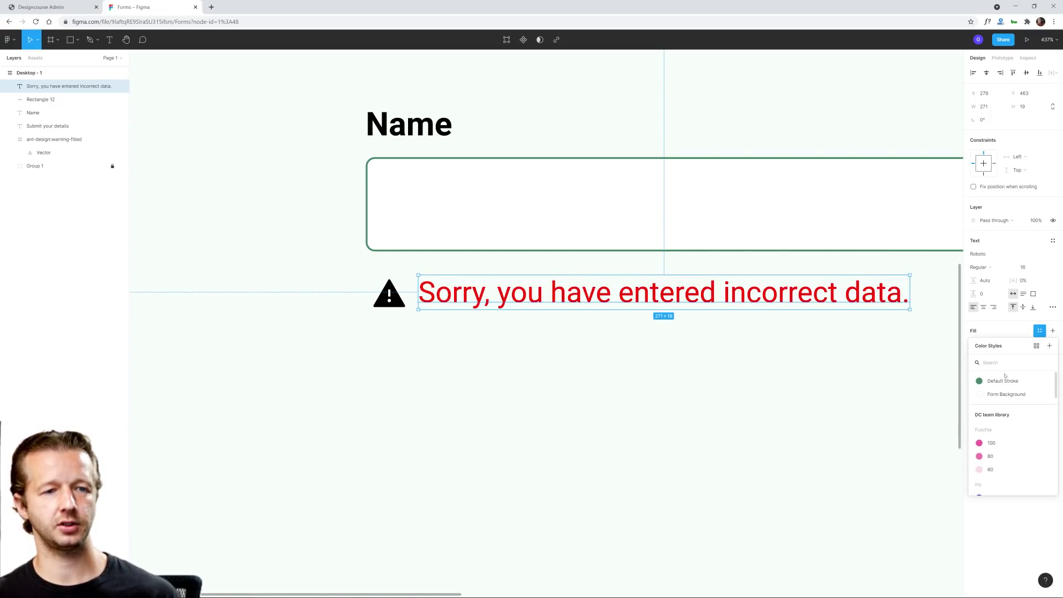
{"action": "left_click", "coordinate": [1048, 347]}
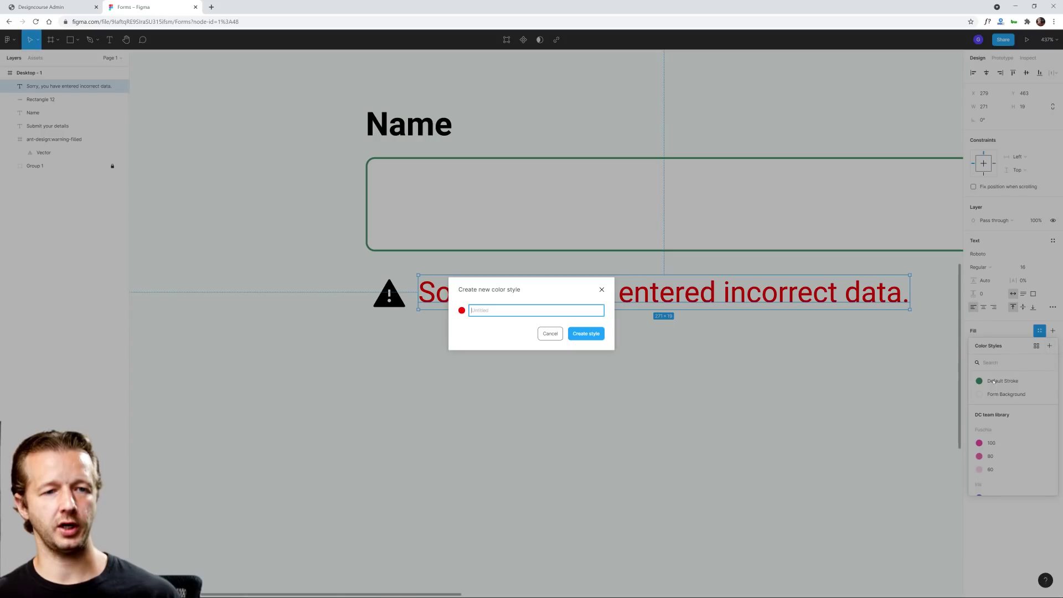
{"action": "type", "text": "Error"}
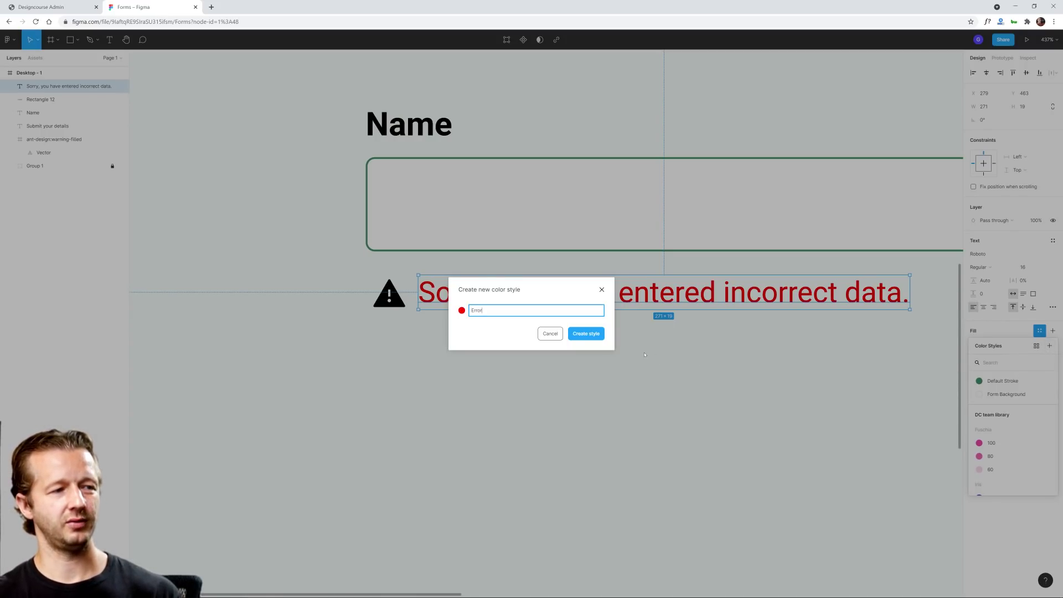
{"action": "left_click", "coordinate": [586, 333]}
{"action": "left_click", "coordinate": [576, 351]}
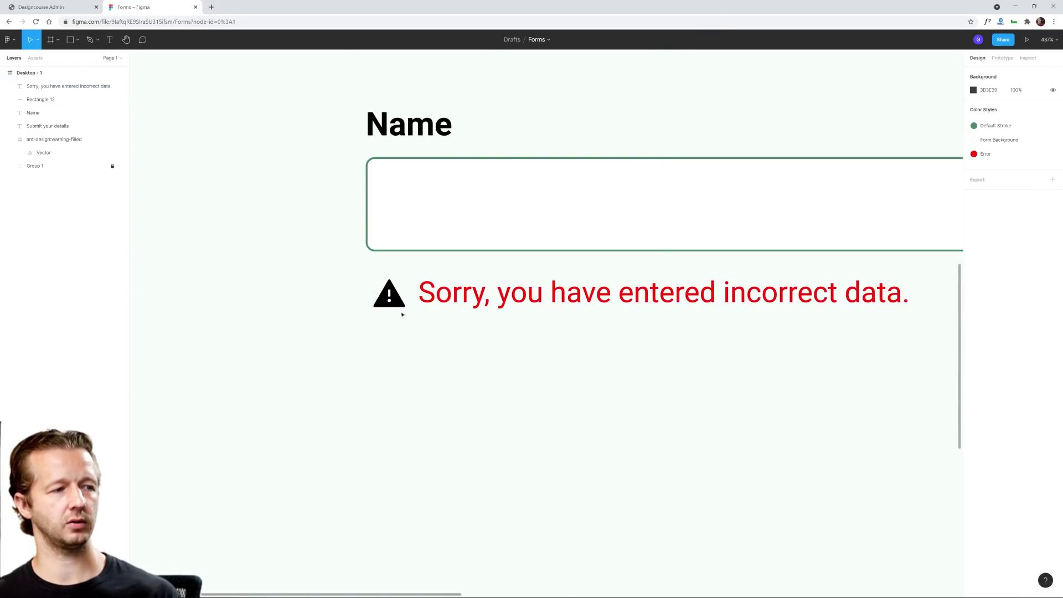
Step: Apply the "Error" color style to the warning icon
{"action": "left_click", "coordinate": [395, 302]}
{"action": "left_click", "coordinate": [974, 375]}
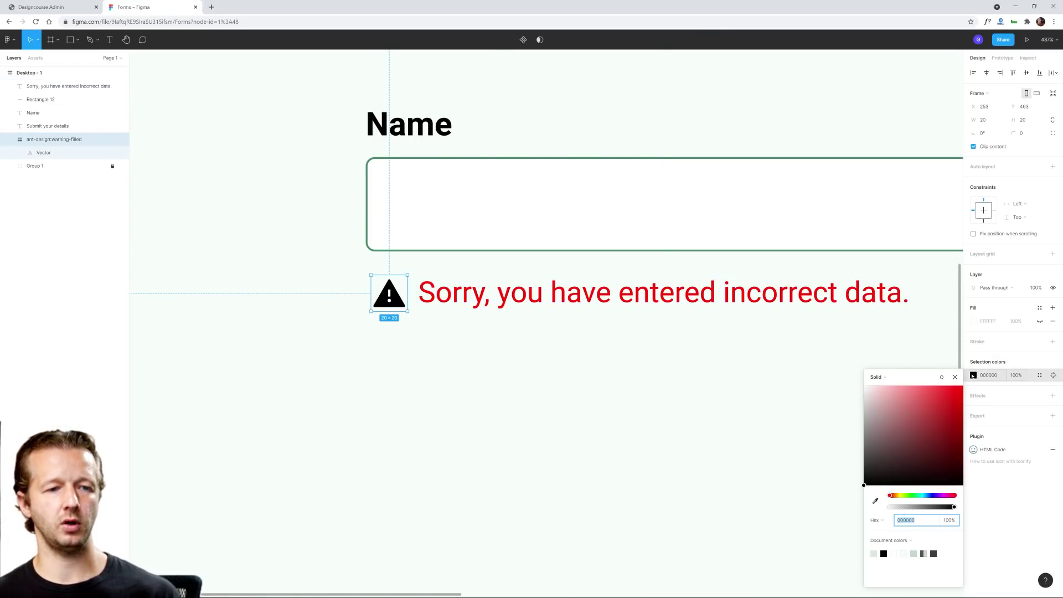
{"action": "key", "text": "Escape"}
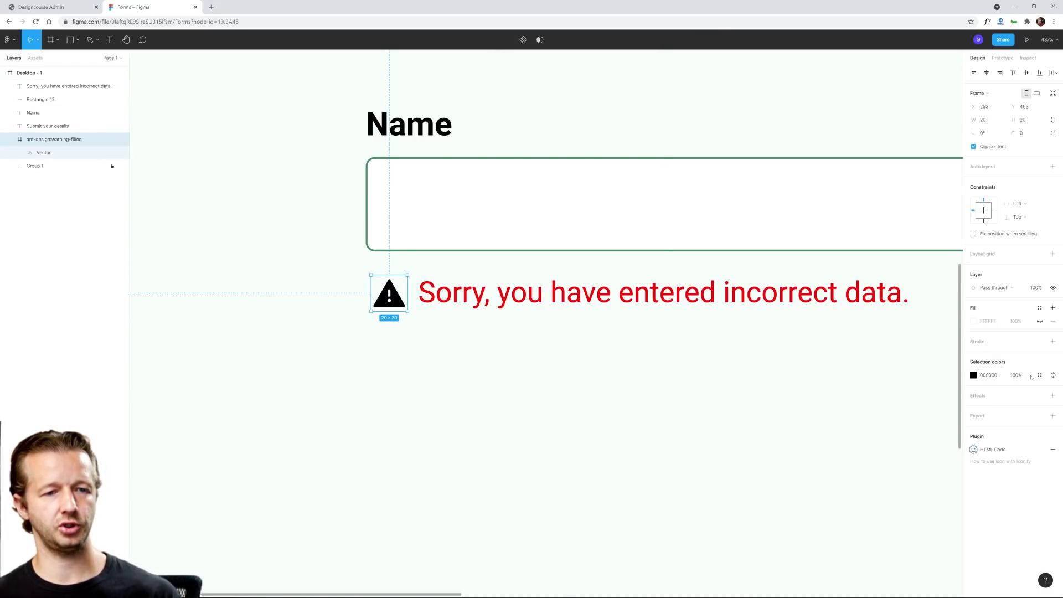
{"action": "left_click", "coordinate": [1040, 375]}
{"action": "left_click", "coordinate": [891, 436]}
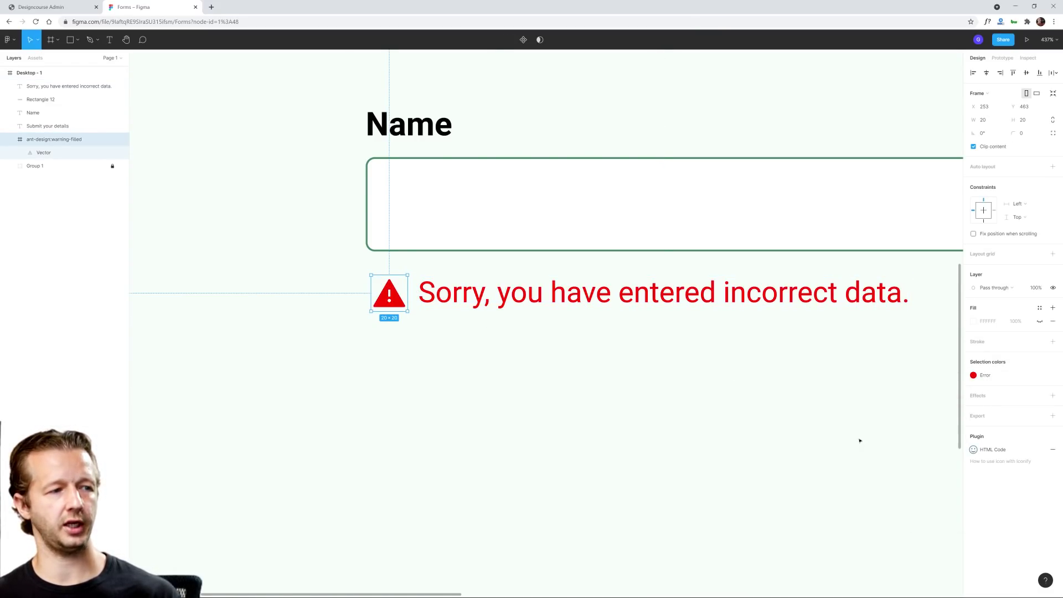
{"action": "left_click", "coordinate": [559, 368]}
Step: Look at the color styles available for the stroke of the Name input field
{"action": "scroll", "coordinate": [754, 333], "scroll_direction": "down", "scroll_amount": 3}
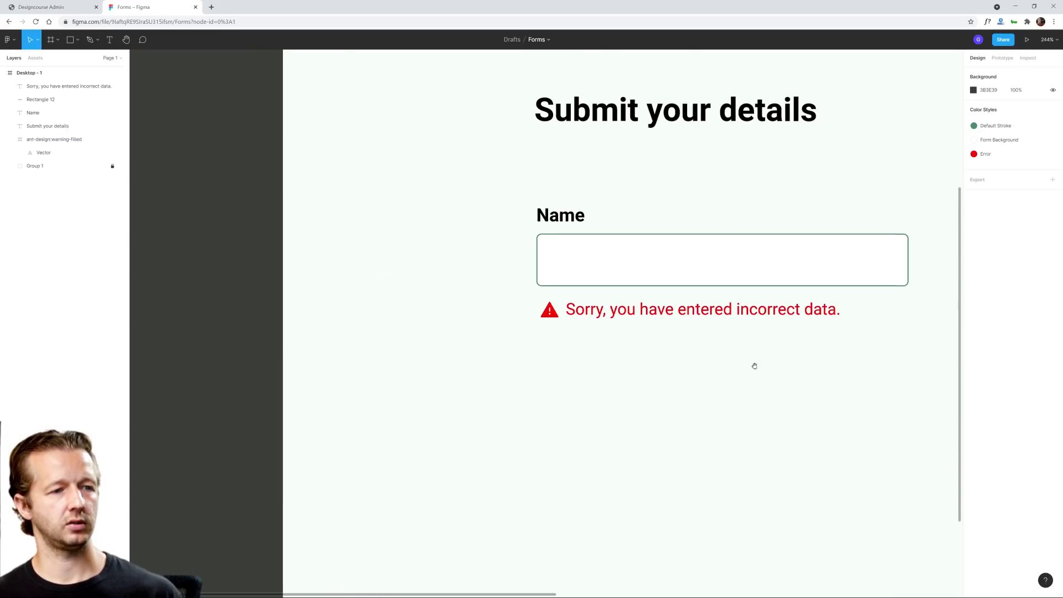
{"action": "scroll", "coordinate": [755, 365], "scroll_direction": "right", "scroll_amount": 3}
{"action": "left_click", "coordinate": [652, 303]}
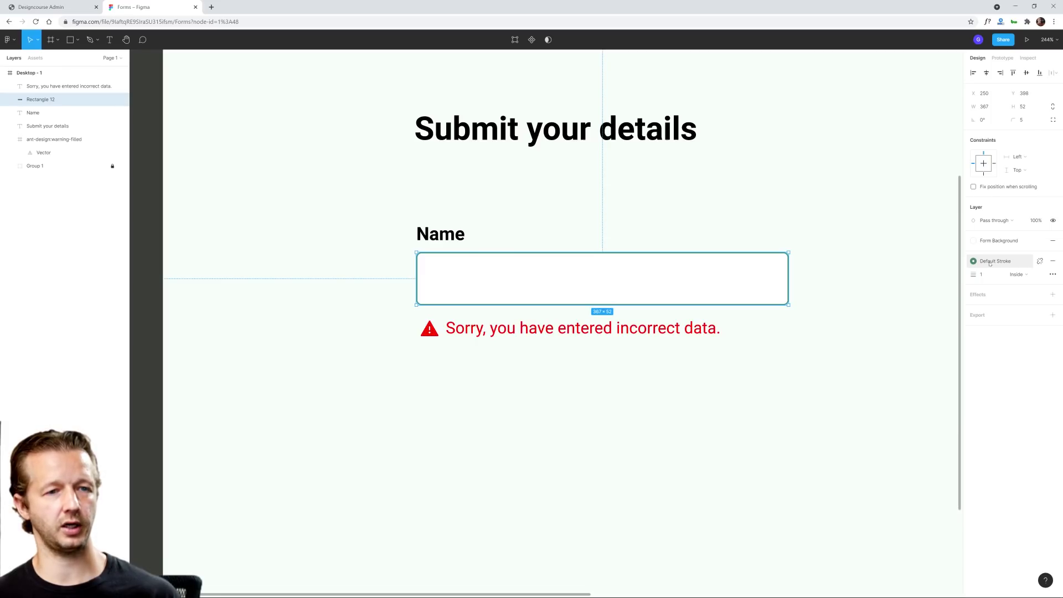
{"action": "left_click", "coordinate": [990, 263]}
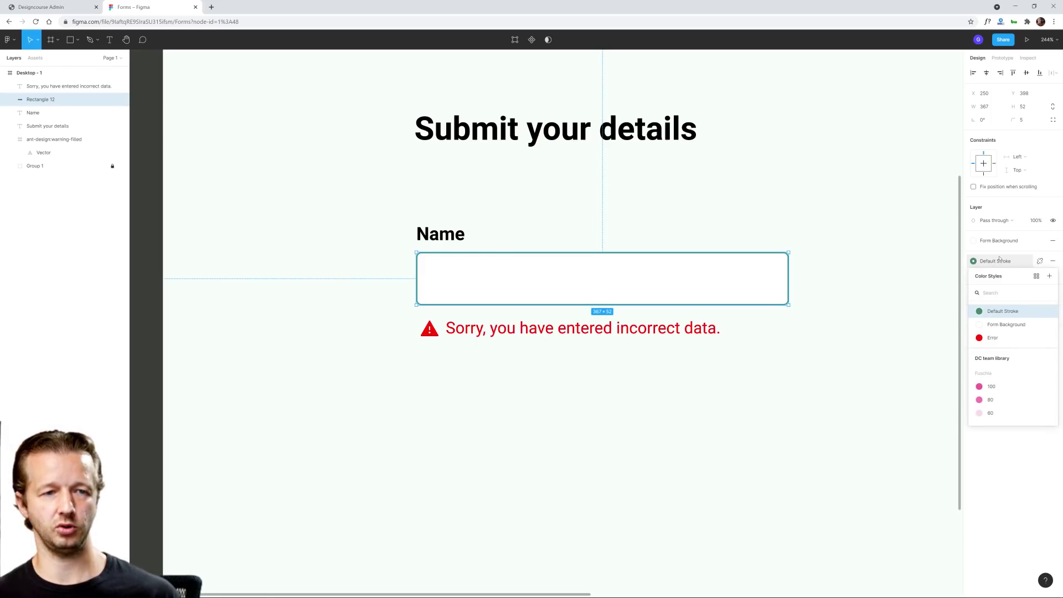
{"action": "left_click", "coordinate": [1000, 260]}
{"action": "left_click", "coordinate": [753, 382]}
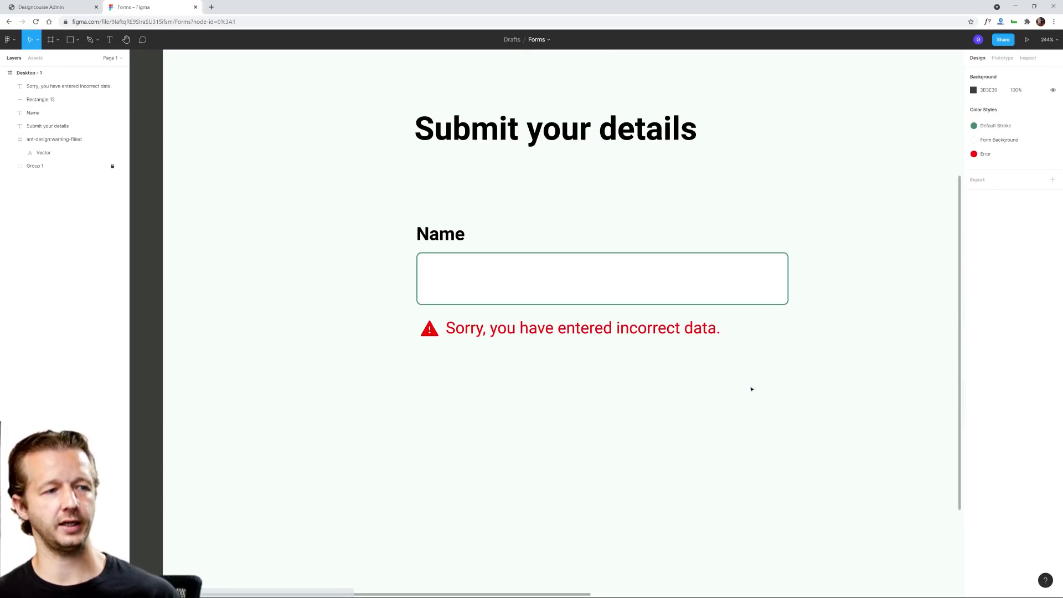
Step: Nudge the error message text down by 1 px to line it up with the warning icon
{"action": "left_click", "coordinate": [459, 334]}
{"action": "key", "text": "Down"}
{"action": "left_click", "coordinate": [526, 363]}
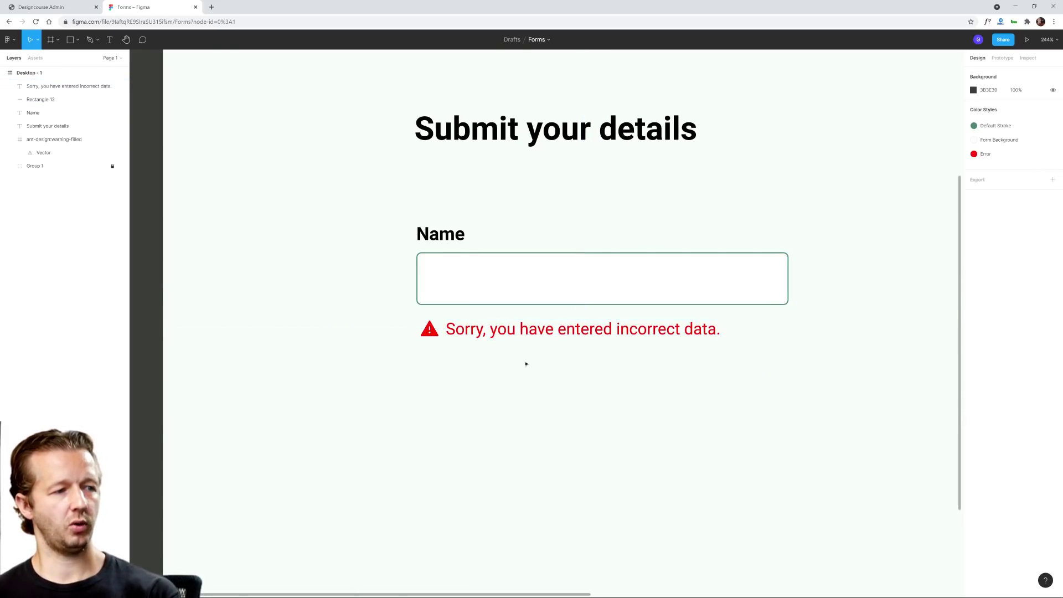
Step: Nudge the warning icon and error message together up by about 4 px, closer to the input field
{"action": "scroll", "coordinate": [658, 365], "scroll_direction": "down", "scroll_amount": 4}
{"action": "scroll", "coordinate": [631, 387], "scroll_direction": "up", "scroll_amount": 2}
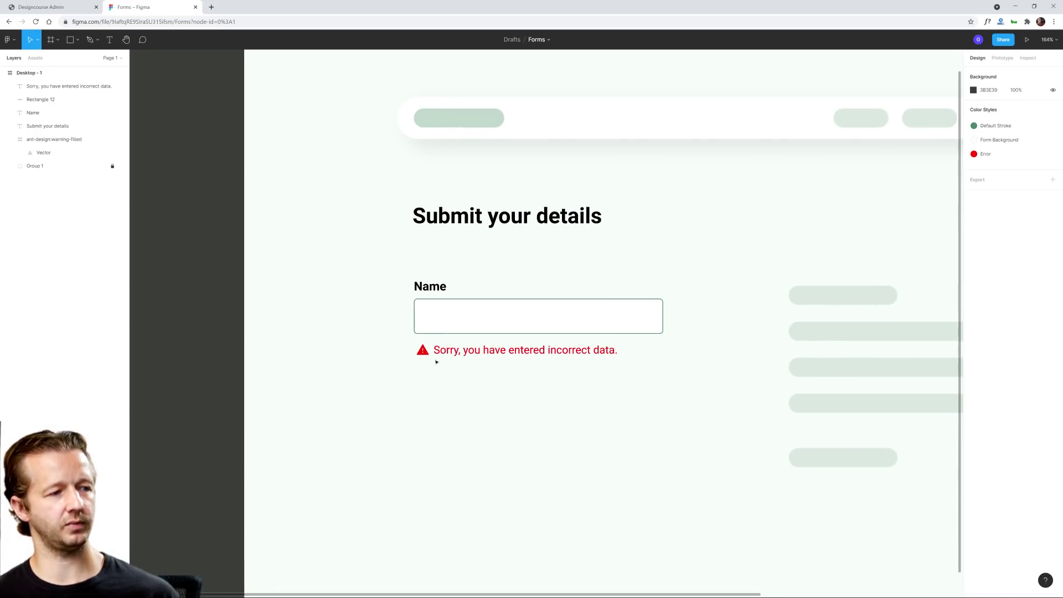
{"action": "left_click_drag", "start_coordinate": [387, 341], "coordinate": [565, 372]}
{"action": "key", "text": "Up"}
{"action": "key", "text": "Up"}
{"action": "key", "text": "Up"}
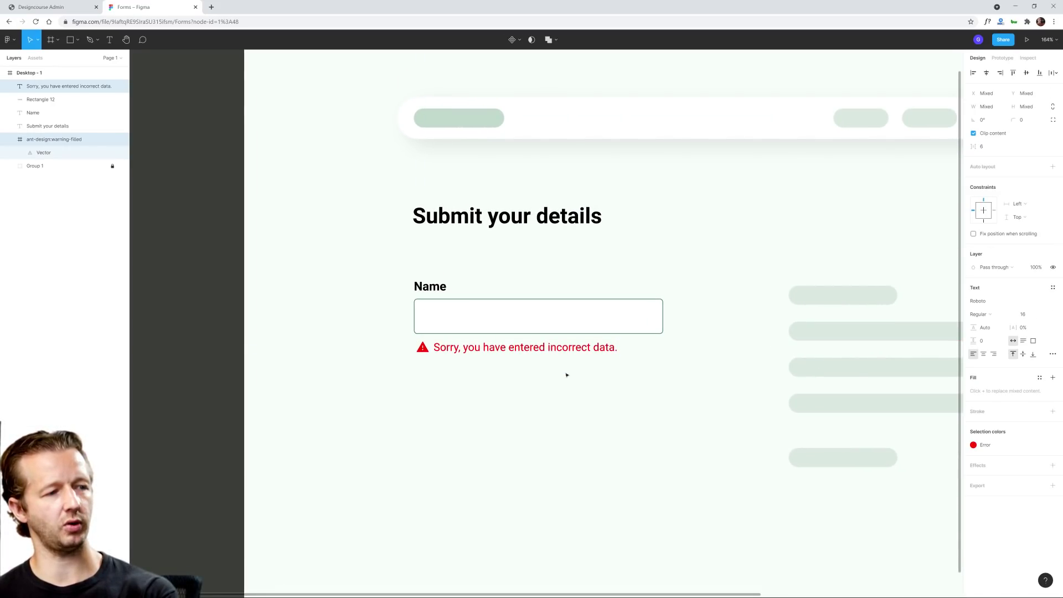
{"action": "left_click", "coordinate": [408, 308]}
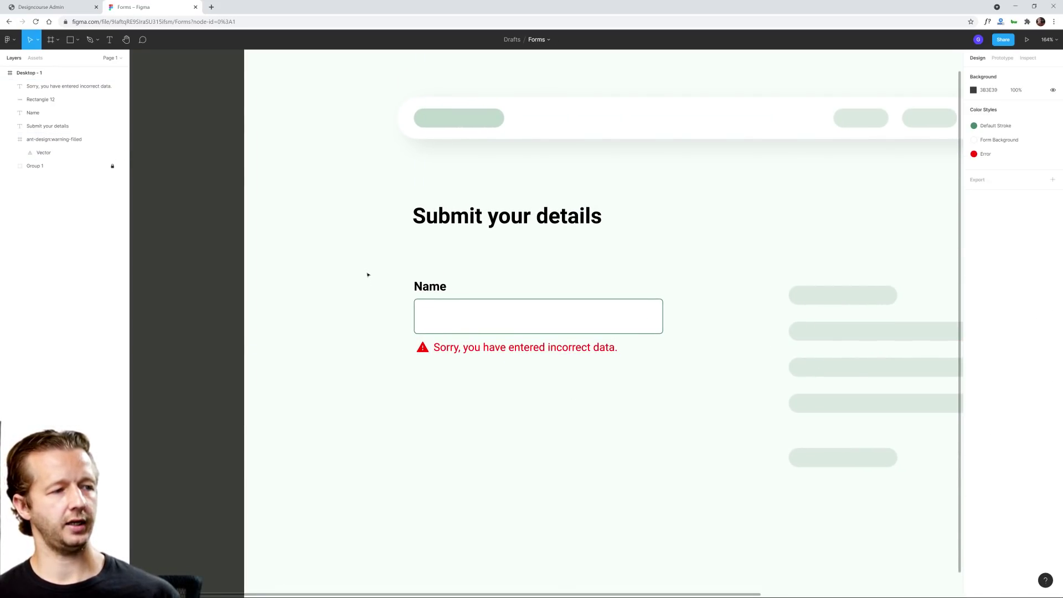
Step: Group the warning icon and the error message text
{"action": "left_click_drag", "start_coordinate": [367, 274], "coordinate": [668, 381]}
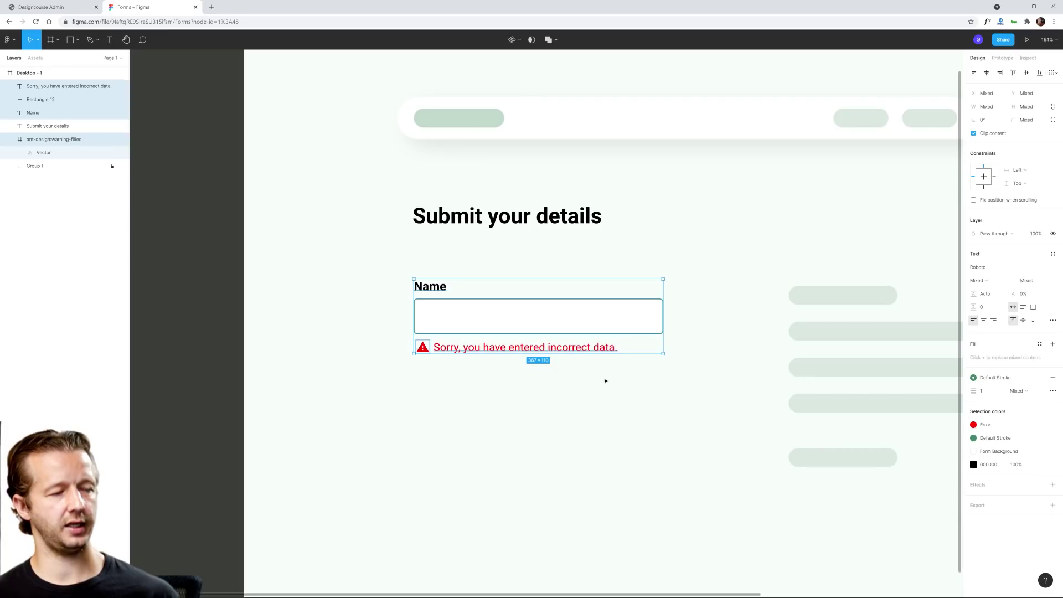
{"action": "left_click", "coordinate": [486, 375]}
{"action": "left_click_drag", "start_coordinate": [407, 358], "coordinate": [457, 350]}
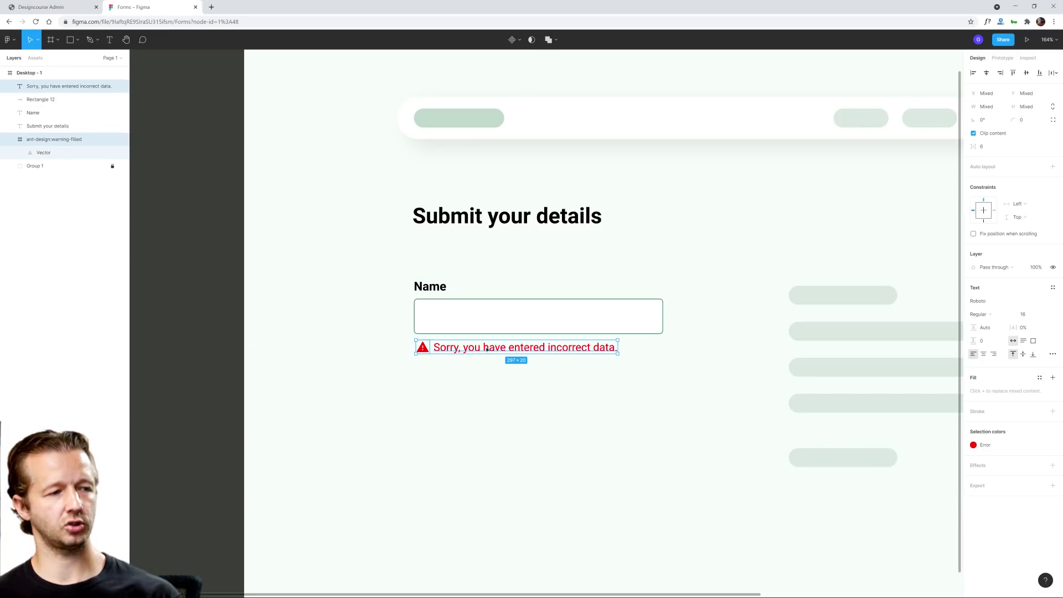
{"action": "key", "text": "ctrl+g"}
{"action": "left_click", "coordinate": [486, 380]}
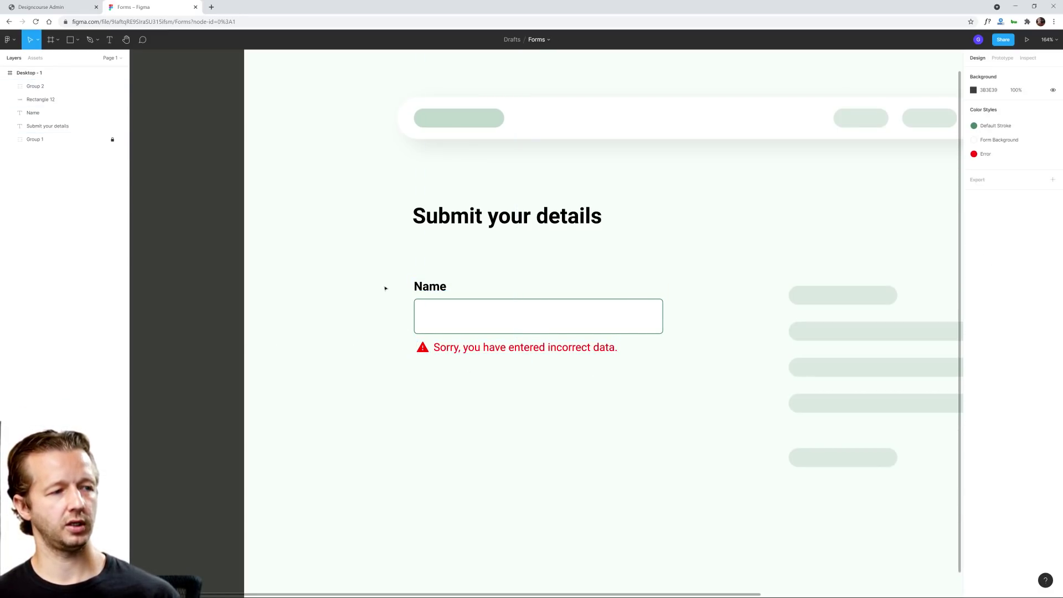
Step: Rename the input field's rectangle layer as "Textfield"
{"action": "left_click", "coordinate": [417, 285]}
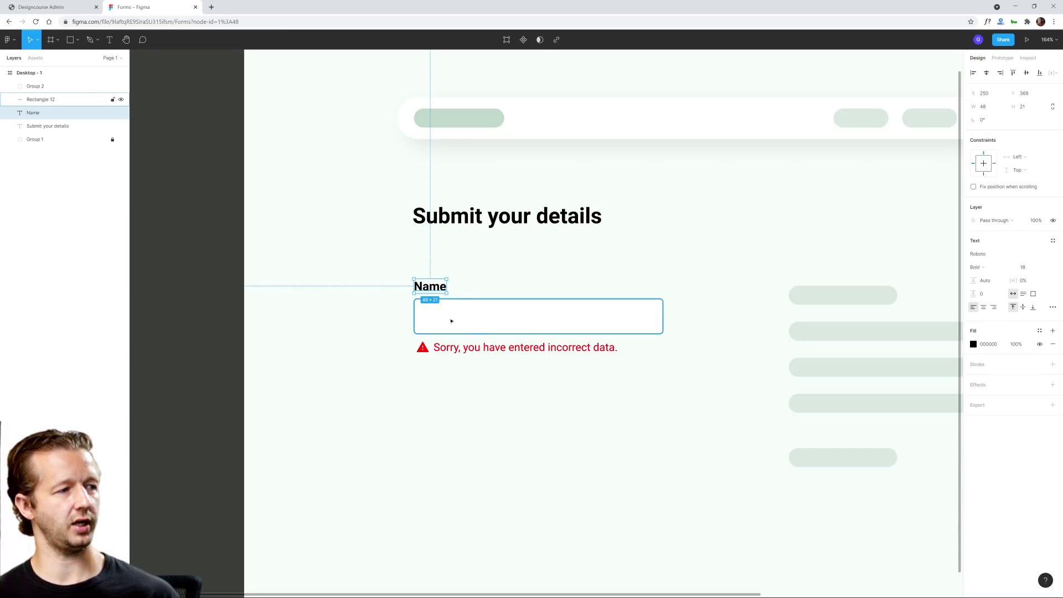
{"action": "left_click", "coordinate": [470, 326]}
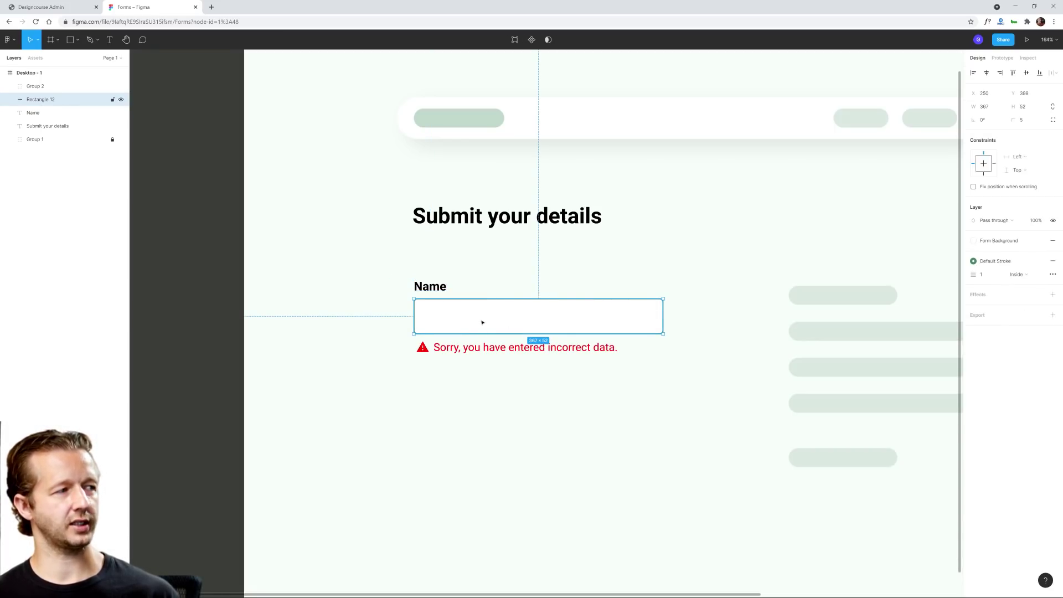
{"action": "double_click", "coordinate": [50, 100]}
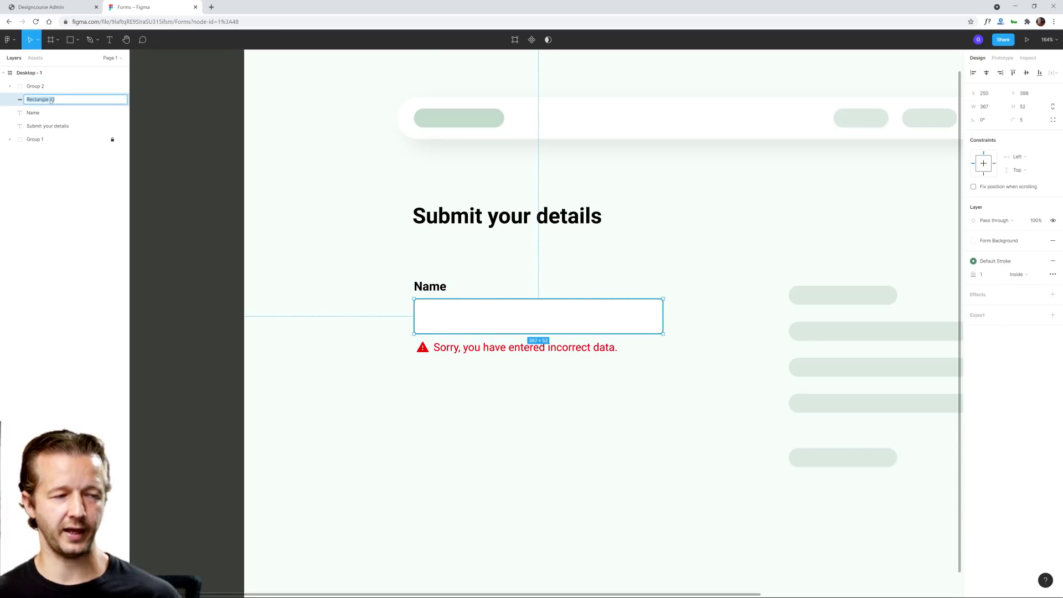
{"action": "type", "text": "Te"}
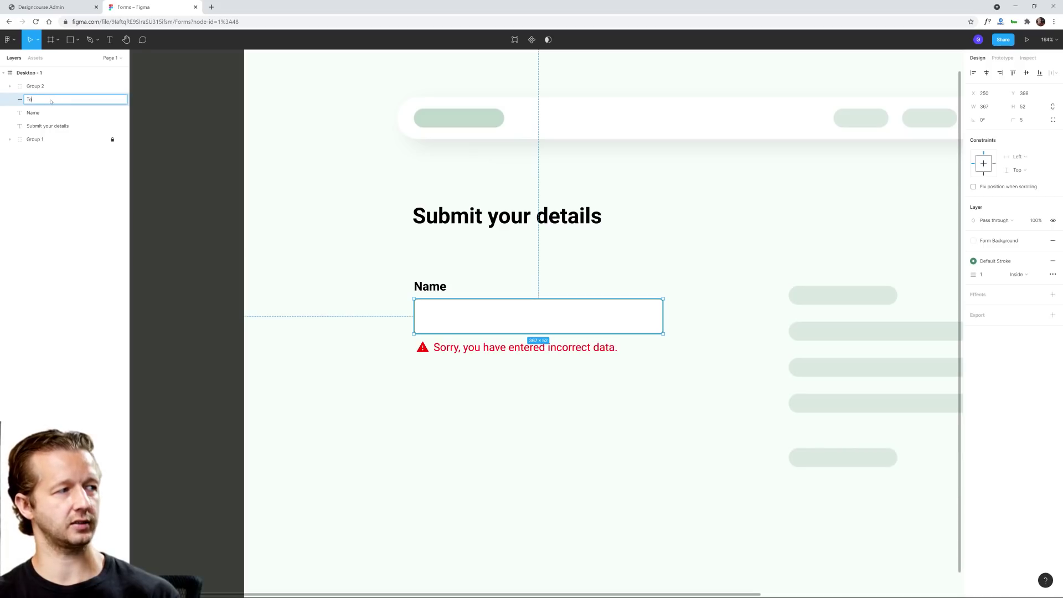
{"action": "type", "text": "xtfield"}
{"action": "key", "text": "Return"}
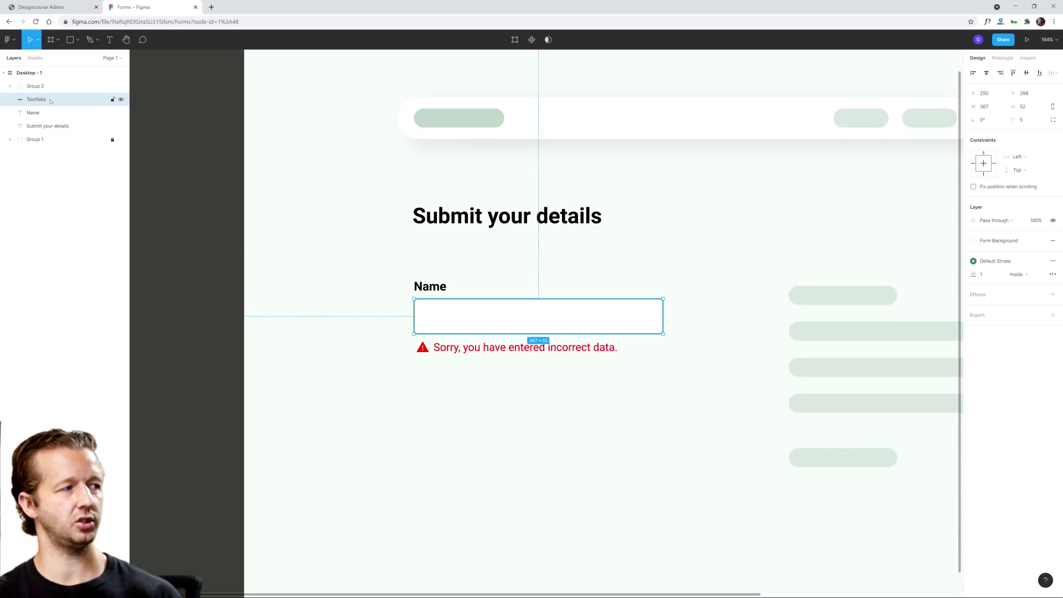
Step: Add auto layout to the Name label, input field and error message group as one selection
{"action": "left_click", "coordinate": [450, 349]}
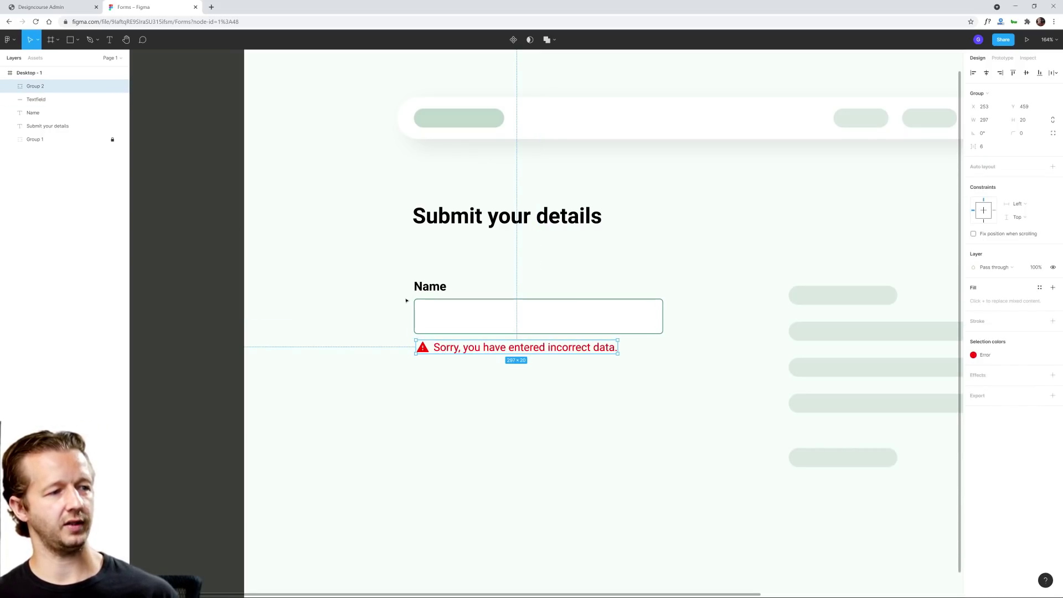
{"action": "left_click_drag", "start_coordinate": [382, 277], "coordinate": [569, 377]}
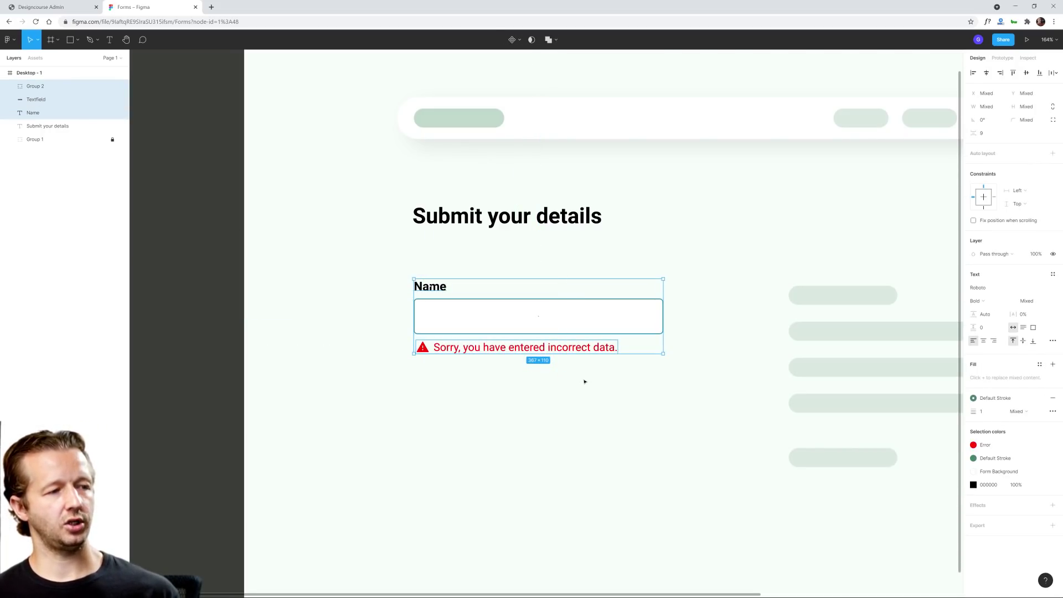
{"action": "right_click", "coordinate": [549, 321]}
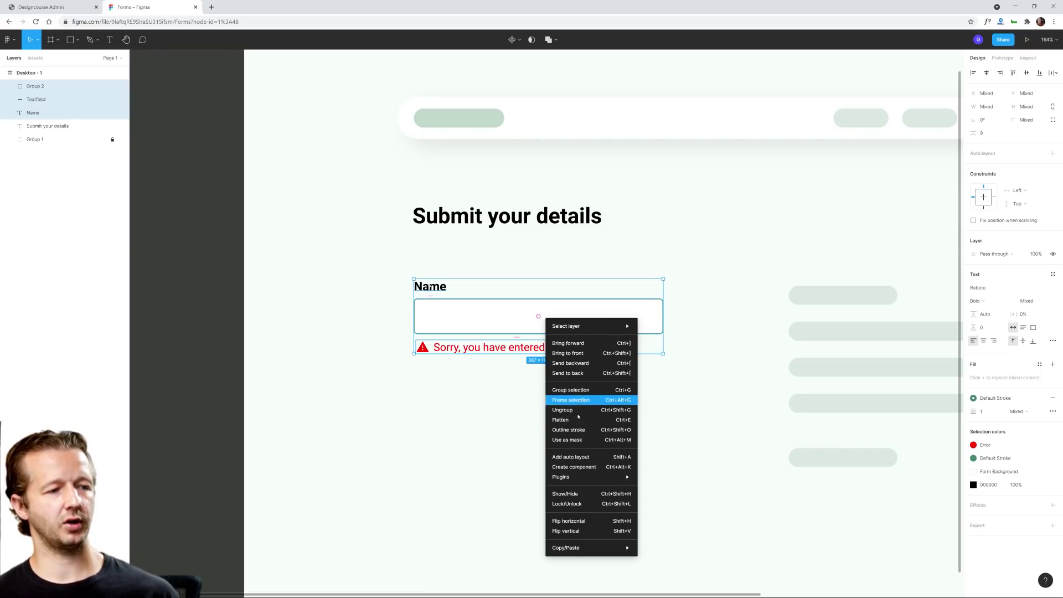
{"action": "left_click", "coordinate": [580, 457]}
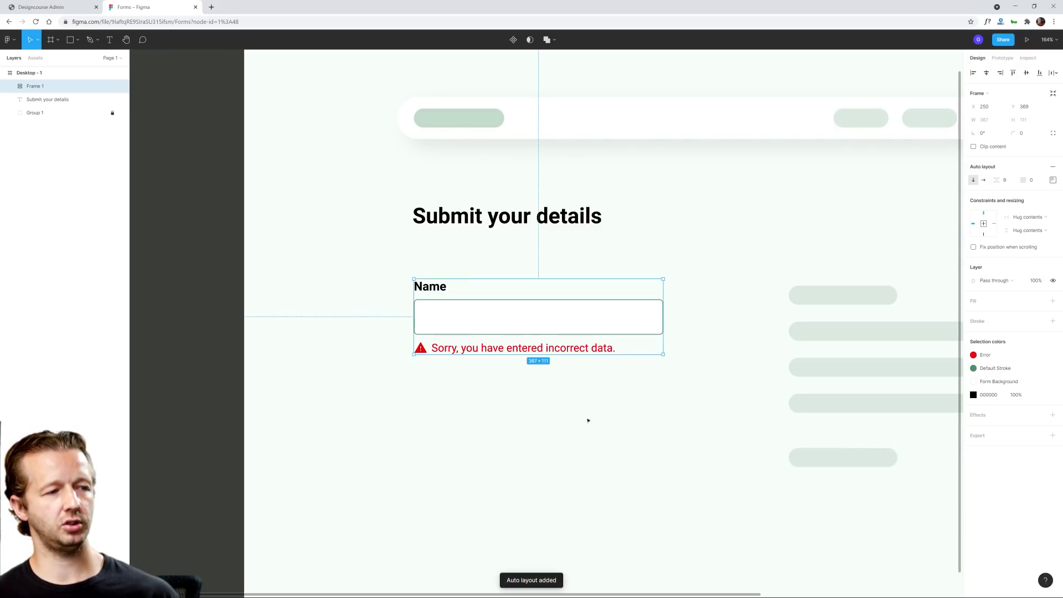
{"action": "left_click", "coordinate": [534, 393]}
Step: Turn the auto layout text field frame into a component and add a second variant to it
{"action": "left_click", "coordinate": [467, 323]}
{"action": "right_click", "coordinate": [521, 326]}
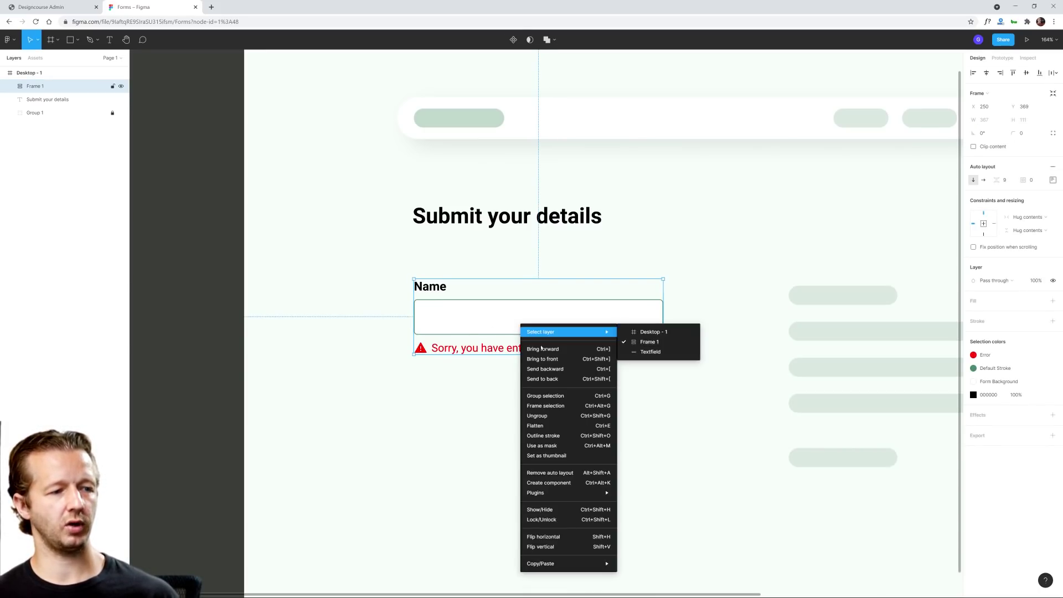
{"action": "left_click", "coordinate": [548, 483]}
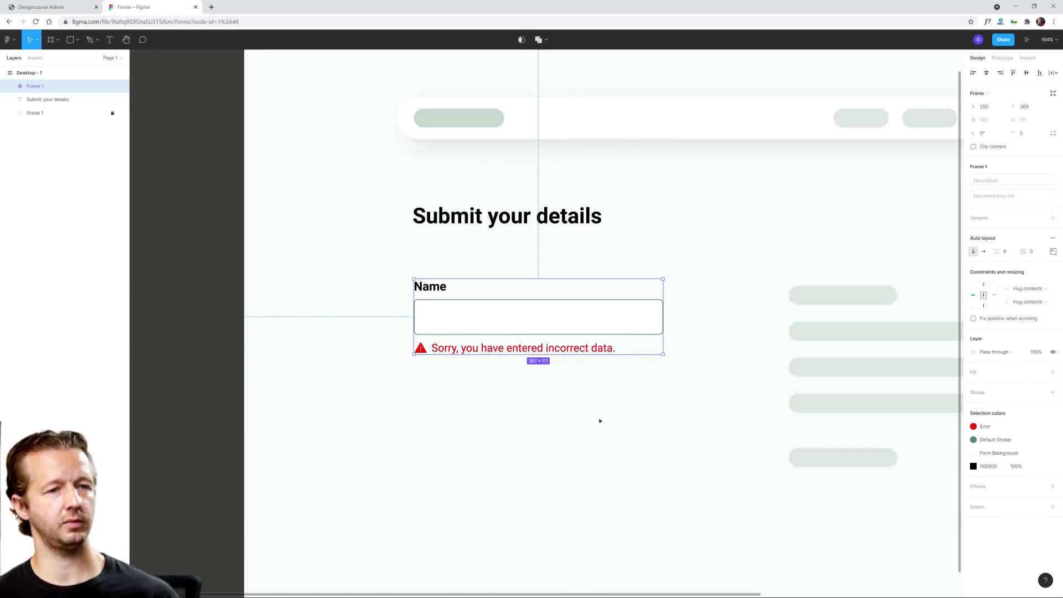
{"action": "left_click", "coordinate": [1053, 220]}
{"action": "left_click", "coordinate": [358, 395]}
Step: Move the text field component set out of the Desktop - 1 frame onto the empty canvas to its left
{"action": "scroll", "coordinate": [349, 395], "scroll_direction": "down", "scroll_amount": 4}
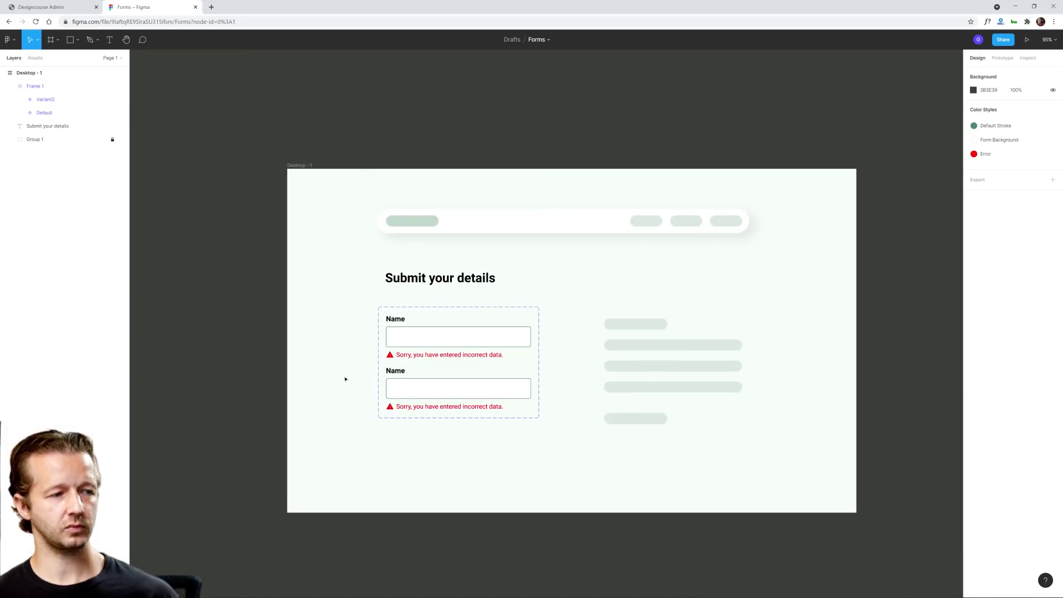
{"action": "left_click_drag", "start_coordinate": [346, 394], "coordinate": [527, 342]}
{"action": "left_click_drag", "start_coordinate": [574, 259], "coordinate": [265, 200]}
{"action": "scroll", "coordinate": [321, 166], "scroll_direction": "left", "scroll_amount": 3}
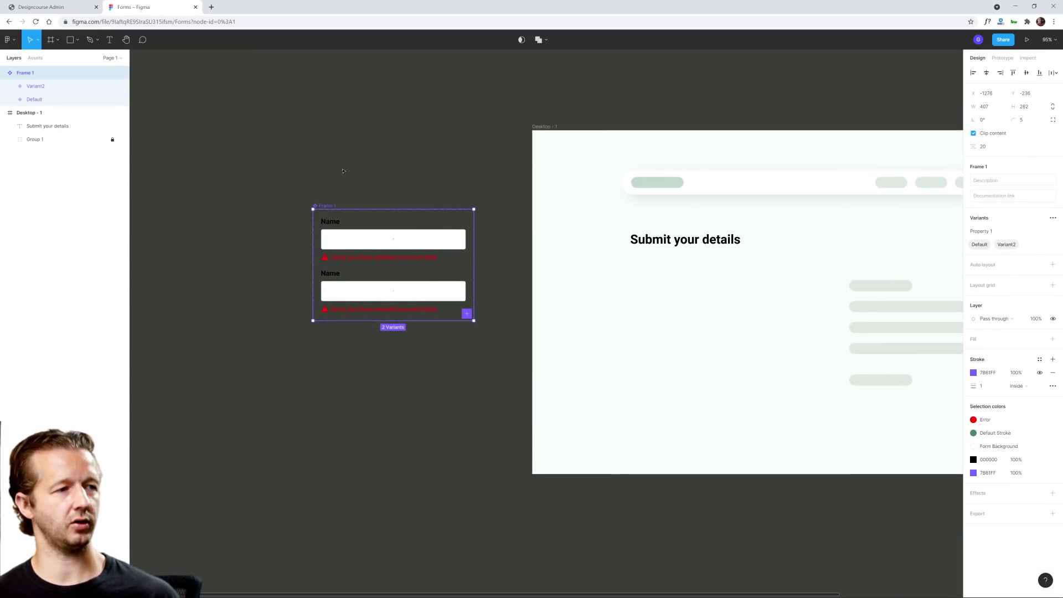
{"action": "left_click", "coordinate": [343, 171]}
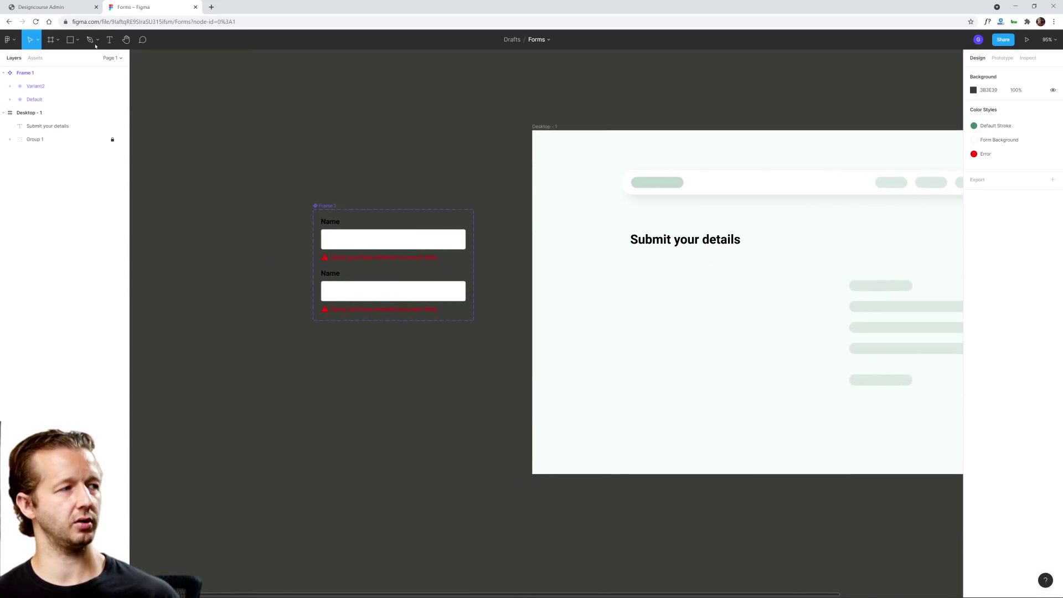
Step: Shift the component set slightly up and left on the canvas, and draw a frame about 606 × 520 around it
{"action": "left_click", "coordinate": [326, 206]}
{"action": "left_click_drag", "start_coordinate": [326, 206], "coordinate": [304, 167]}
{"action": "key", "text": "Escape"}
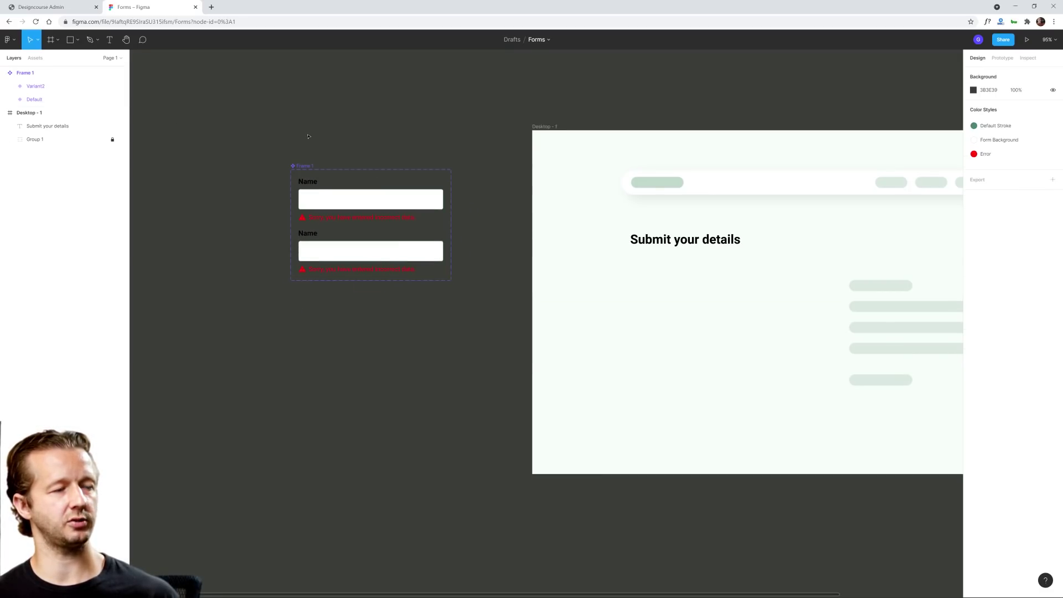
{"action": "left_click", "coordinate": [51, 40]}
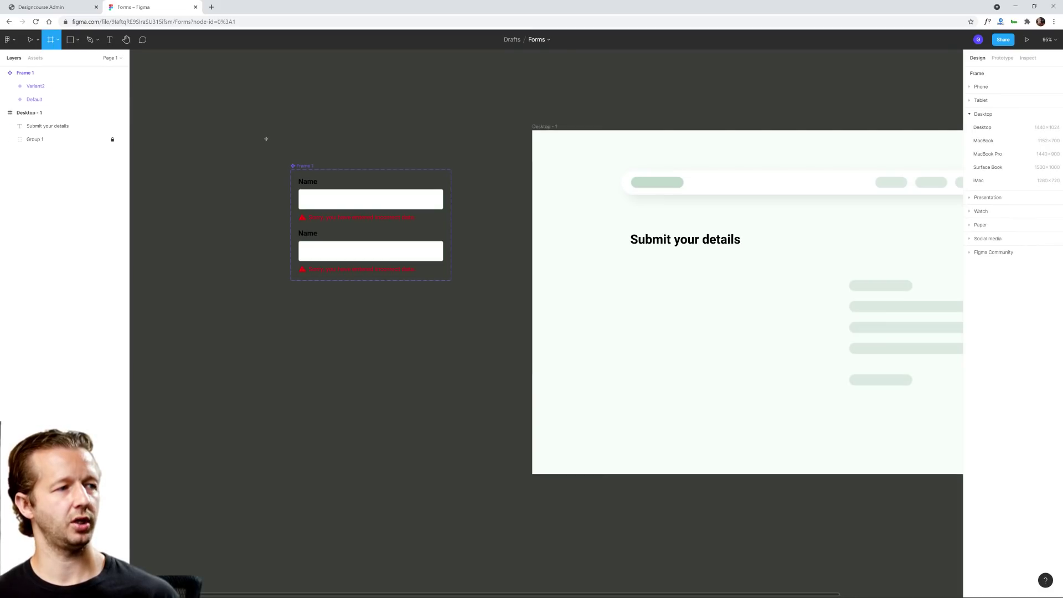
{"action": "left_click_drag", "start_coordinate": [259, 130], "coordinate": [499, 336]}
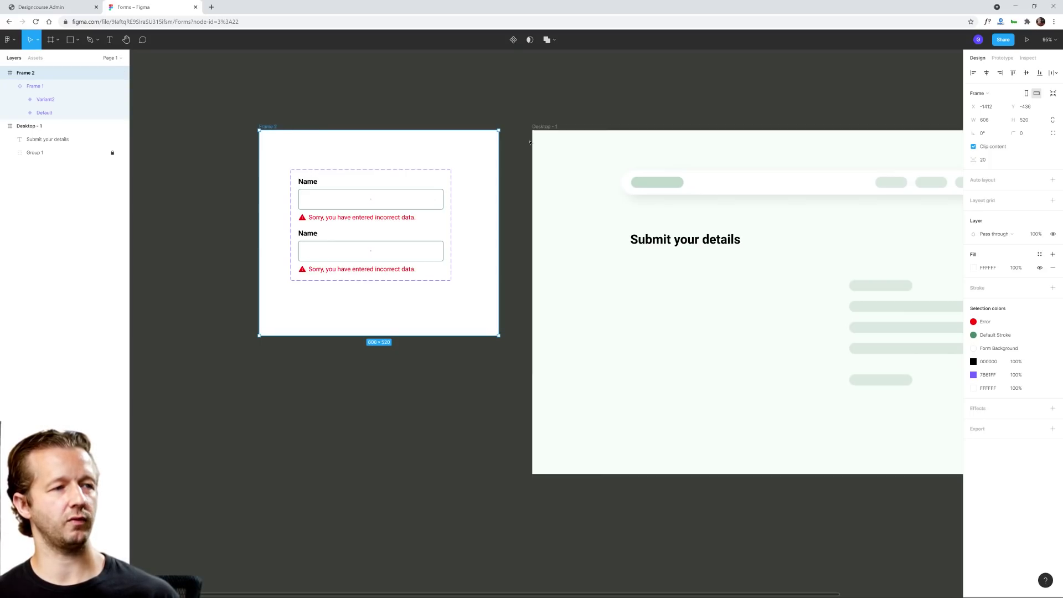
Step: Create a color style named "Background" from the Desktop - 1 frame's fill
{"action": "left_click", "coordinate": [546, 128]}
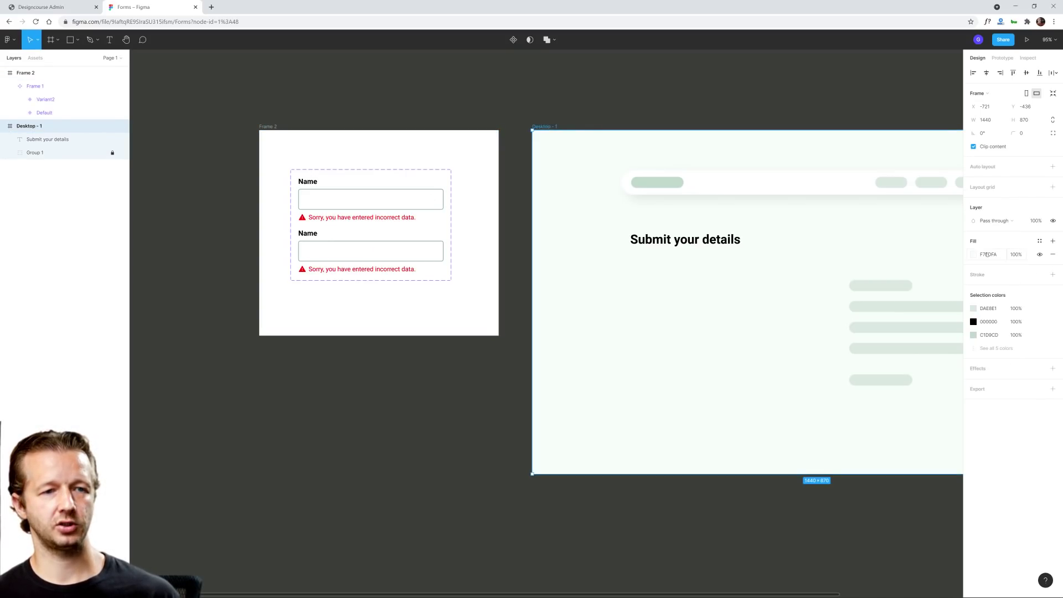
{"action": "left_click", "coordinate": [1039, 241]}
{"action": "left_click", "coordinate": [1049, 256]}
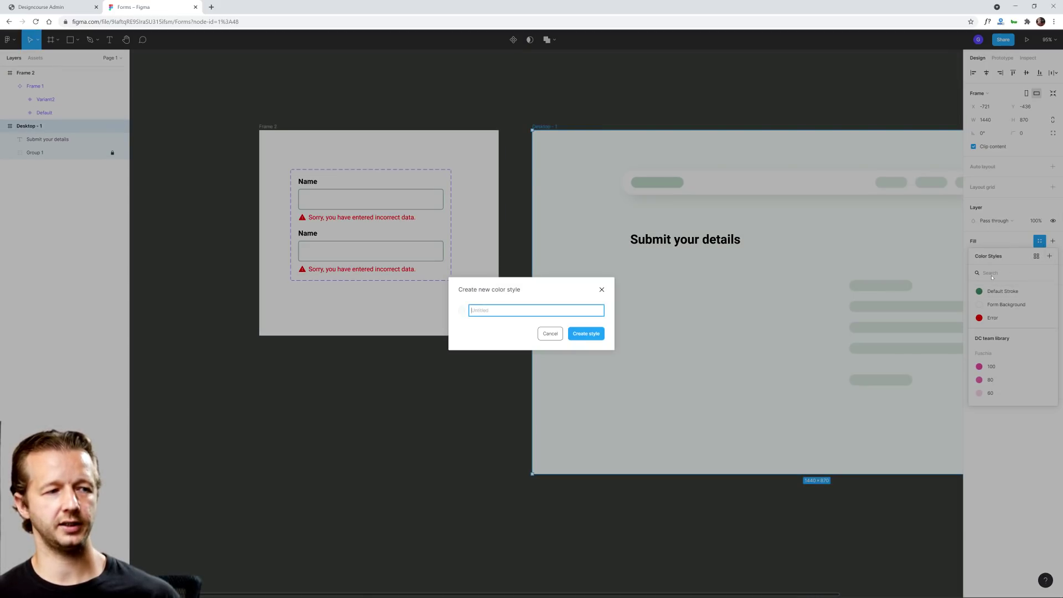
{"action": "type", "text": "Background"}
{"action": "key", "text": "Return"}
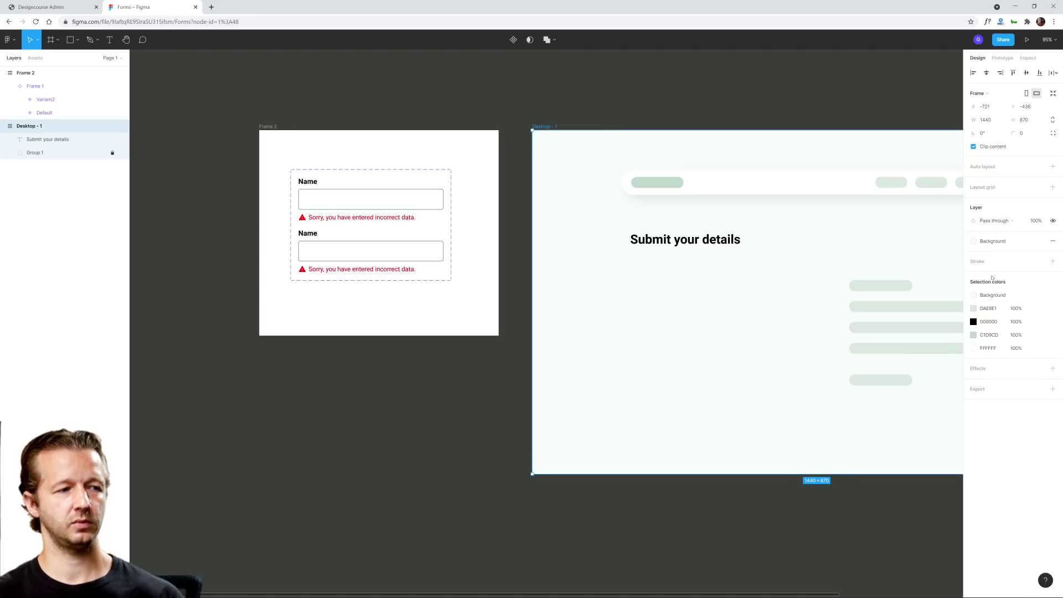
Step: Apply the Background color style to the fill of the frame around the component set
{"action": "left_click", "coordinate": [267, 126]}
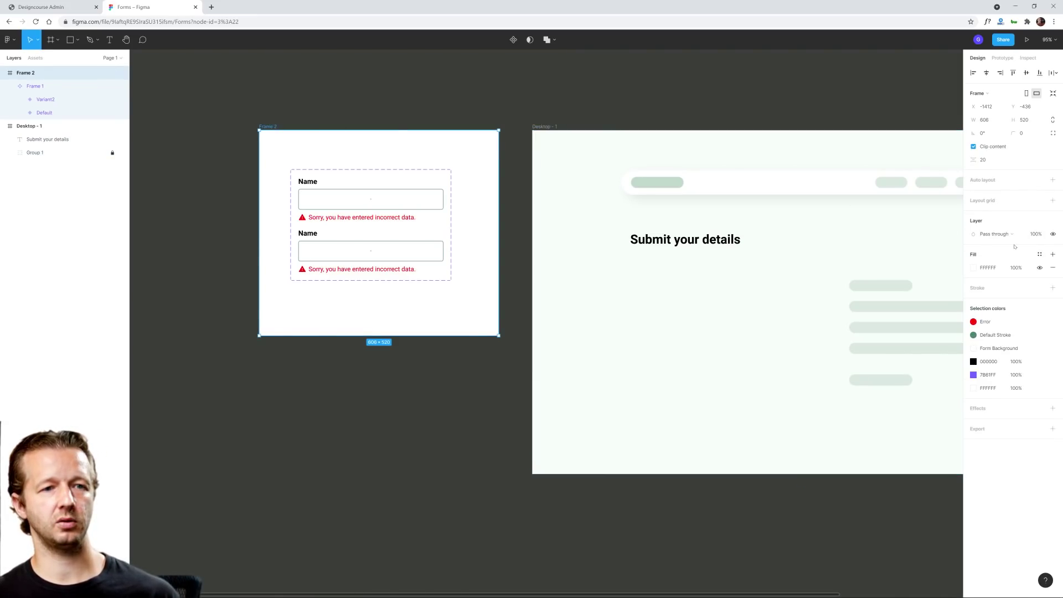
{"action": "left_click", "coordinate": [1039, 254]}
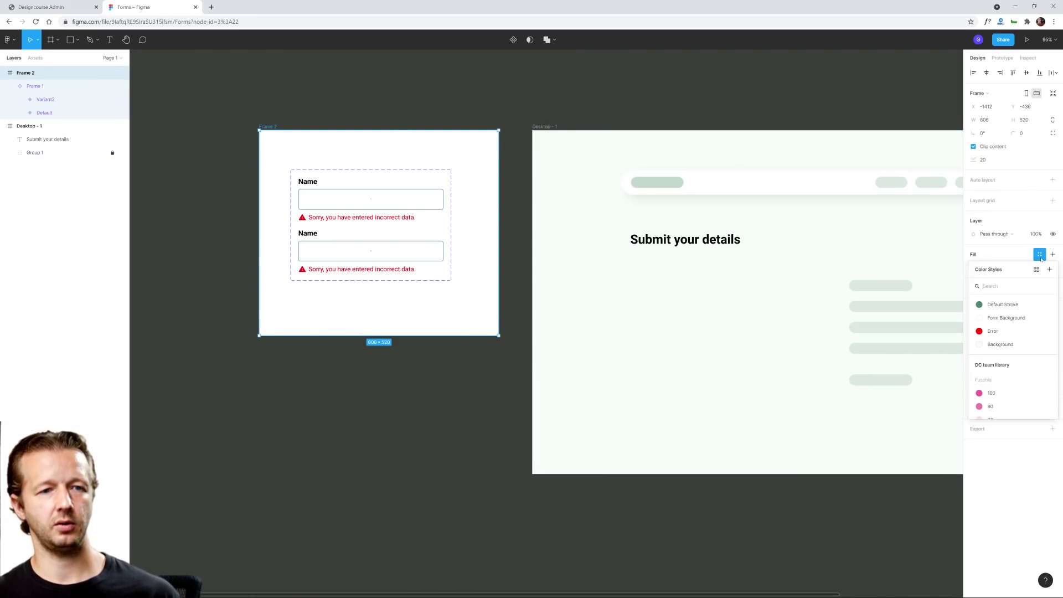
{"action": "left_click", "coordinate": [1000, 344]}
Step: Hide the error message group in the Default variant of the text field component
{"action": "double_click", "coordinate": [354, 198]}
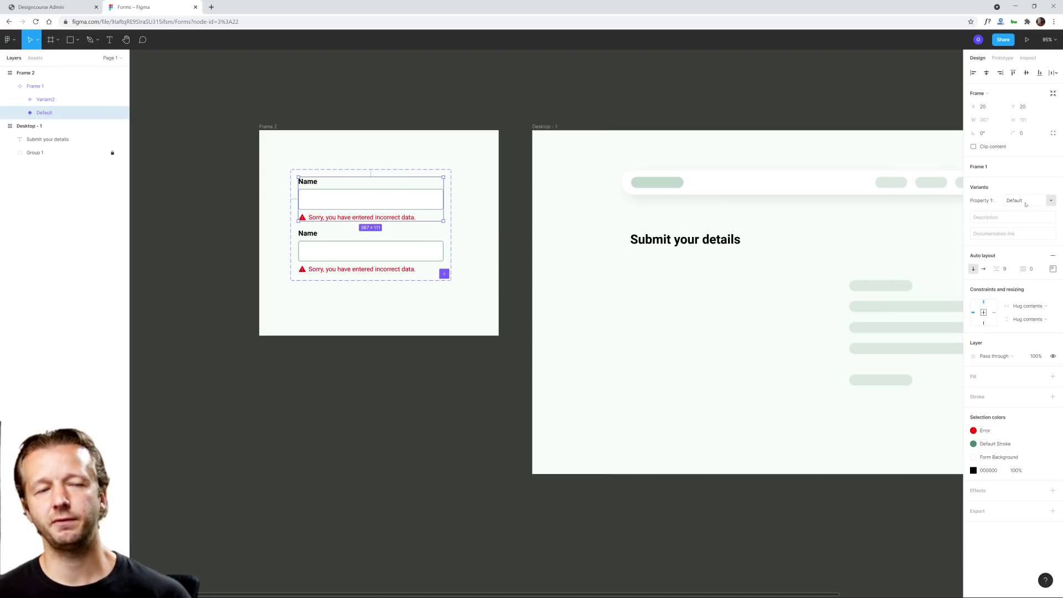
{"action": "double_click", "coordinate": [370, 218]}
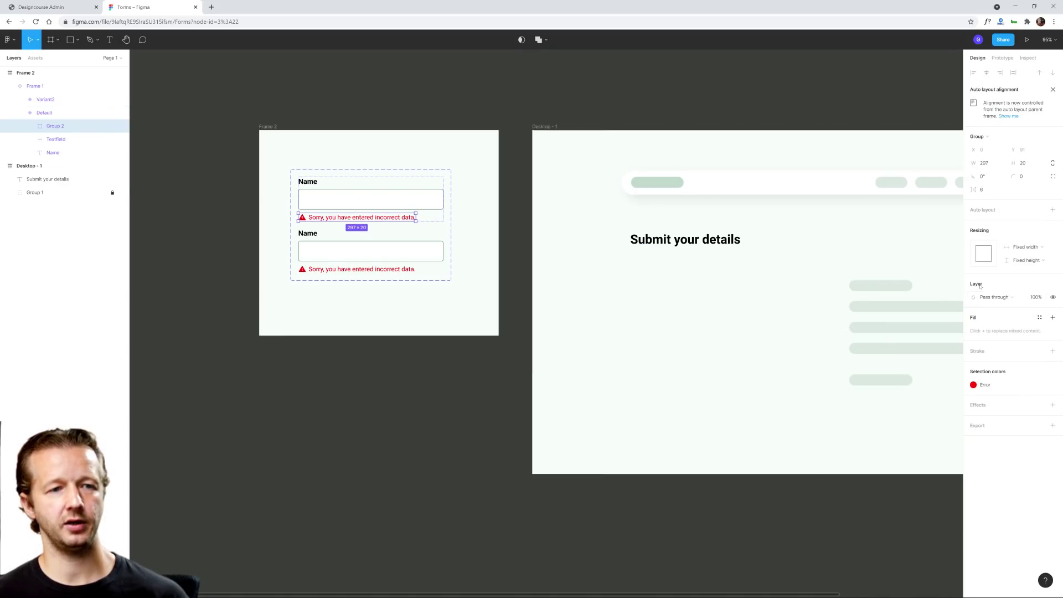
{"action": "left_click", "coordinate": [1053, 297]}
{"action": "left_click", "coordinate": [315, 240]}
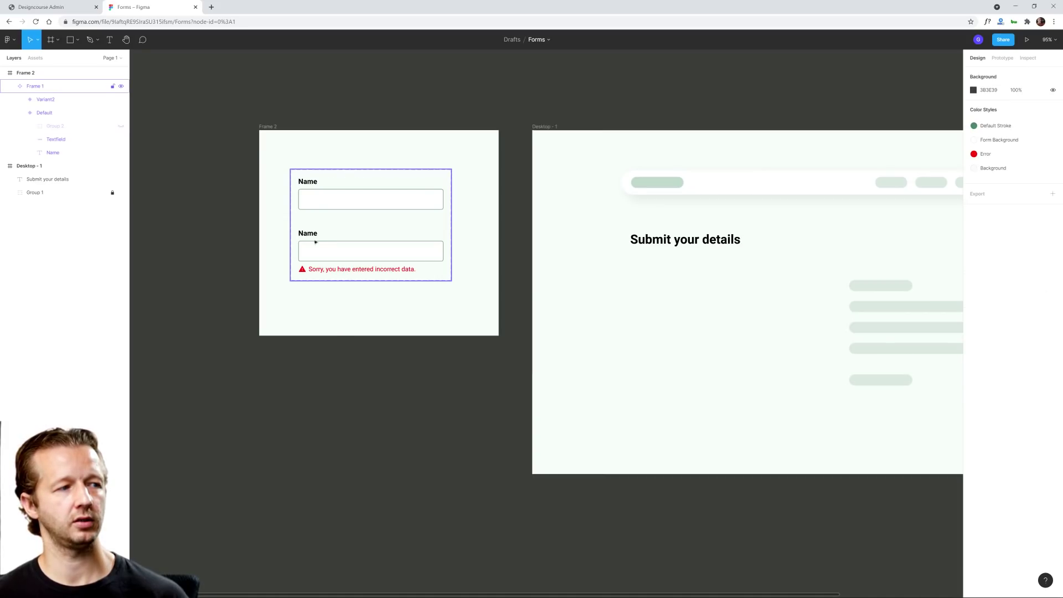
{"action": "left_click", "coordinate": [327, 201]}
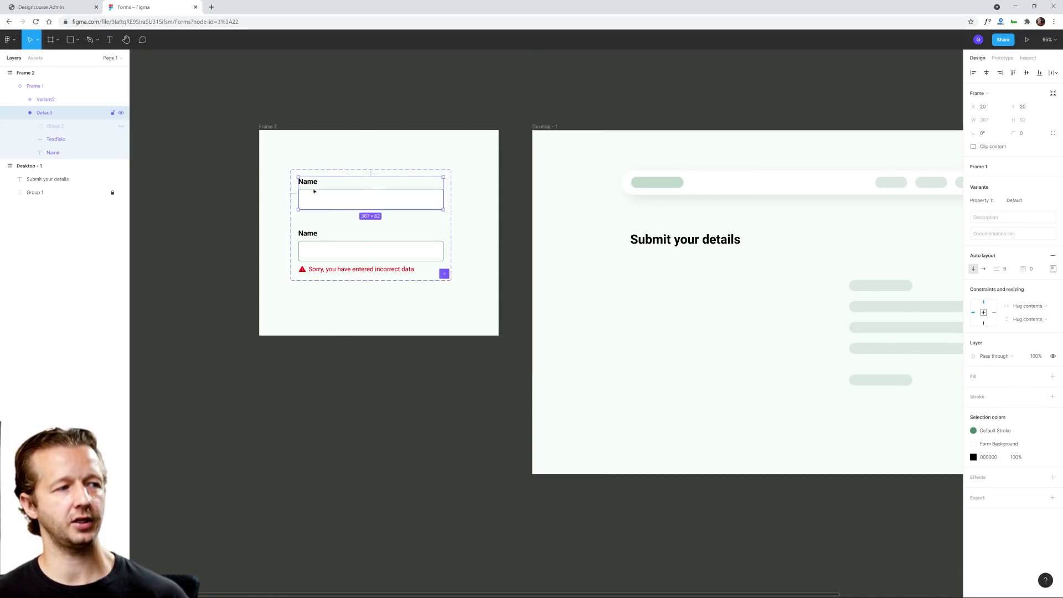
{"action": "left_click", "coordinate": [239, 273]}
Step: Duplicate the Default variant to add a third variant without an error message
{"action": "left_click", "coordinate": [355, 203]}
{"action": "left_click", "coordinate": [375, 202]}
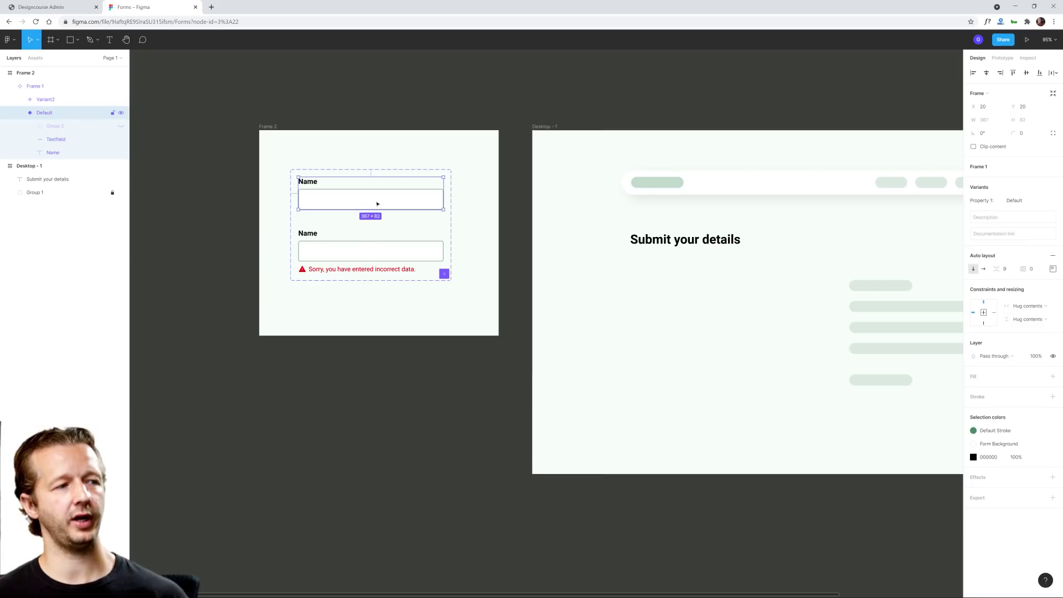
{"action": "key", "text": "ctrl+d"}
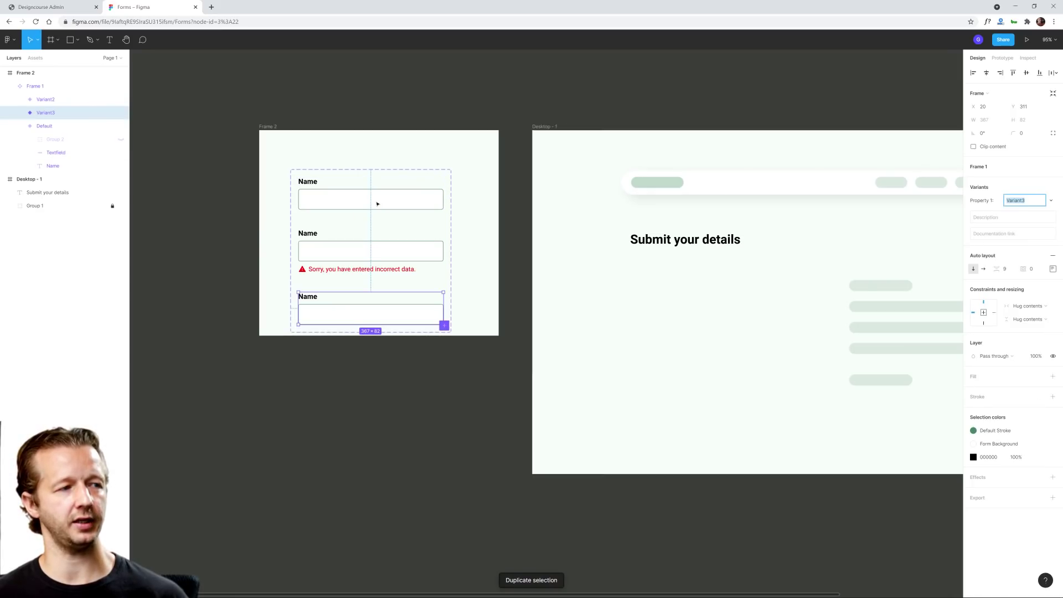
Step: Extend Frame 2 downward to about 980 px high, and the component set inside it to about 827 px high
{"action": "left_click", "coordinate": [346, 247]}
{"action": "left_click", "coordinate": [367, 335]}
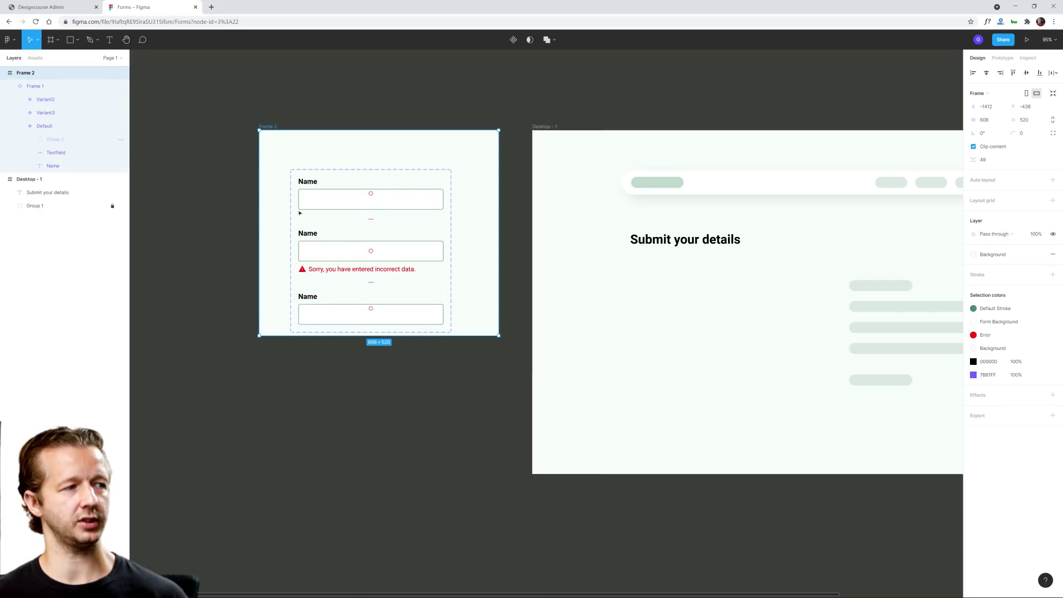
{"action": "left_click_drag", "start_coordinate": [371, 335], "coordinate": [371, 517]}
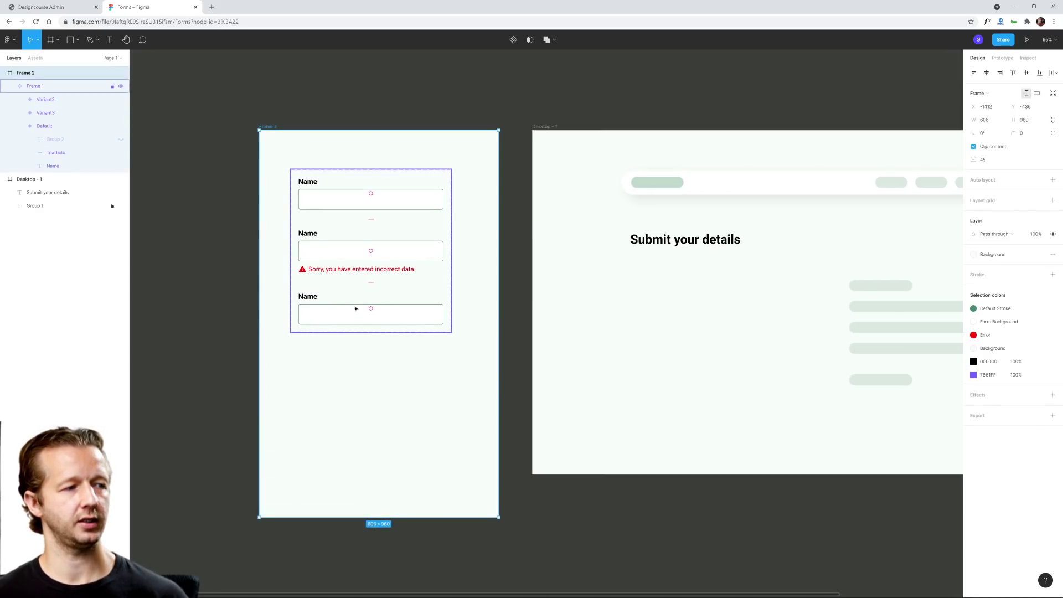
{"action": "left_click", "coordinate": [372, 333]}
{"action": "left_click_drag", "start_coordinate": [377, 332], "coordinate": [367, 496]}
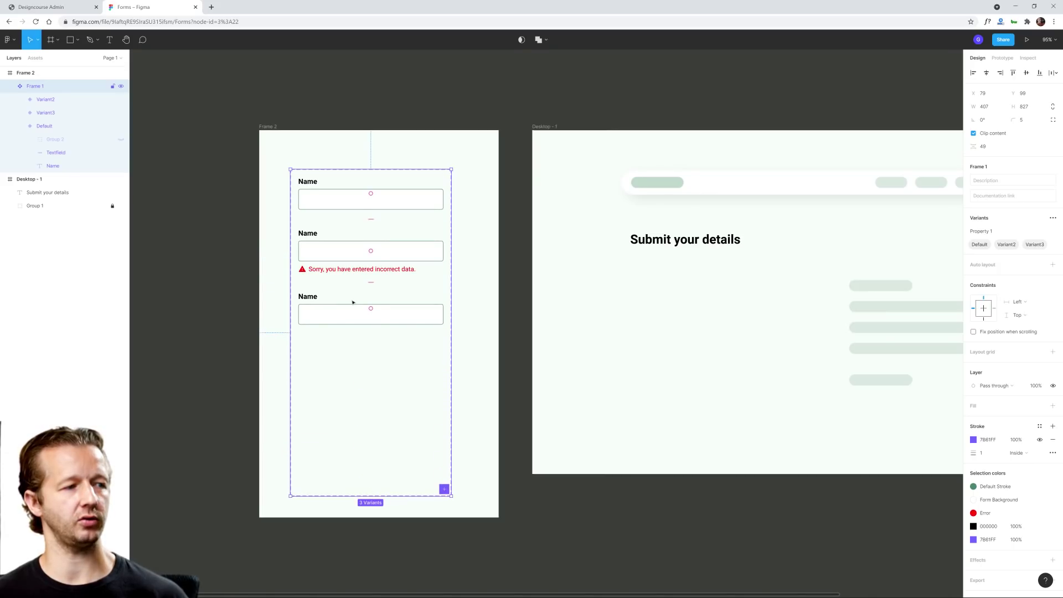
Step: Move the error message variant further down in the component set and place the third variant directly below the Default one
{"action": "left_click", "coordinate": [327, 311]}
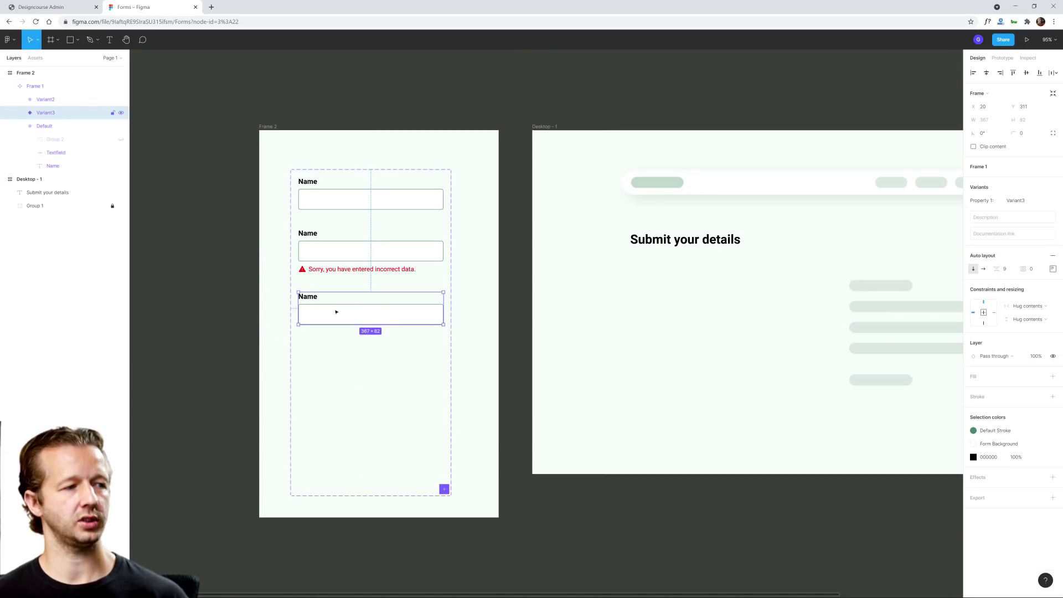
{"action": "left_click", "coordinate": [357, 254]}
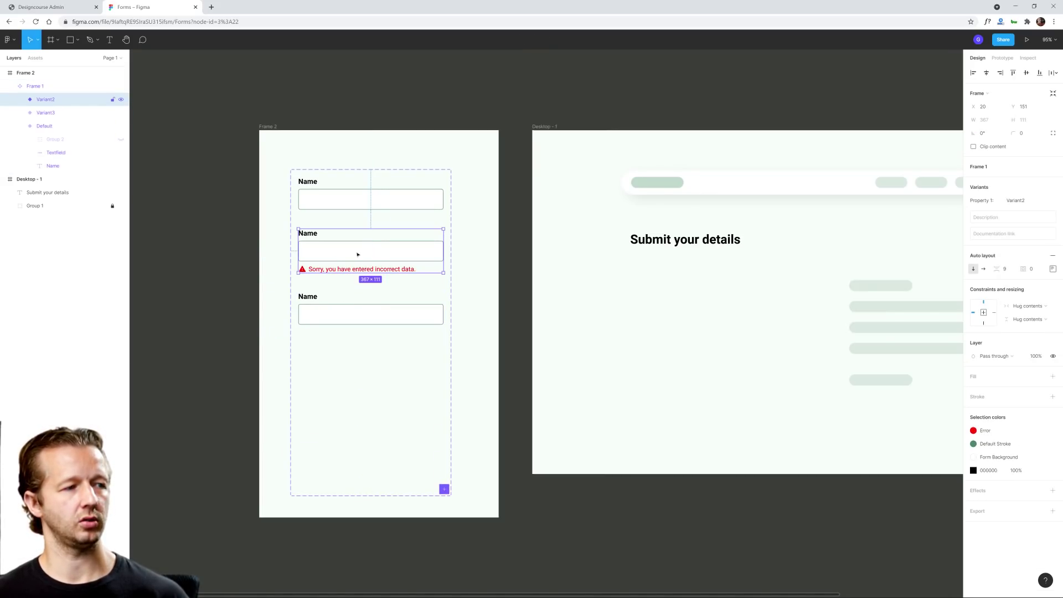
{"action": "left_click_drag", "start_coordinate": [357, 255], "coordinate": [359, 372]}
{"action": "left_click", "coordinate": [351, 317]}
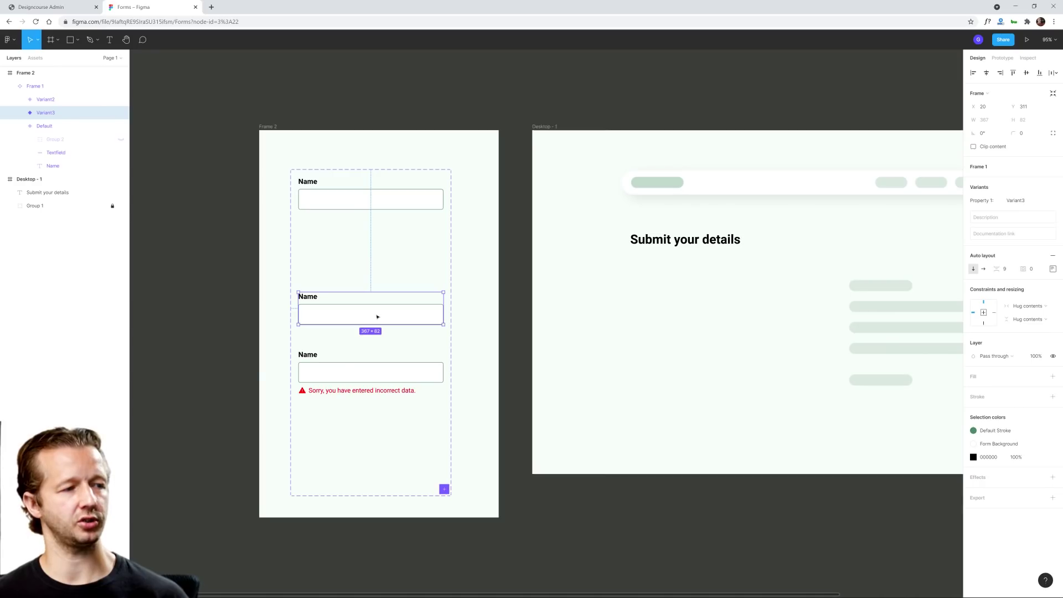
{"action": "left_click_drag", "start_coordinate": [377, 316], "coordinate": [372, 240]}
{"action": "left_click", "coordinate": [390, 280]}
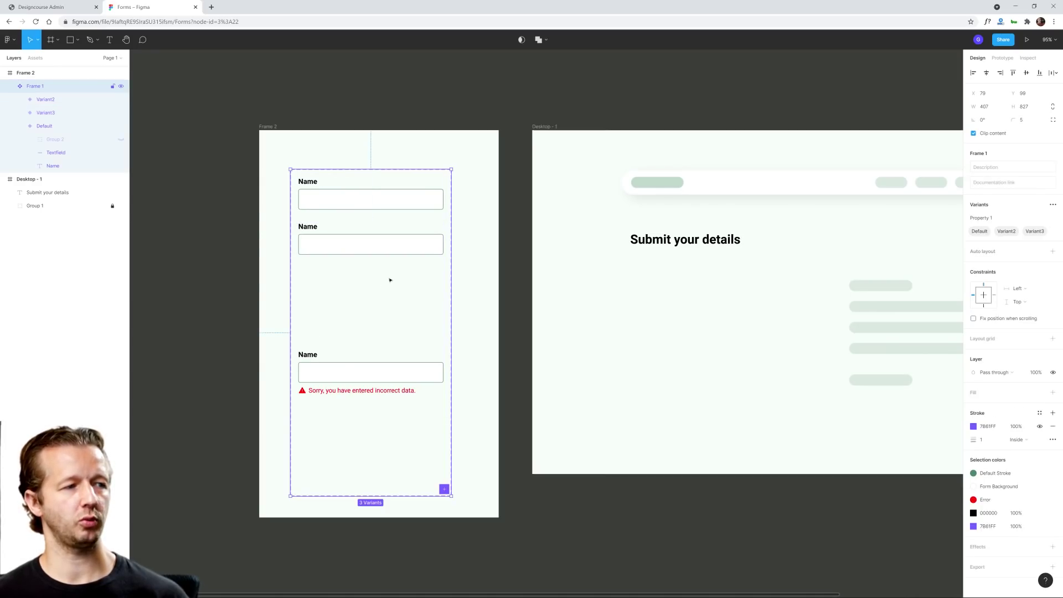
Step: Rename the middle variant's Property 1 value as "Focus"
{"action": "left_click", "coordinate": [418, 249]}
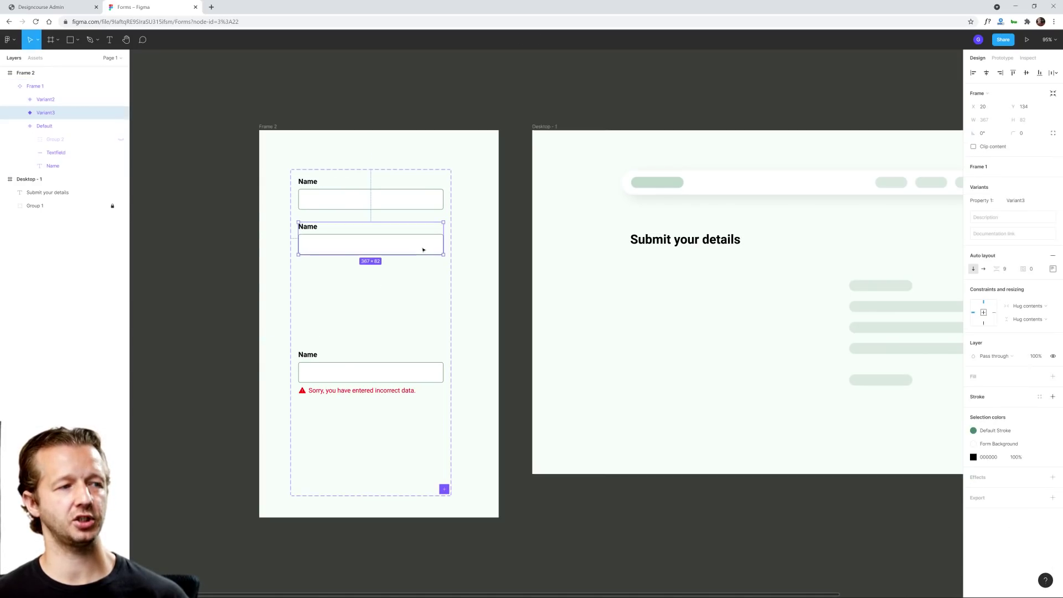
{"action": "left_click", "coordinate": [1026, 200]}
{"action": "type", "text": "Focus"}
{"action": "key", "text": "Return"}
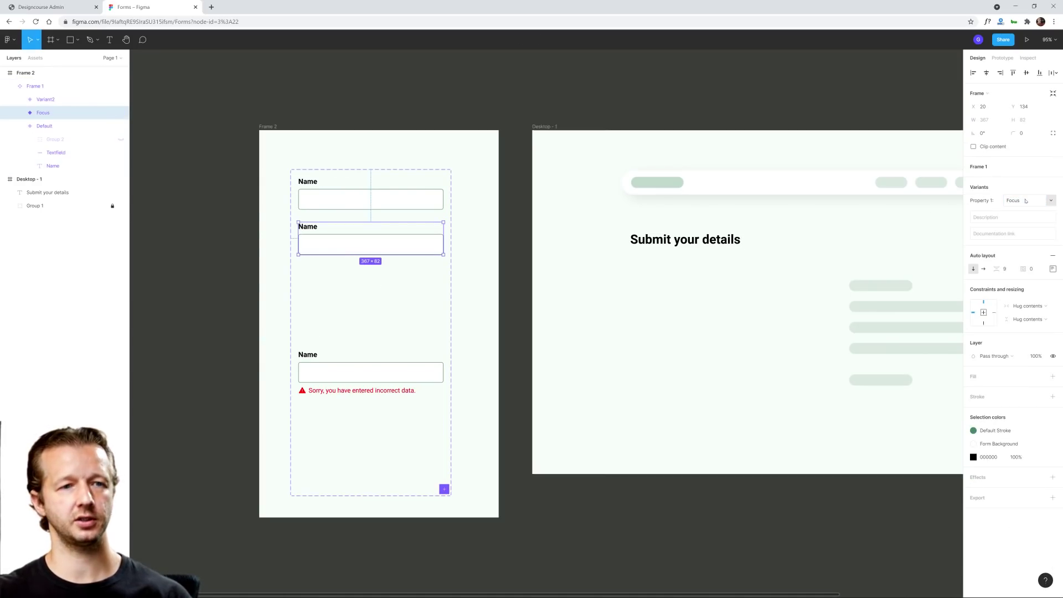
Step: Set the stroke width of the Focus variant's text field to 3
{"action": "left_click", "coordinate": [427, 243]}
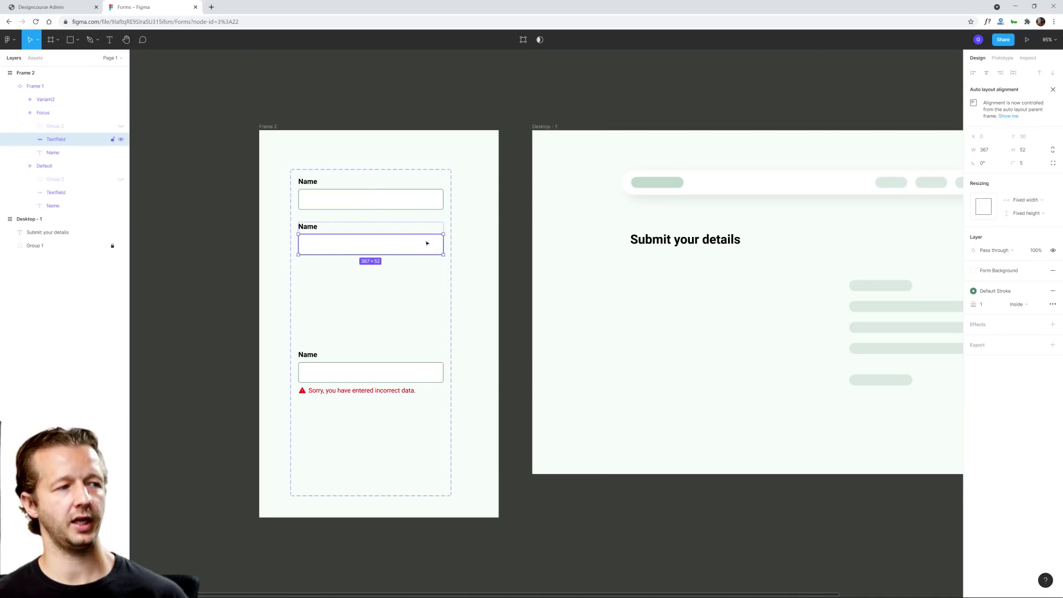
{"action": "scroll", "coordinate": [384, 247], "scroll_direction": "up", "scroll_amount": 4}
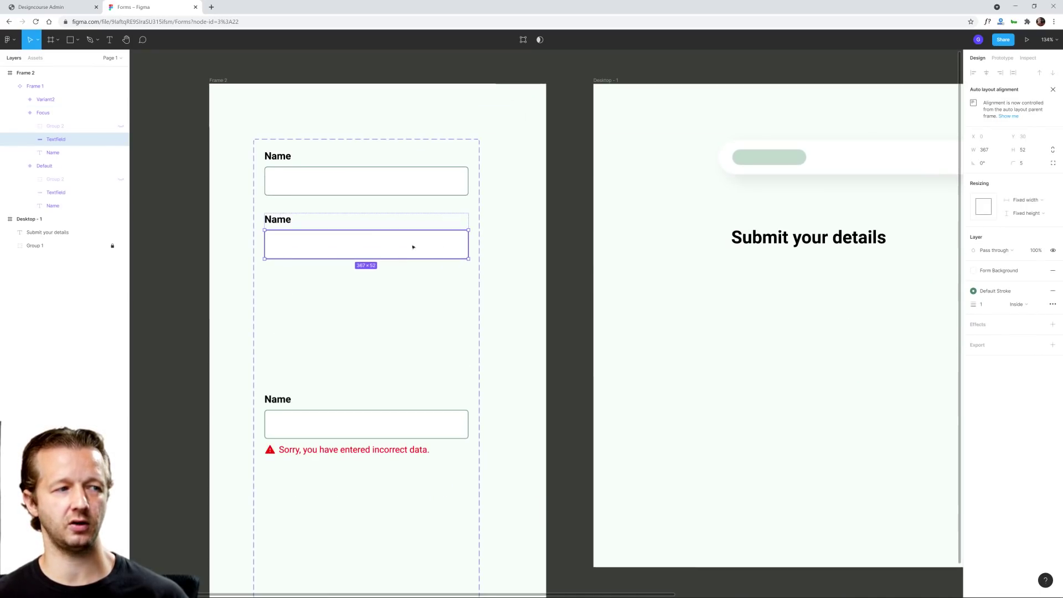
{"action": "left_click", "coordinate": [987, 304]}
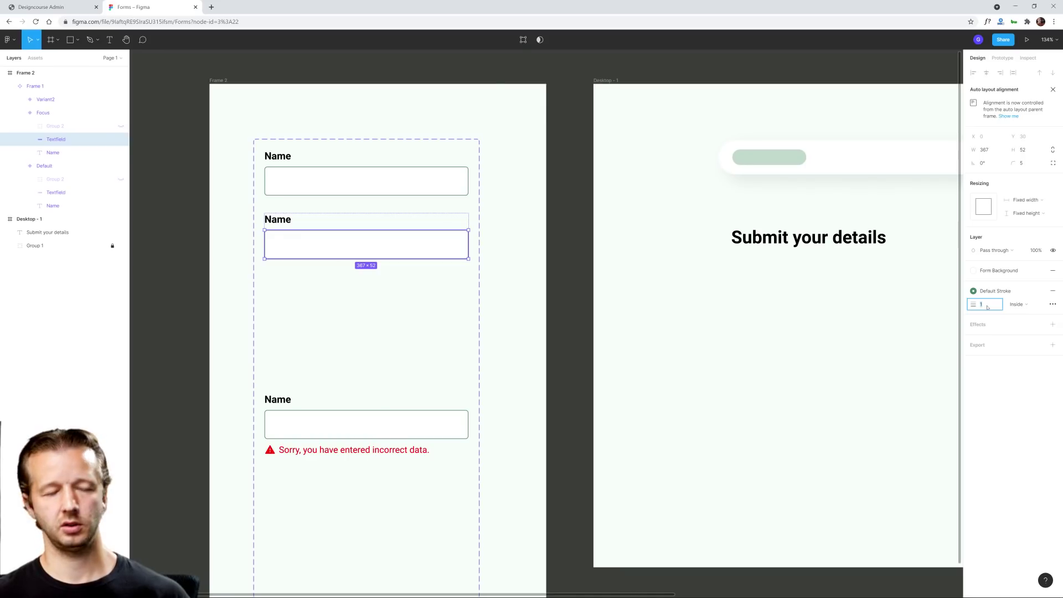
{"action": "type", "text": "3"}
{"action": "key", "text": "Return"}
{"action": "left_click", "coordinate": [452, 335]}
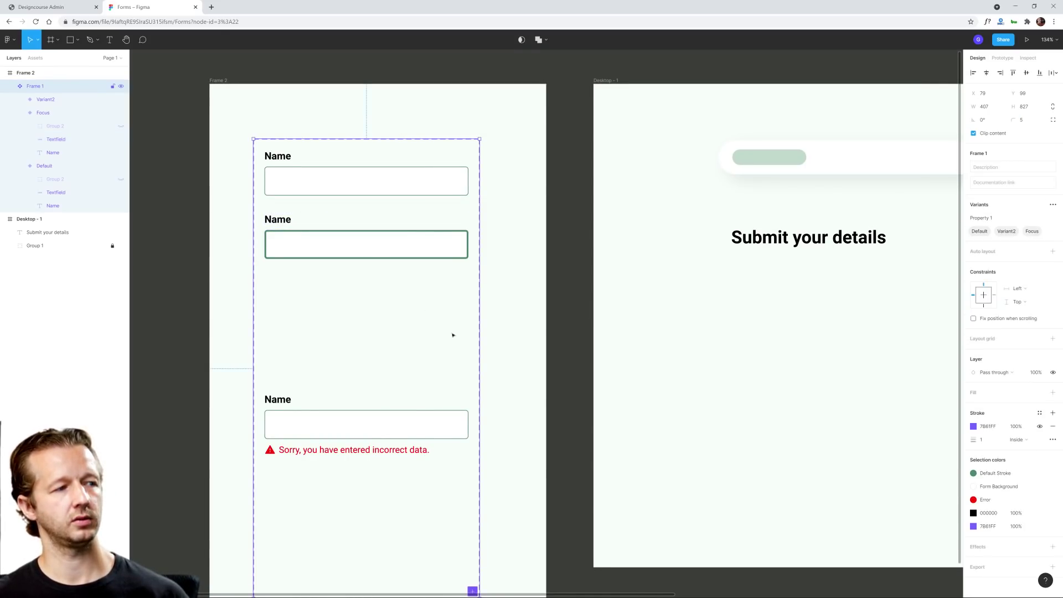
Step: Move the error message variant up directly below the Focus variant and apply the Error color style to its text field stroke
{"action": "left_click", "coordinate": [348, 426]}
{"action": "left_click_drag", "start_coordinate": [375, 424], "coordinate": [374, 312]}
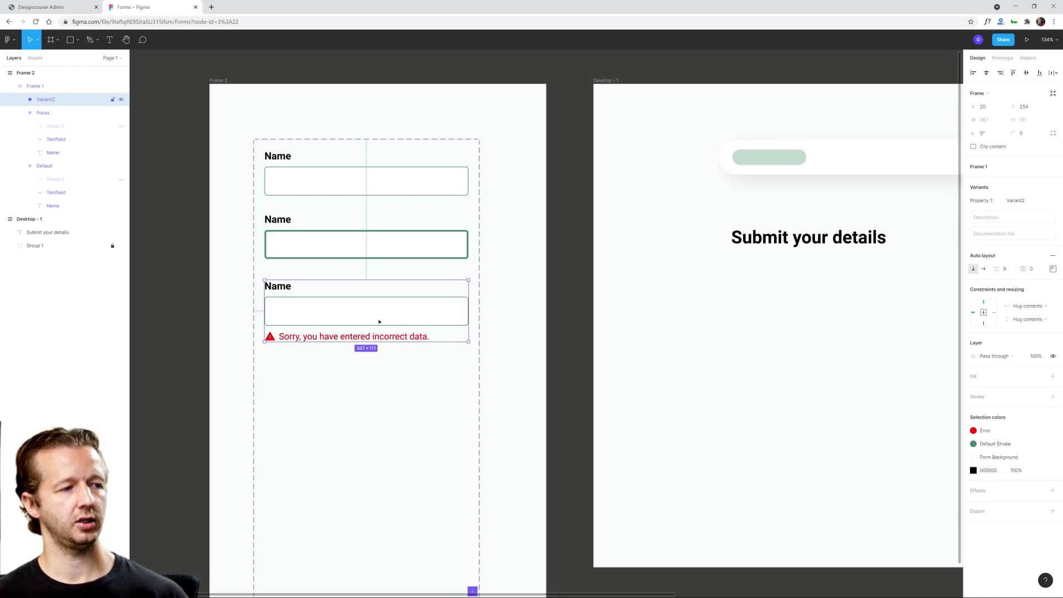
{"action": "double_click", "coordinate": [397, 314]}
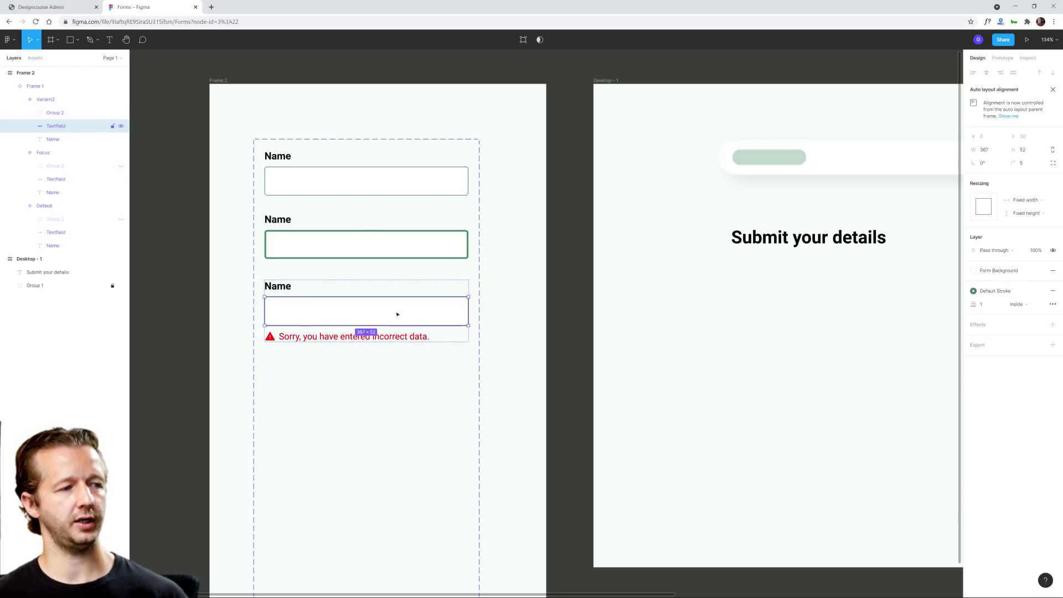
{"action": "left_click", "coordinate": [989, 291]}
{"action": "left_click", "coordinate": [992, 367]}
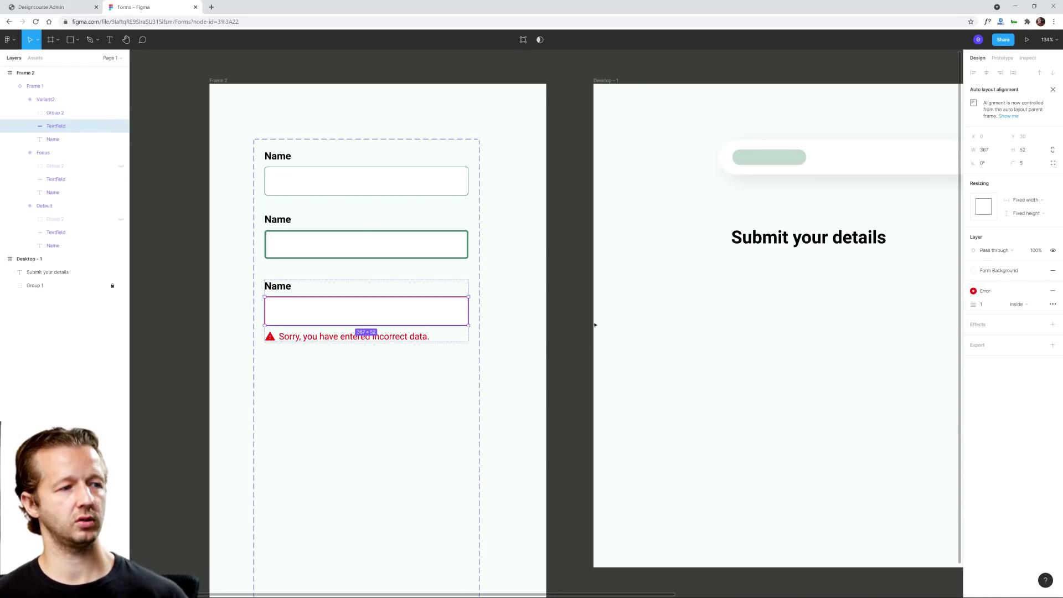
{"action": "left_click", "coordinate": [561, 306]}
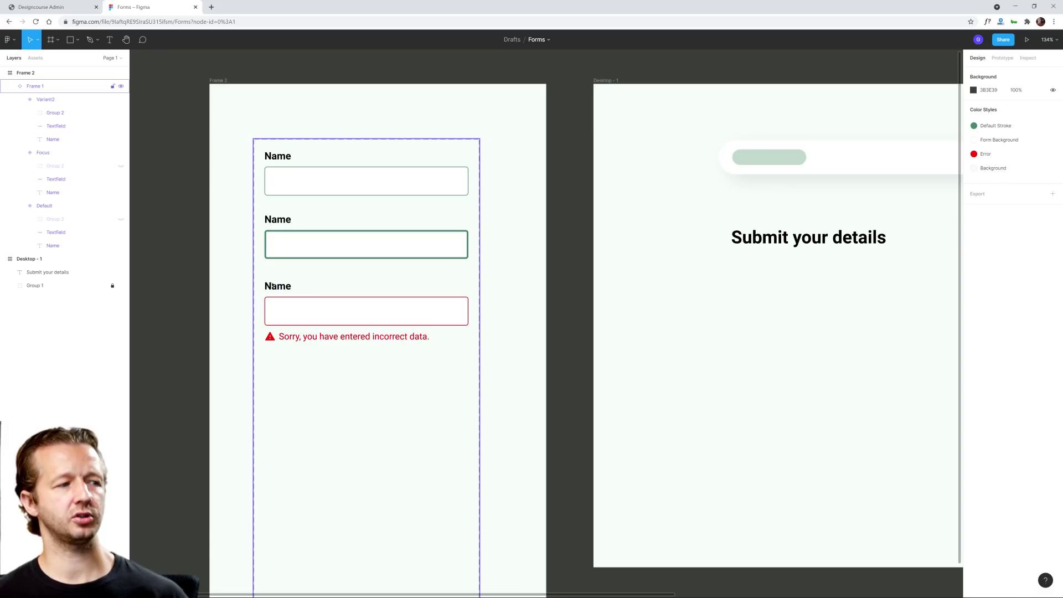
{"action": "left_click", "coordinate": [277, 292]}
{"action": "double_click", "coordinate": [278, 288]}
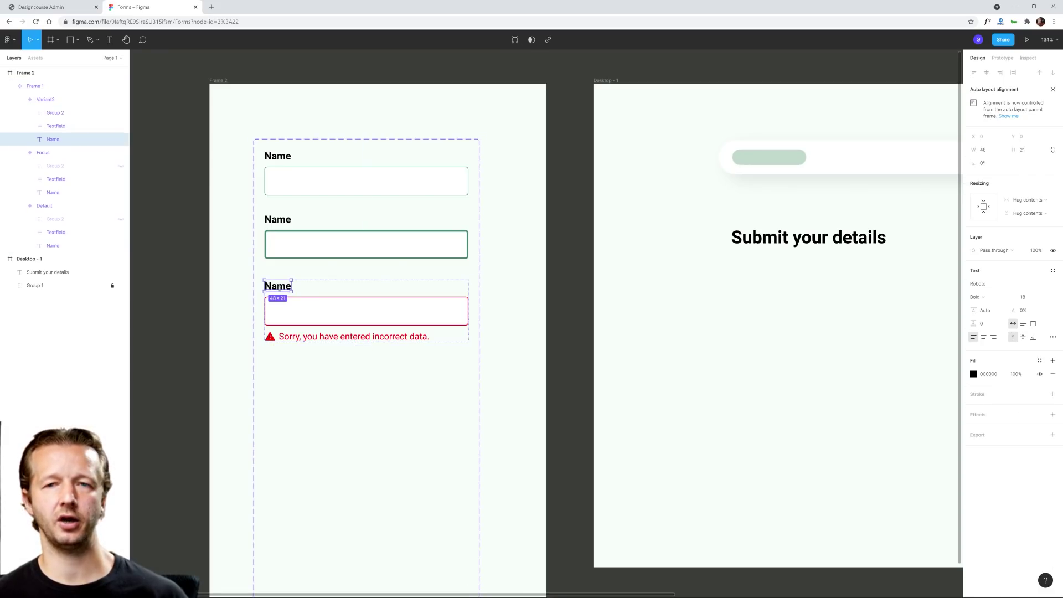
{"action": "left_click", "coordinate": [365, 394]}
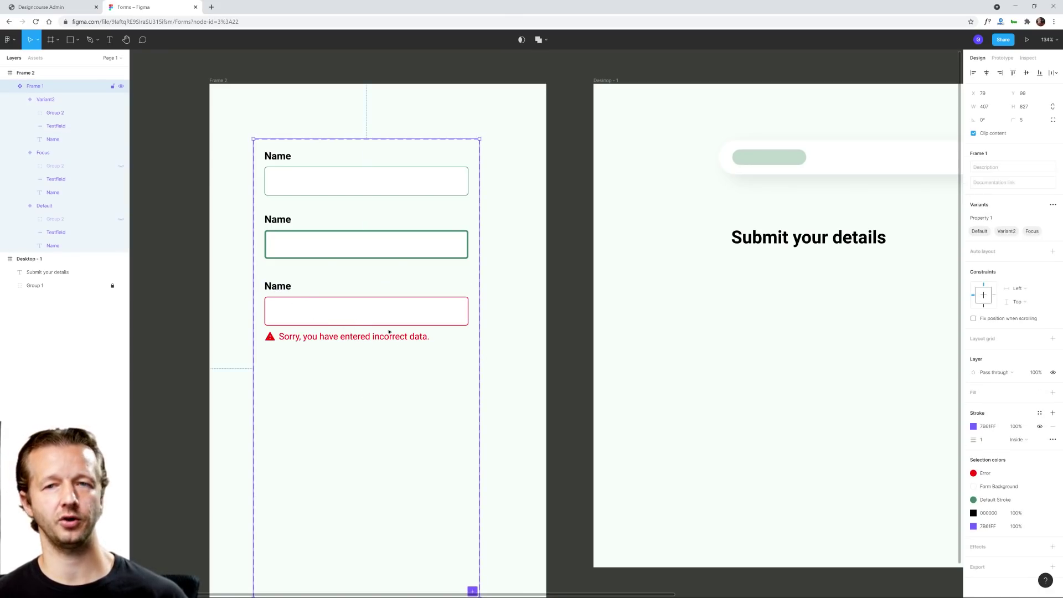
{"action": "left_click", "coordinate": [558, 313]}
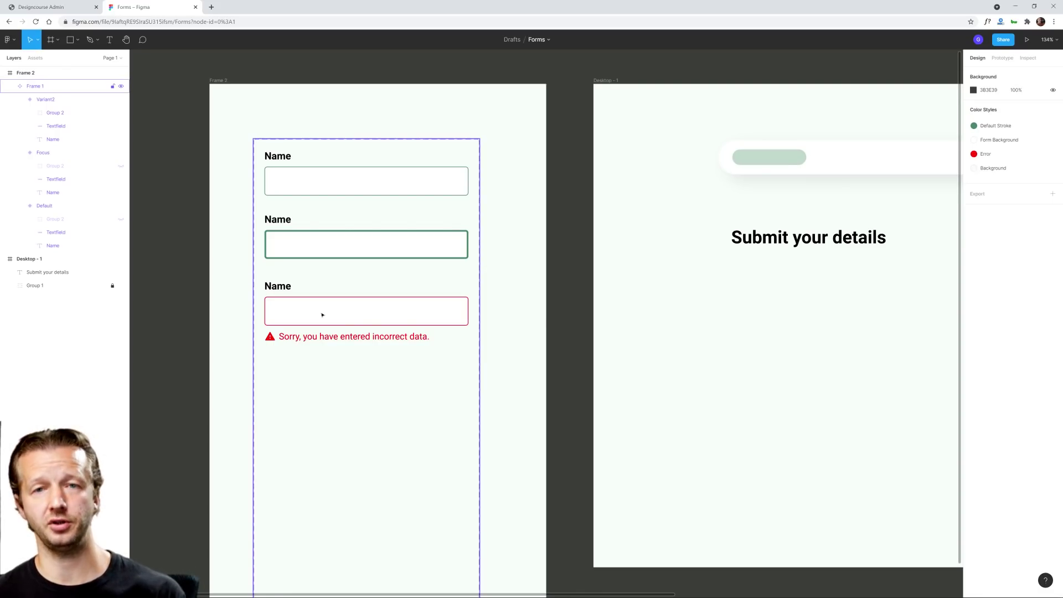
Step: Rename the Property 1 value of the variant with the error message as "Error"
{"action": "left_click", "coordinate": [342, 314]}
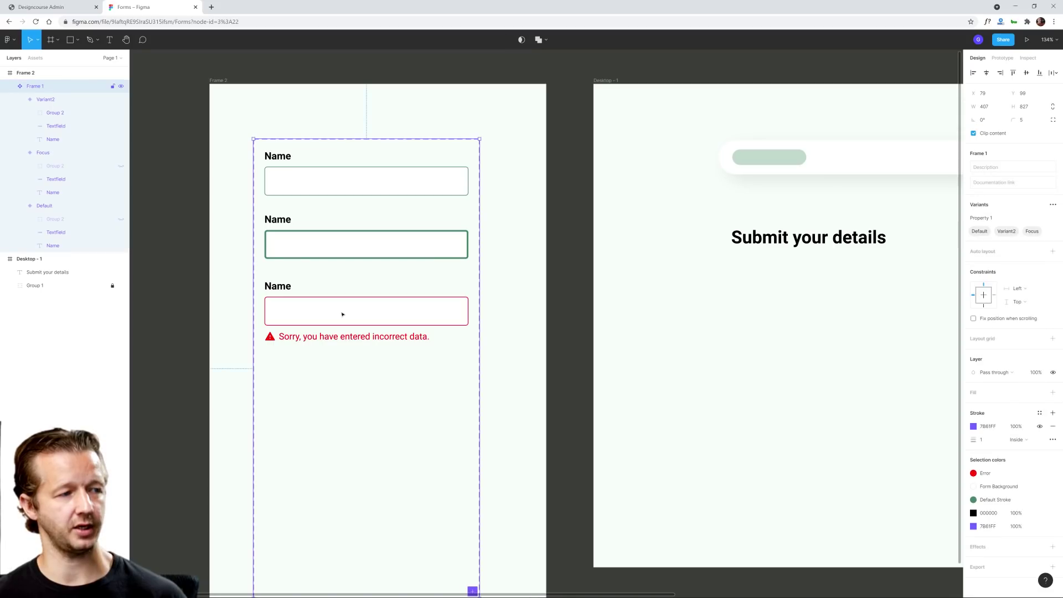
{"action": "double_click", "coordinate": [354, 310]}
{"action": "key", "text": "Escape"}
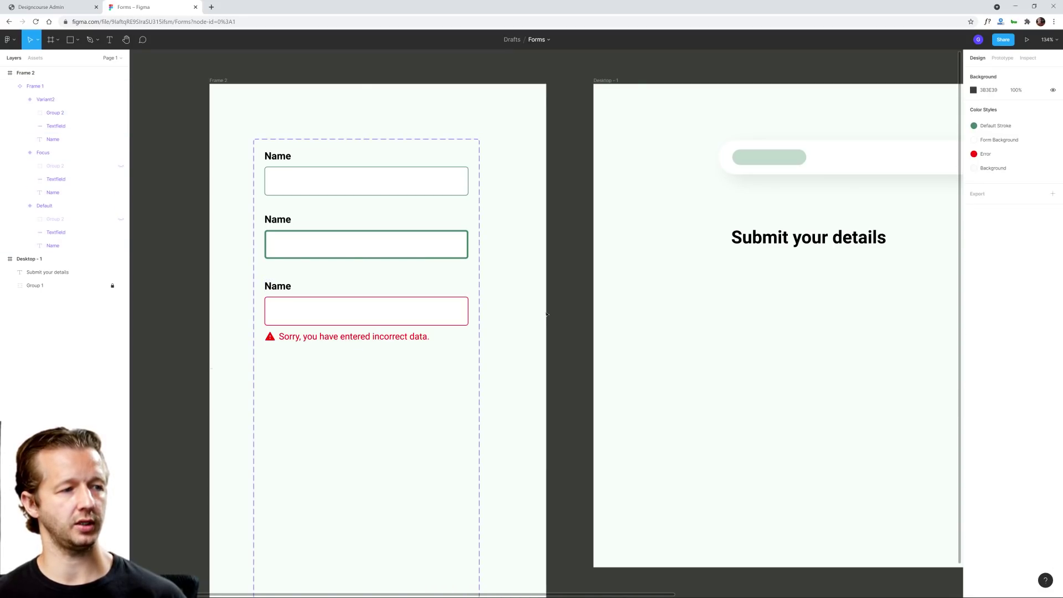
{"action": "left_click", "coordinate": [1029, 200]}
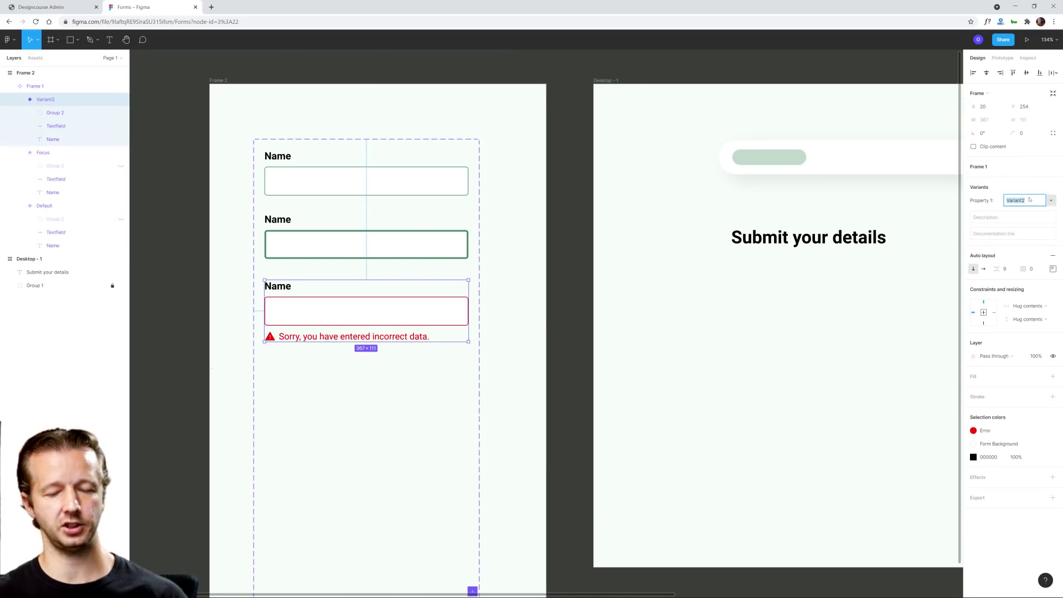
{"action": "type", "text": "Error"}
{"action": "key", "text": "Return"}
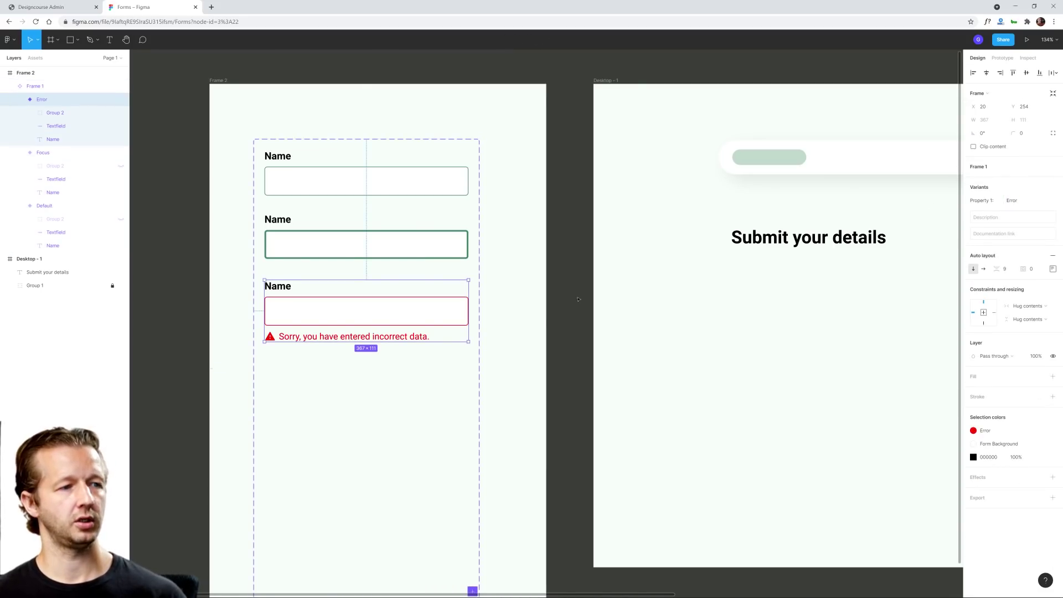
{"action": "left_click", "coordinate": [519, 299]}
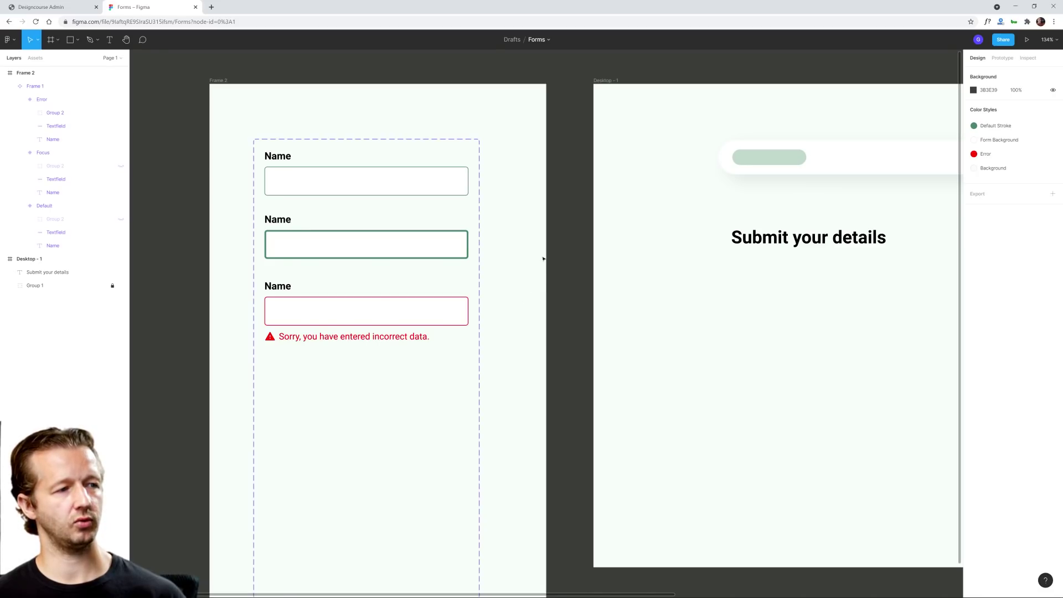
Step: Shorten the component set to about 388 px high and reposition it in Frame 2 at about X 52, Y 138
{"action": "scroll", "coordinate": [545, 274], "scroll_direction": "down", "scroll_amount": 3}
{"action": "left_click", "coordinate": [379, 271]}
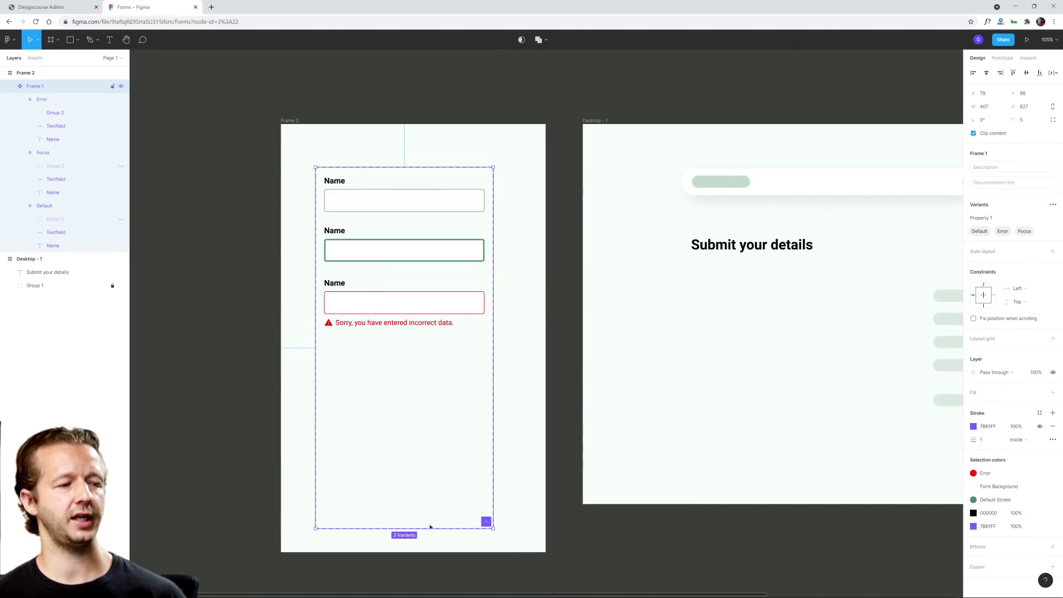
{"action": "left_click_drag", "start_coordinate": [425, 526], "coordinate": [437, 348]}
{"action": "left_click", "coordinate": [439, 348]}
{"action": "left_click_drag", "start_coordinate": [332, 170], "coordinate": [317, 190]}
{"action": "left_click", "coordinate": [418, 376]}
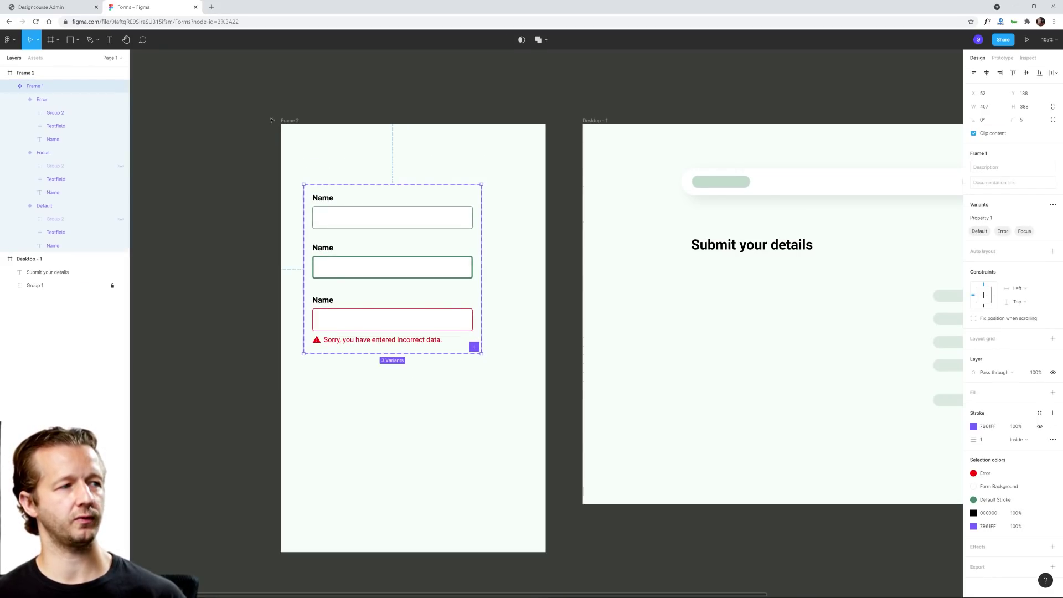
Step: Add a "Textfields" text heading above the component set in Frame 2
{"action": "left_click", "coordinate": [313, 149]}
{"action": "left_click", "coordinate": [103, 46]}
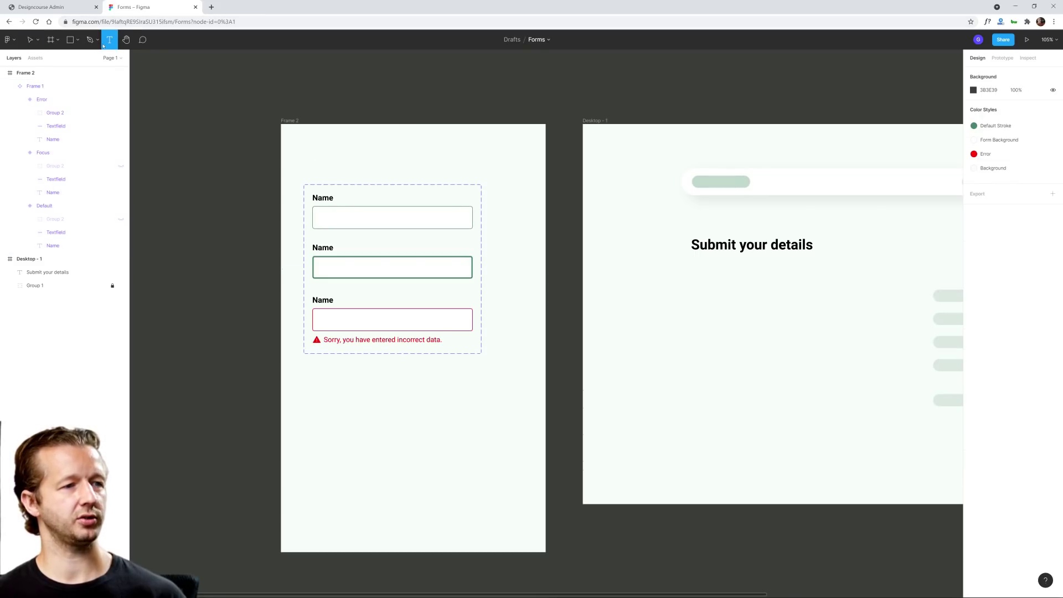
{"action": "left_click", "coordinate": [304, 166]}
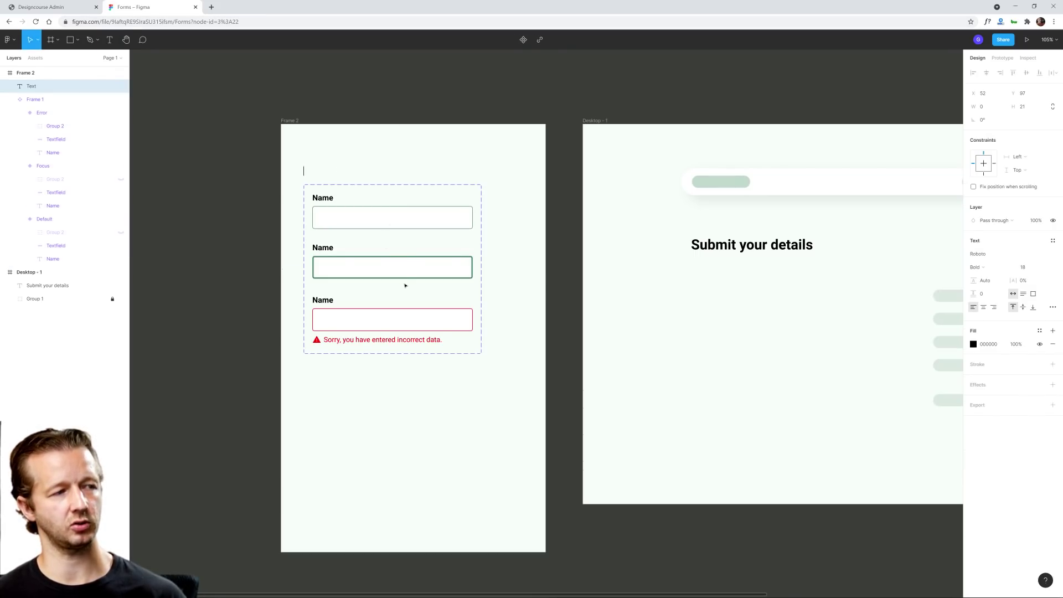
{"action": "type", "text": "Textfields"}
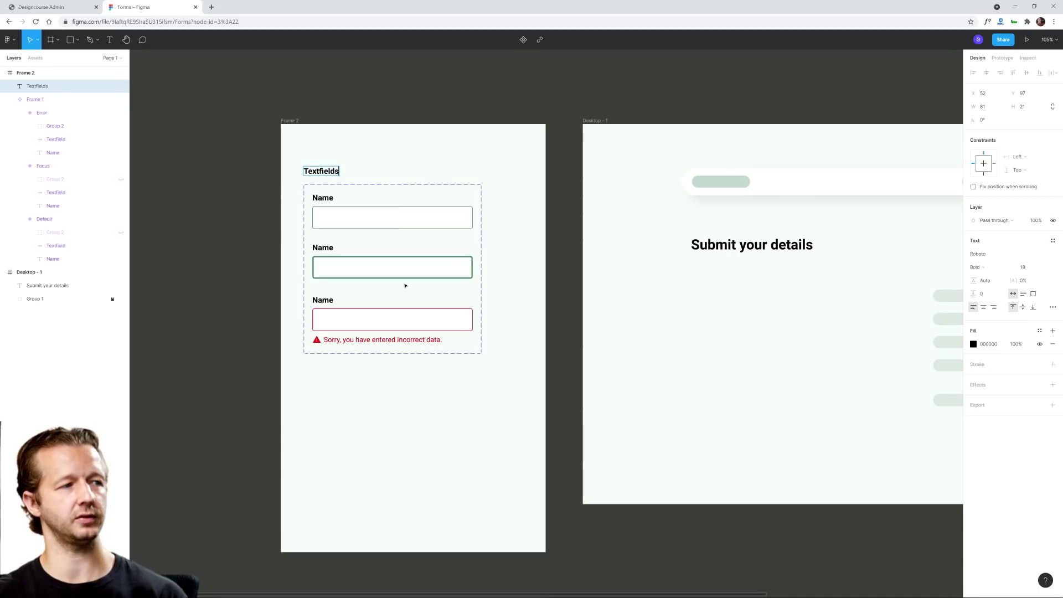
{"action": "key", "text": "Escape"}
Step: Set the Textfields heading's font size to 30 and move it up to leave space above the component set
{"action": "left_click", "coordinate": [1016, 269]}
{"action": "type", "text": "20"}
{"action": "key", "text": "Return"}
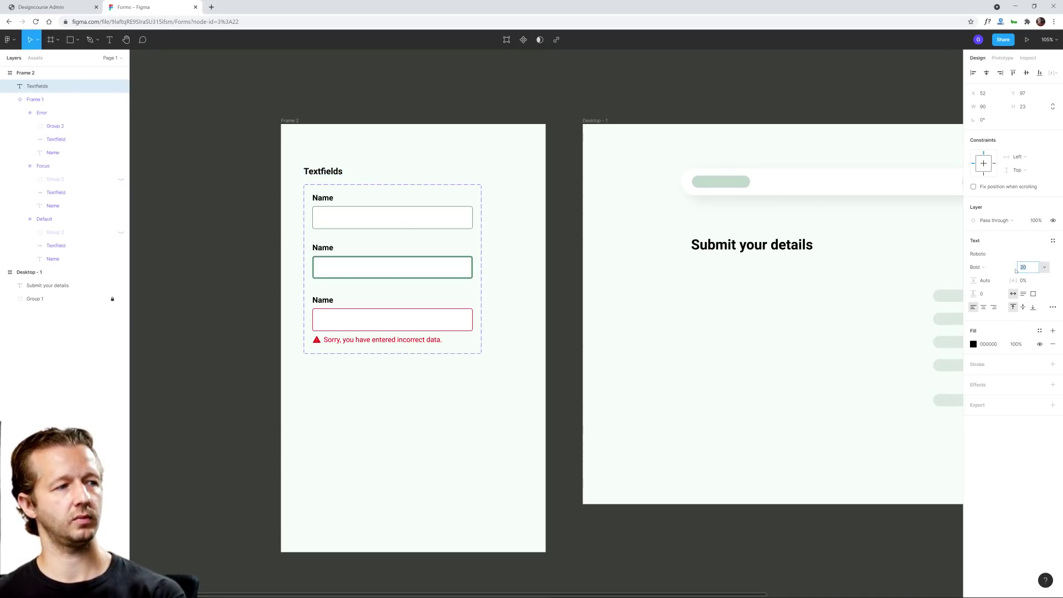
{"action": "type", "text": "30"}
{"action": "key", "text": "Return"}
{"action": "left_click_drag", "start_coordinate": [333, 178], "coordinate": [334, 161]}
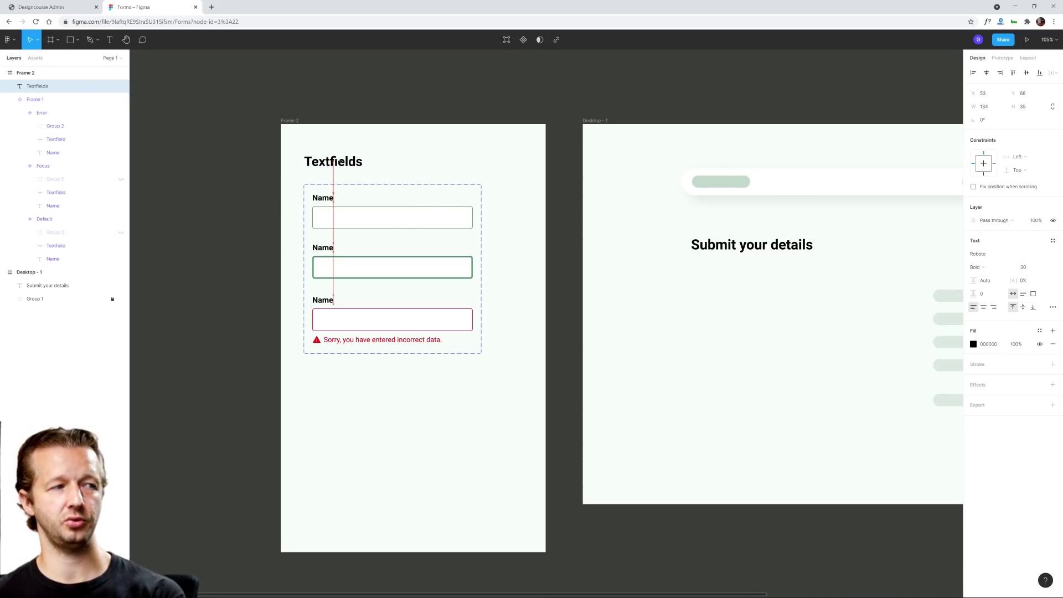
{"action": "left_click", "coordinate": [427, 164]}
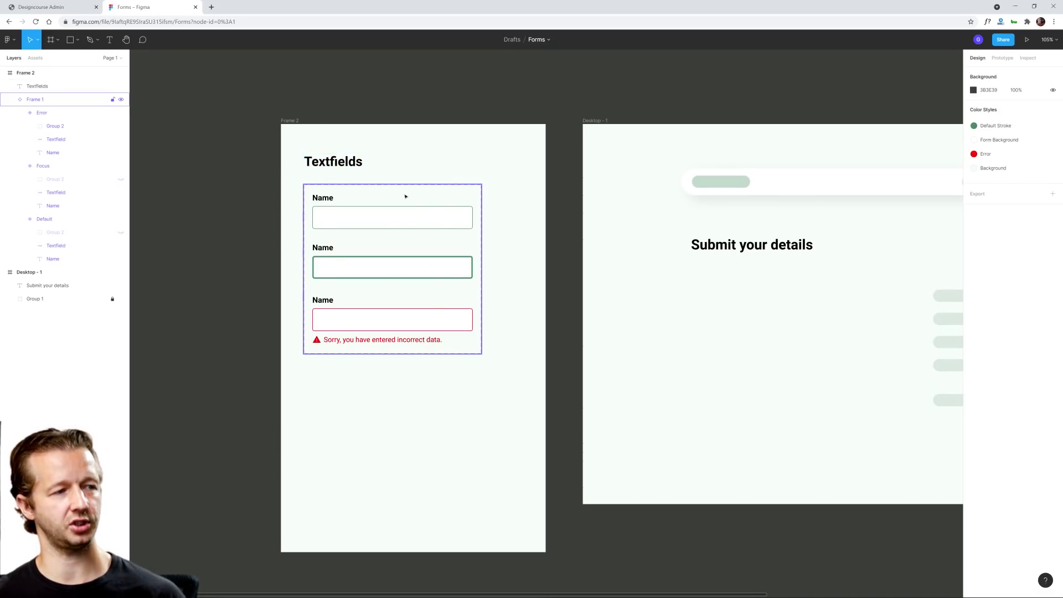
Step: Shorten Frame 2 from its lower edge to trim the empty space below the component set
{"action": "left_click", "coordinate": [290, 121]}
{"action": "left_click_drag", "start_coordinate": [454, 554], "coordinate": [484, 508]}
{"action": "left_click", "coordinate": [471, 423]}
Step: Create an On click prototype connection from the Default variant that changes it to the Focus variant
{"action": "scroll", "coordinate": [441, 403], "scroll_direction": "right", "scroll_amount": 5}
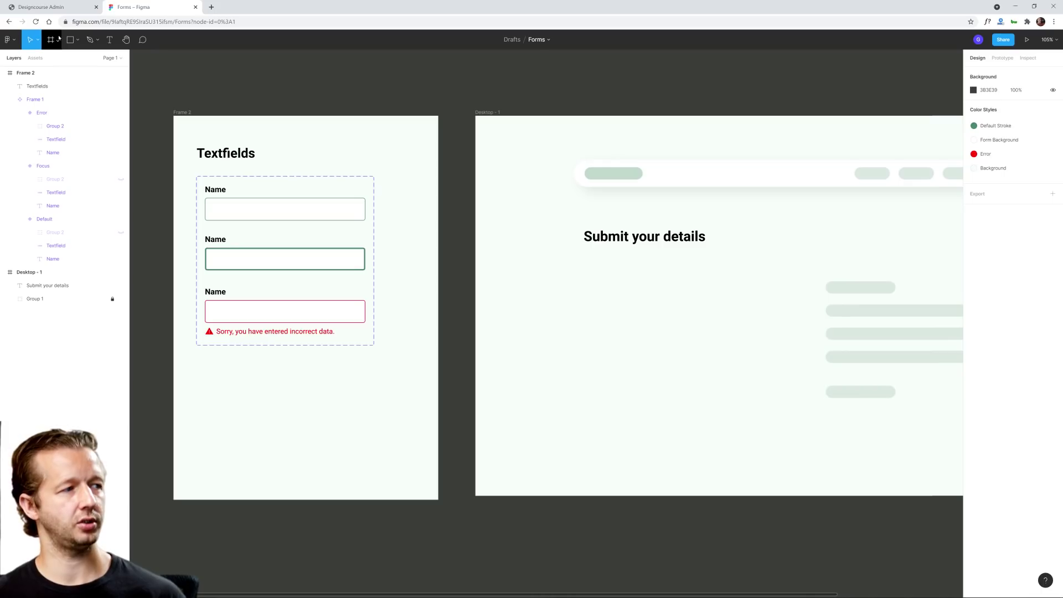
{"action": "left_click", "coordinate": [251, 192]}
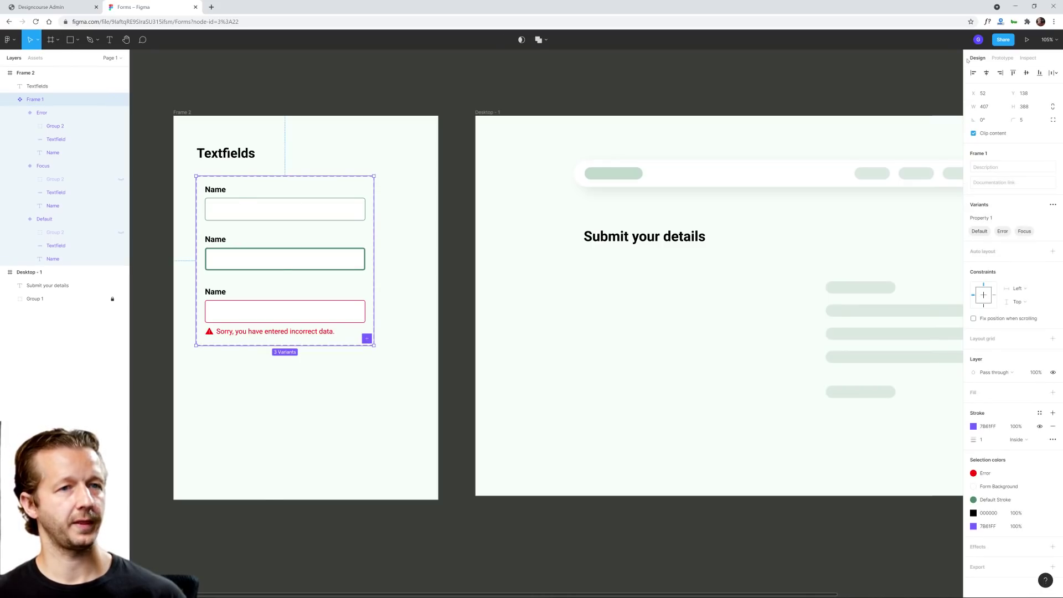
{"action": "left_click", "coordinate": [1002, 58]}
{"action": "left_click", "coordinate": [308, 215]}
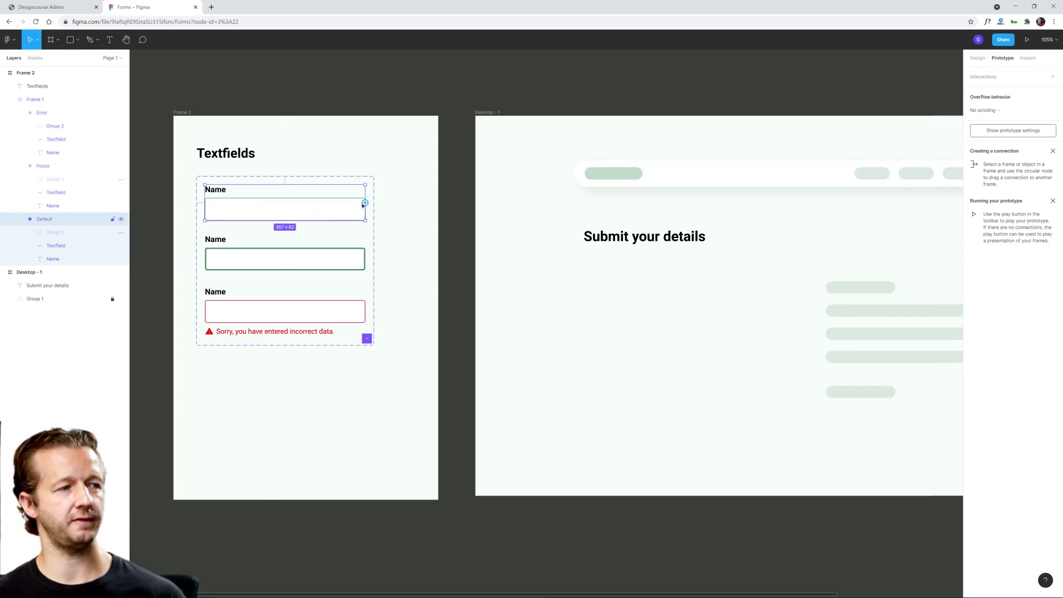
{"action": "left_click_drag", "start_coordinate": [365, 203], "coordinate": [341, 264]}
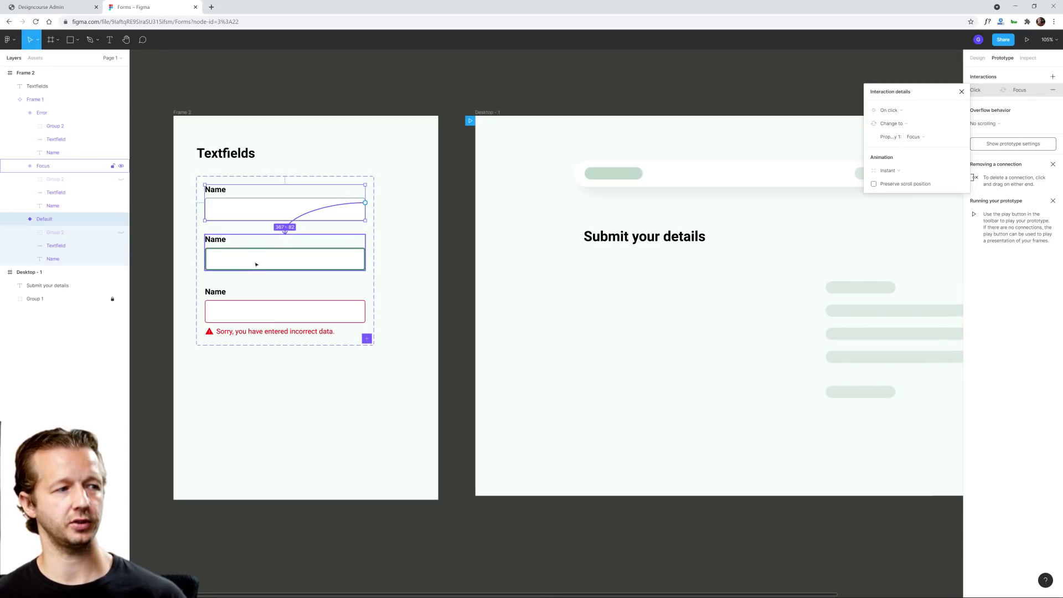
Step: Create a Change to prototype connection from the Focus variant to the Error variant
{"action": "left_click", "coordinate": [313, 258]}
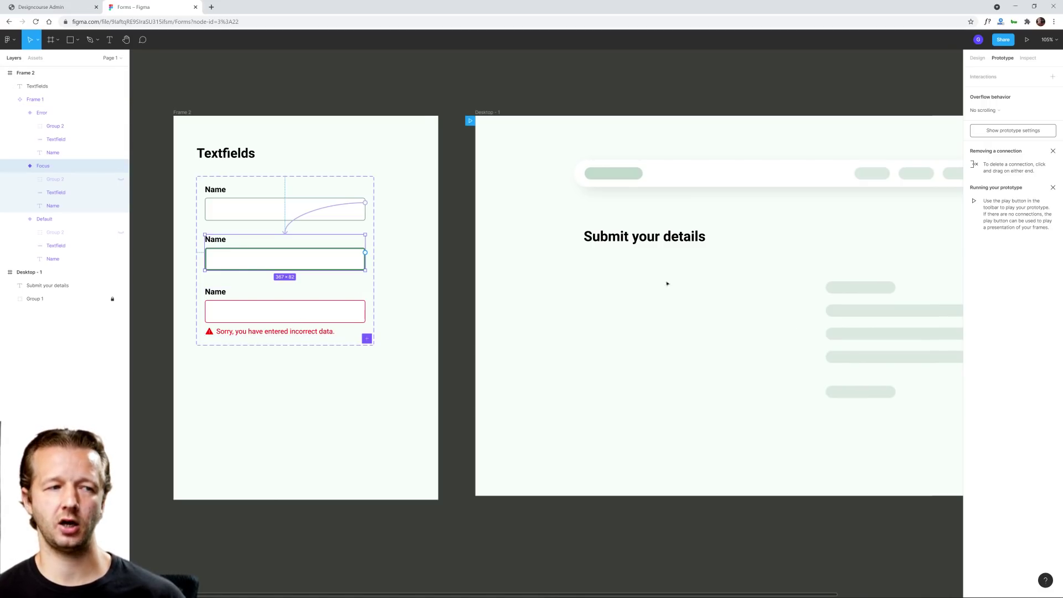
{"action": "left_click_drag", "start_coordinate": [596, 297], "coordinate": [767, 395]}
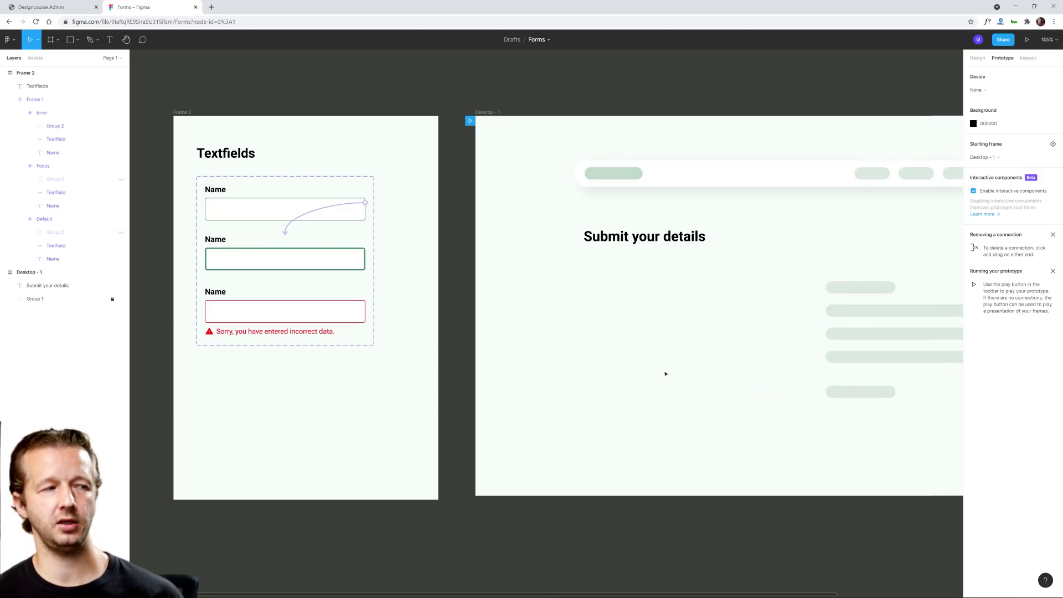
{"action": "left_click", "coordinate": [315, 256]}
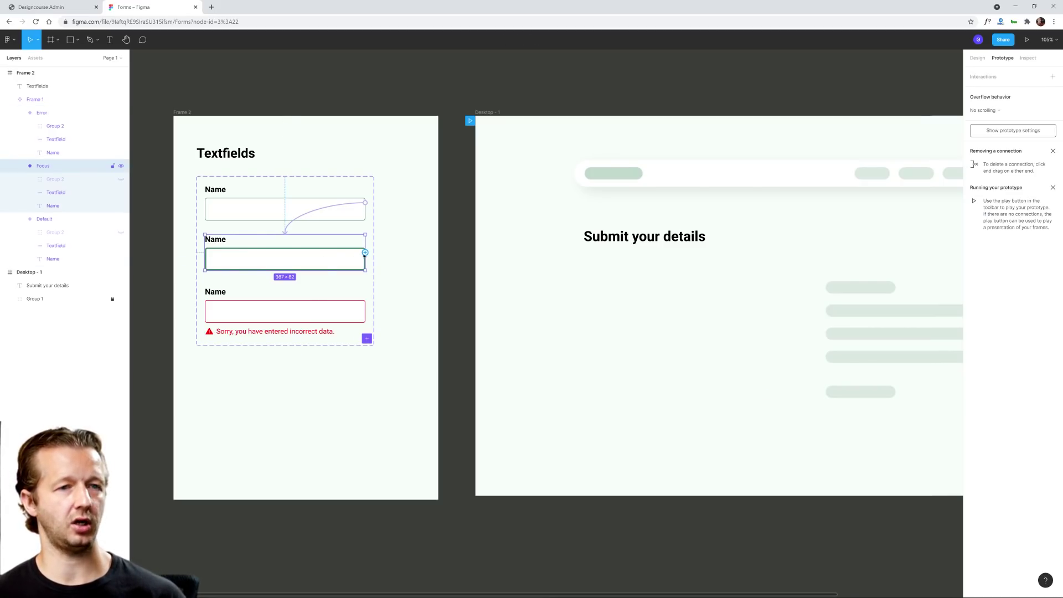
{"action": "left_click_drag", "start_coordinate": [364, 255], "coordinate": [304, 304]}
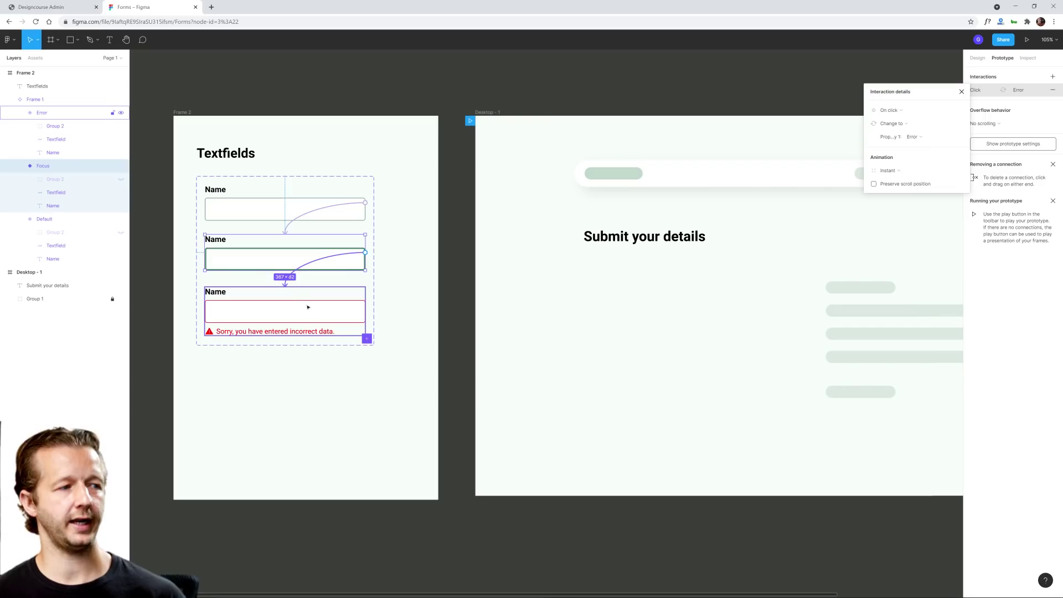
Step: Change the trigger of the Focus-to-Error interaction to Key/gamepad with Enter as its key
{"action": "left_click", "coordinate": [875, 112]}
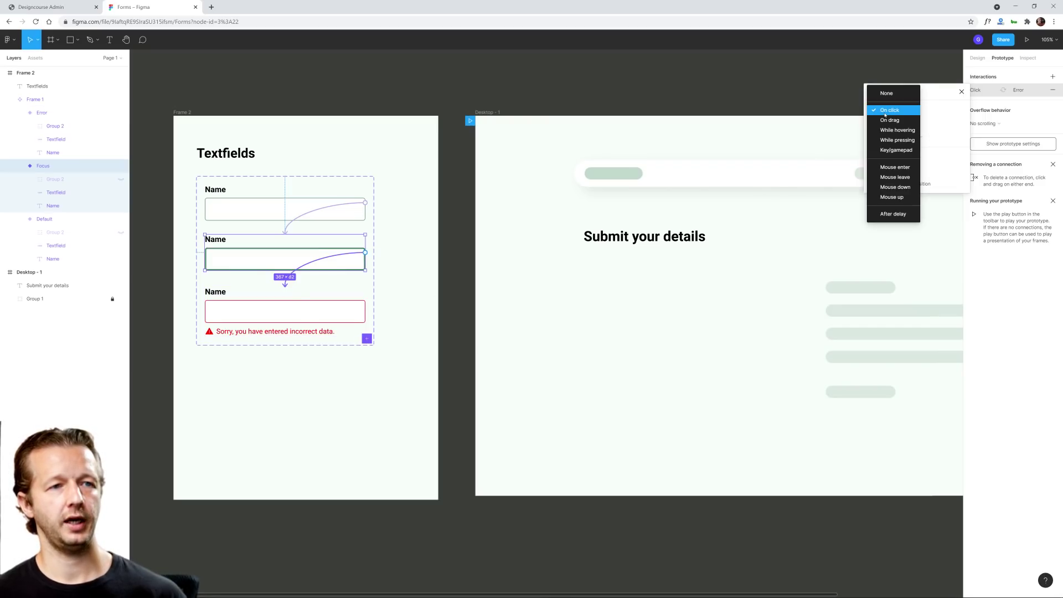
{"action": "left_click", "coordinate": [887, 150]}
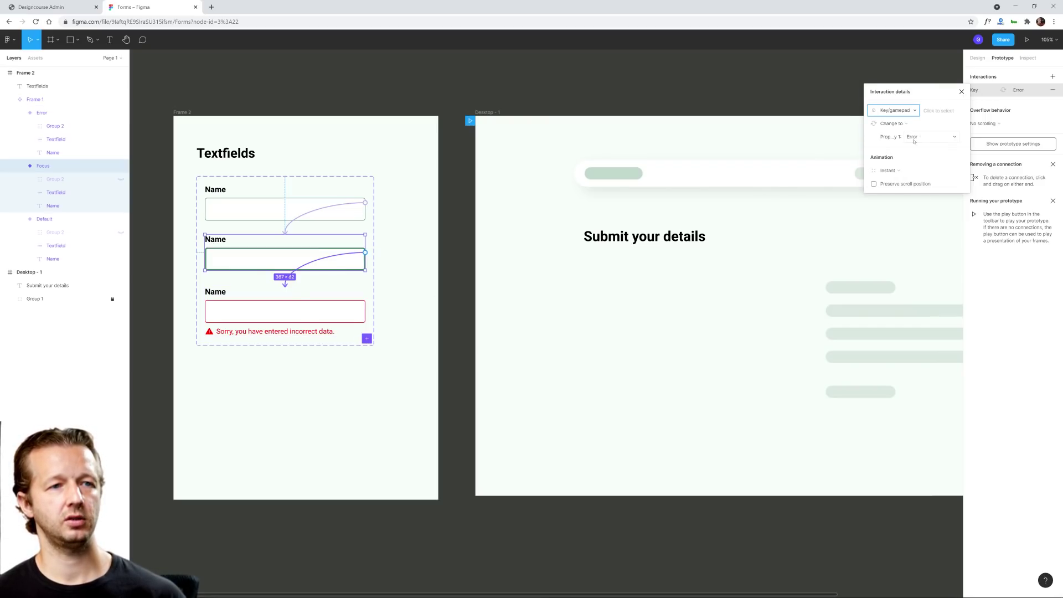
{"action": "left_click", "coordinate": [942, 112]}
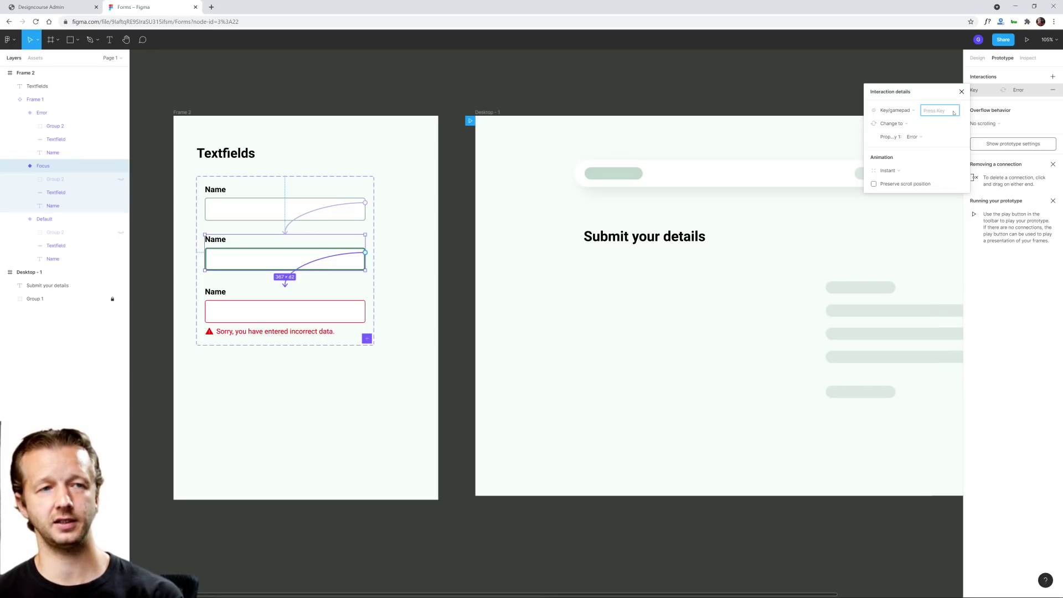
{"action": "key", "text": "Return"}
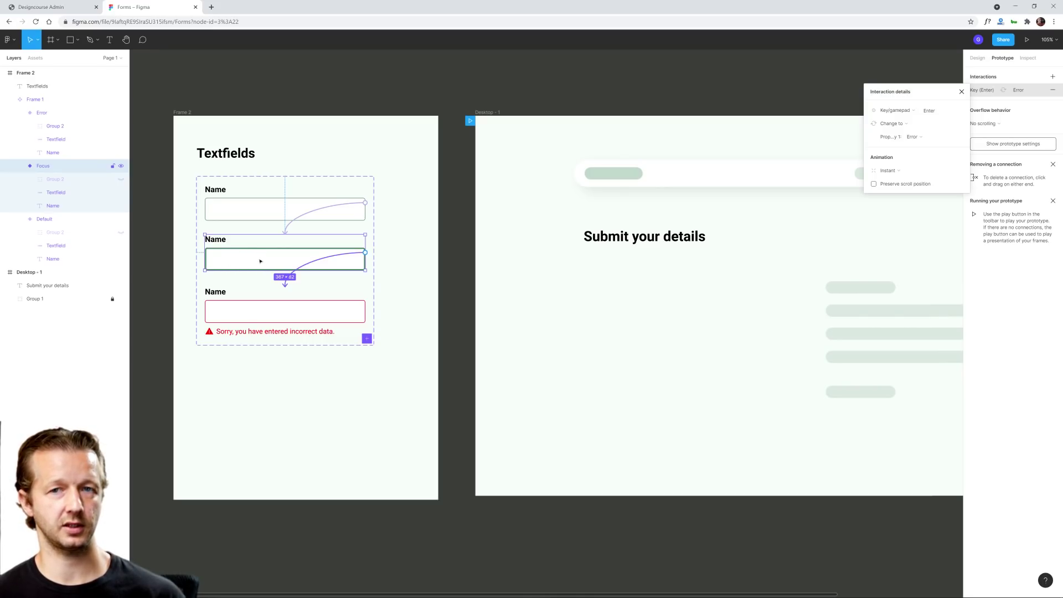
Step: Connect the Error variant back to the Default variant with a Change to interaction triggered by Key/gamepad with Esc
{"action": "left_click", "coordinate": [288, 314]}
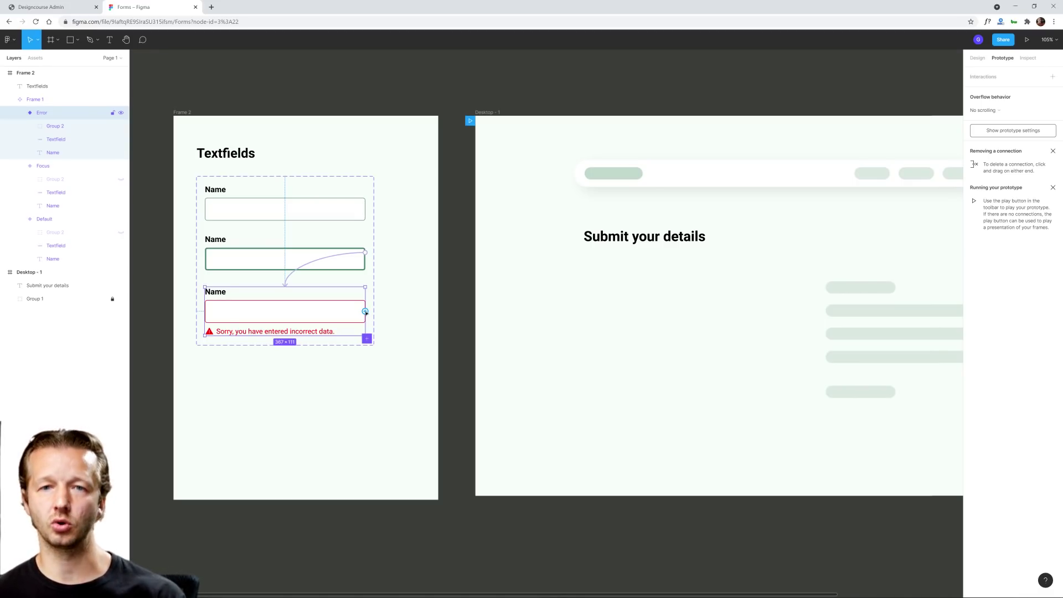
{"action": "left_click_drag", "start_coordinate": [365, 311], "coordinate": [353, 194]}
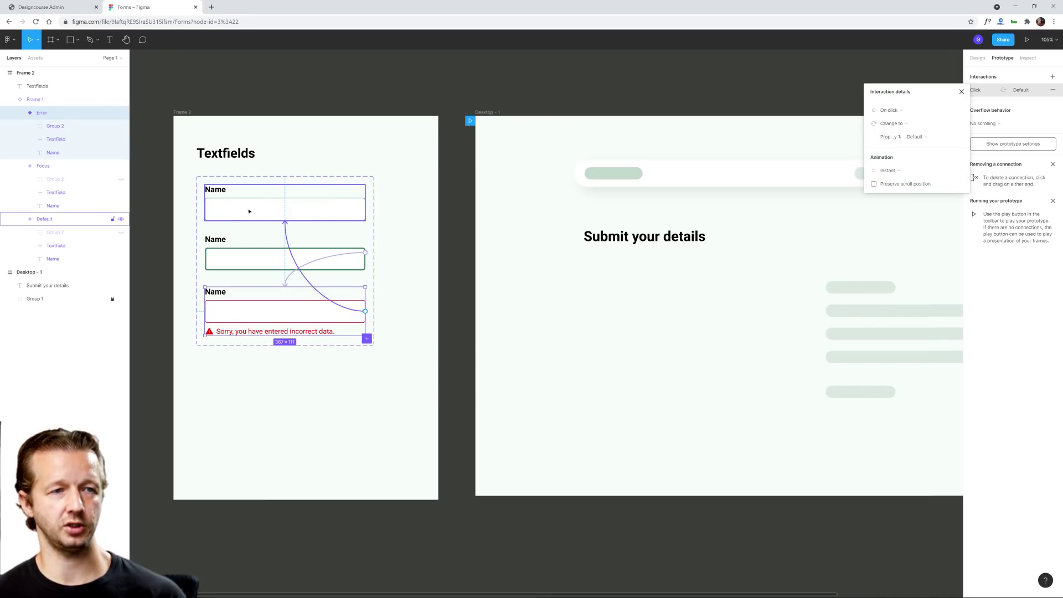
{"action": "left_click", "coordinate": [889, 110]}
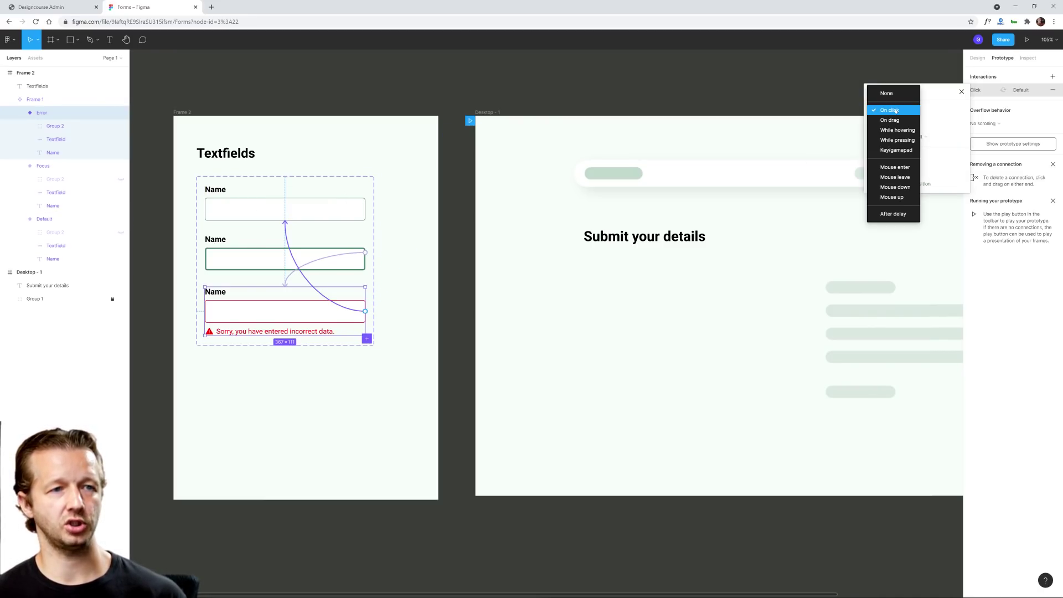
{"action": "left_click", "coordinate": [919, 148]}
{"action": "left_click", "coordinate": [944, 111]}
{"action": "key", "text": "Escape"}
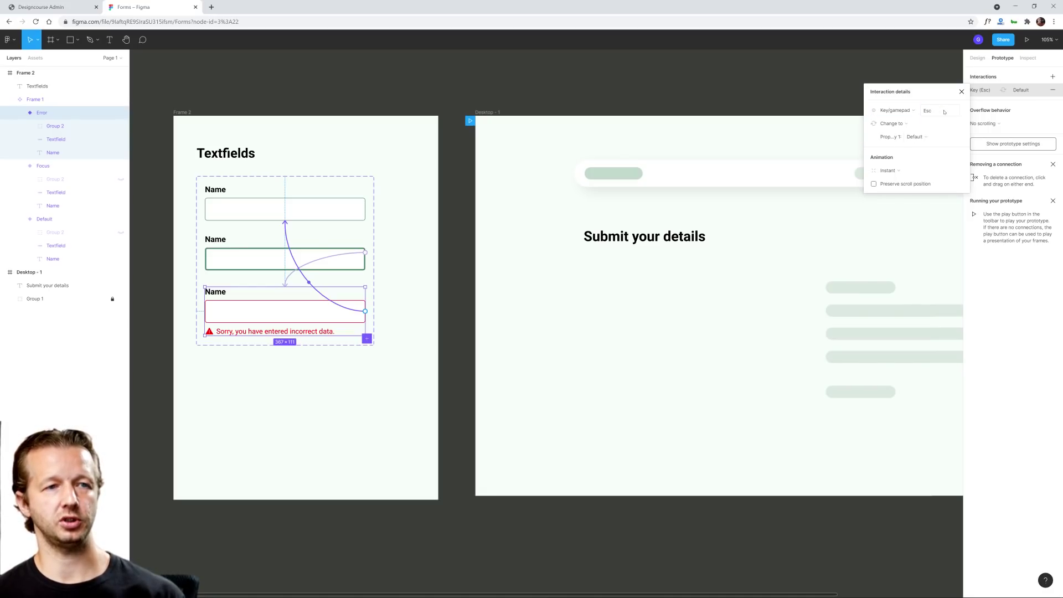
{"action": "left_click", "coordinate": [303, 365]}
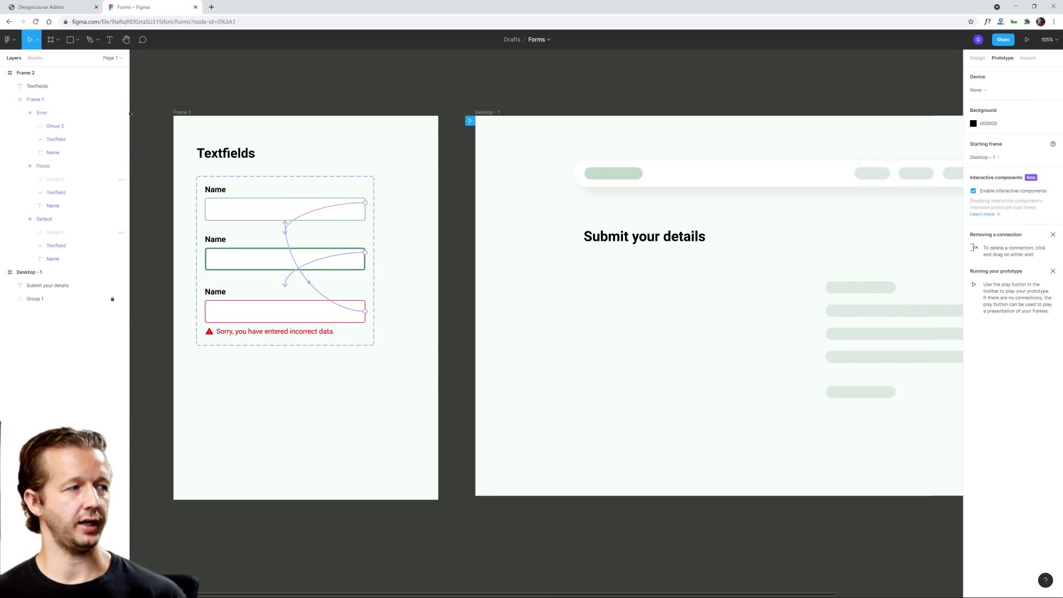
Step: Check the local components in the assets and rename Frame 2 as Components
{"action": "left_click", "coordinate": [35, 58]}
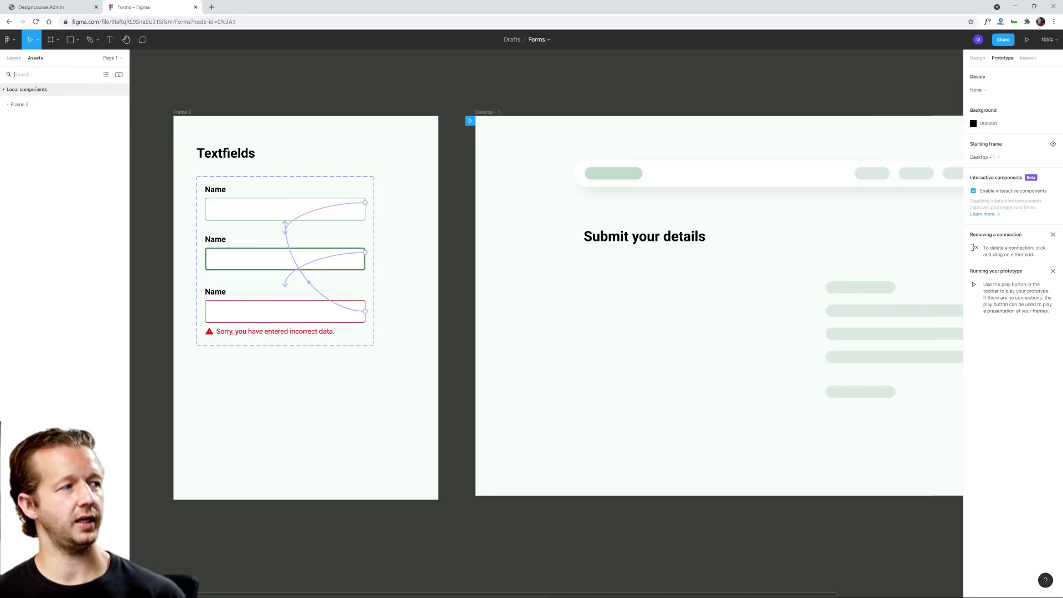
{"action": "left_click", "coordinate": [8, 104]}
{"action": "left_click", "coordinate": [188, 113]}
{"action": "key", "text": "ctrl+r"}
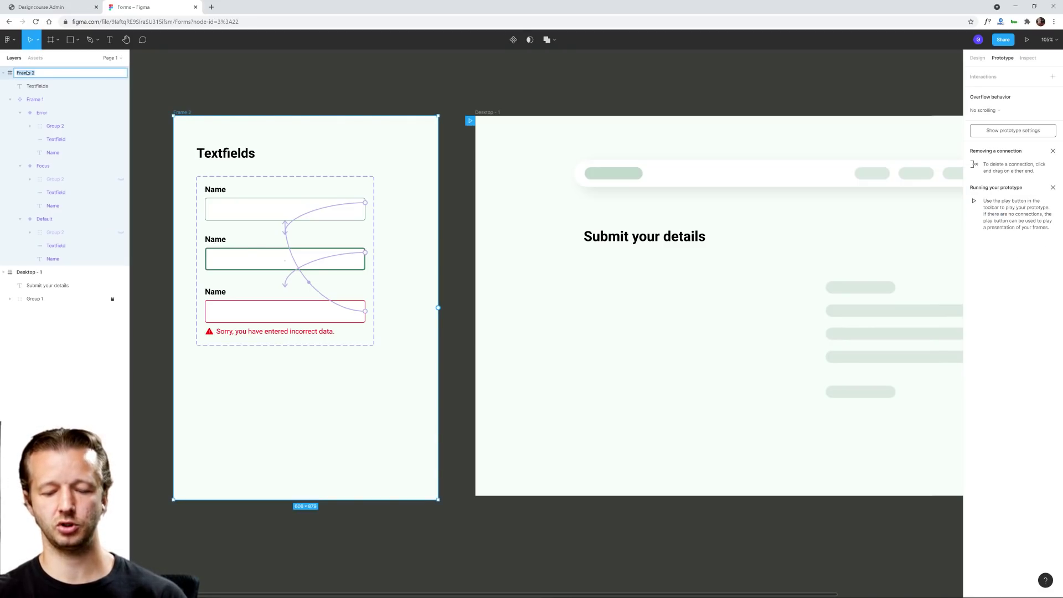
{"action": "type", "text": "Components"}
{"action": "key", "text": "Return"}
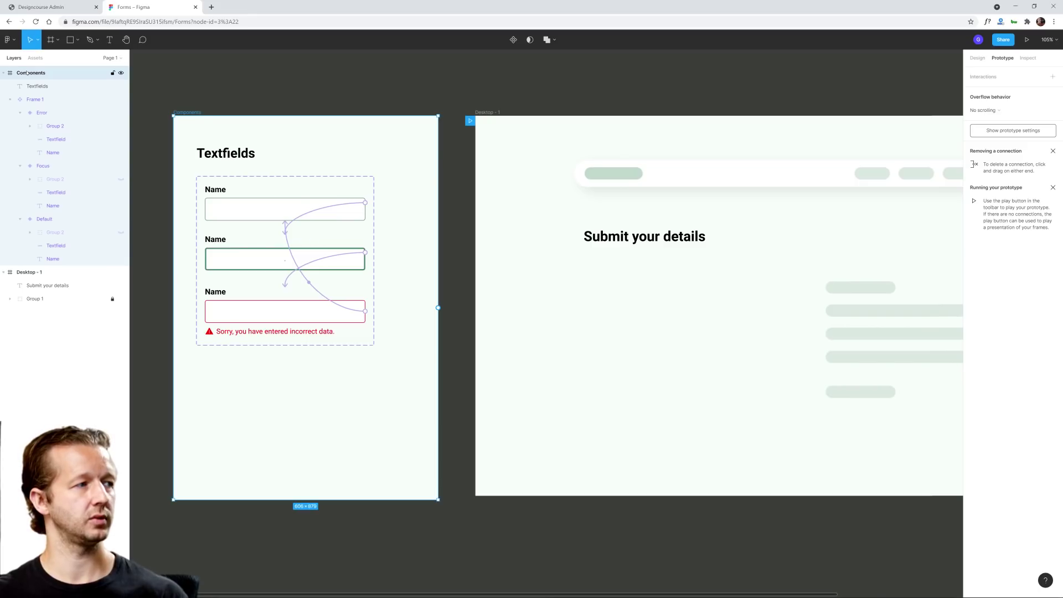
{"action": "left_click", "coordinate": [240, 106]}
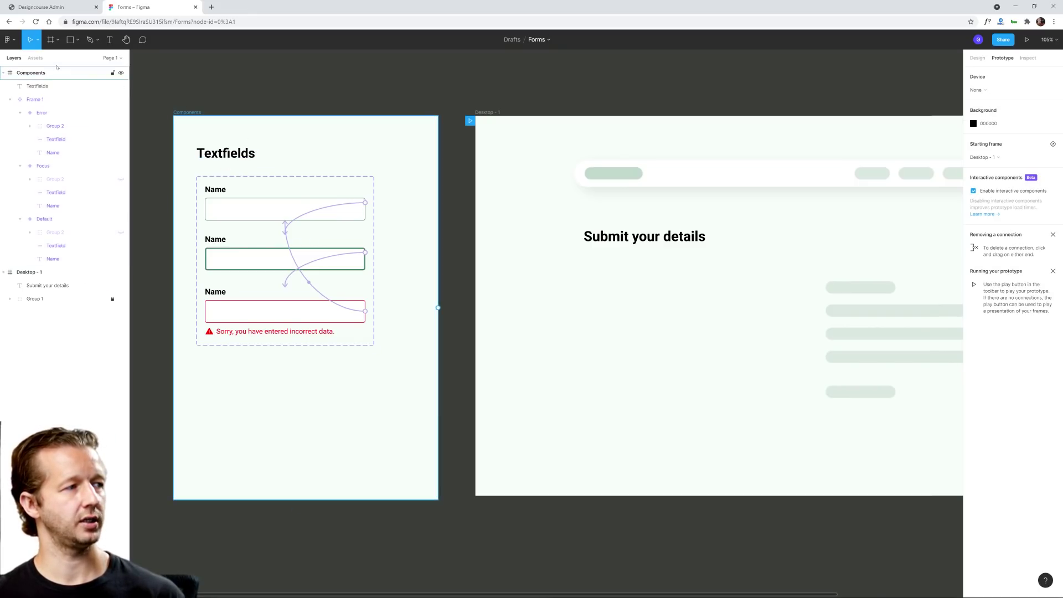
Step: Locate the component set from the local assets and rename it from Frame 1 to Textfield
{"action": "left_click", "coordinate": [35, 58]}
{"action": "left_click", "coordinate": [27, 122]}
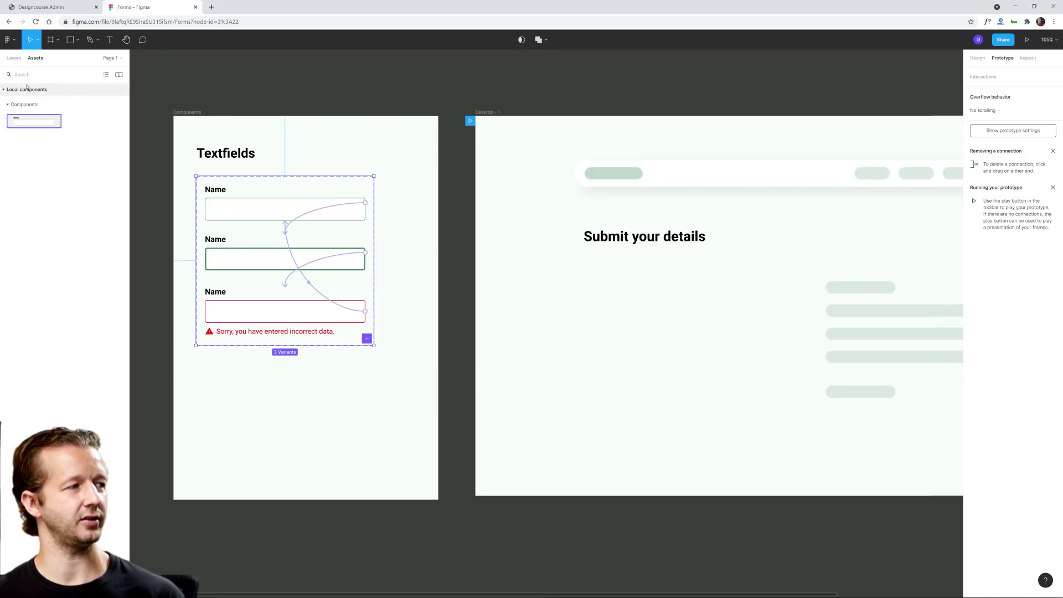
{"action": "left_click", "coordinate": [14, 58]}
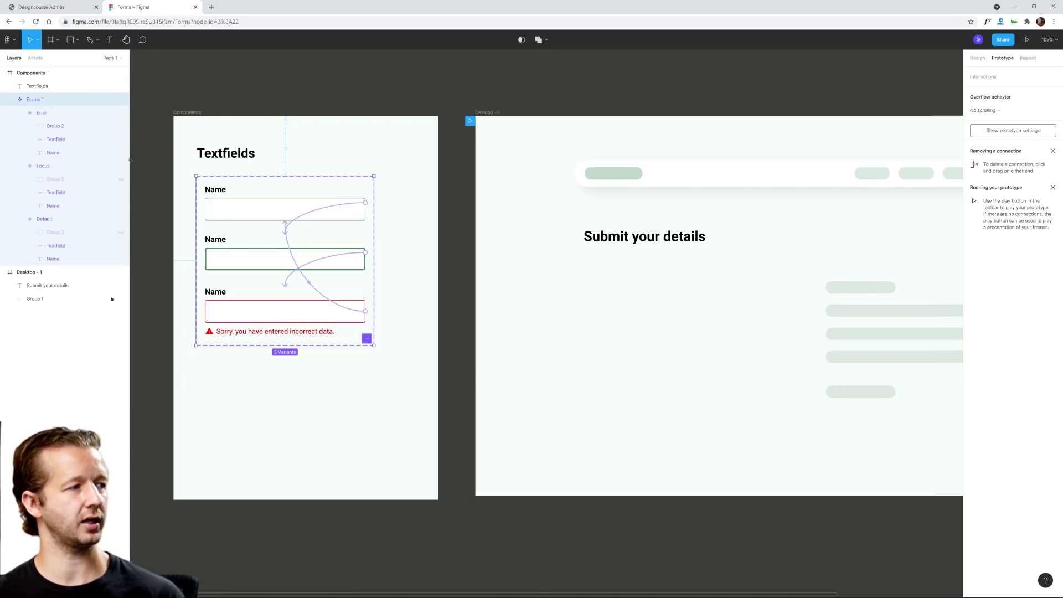
{"action": "double_click", "coordinate": [39, 100]}
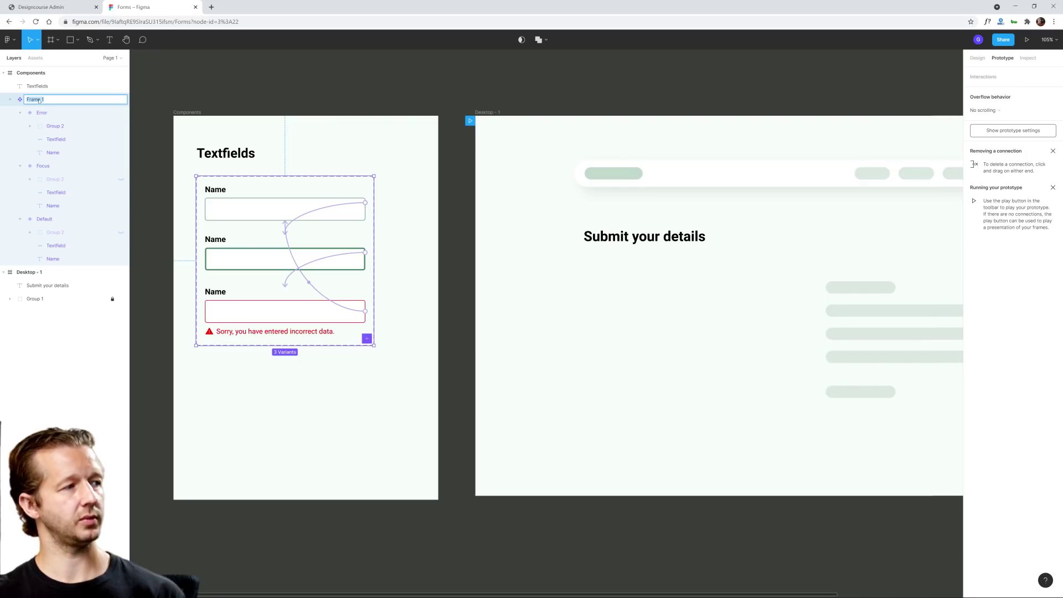
{"action": "type", "text": "Textf"}
{"action": "key", "text": "BackSpace"}
{"action": "type", "text": "f"}
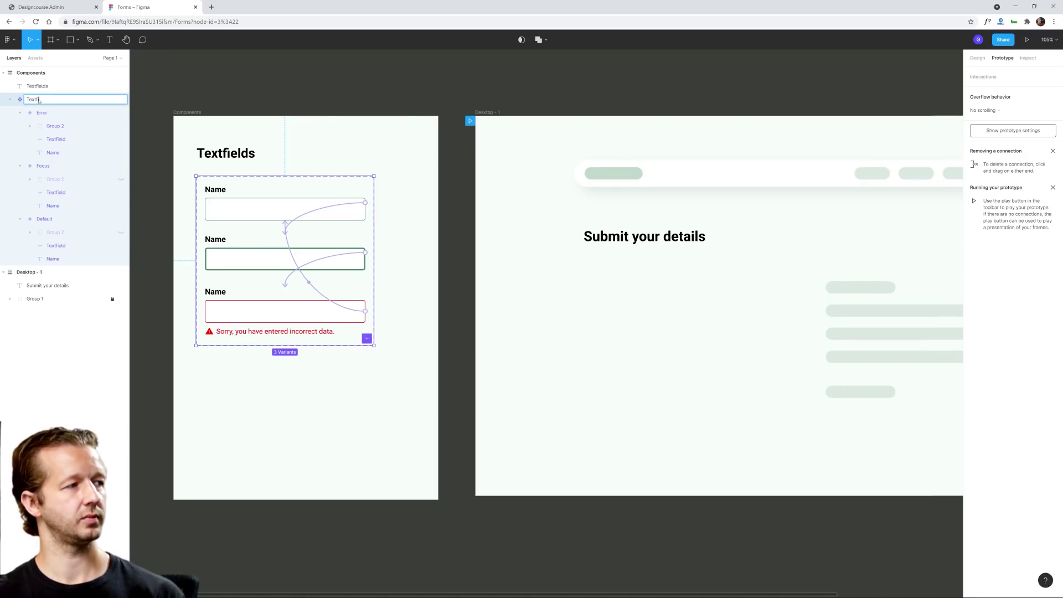
{"action": "type", "text": "ield"}
{"action": "key", "text": "Return"}
Step: Place an instance of the Textfield component on Desktop - 1 below the Submit your details heading, aligned with its start
{"action": "left_click", "coordinate": [35, 57]}
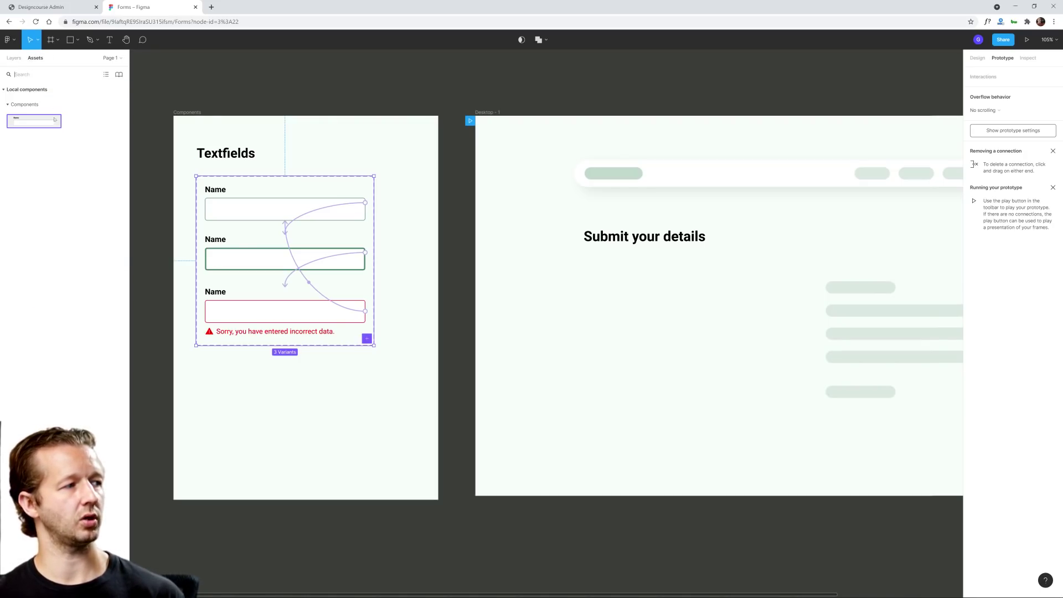
{"action": "left_click_drag", "start_coordinate": [55, 119], "coordinate": [679, 292]}
{"action": "left_click", "coordinate": [693, 341]}
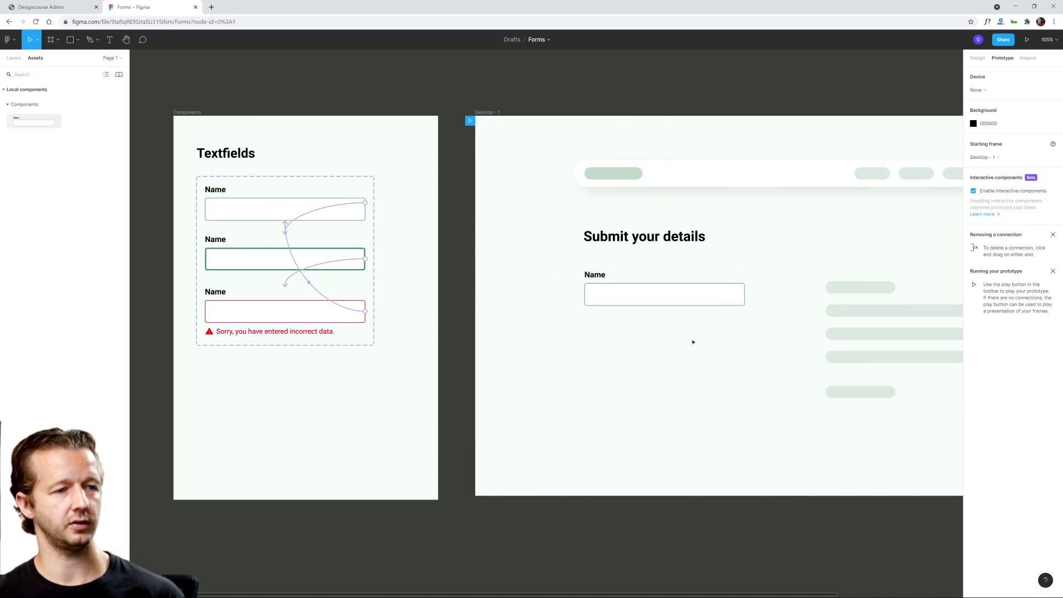
Step: Preview the Desktop - 1 prototype and test how the Name field switches between its states
{"action": "scroll", "coordinate": [693, 342], "scroll_direction": "right", "scroll_amount": 4}
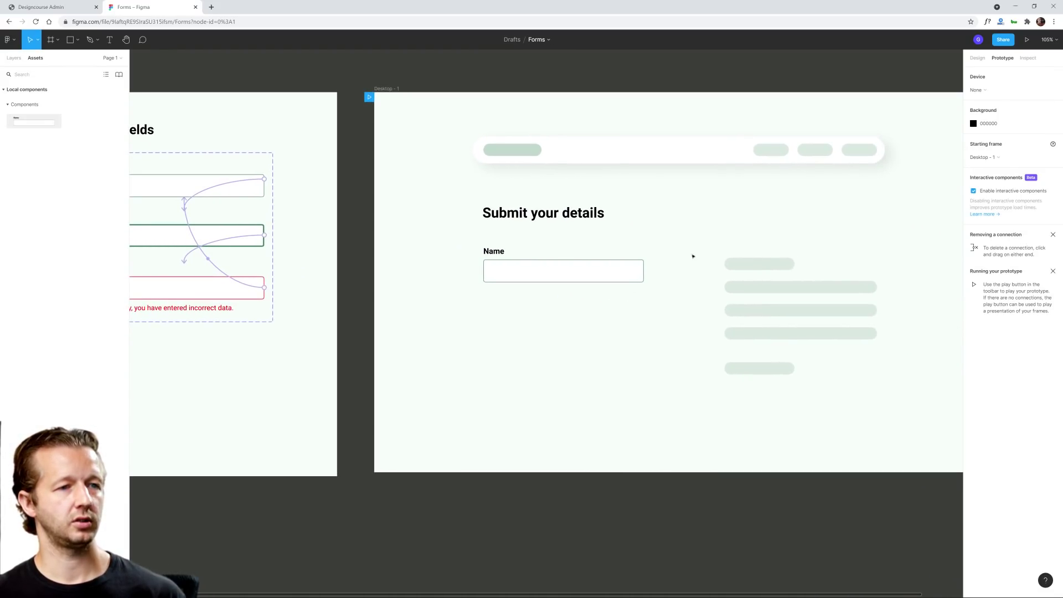
{"action": "left_click", "coordinate": [1024, 42]}
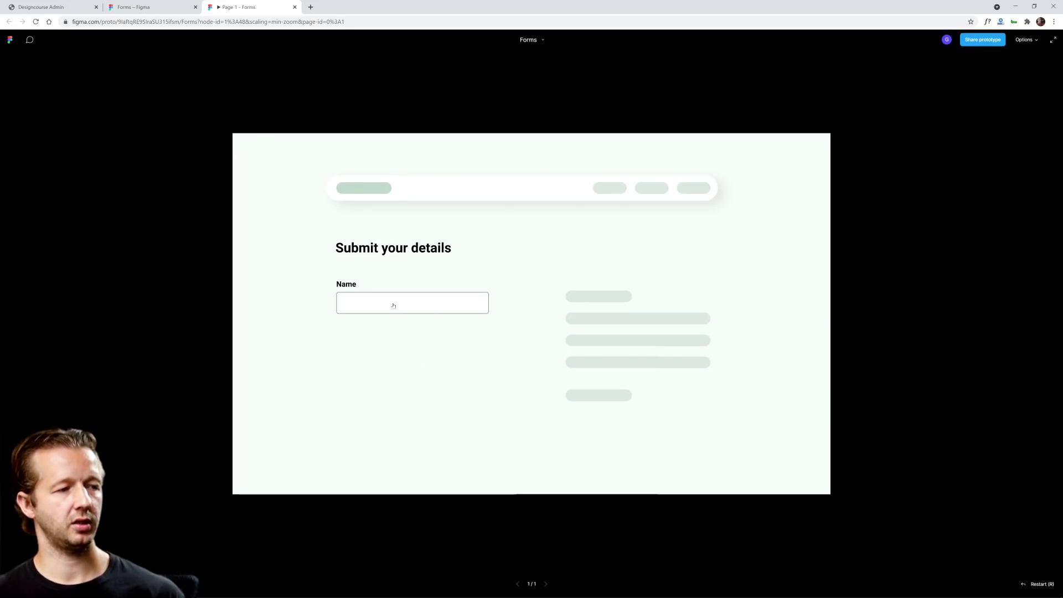
{"action": "left_click", "coordinate": [393, 305]}
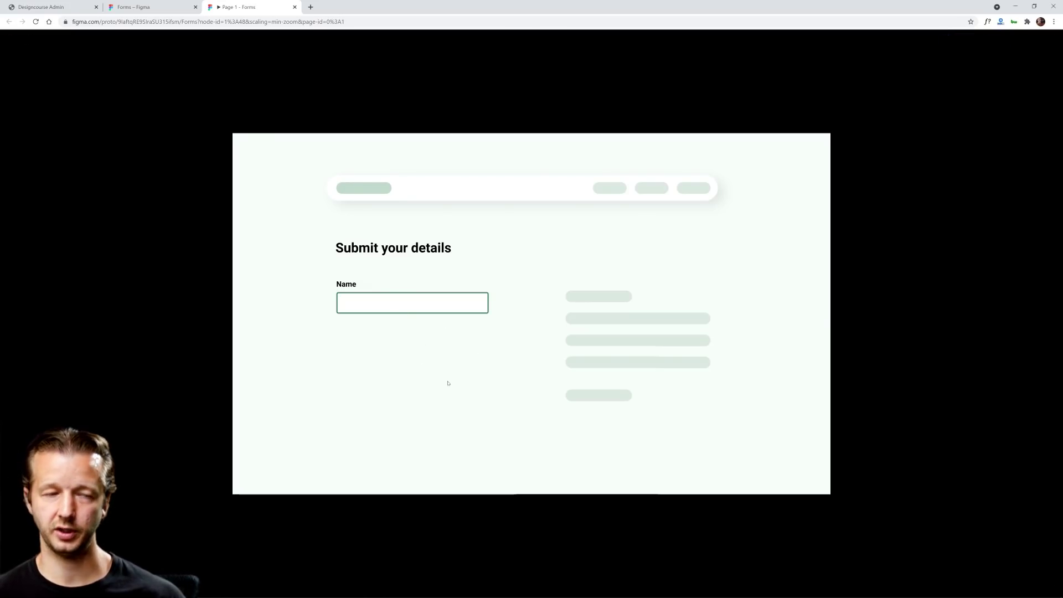
{"action": "left_click", "coordinate": [429, 306]}
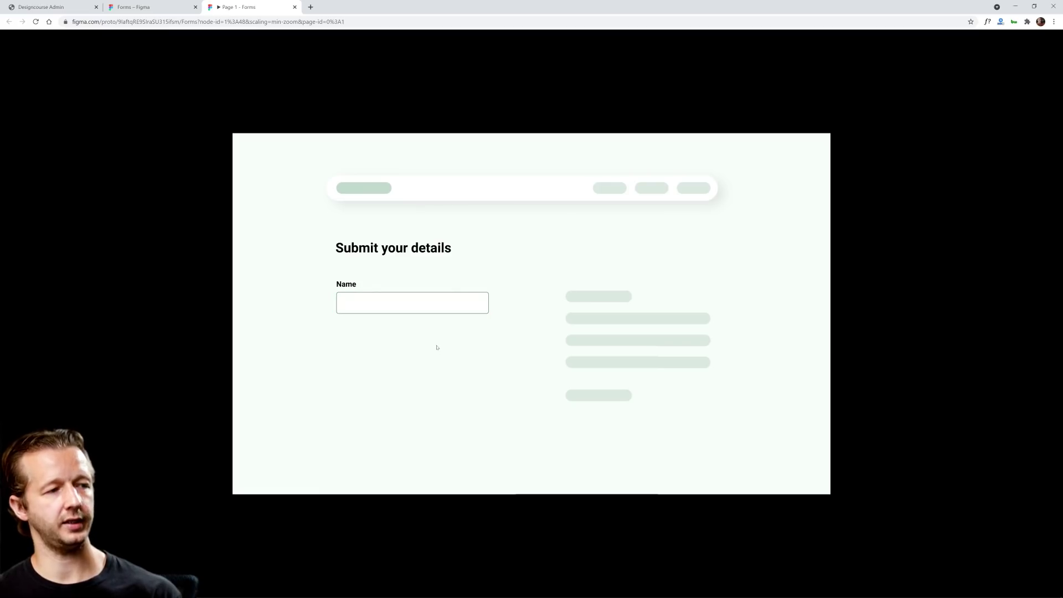
{"action": "left_click", "coordinate": [434, 306]}
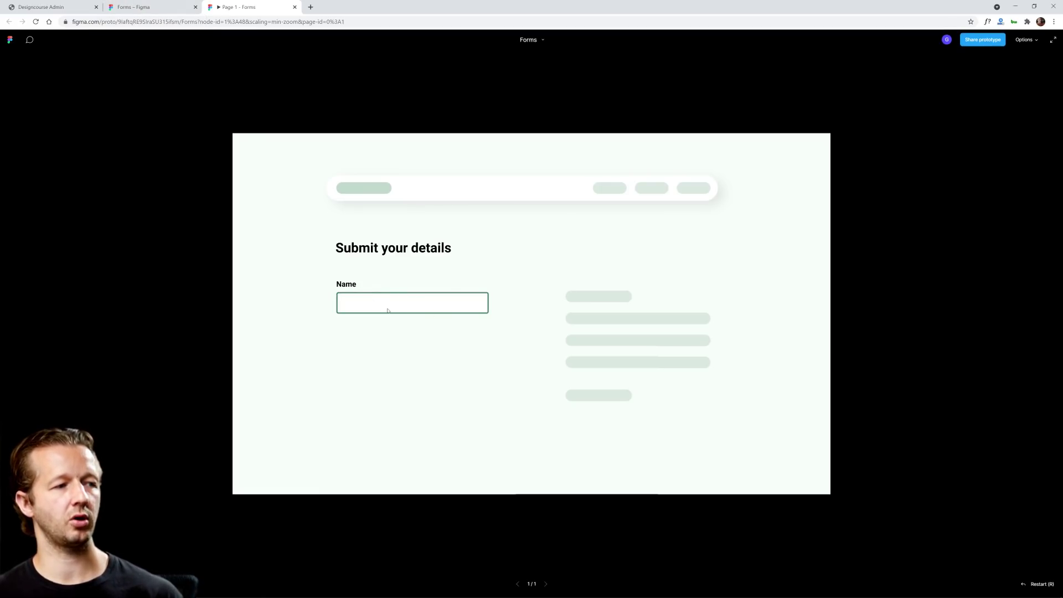
Step: Return to the design file and place a duplicate of the Name text field directly below the original
{"action": "left_click", "coordinate": [133, 10]}
{"action": "left_click", "coordinate": [497, 256]}
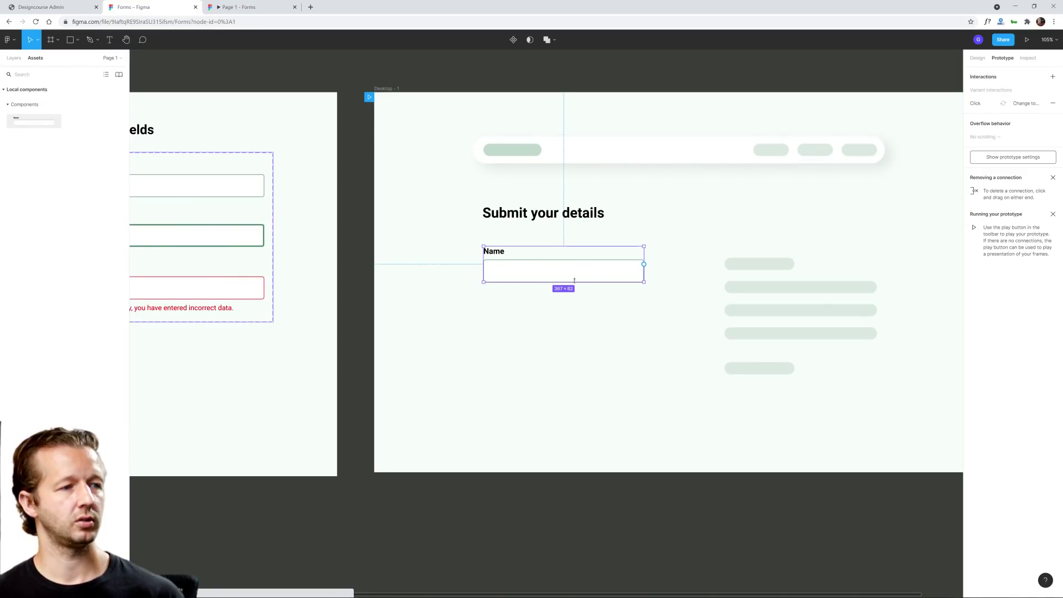
{"action": "key", "text": "ctrl+d"}
{"action": "left_click_drag", "start_coordinate": [560, 273], "coordinate": [561, 325]}
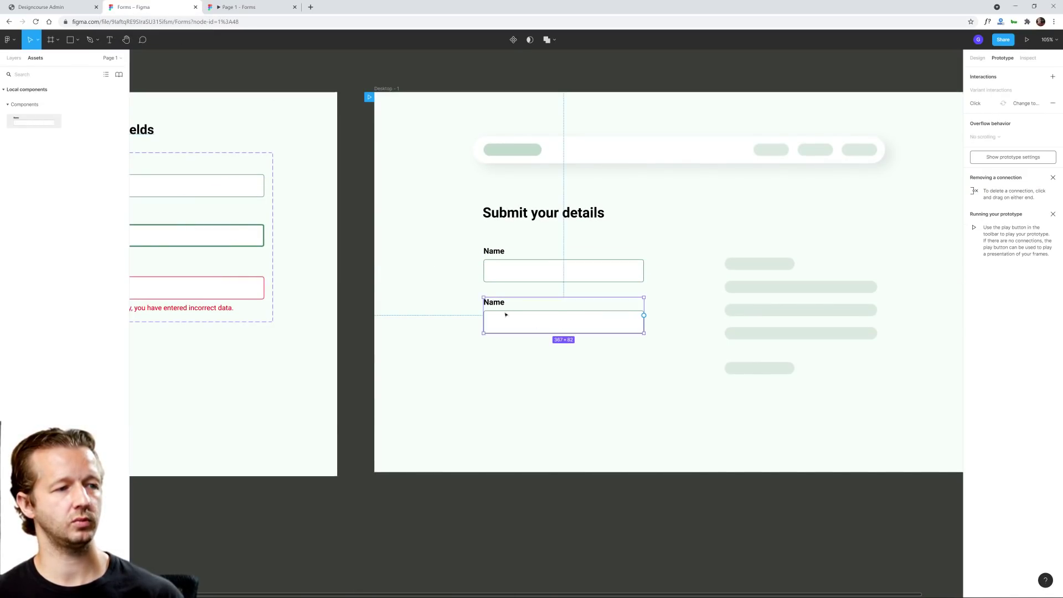
Step: Change the duplicated text field's label to "Email"
{"action": "double_click", "coordinate": [501, 304]}
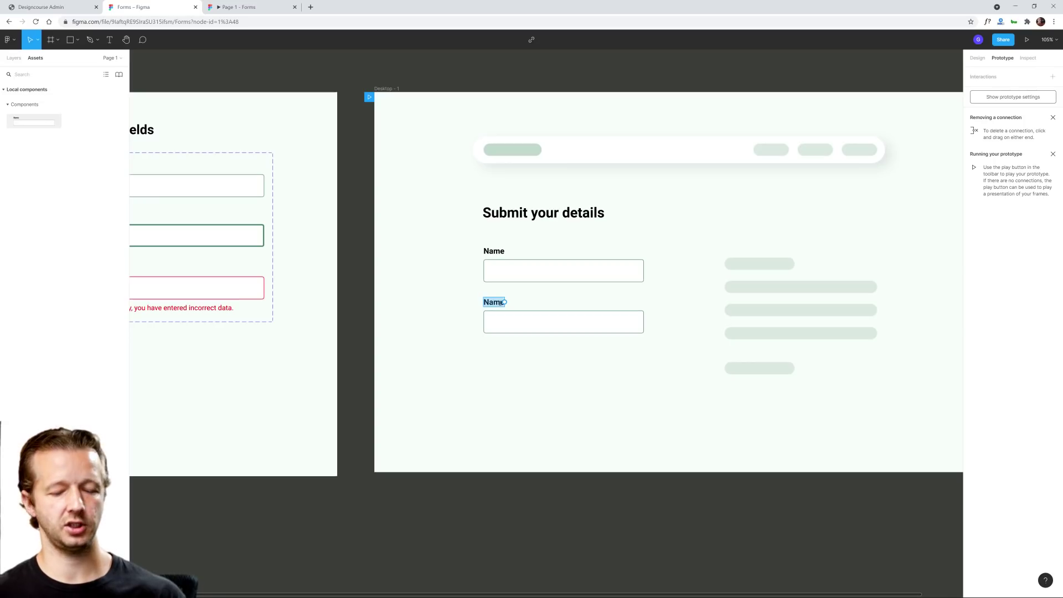
{"action": "type", "text": "Email"}
{"action": "key", "text": "Escape"}
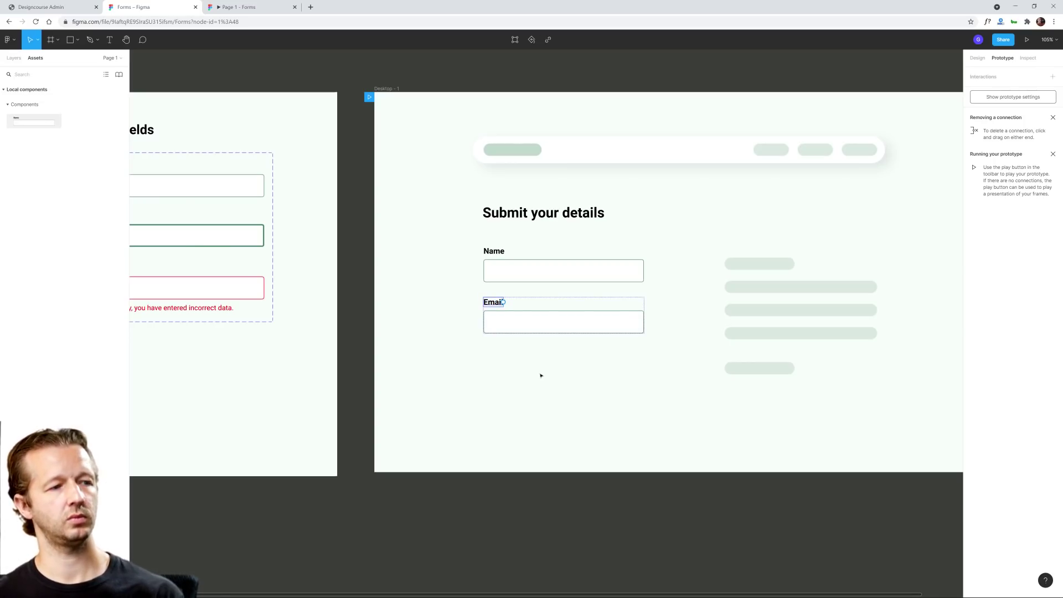
{"action": "left_click", "coordinate": [555, 375]}
Step: Test the Name field's error state in the prototype preview to check its spacing from the Email field
{"action": "scroll", "coordinate": [493, 375], "scroll_direction": "down", "scroll_amount": 3}
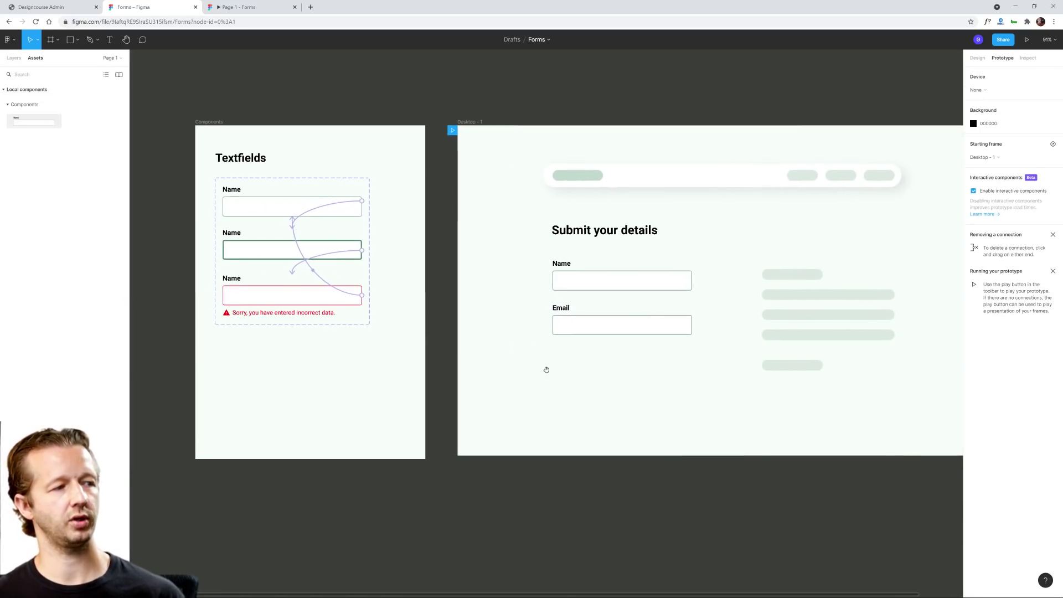
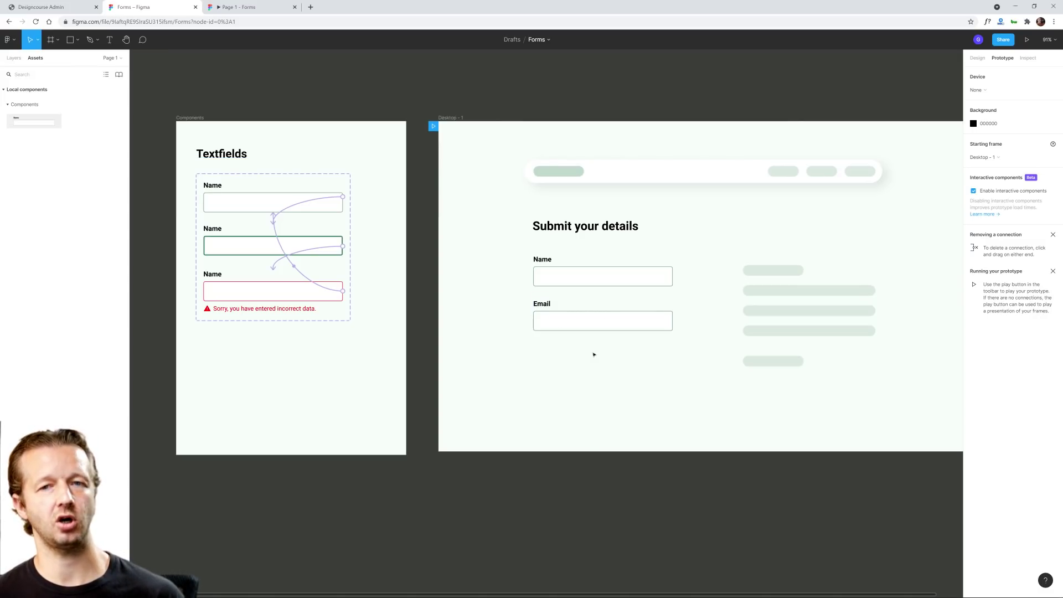
{"action": "scroll", "coordinate": [594, 354], "scroll_direction": "up", "scroll_amount": 3}
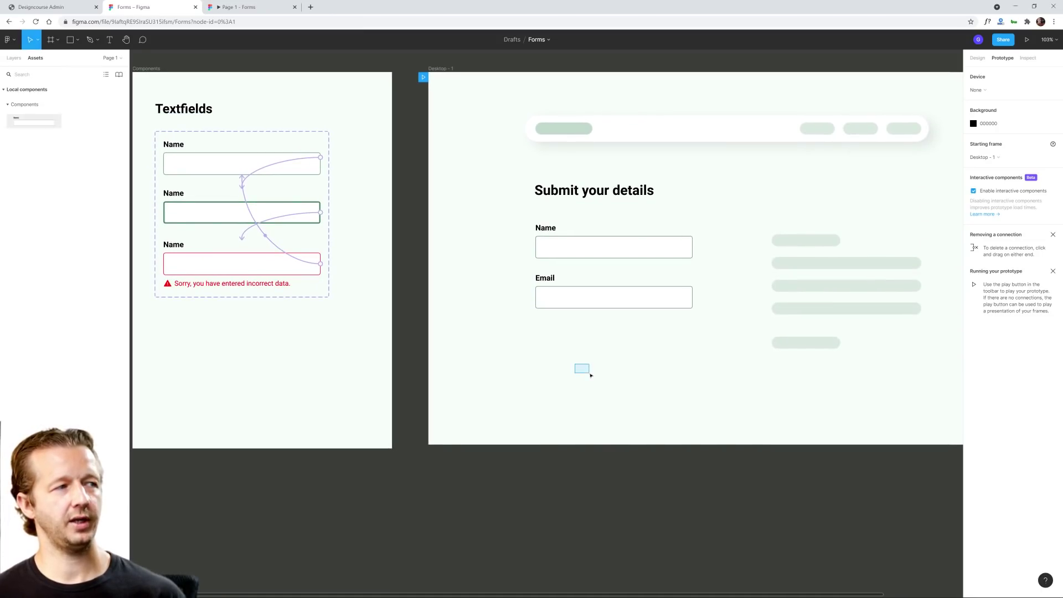
{"action": "left_click", "coordinate": [210, 275]}
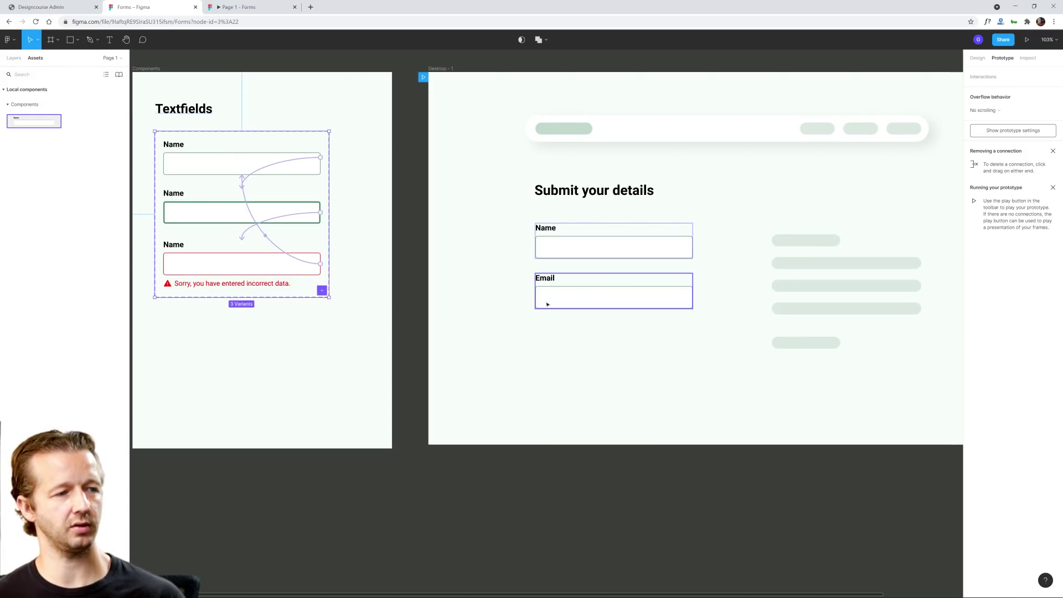
{"action": "left_click", "coordinate": [340, 249]}
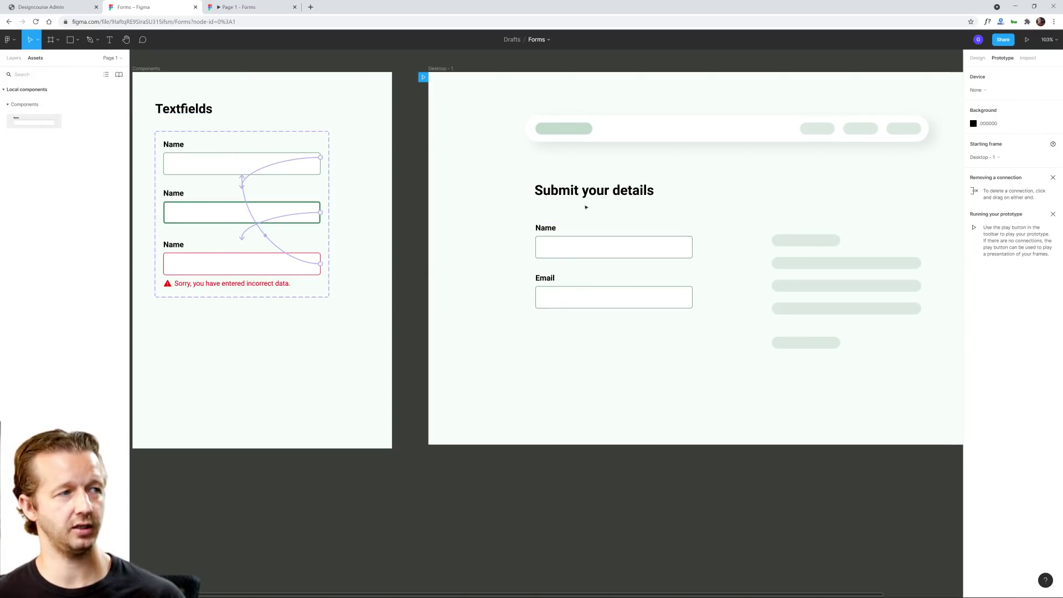
{"action": "left_click", "coordinate": [242, 4]}
{"action": "left_click", "coordinate": [384, 306]}
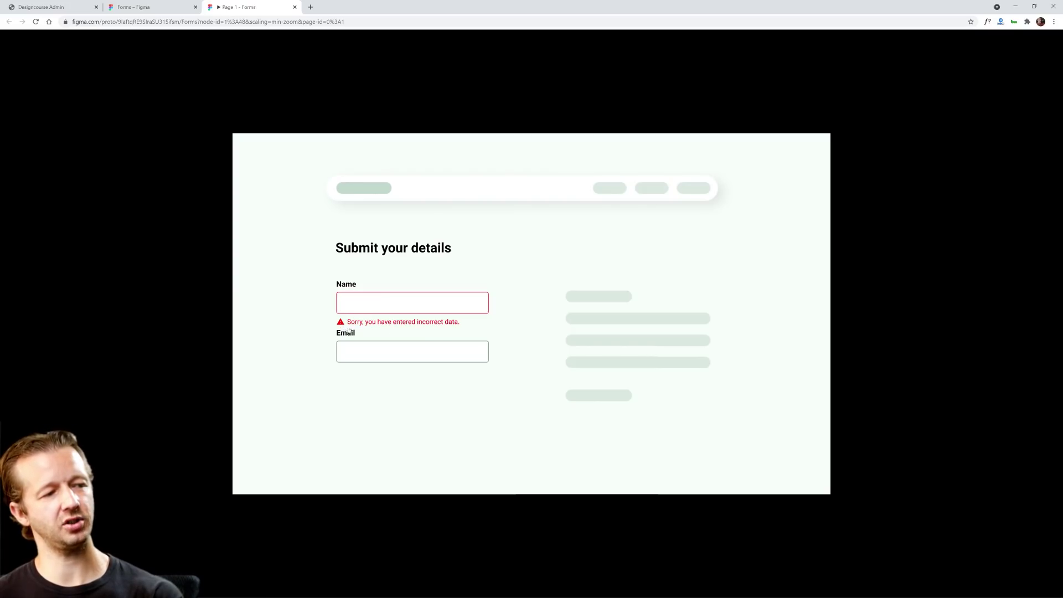
Step: Move the Email field slightly further down in the design file and check the spacing in the prototype preview
{"action": "left_click", "coordinate": [166, 8]}
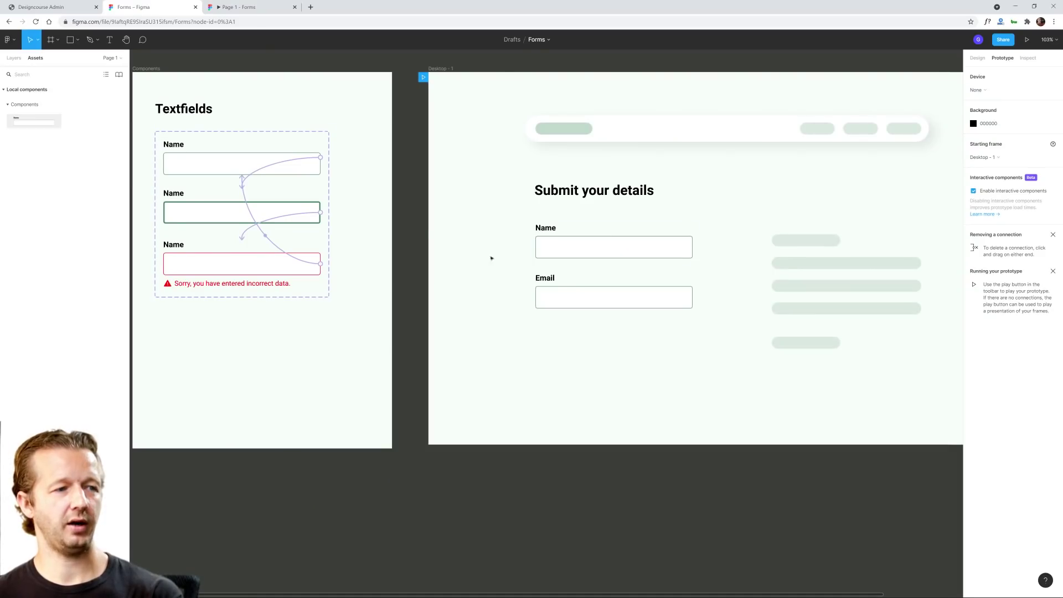
{"action": "left_click", "coordinate": [567, 289]}
{"action": "left_click_drag", "start_coordinate": [585, 288], "coordinate": [586, 300]}
{"action": "left_click", "coordinate": [615, 369]}
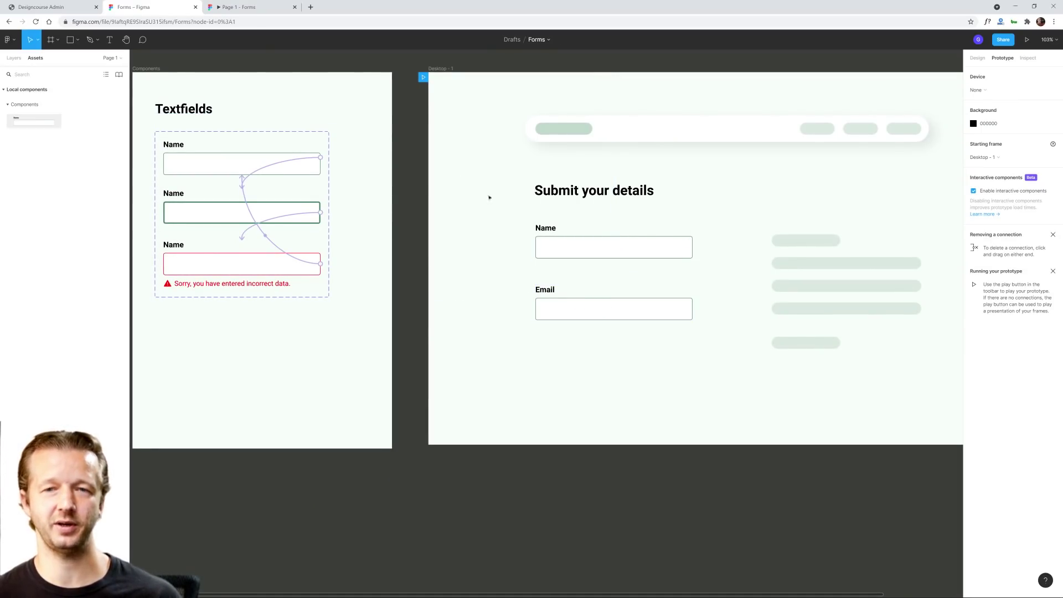
{"action": "left_click", "coordinate": [235, 6]}
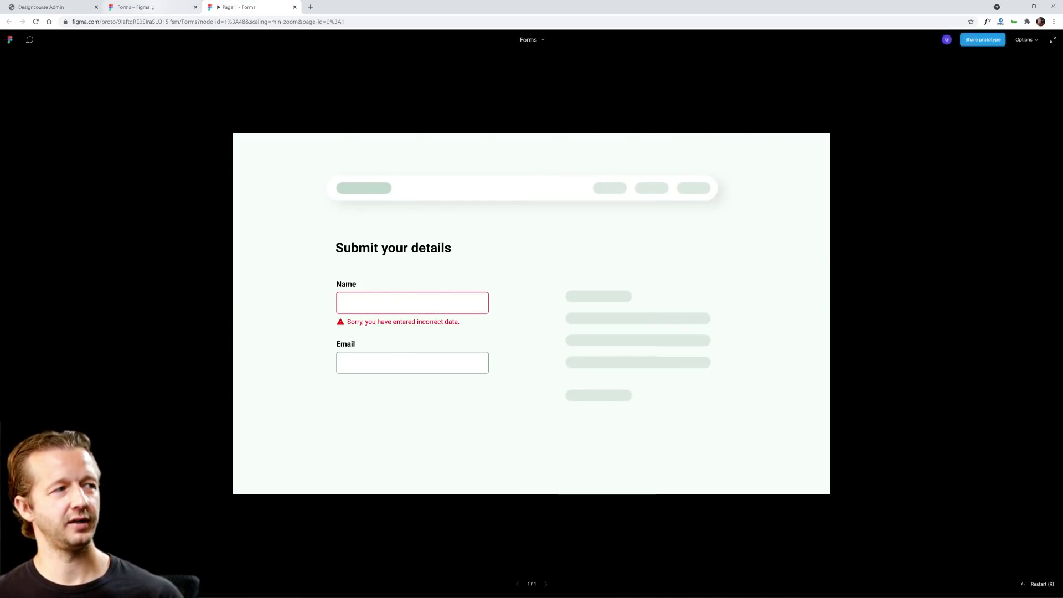
Step: Try placing the Email field beside the Name field in the design and check it in the prototype preview
{"action": "left_click", "coordinate": [133, 6]}
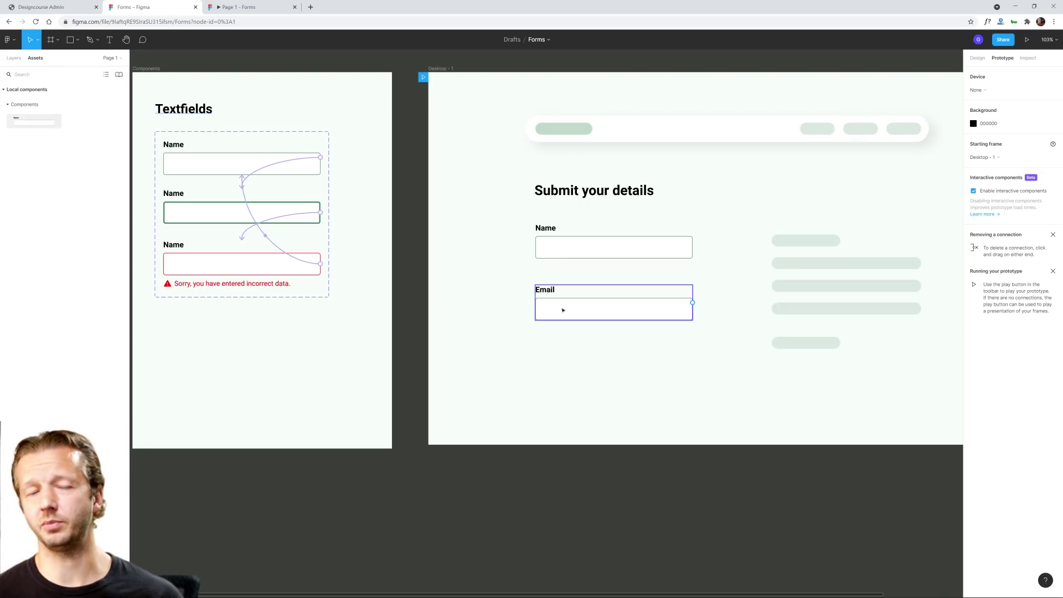
{"action": "left_click_drag", "start_coordinate": [563, 310], "coordinate": [740, 249]}
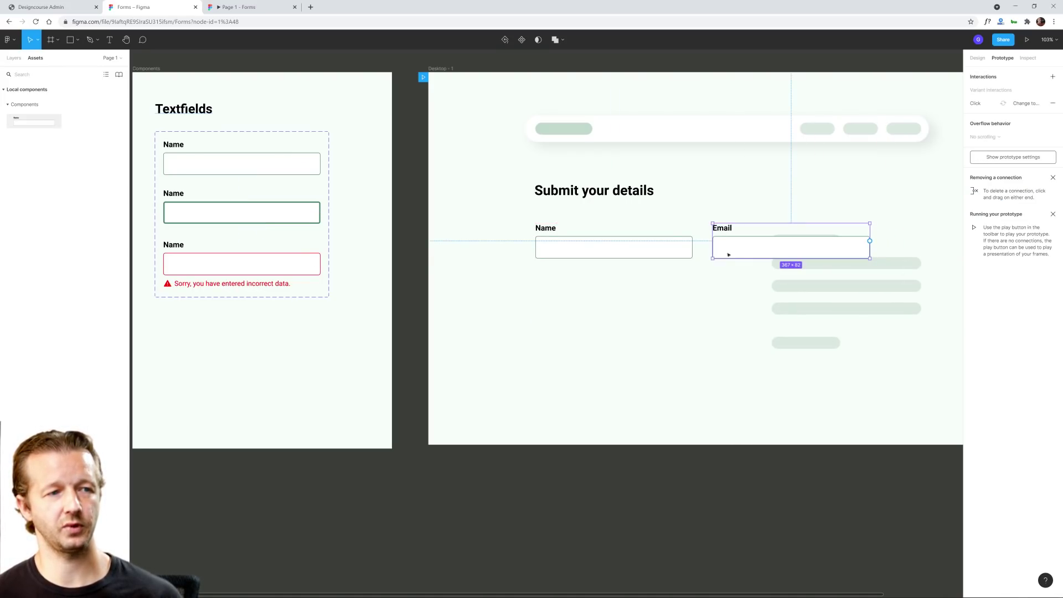
{"action": "left_click", "coordinate": [234, 7]}
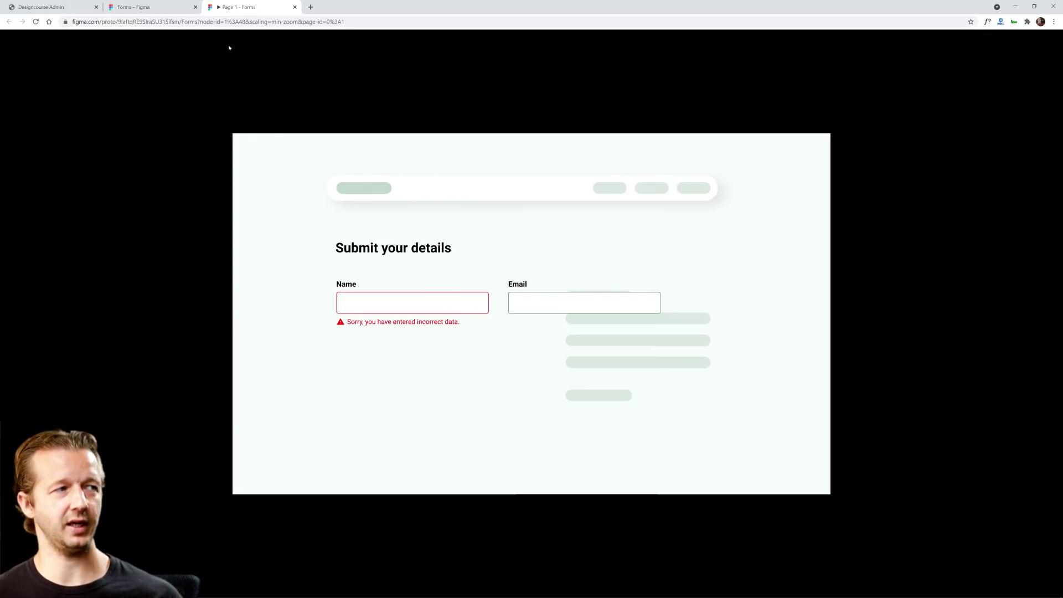
Step: Move the Email field back directly below the Name field and check the layout in the prototype preview
{"action": "left_click", "coordinate": [133, 7]}
{"action": "left_click_drag", "start_coordinate": [741, 245], "coordinate": [562, 294]}
{"action": "left_click", "coordinate": [244, 13]}
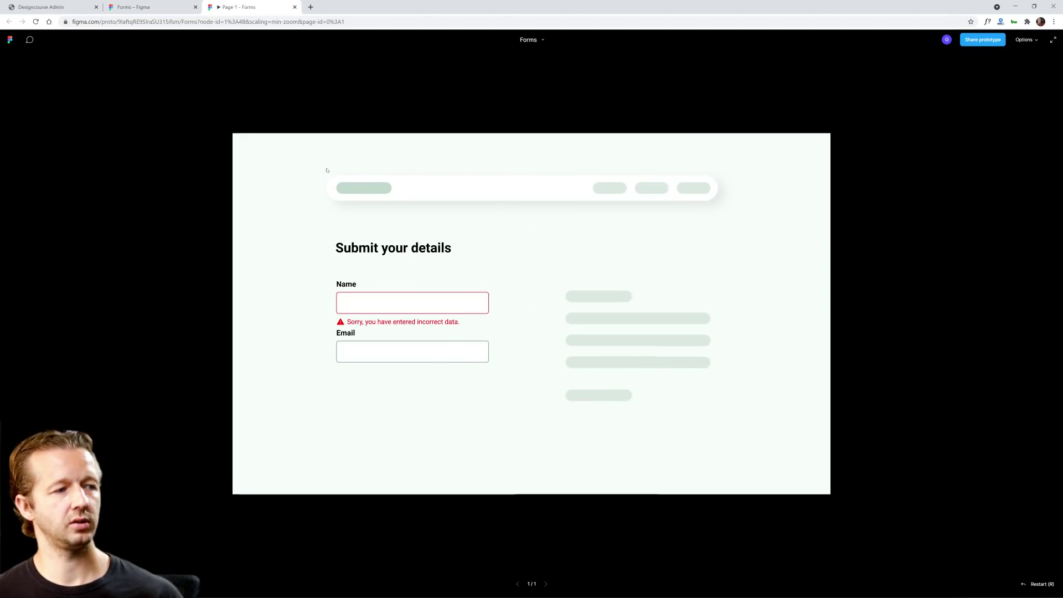
Step: Return to the design file, select the Email field and show its design properties
{"action": "left_click", "coordinate": [160, 6]}
{"action": "left_click", "coordinate": [704, 212]}
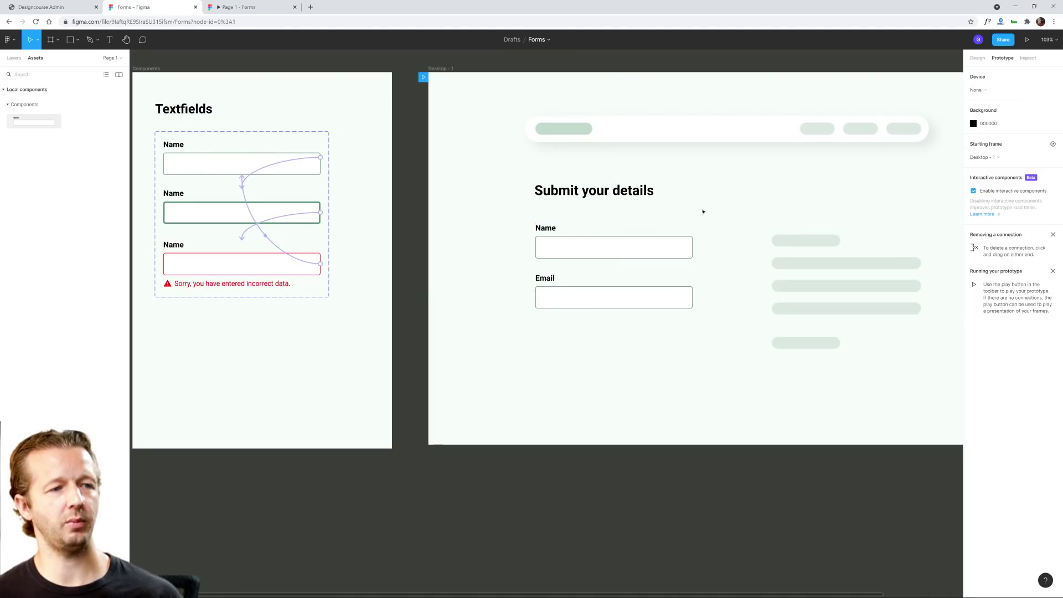
{"action": "scroll", "coordinate": [731, 209], "scroll_direction": "down", "scroll_amount": 2}
{"action": "scroll", "coordinate": [667, 225], "scroll_direction": "right", "scroll_amount": 2}
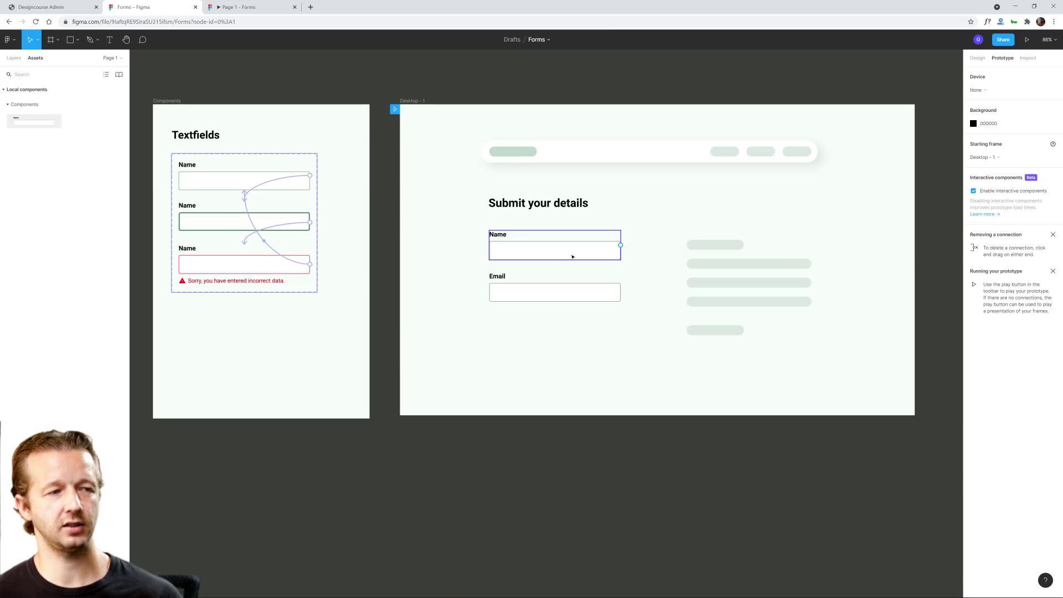
{"action": "left_click_drag", "start_coordinate": [466, 219], "coordinate": [648, 320]}
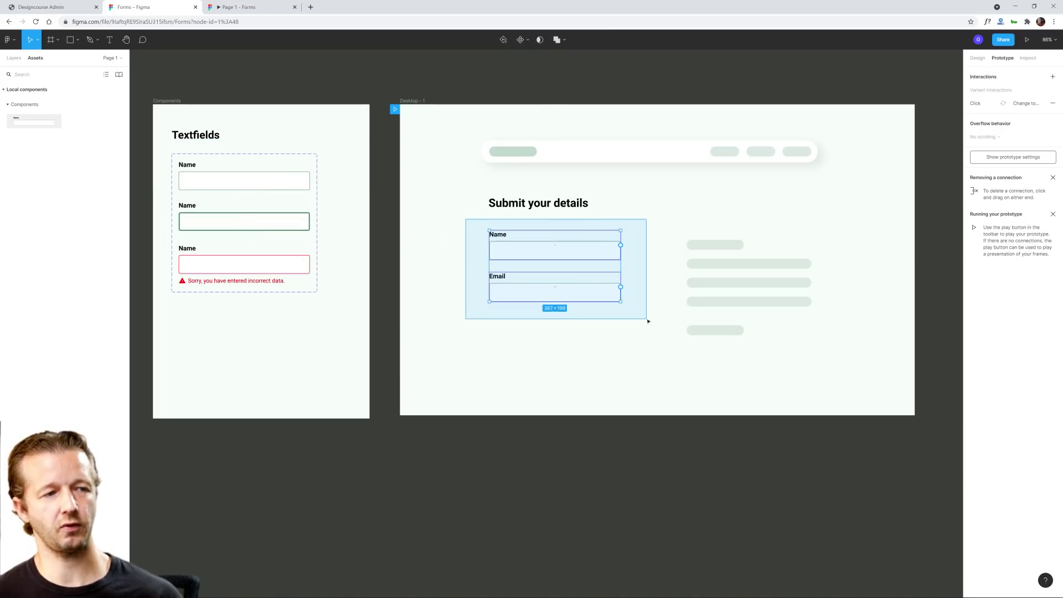
{"action": "left_click", "coordinate": [575, 298]}
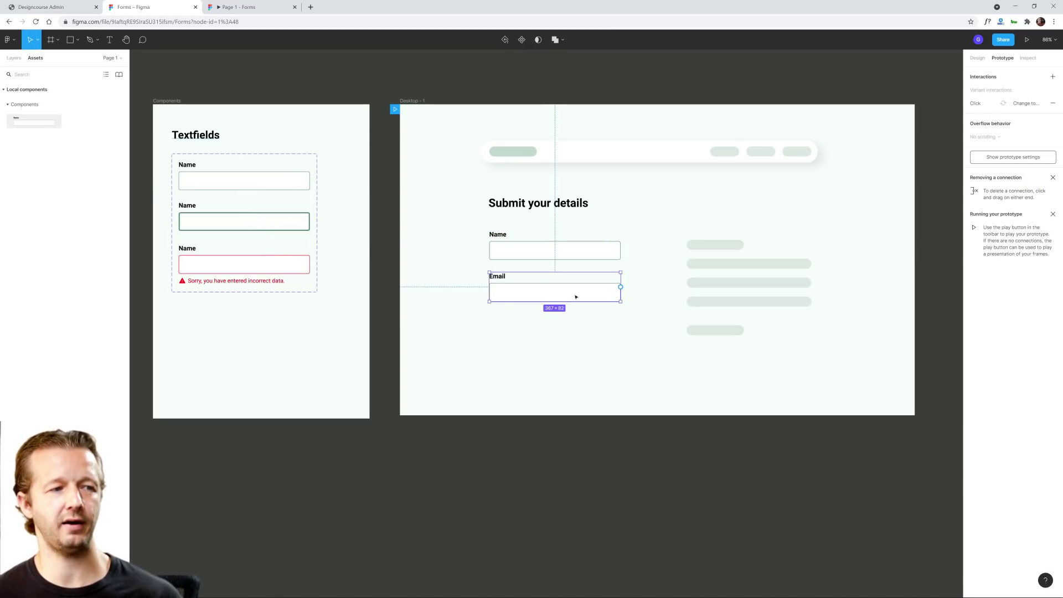
{"action": "key", "text": "alt+8"}
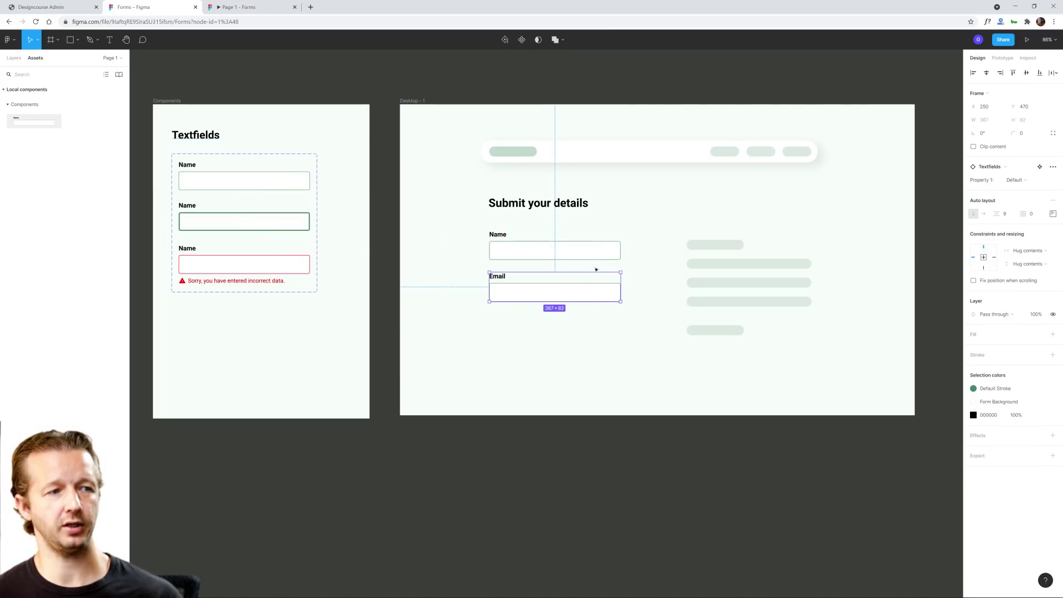
Step: Try the Error variant on the Name field in Desktop - 1 and undo the change
{"action": "left_click", "coordinate": [594, 246]}
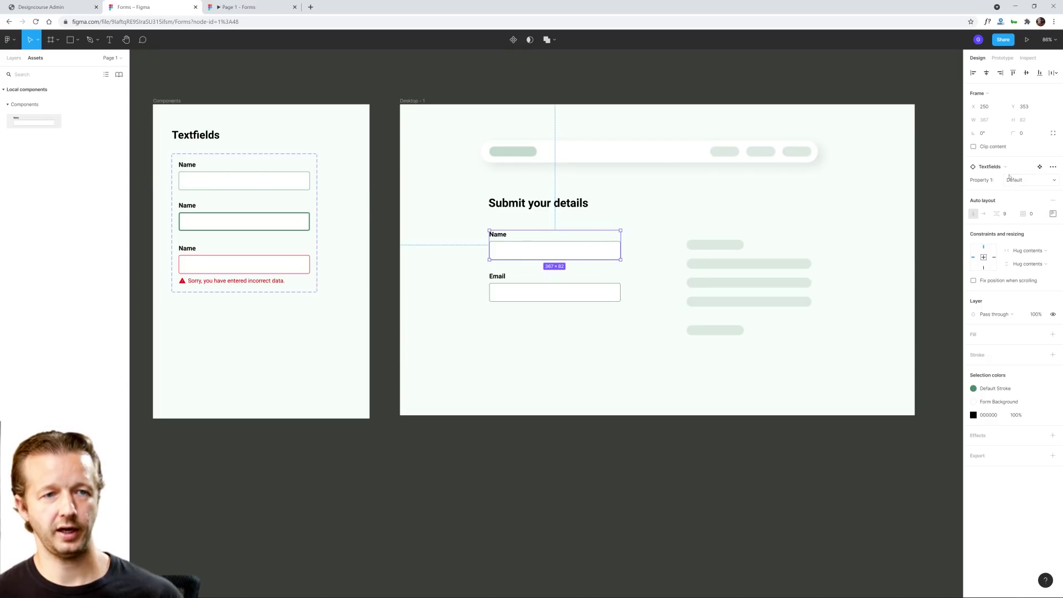
{"action": "left_click", "coordinate": [1016, 180]}
{"action": "left_click", "coordinate": [1022, 190]}
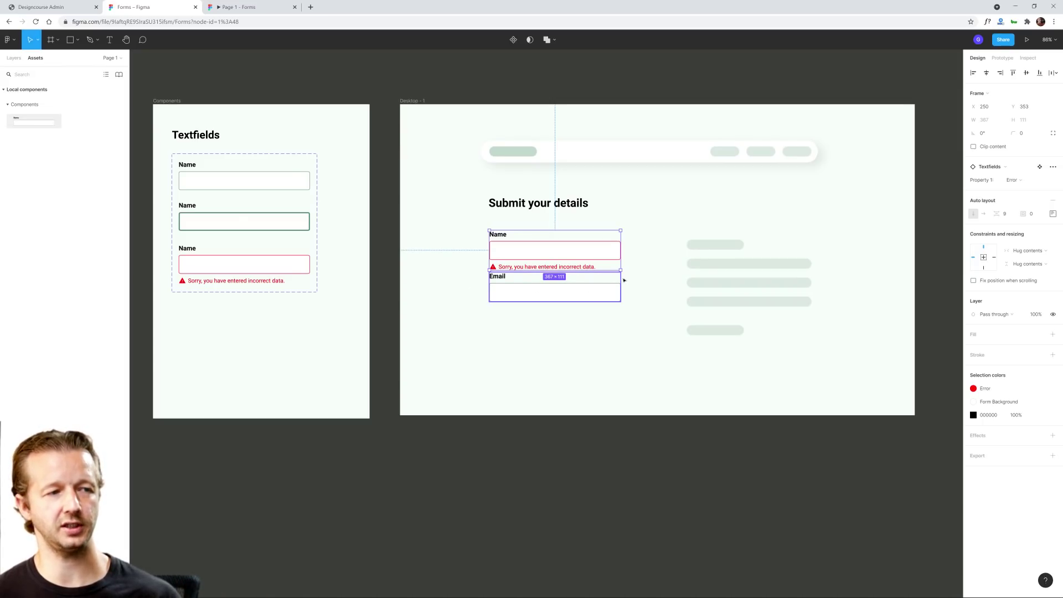
{"action": "key", "text": "ctrl+z"}
Step: Select the Email and Name fields together and add auto layout to them
{"action": "left_click", "coordinate": [553, 292]}
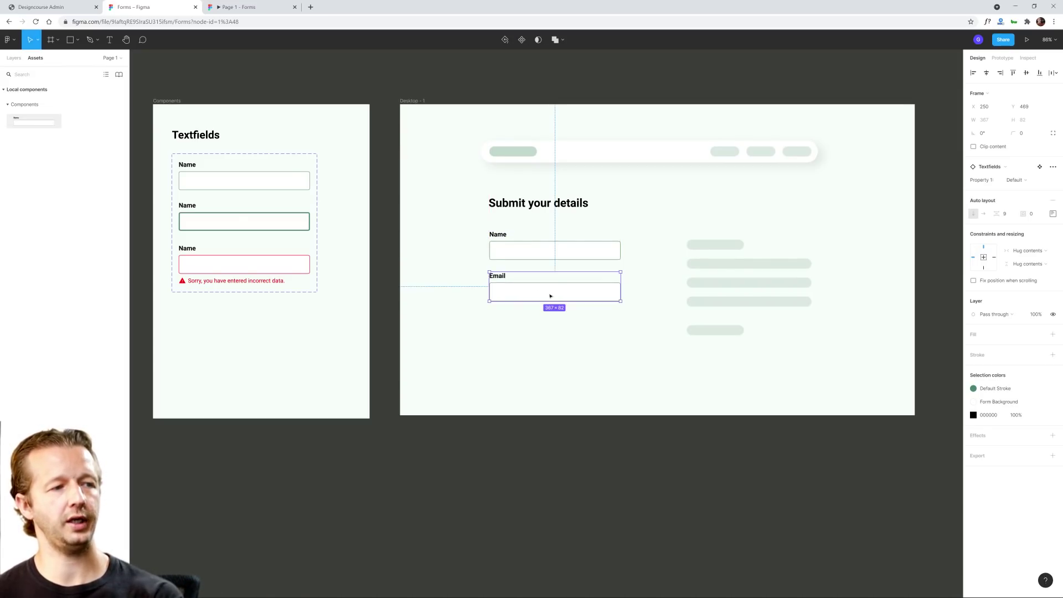
{"action": "left_click", "coordinate": [589, 250], "text": "shift"}
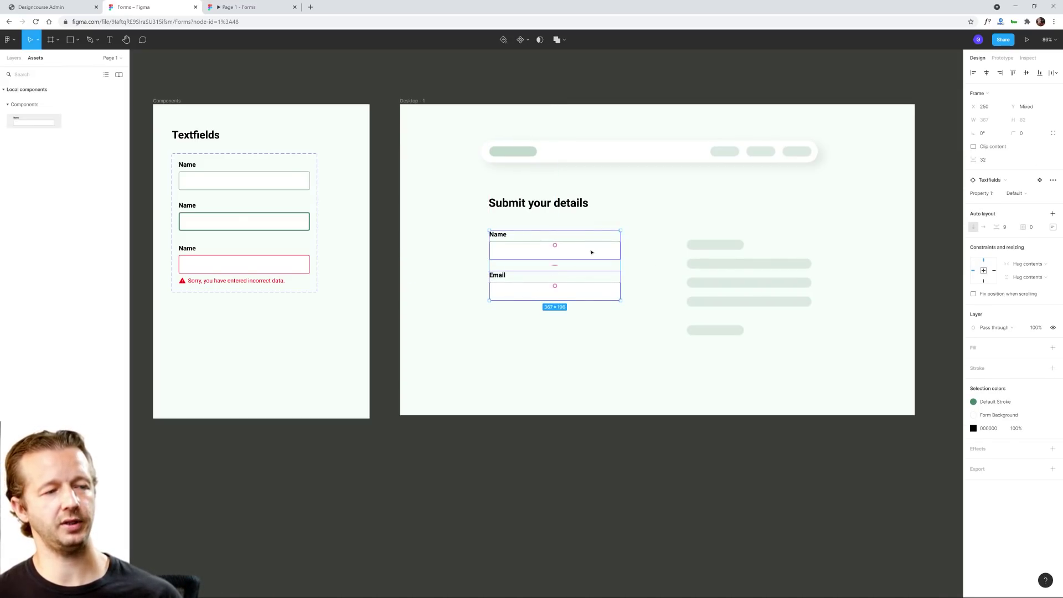
{"action": "right_click", "coordinate": [590, 251]}
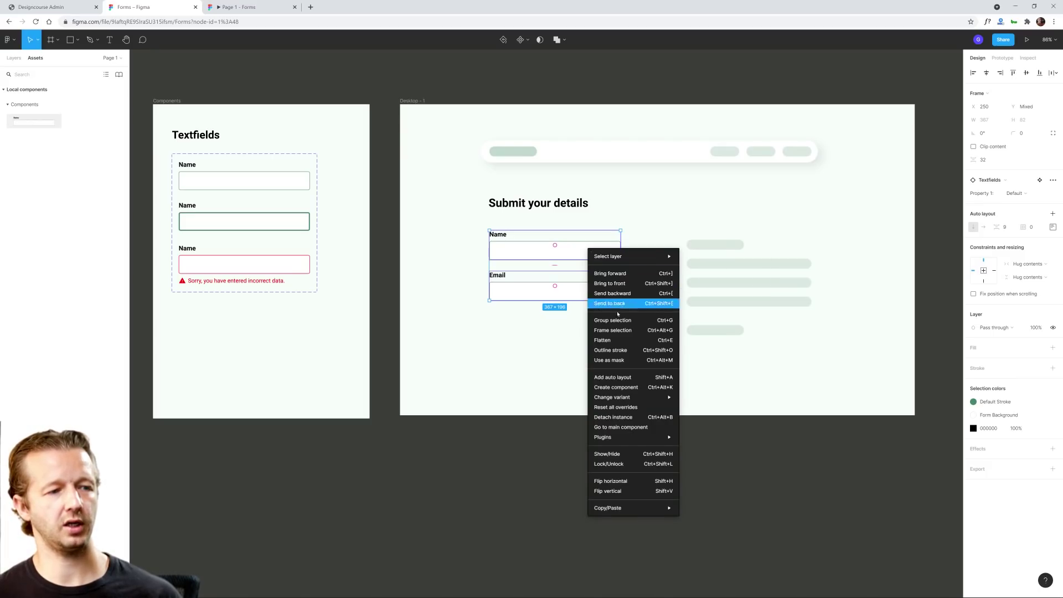
{"action": "left_click", "coordinate": [612, 379]}
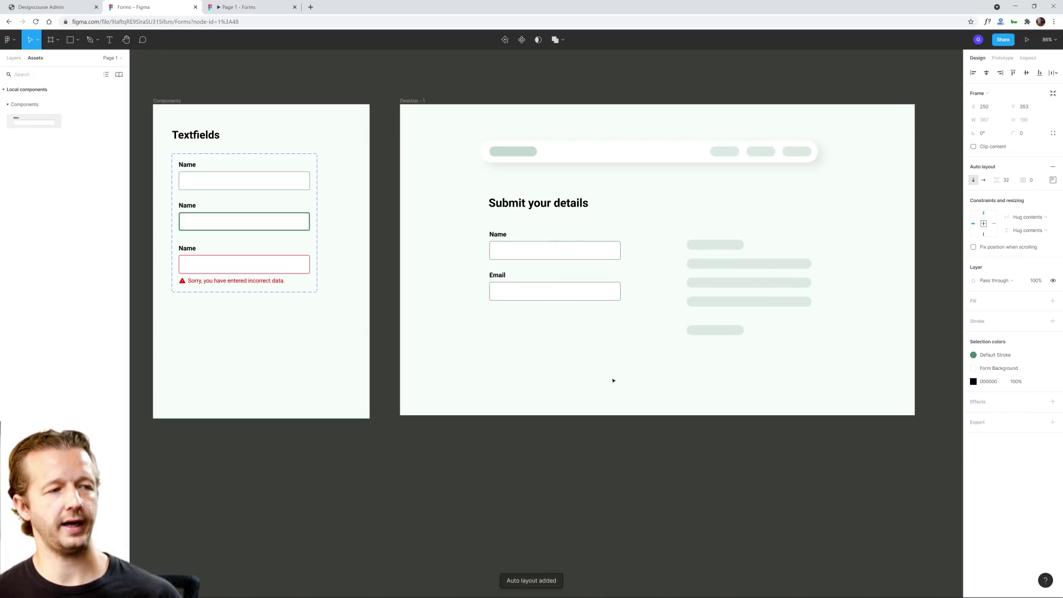
Step: Try the Error variant on the Name field inside the new auto layout frame and undo the change
{"action": "double_click", "coordinate": [572, 249]}
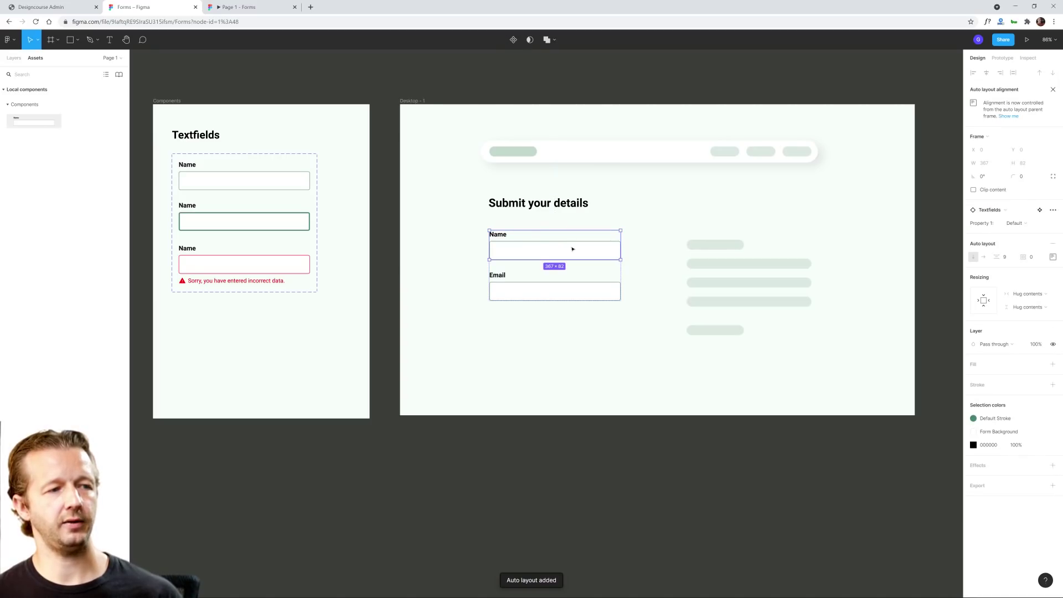
{"action": "left_click", "coordinate": [1015, 223]}
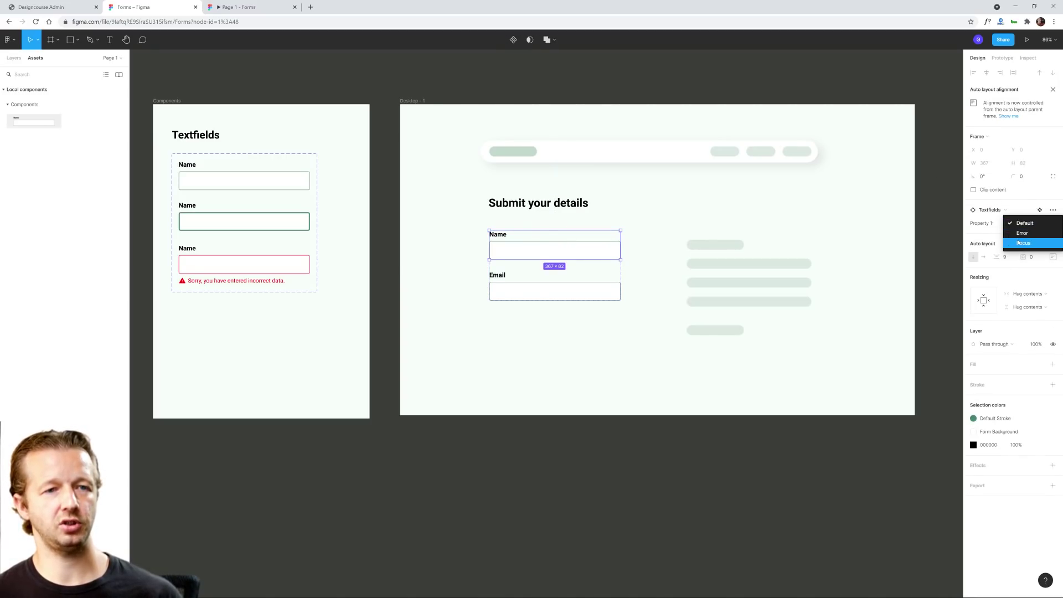
{"action": "left_click", "coordinate": [1027, 238]}
{"action": "left_click", "coordinate": [536, 339]}
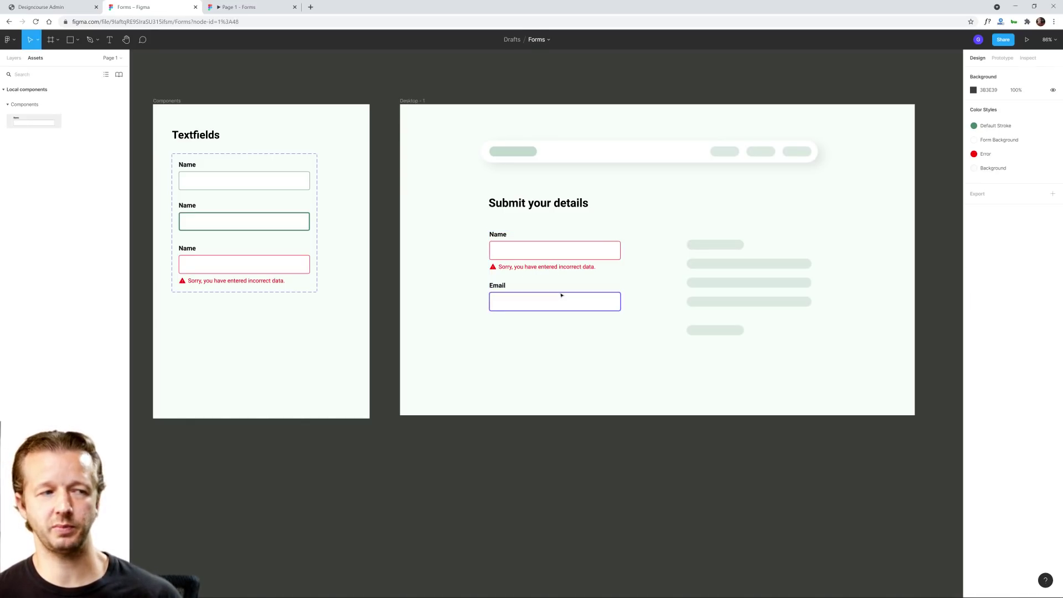
{"action": "key", "text": "ctrl+z"}
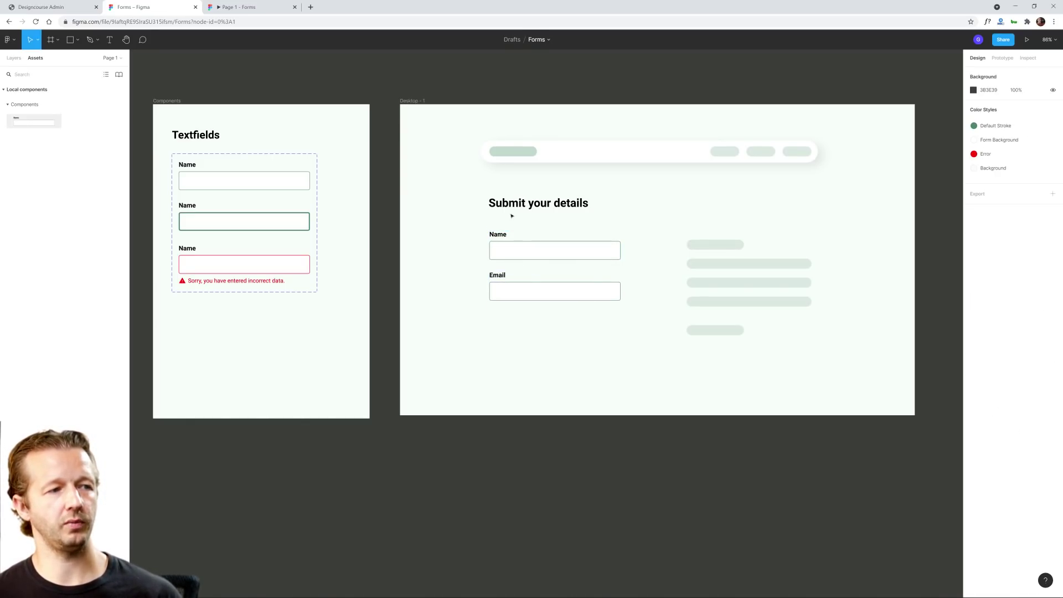
Step: Test the Name field's interaction in the prototype preview and return to the design file
{"action": "left_click", "coordinate": [238, 7]}
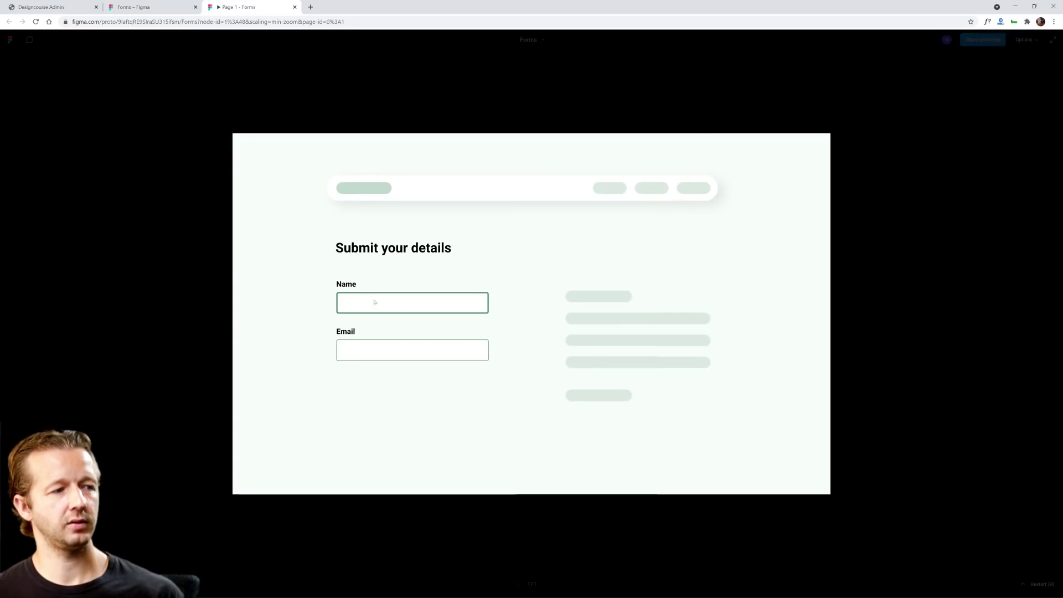
{"action": "left_click", "coordinate": [410, 308]}
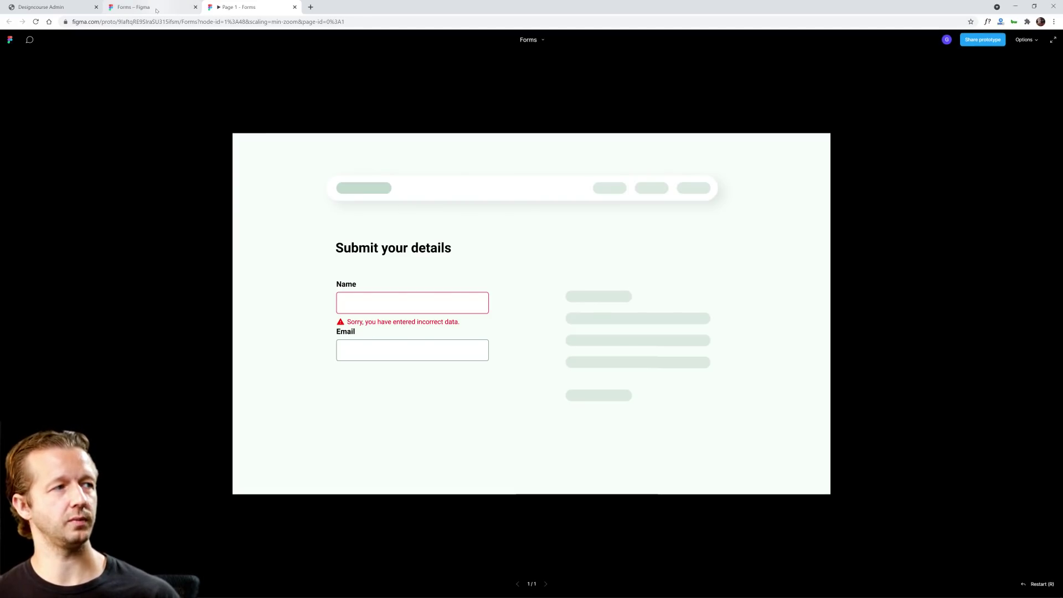
{"action": "left_click", "coordinate": [133, 6]}
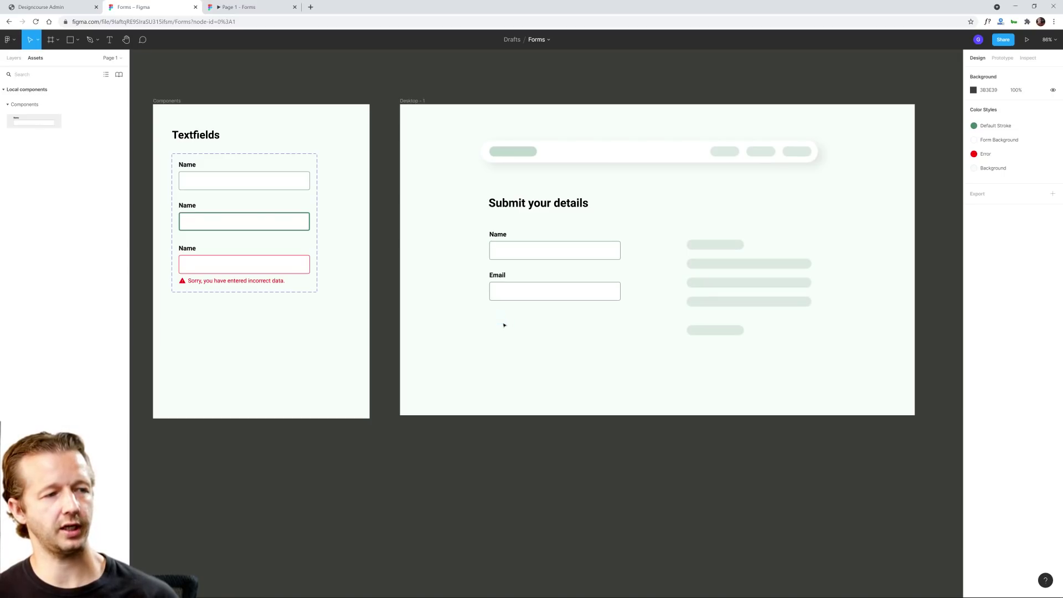
Step: Draw a square of about 21 × 21 below the Email field, aligned with its left edge, using the Rectangle tool
{"action": "scroll", "coordinate": [503, 317], "scroll_direction": "up", "scroll_amount": 5}
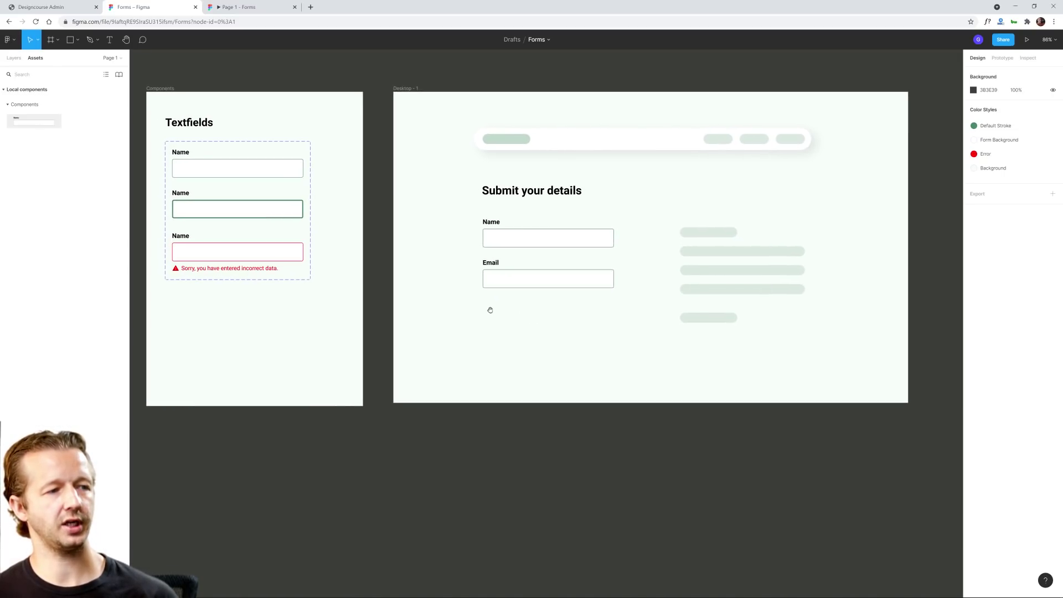
{"action": "scroll", "coordinate": [502, 304], "scroll_direction": "up", "scroll_amount": 5}
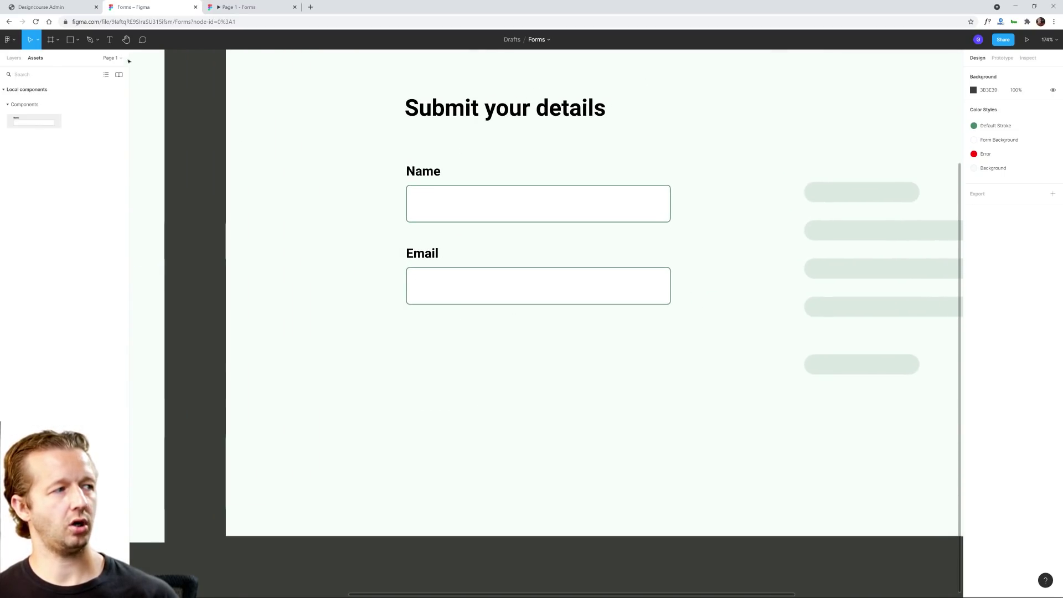
{"action": "left_click", "coordinate": [78, 39]}
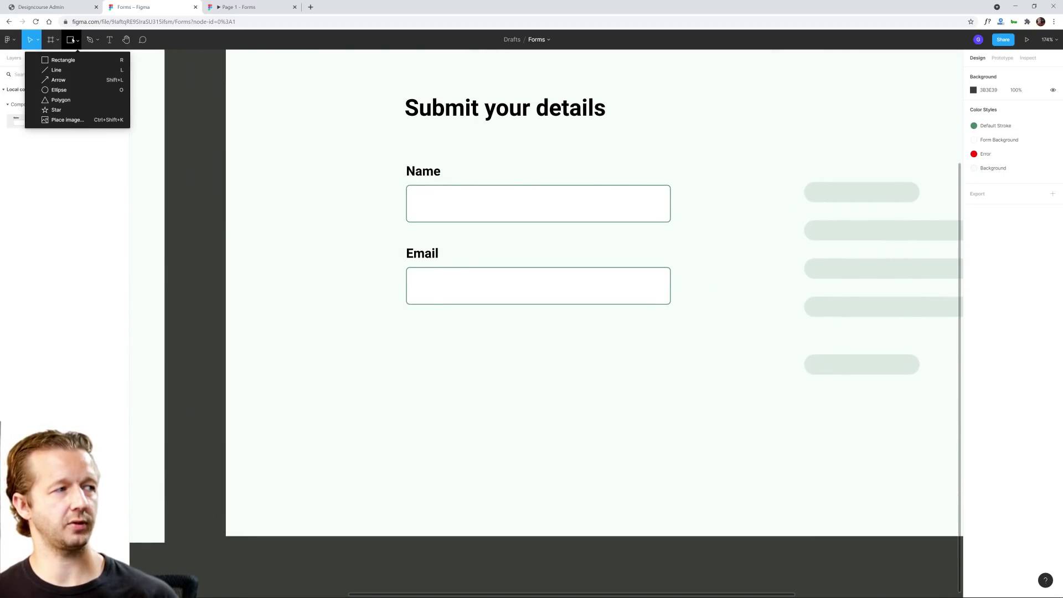
{"action": "left_click", "coordinate": [52, 57]}
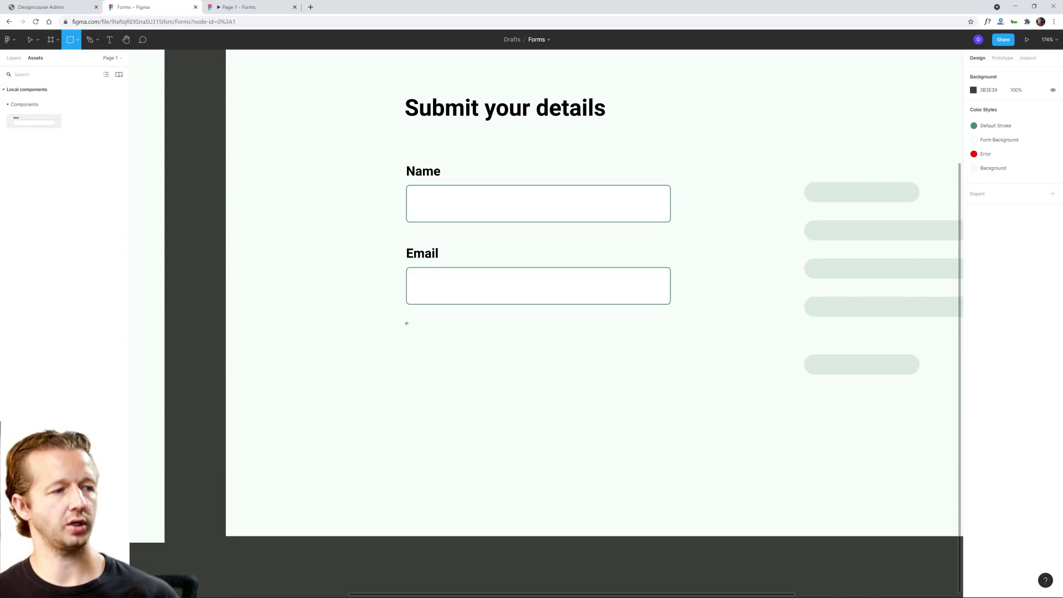
{"action": "left_click_drag", "start_coordinate": [406, 322], "coordinate": [423, 338]}
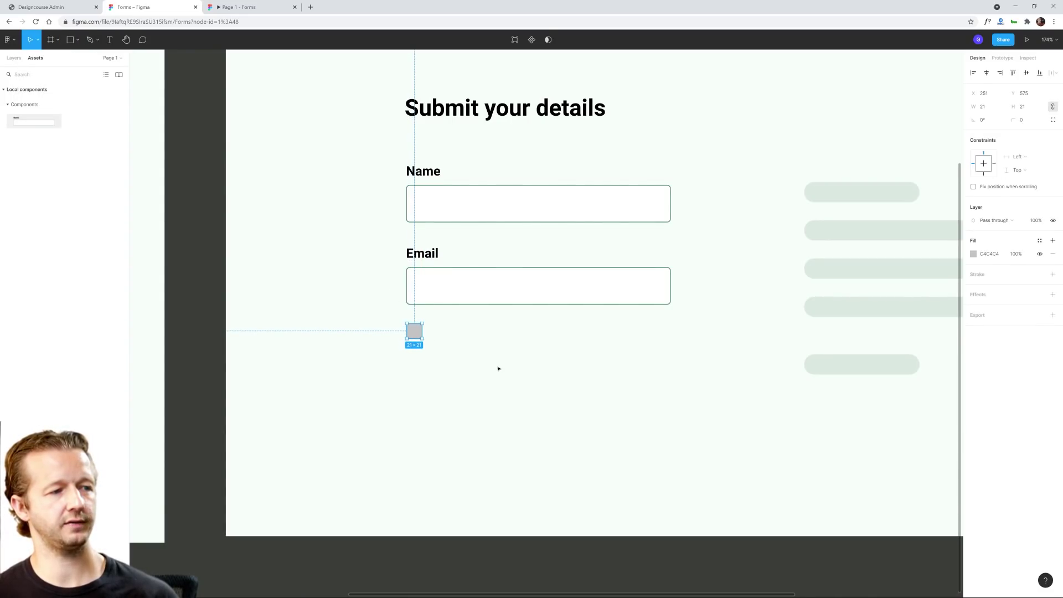
{"action": "left_click", "coordinate": [453, 339]}
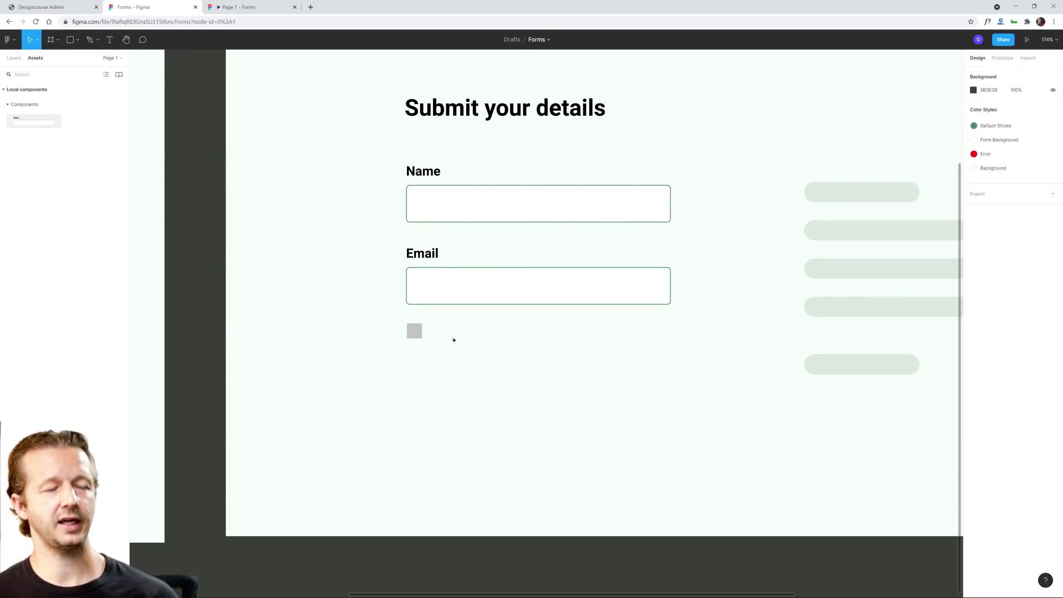
Step: Try enlarging the small square below the Email field and undo the resize
{"action": "left_click", "coordinate": [420, 336]}
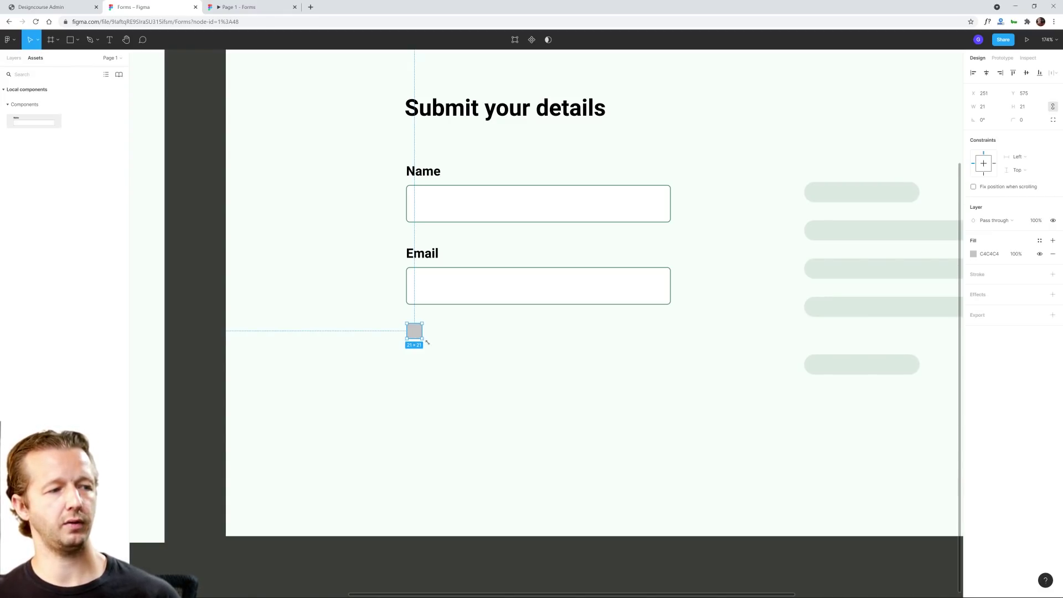
{"action": "left_click_drag", "start_coordinate": [426, 342], "coordinate": [445, 361]}
{"action": "left_click", "coordinate": [501, 360]}
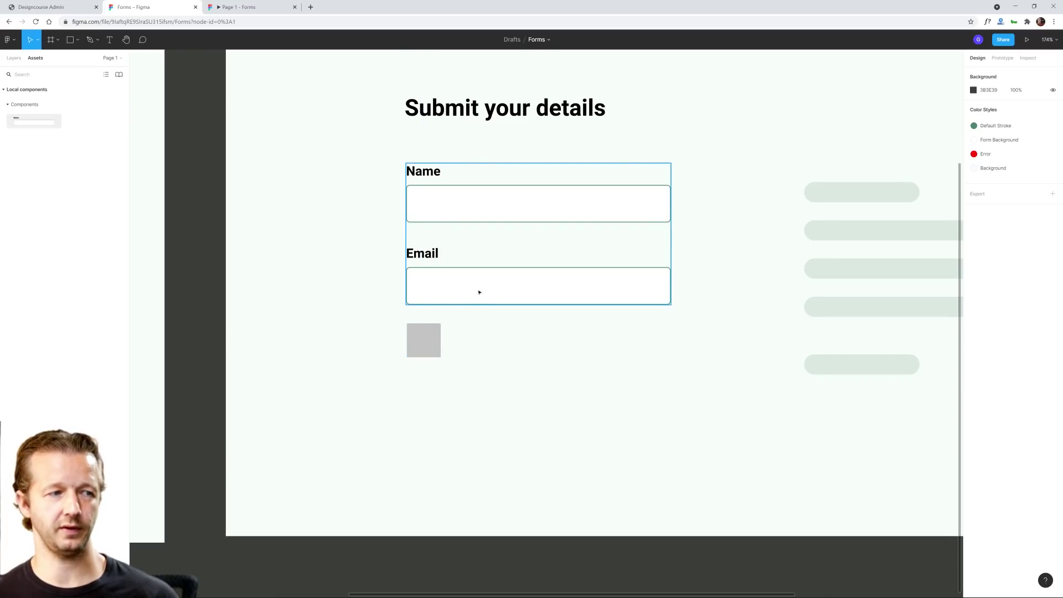
{"action": "left_click", "coordinate": [439, 339]}
{"action": "key", "text": "ctrl+z"}
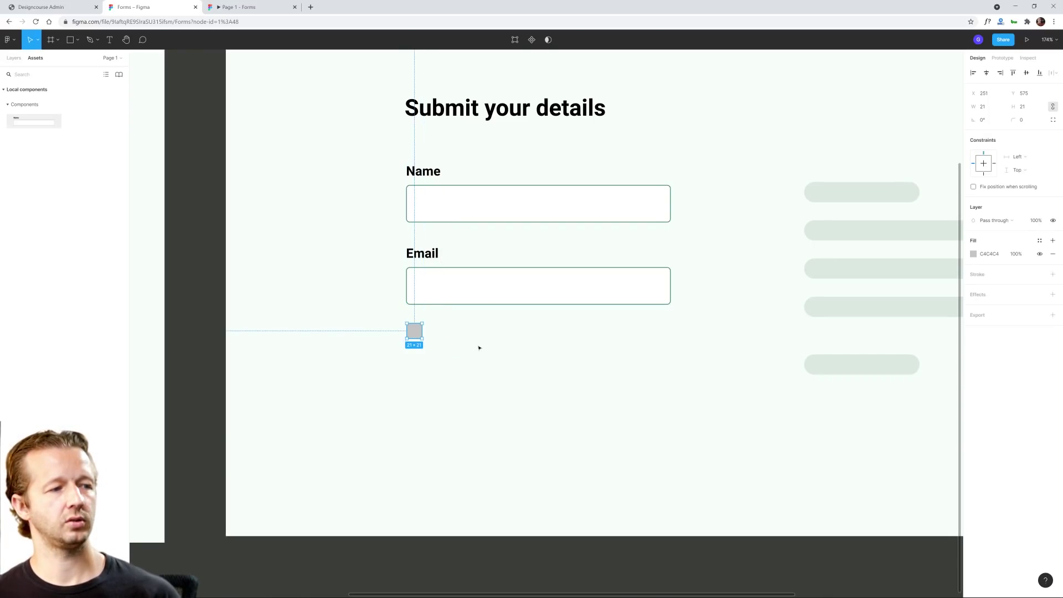
{"action": "left_click", "coordinate": [479, 348]}
Step: Apply the Form Background color style to the square's fill and the Default Stroke style to its stroke
{"action": "left_click", "coordinate": [417, 335]}
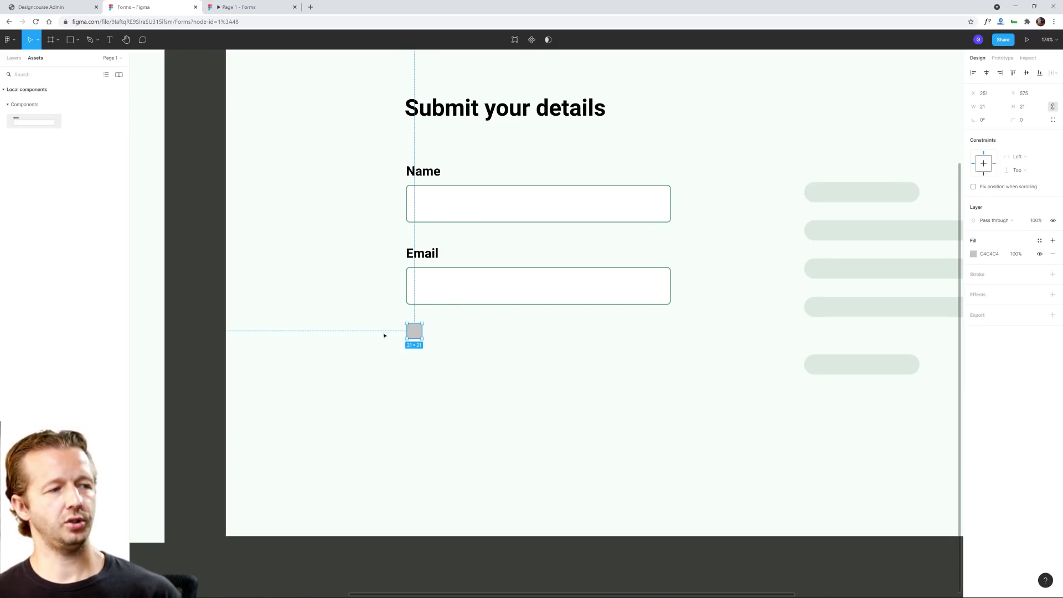
{"action": "left_click", "coordinate": [1039, 242]}
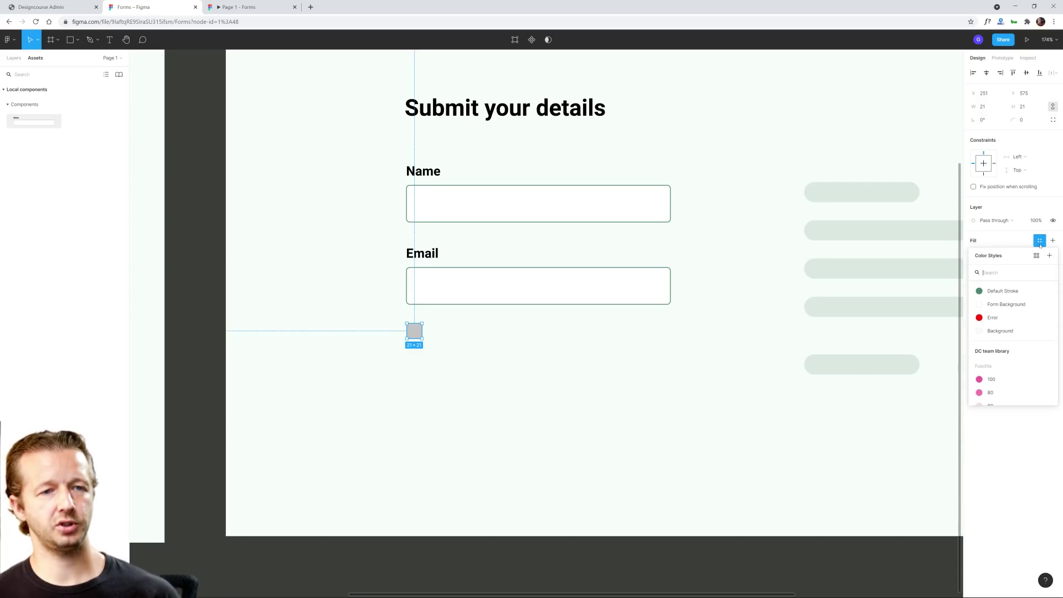
{"action": "left_click", "coordinate": [1002, 304]}
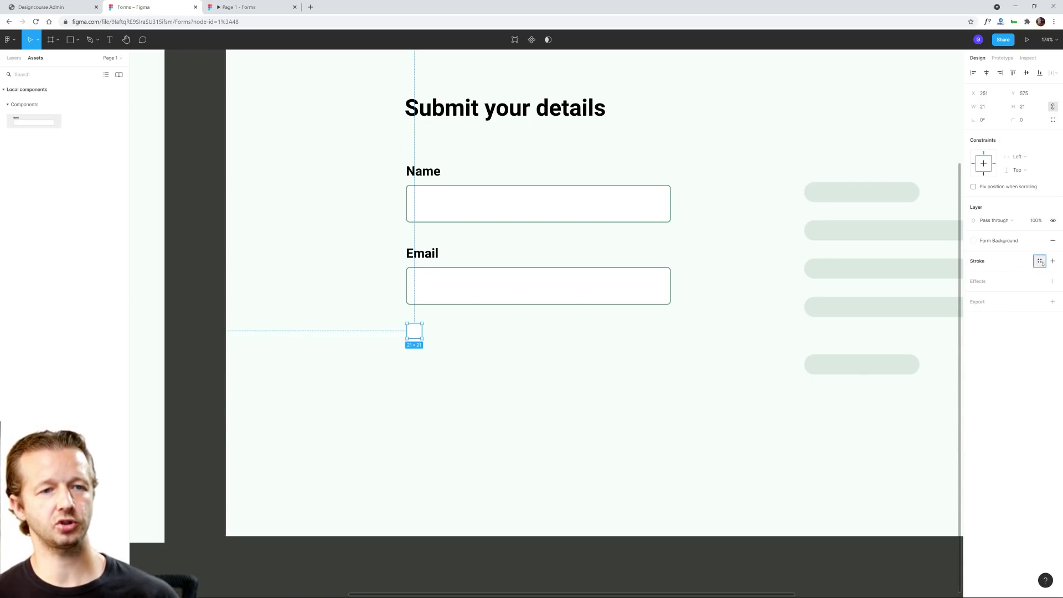
{"action": "left_click", "coordinate": [1040, 262]}
{"action": "left_click", "coordinate": [1002, 311]}
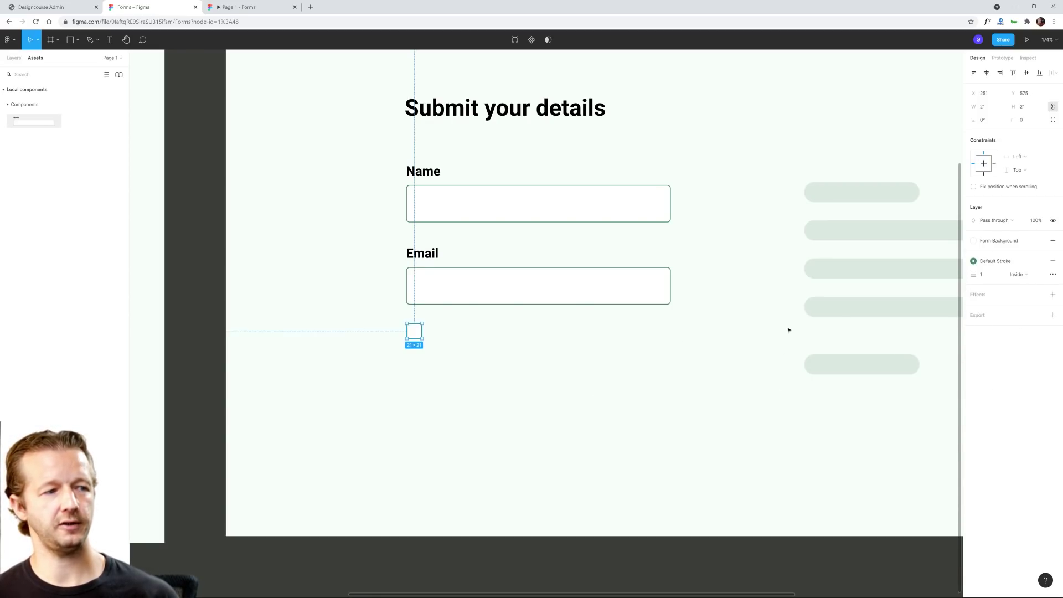
{"action": "left_click", "coordinate": [513, 361]}
Step: Round the checkbox square's corners with a radius of 5 and check its look beside the text fields
{"action": "scroll", "coordinate": [386, 318], "scroll_direction": "up", "scroll_amount": 5}
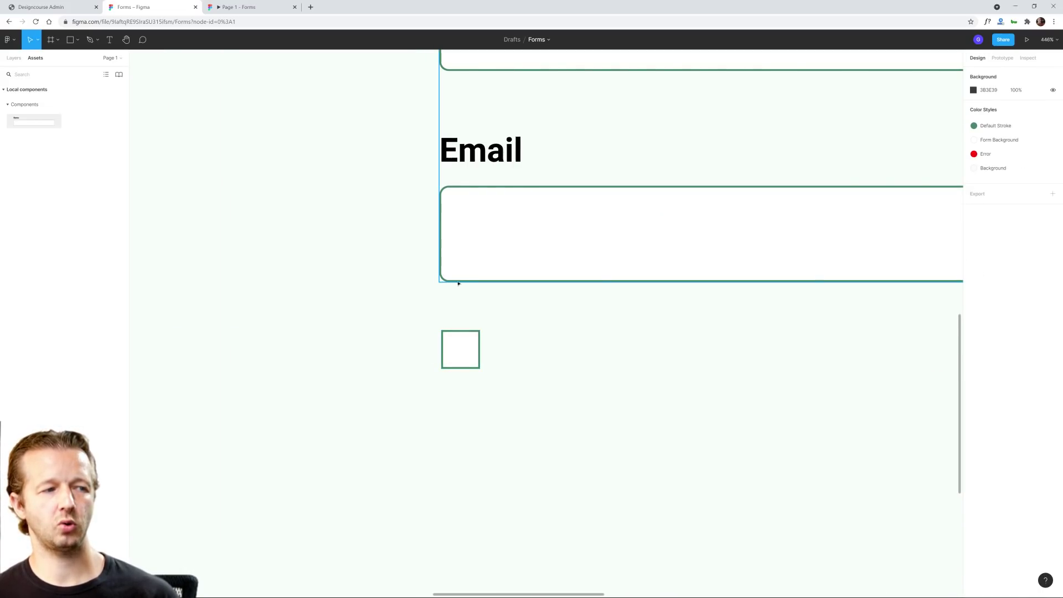
{"action": "left_click", "coordinate": [463, 345]}
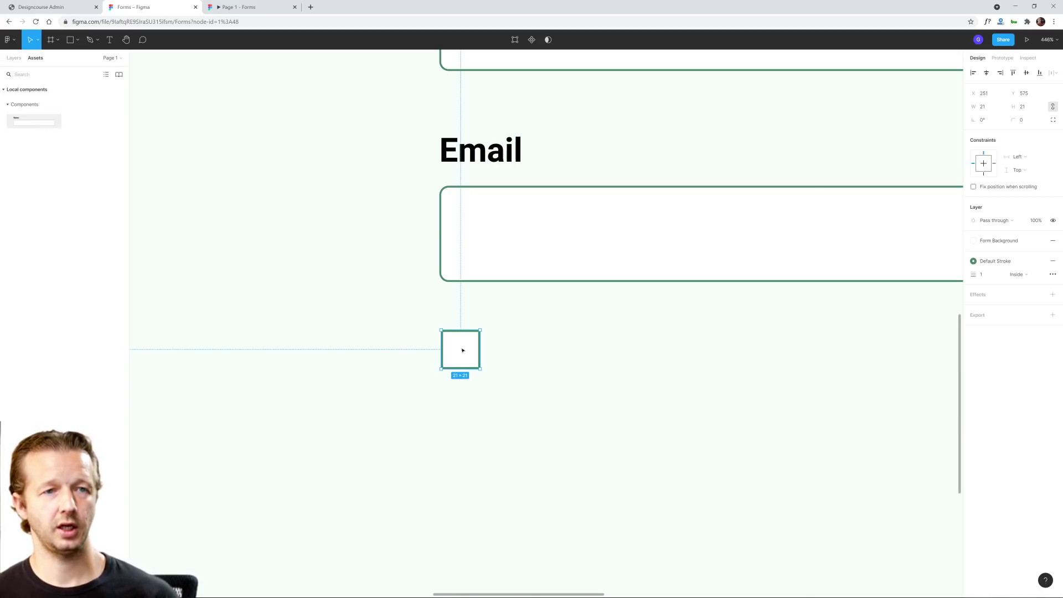
{"action": "left_click", "coordinate": [1031, 121]}
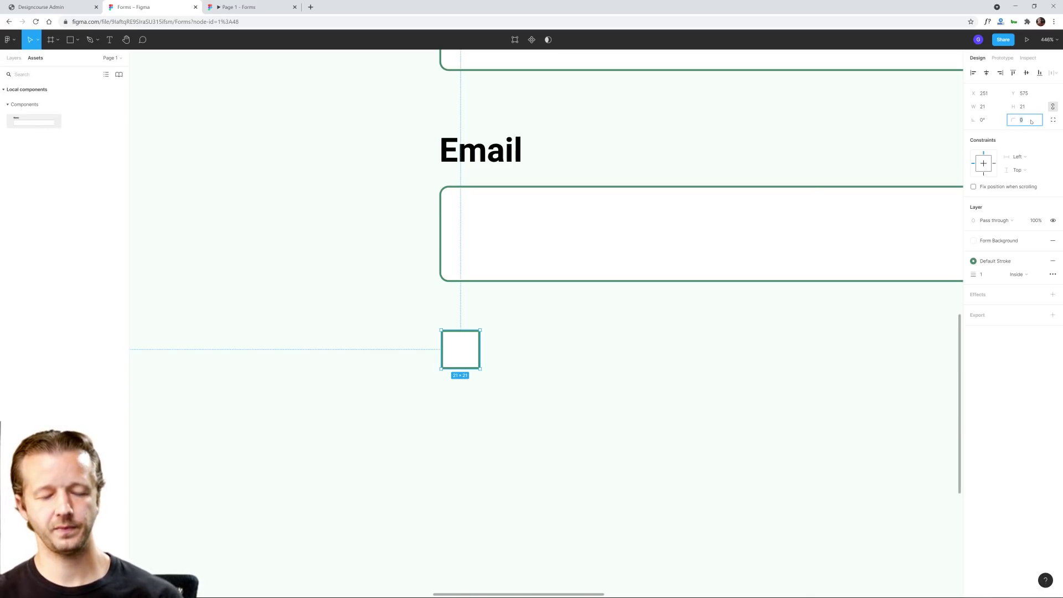
{"action": "type", "text": "4"}
{"action": "key", "text": "Return"}
{"action": "left_click", "coordinate": [654, 365]}
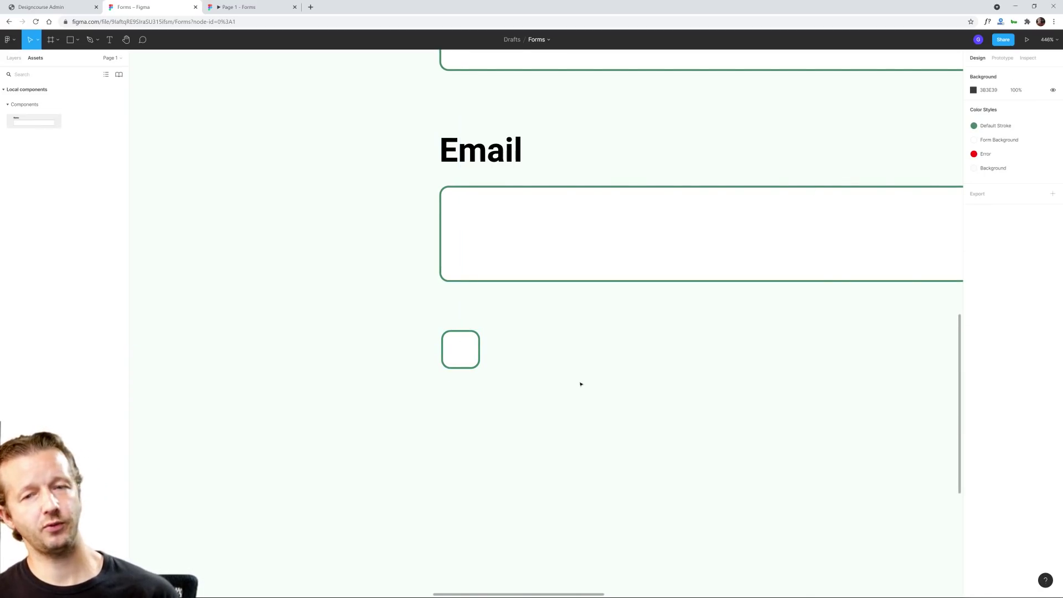
{"action": "left_click", "coordinate": [465, 351]}
{"action": "key", "text": "Escape"}
{"action": "scroll", "coordinate": [624, 342], "scroll_direction": "down", "scroll_amount": 5, "text": "ctrl"}
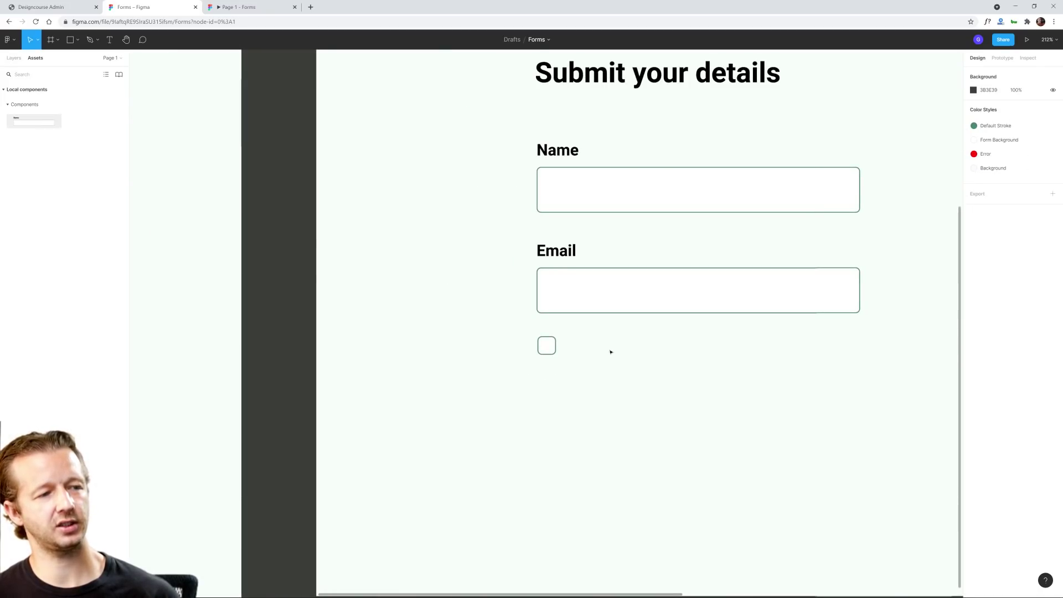
{"action": "scroll", "coordinate": [548, 345], "scroll_direction": "up", "scroll_amount": 5, "text": "ctrl"}
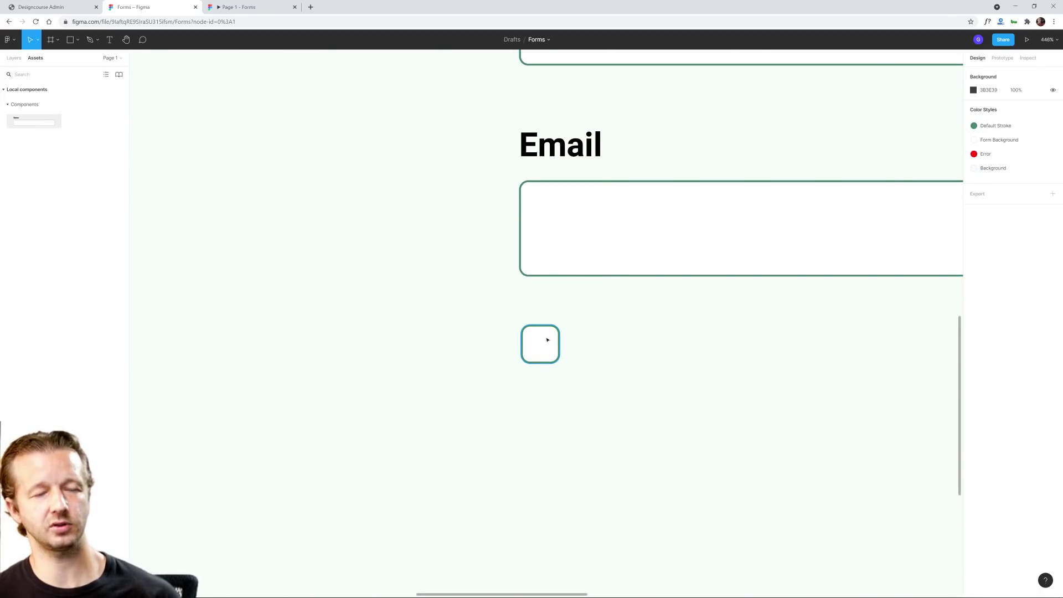
Step: Set the checkbox square's corner radius to 3
{"action": "left_click", "coordinate": [547, 340]}
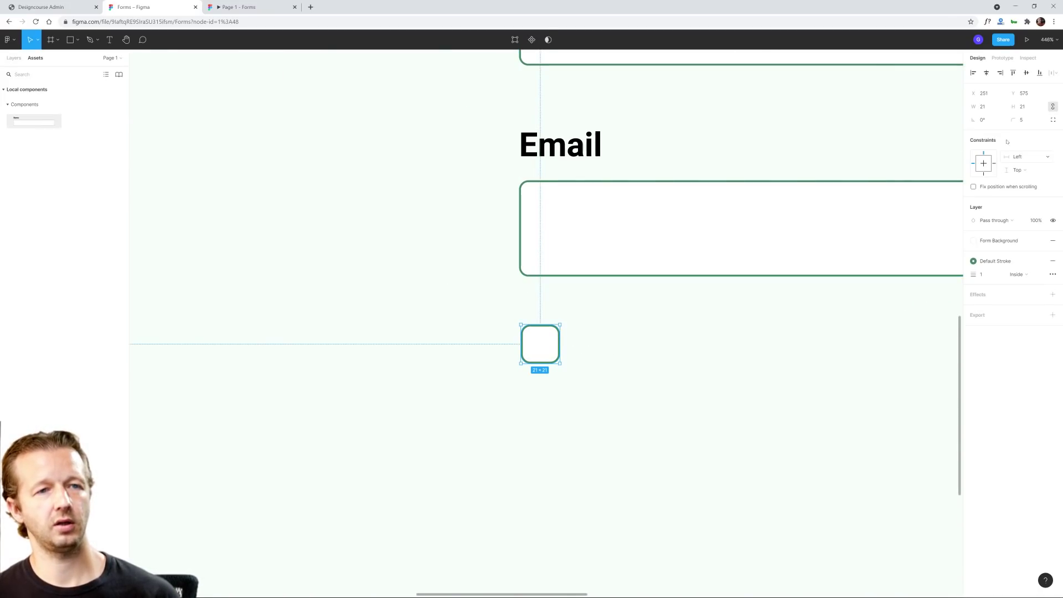
{"action": "left_click", "coordinate": [1028, 122]}
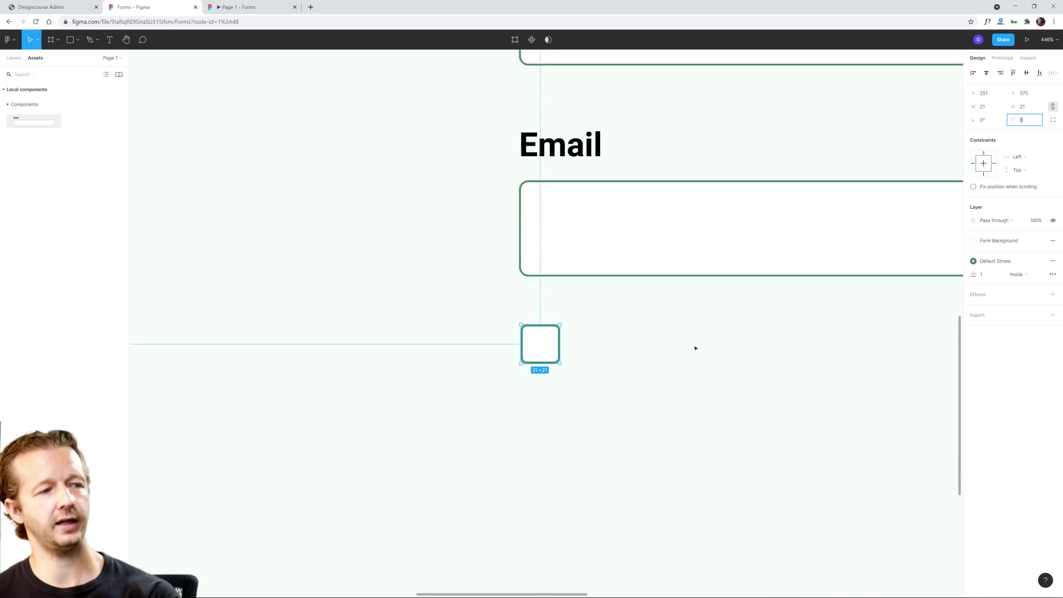
{"action": "left_click", "coordinate": [647, 393]}
{"action": "left_click", "coordinate": [558, 353]}
{"action": "scroll", "coordinate": [667, 336], "scroll_direction": "down", "scroll_amount": 4, "text": "ctrl"}
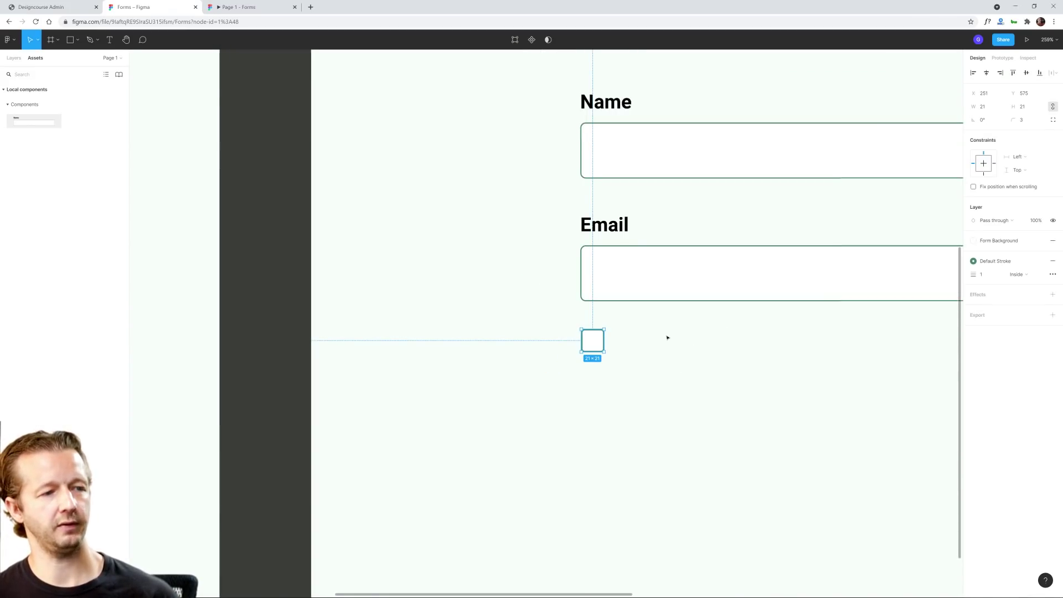
{"action": "left_click", "coordinate": [724, 356]}
{"action": "scroll", "coordinate": [665, 363], "scroll_direction": "down", "scroll_amount": 3}
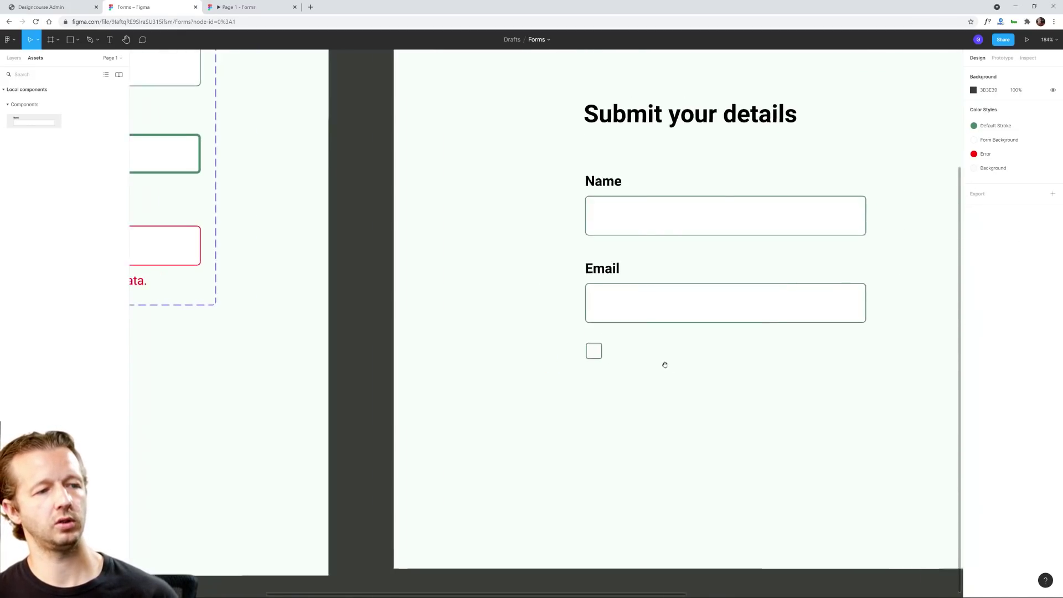
{"action": "scroll", "coordinate": [583, 375], "scroll_direction": "right", "scroll_amount": 2}
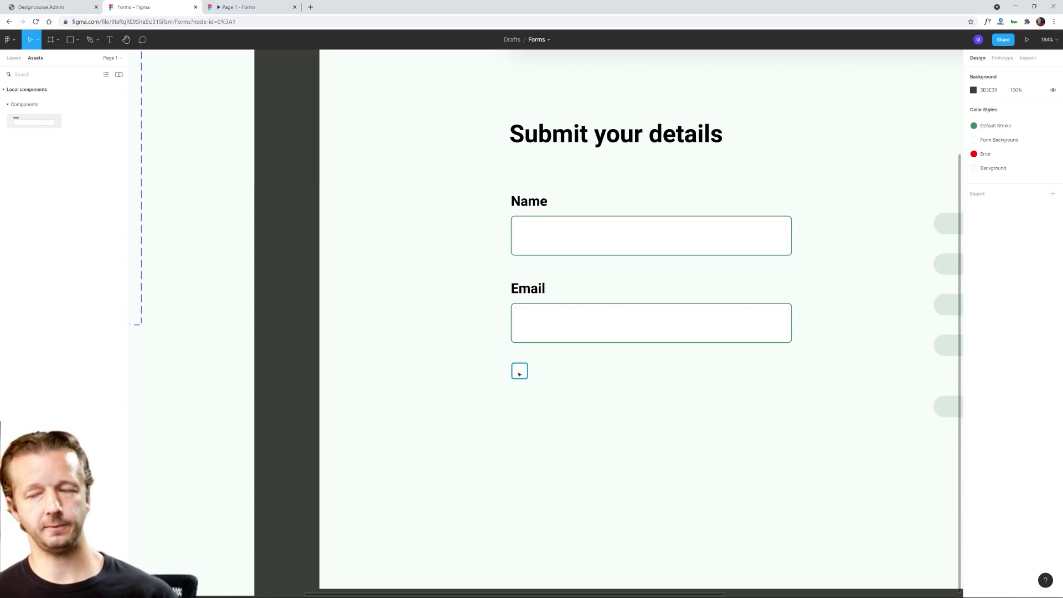
Step: Draw an open checkmark about 9 × 6 inside the checkbox square with the Pen tool
{"action": "scroll", "coordinate": [519, 375], "scroll_direction": "up", "scroll_amount": 5, "text": "ctrl"}
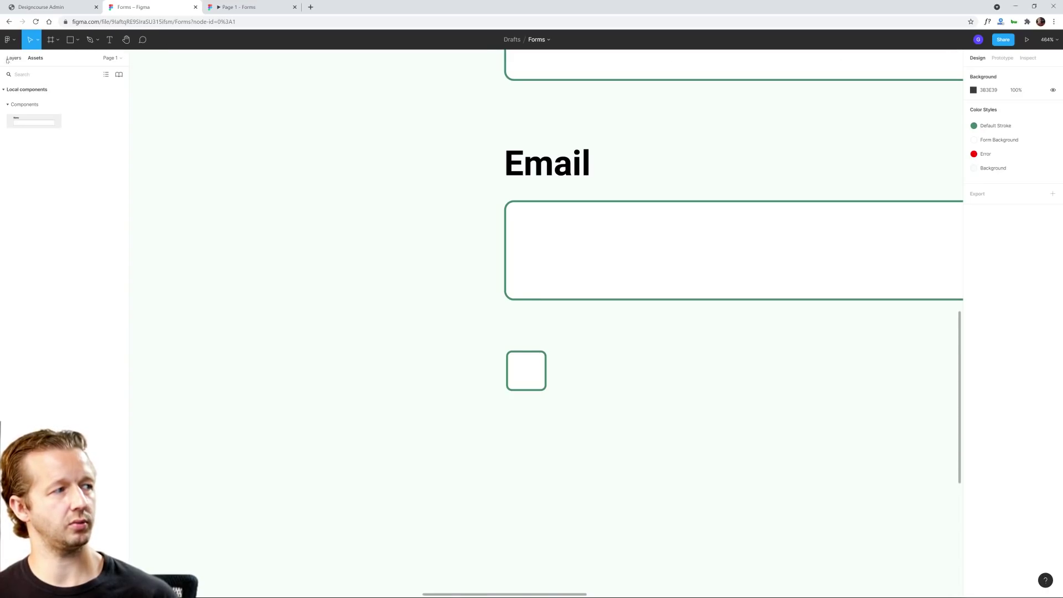
{"action": "key", "text": "alt+1"}
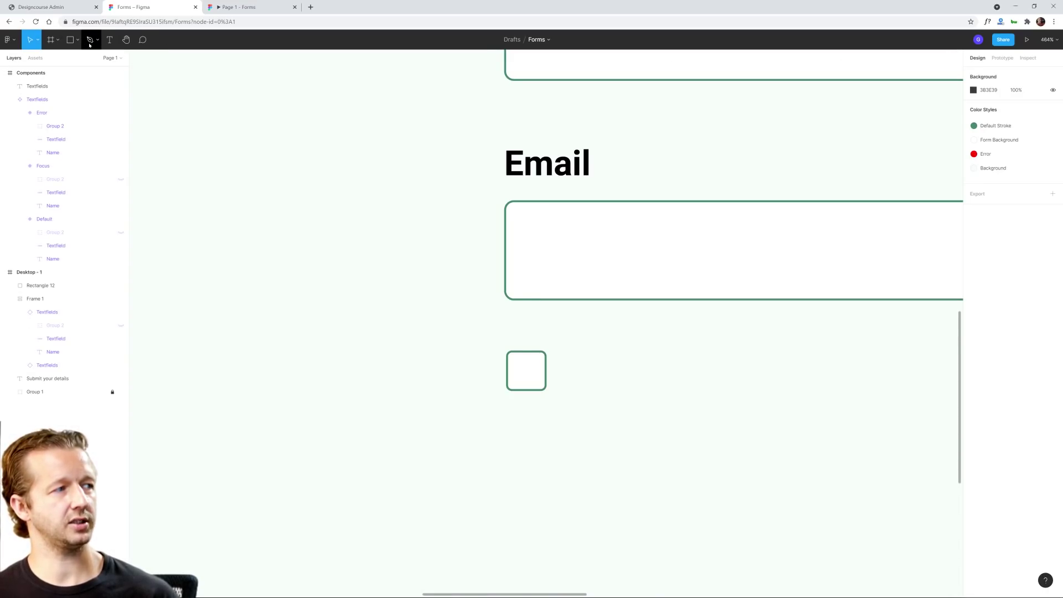
{"action": "left_click", "coordinate": [90, 45]}
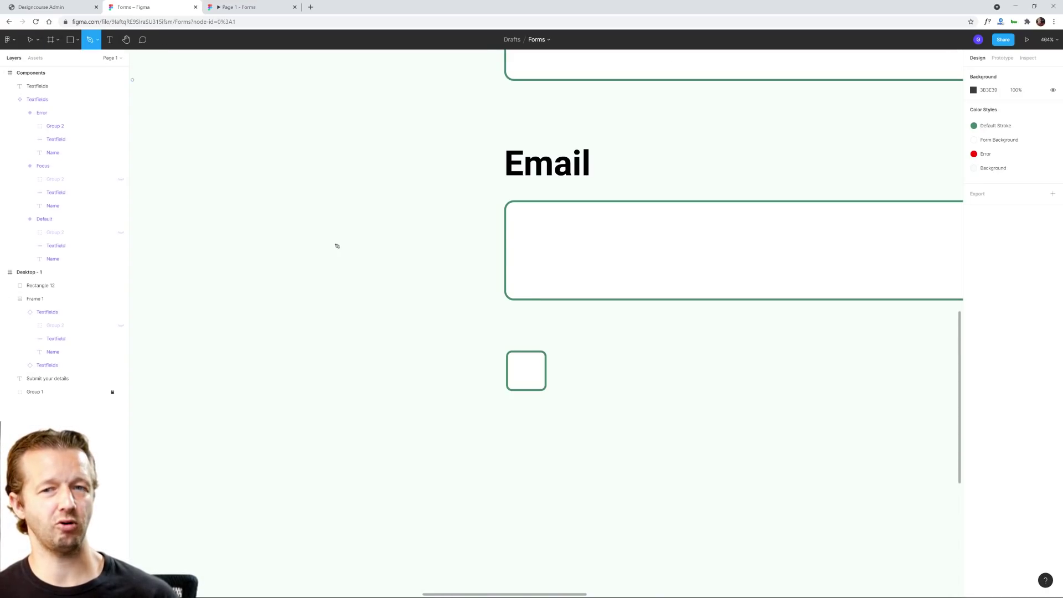
{"action": "scroll", "coordinate": [524, 371], "scroll_direction": "up", "scroll_amount": 5}
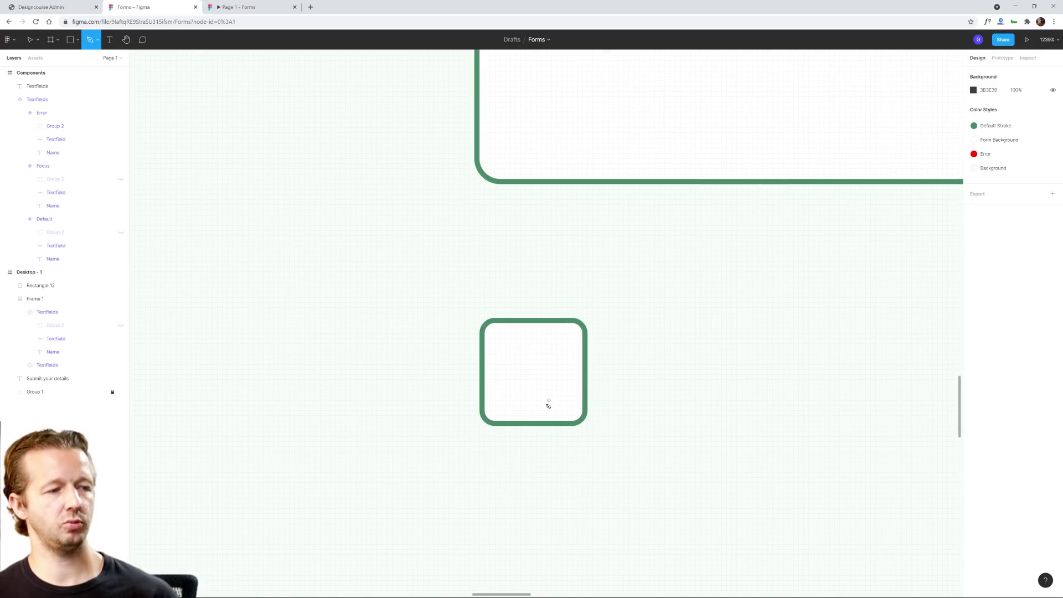
{"action": "scroll", "coordinate": [548, 406], "scroll_direction": "up", "scroll_amount": 1}
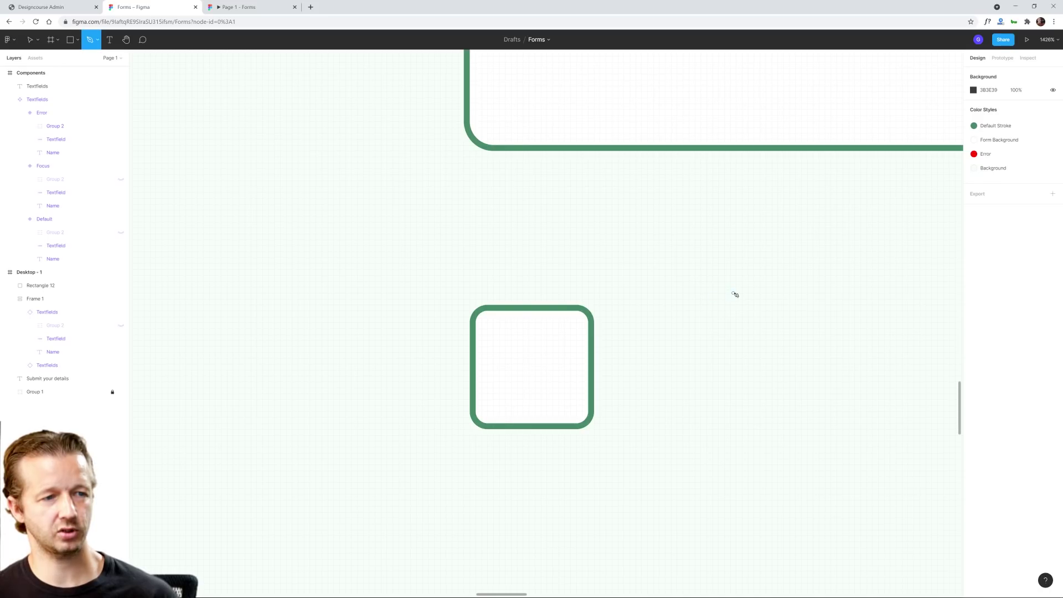
{"action": "left_click", "coordinate": [500, 388]}
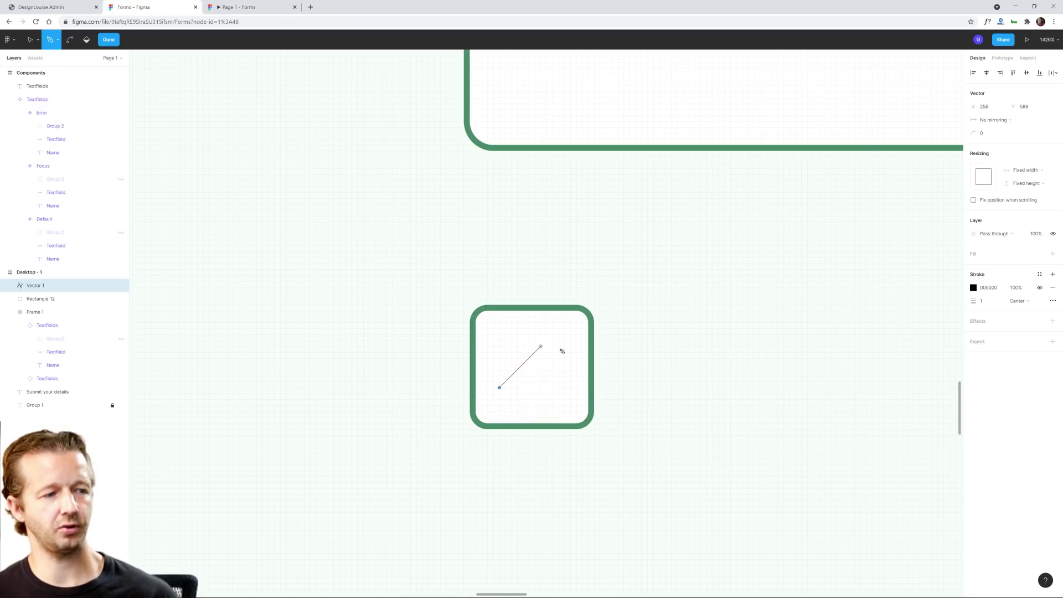
{"action": "left_click", "coordinate": [517, 405]}
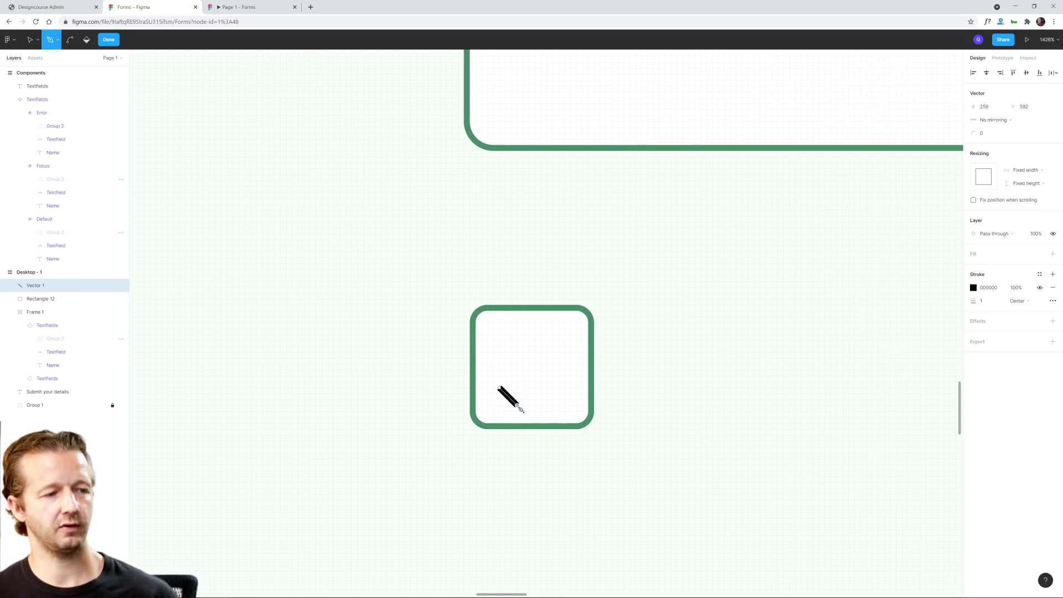
{"action": "left_click", "coordinate": [552, 369]}
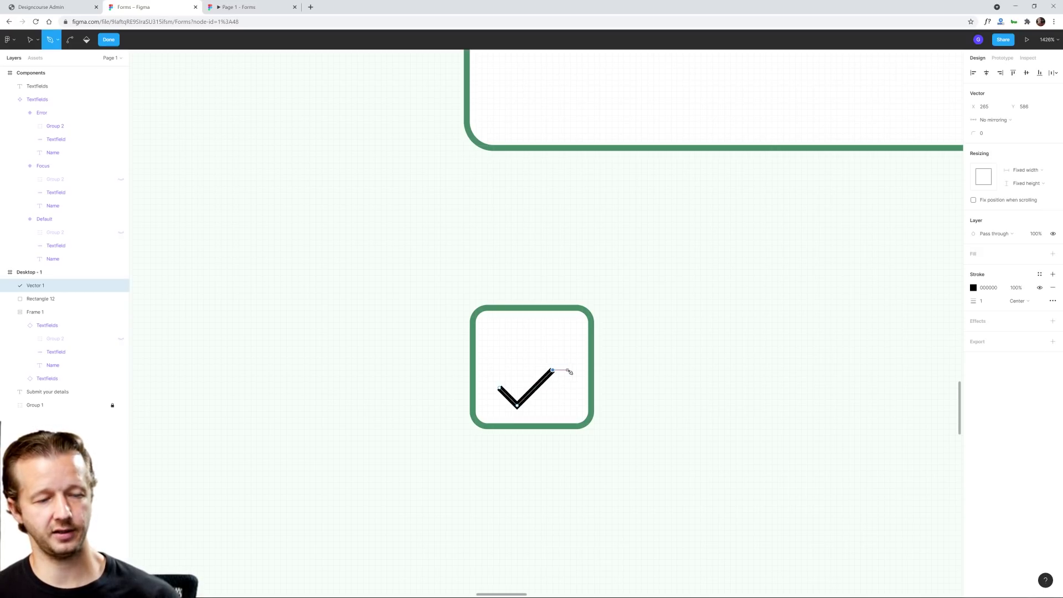
{"action": "key", "text": "Escape"}
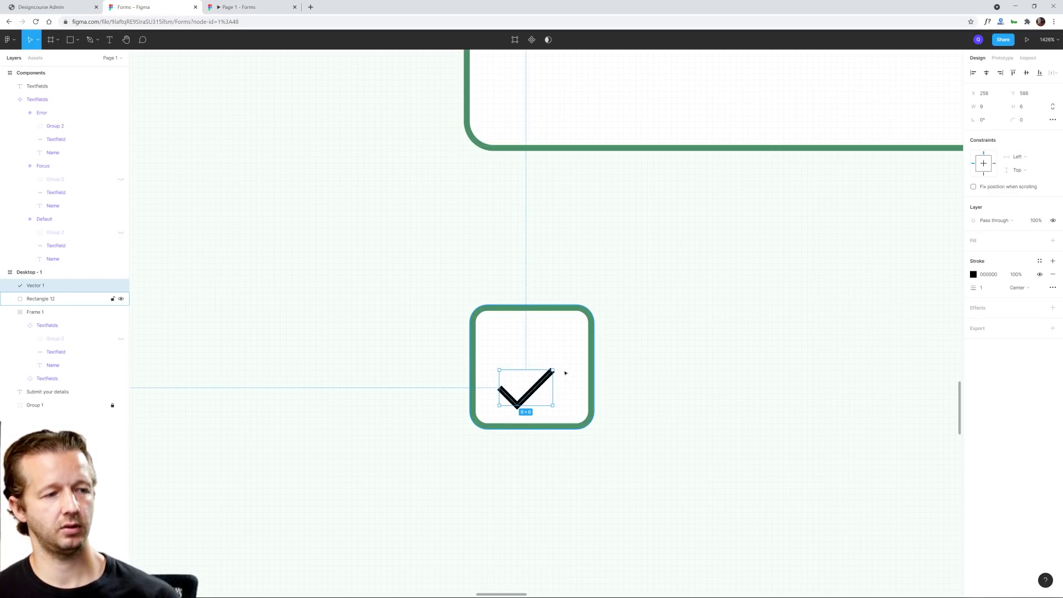
Step: Move the checkmark up and right toward the middle of the square, to X 257, Y 584
{"action": "scroll", "coordinate": [508, 397], "scroll_direction": "up", "scroll_amount": 5}
{"action": "scroll", "coordinate": [508, 396], "scroll_direction": "up", "scroll_amount": 2}
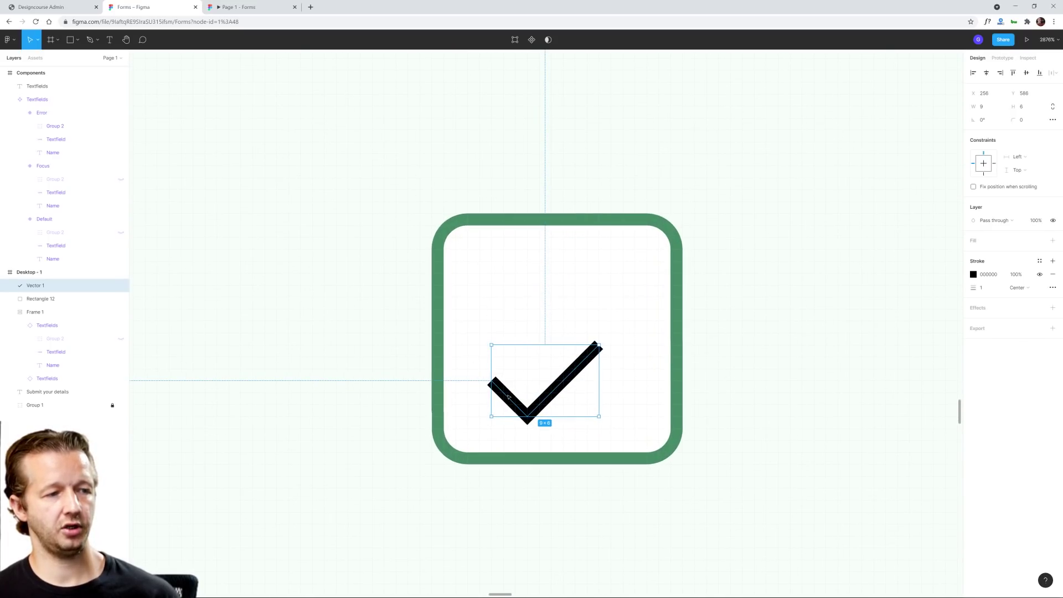
{"action": "left_click_drag", "start_coordinate": [506, 396], "coordinate": [518, 371]}
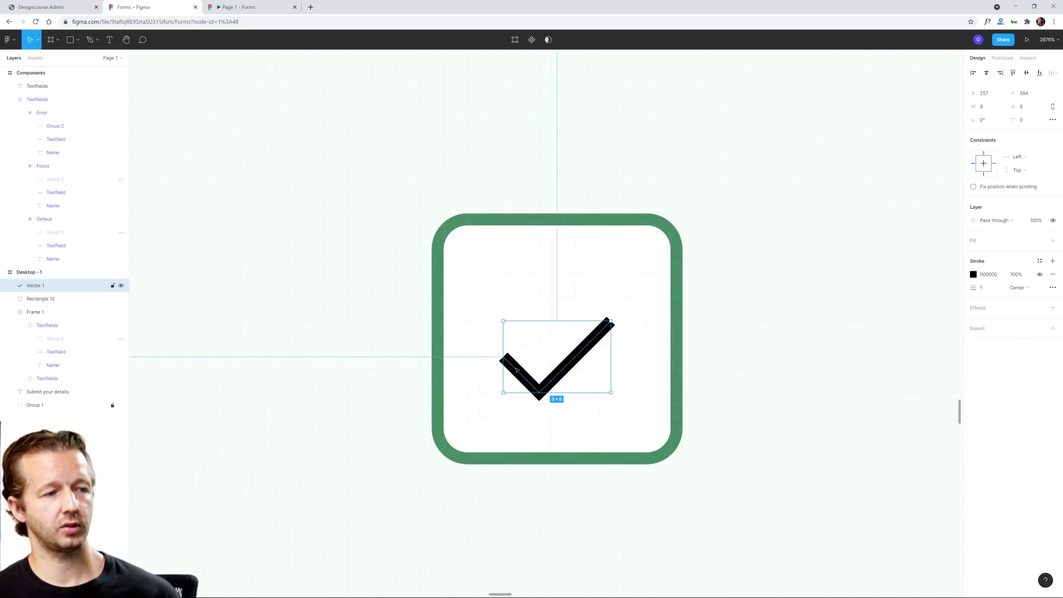
Step: Shorten the checkmark's short arm by moving its outer endpoint about one pixel inward along the stroke
{"action": "double_click", "coordinate": [518, 371]}
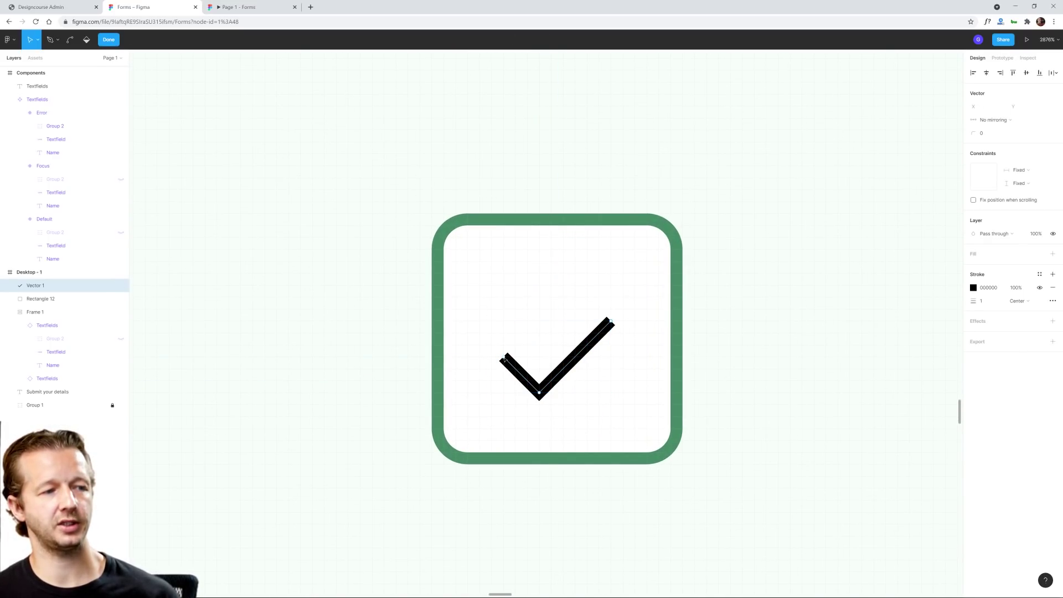
{"action": "left_click", "coordinate": [505, 359]}
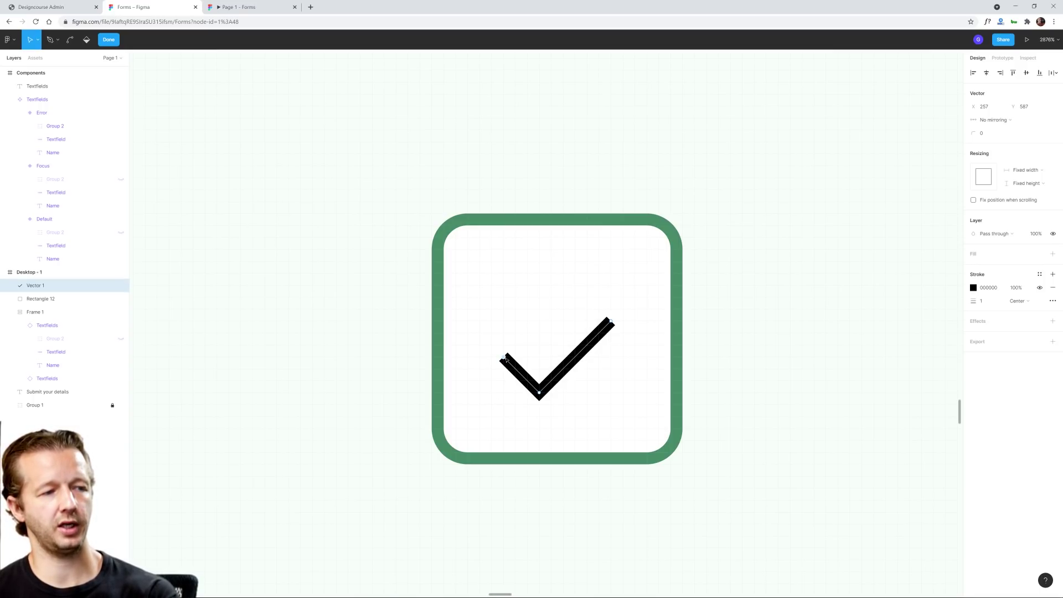
{"action": "left_click_drag", "start_coordinate": [507, 359], "coordinate": [516, 371]}
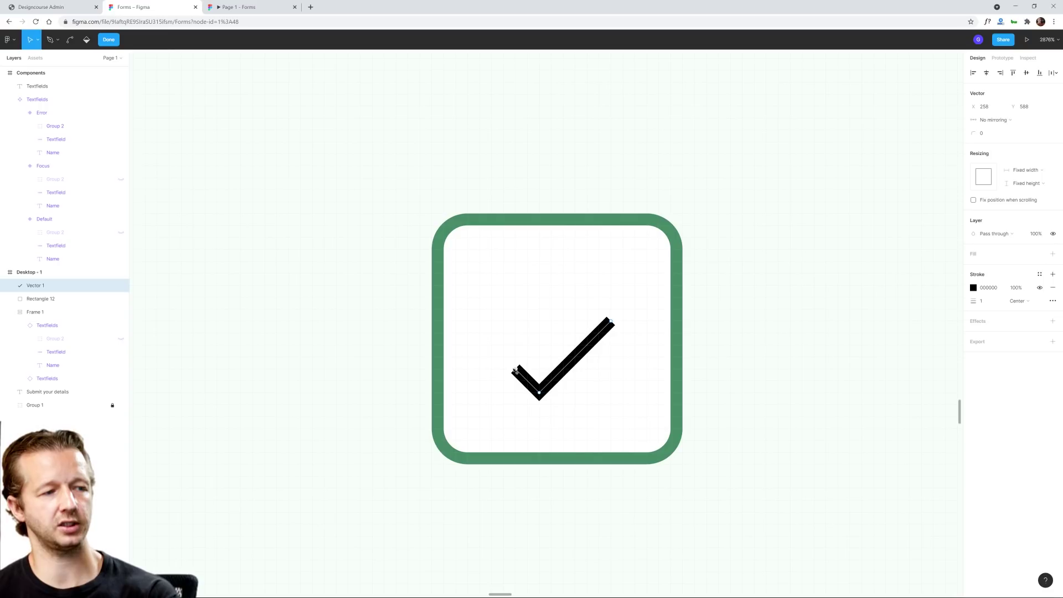
{"action": "left_click", "coordinate": [496, 416]}
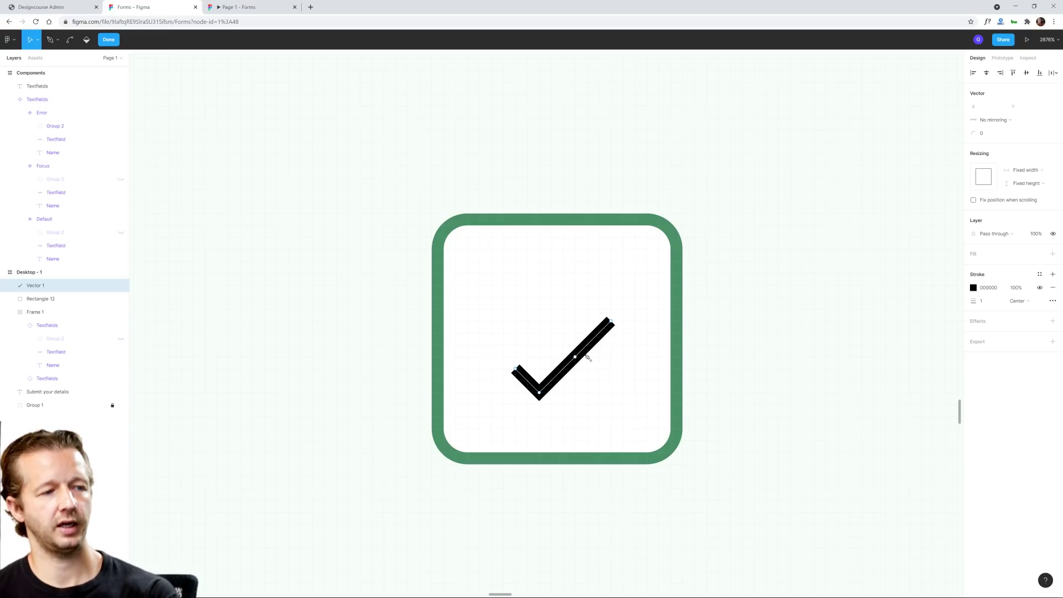
{"action": "key", "text": "Escape"}
{"action": "key", "text": "Escape"}
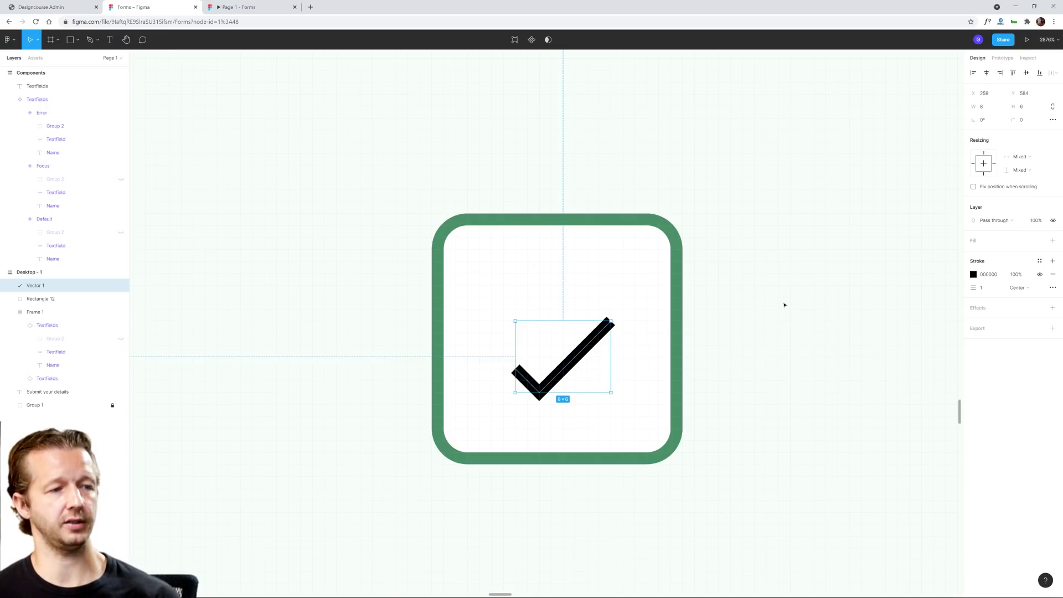
Step: Nudge the checkmark to X 257, Y 583 and enlarge it around its centre to about 10 × 8
{"action": "scroll", "coordinate": [786, 315], "scroll_direction": "down", "scroll_amount": 5}
{"action": "scroll", "coordinate": [685, 351], "scroll_direction": "down", "scroll_amount": 3}
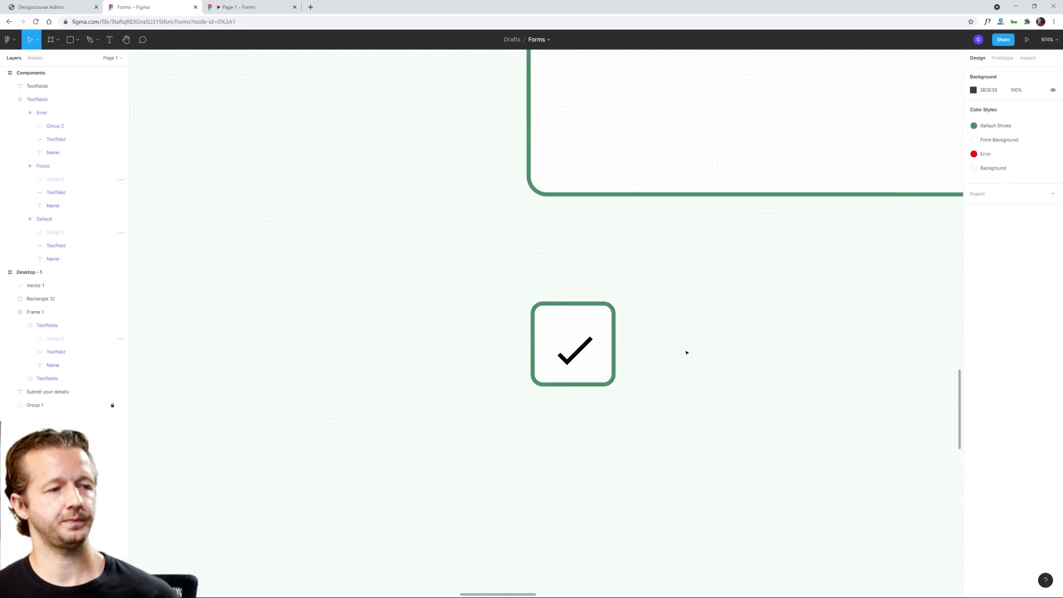
{"action": "scroll", "coordinate": [551, 341], "scroll_direction": "right", "scroll_amount": 2}
{"action": "left_click", "coordinate": [528, 334]}
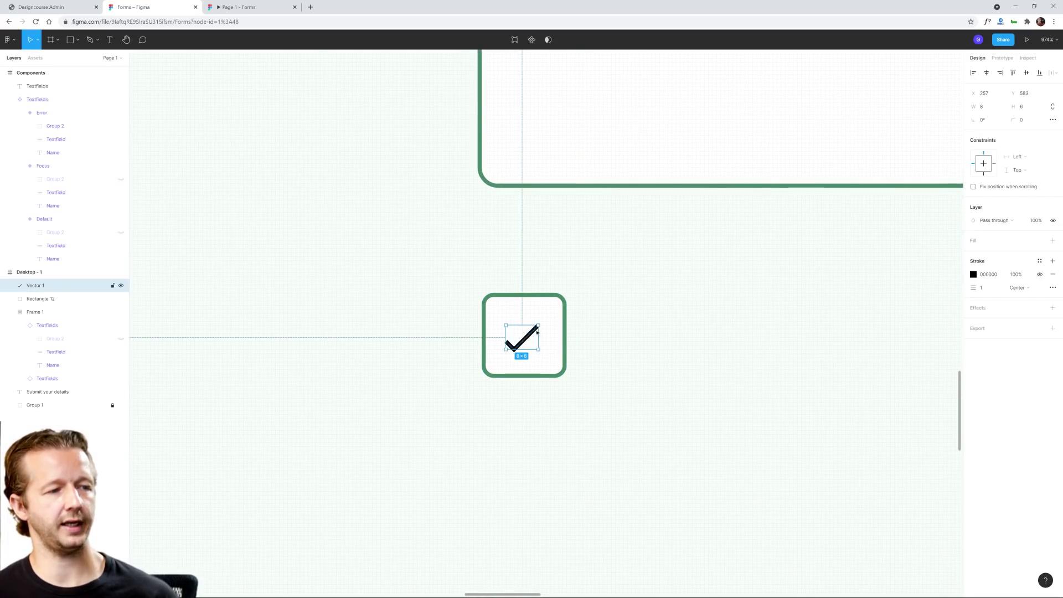
{"action": "left_click_drag", "start_coordinate": [539, 325], "coordinate": [543, 321]}
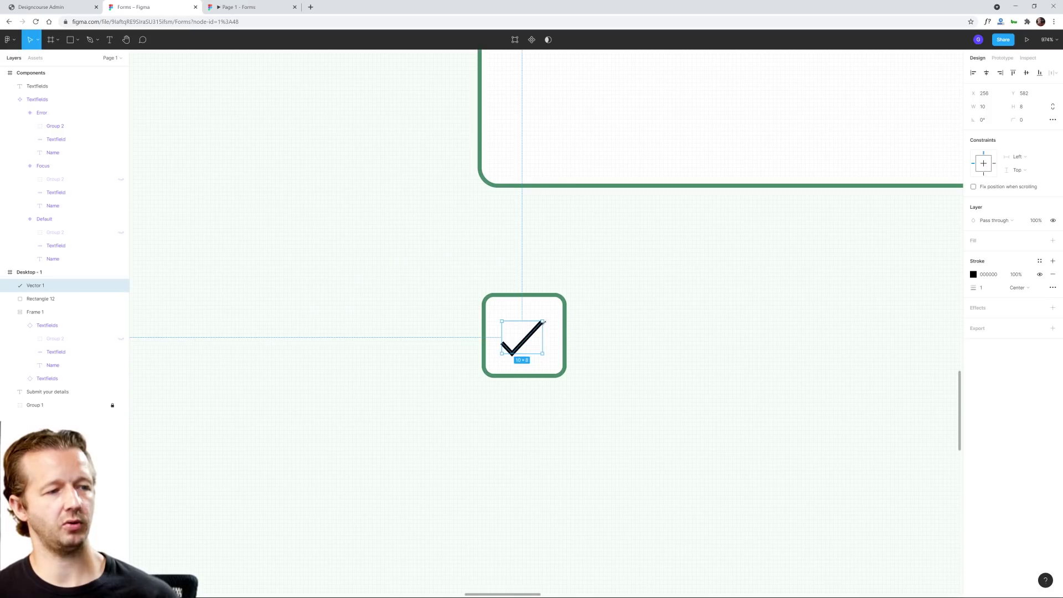
Step: Set the checkmark's stroke weight to 2 and check its look beside the text fields
{"action": "left_click", "coordinate": [980, 286]}
{"action": "type", "text": "2"}
{"action": "key", "text": "Return"}
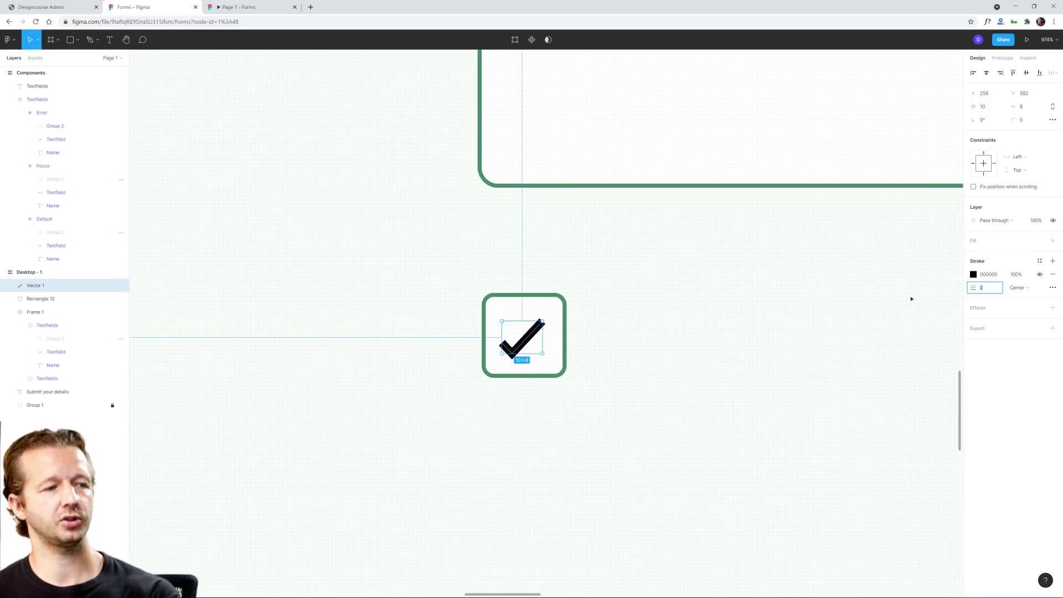
{"action": "left_click", "coordinate": [758, 371]}
{"action": "scroll", "coordinate": [676, 353], "scroll_direction": "down", "scroll_amount": 5}
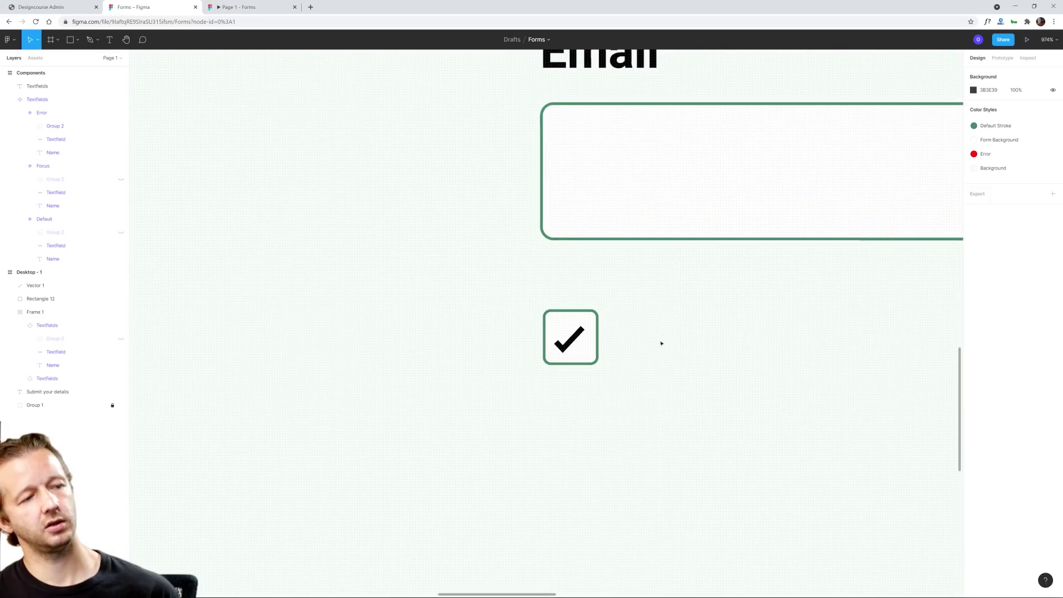
{"action": "scroll", "coordinate": [654, 349], "scroll_direction": "right", "scroll_amount": 3}
{"action": "scroll", "coordinate": [531, 338], "scroll_direction": "up", "scroll_amount": 3}
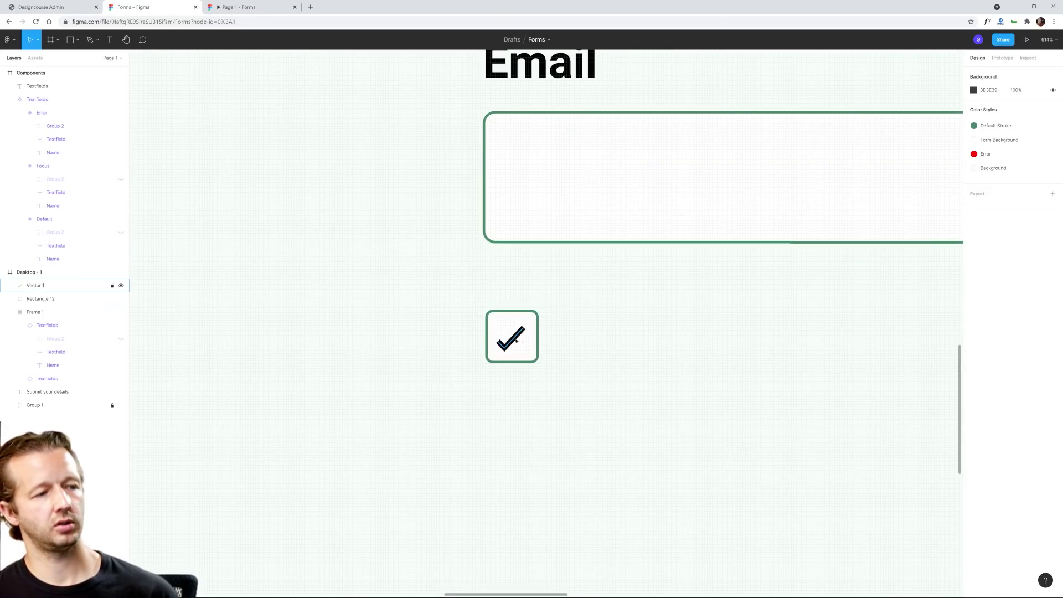
{"action": "left_click", "coordinate": [514, 339]}
{"action": "left_click", "coordinate": [593, 340]}
{"action": "scroll", "coordinate": [605, 339], "scroll_direction": "down", "scroll_amount": 5}
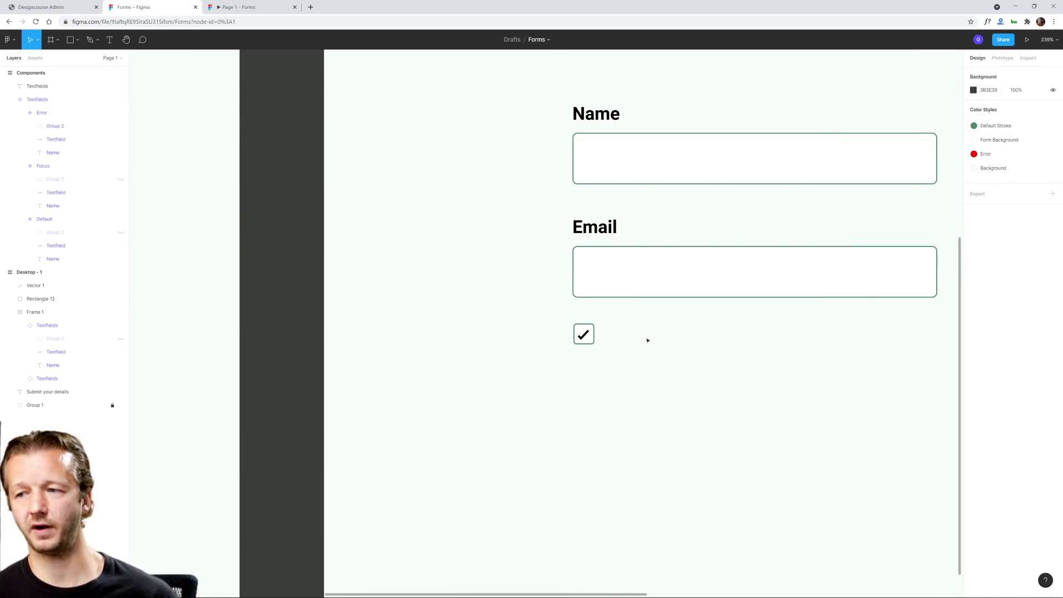
{"action": "scroll", "coordinate": [576, 339], "scroll_direction": "up", "scroll_amount": 5}
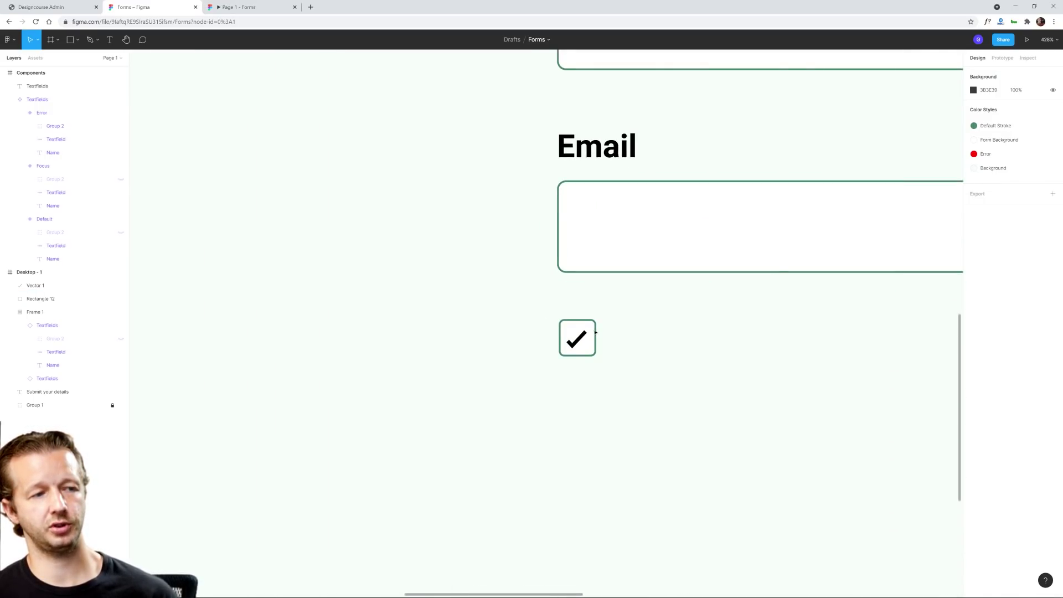
Step: Apply the Default Stroke color style to the checkmark's stroke and review it against the form
{"action": "left_click", "coordinate": [570, 340]}
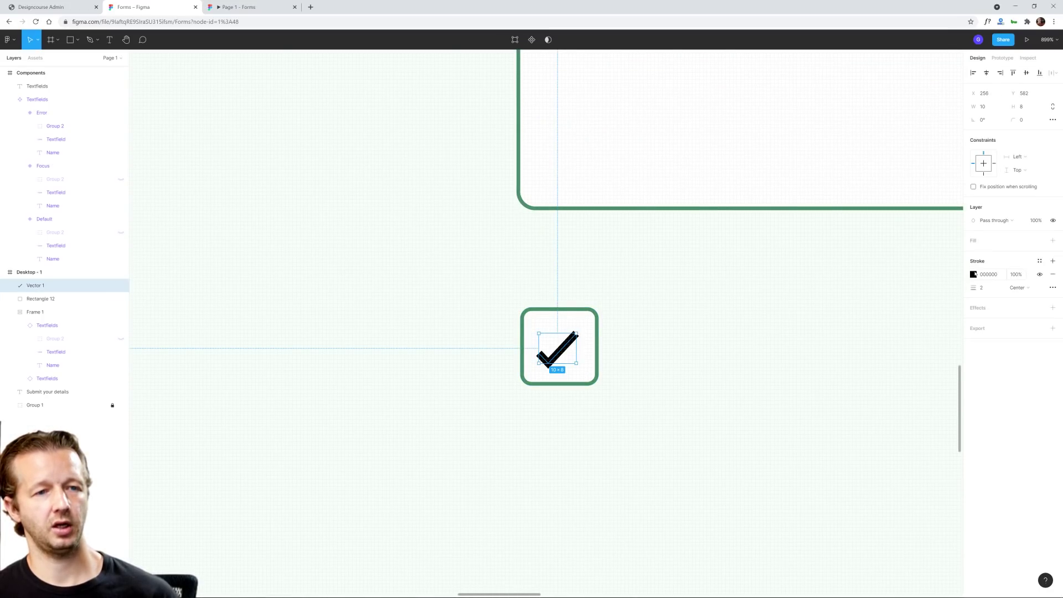
{"action": "left_click", "coordinate": [1040, 261]}
{"action": "left_click", "coordinate": [1000, 312]}
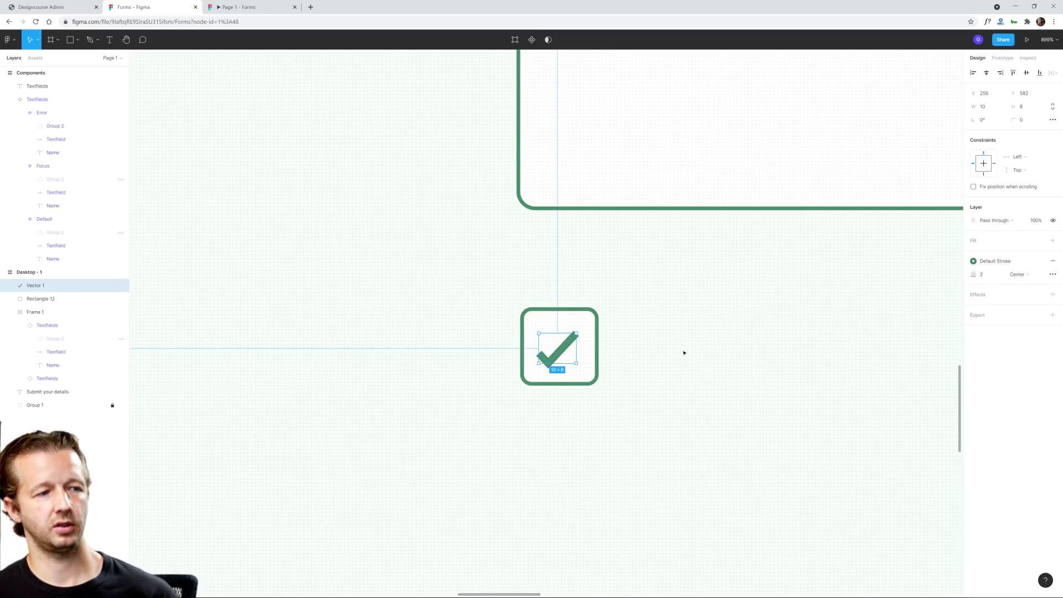
{"action": "left_click", "coordinate": [714, 365]}
{"action": "scroll", "coordinate": [757, 336], "scroll_direction": "down", "scroll_amount": 8}
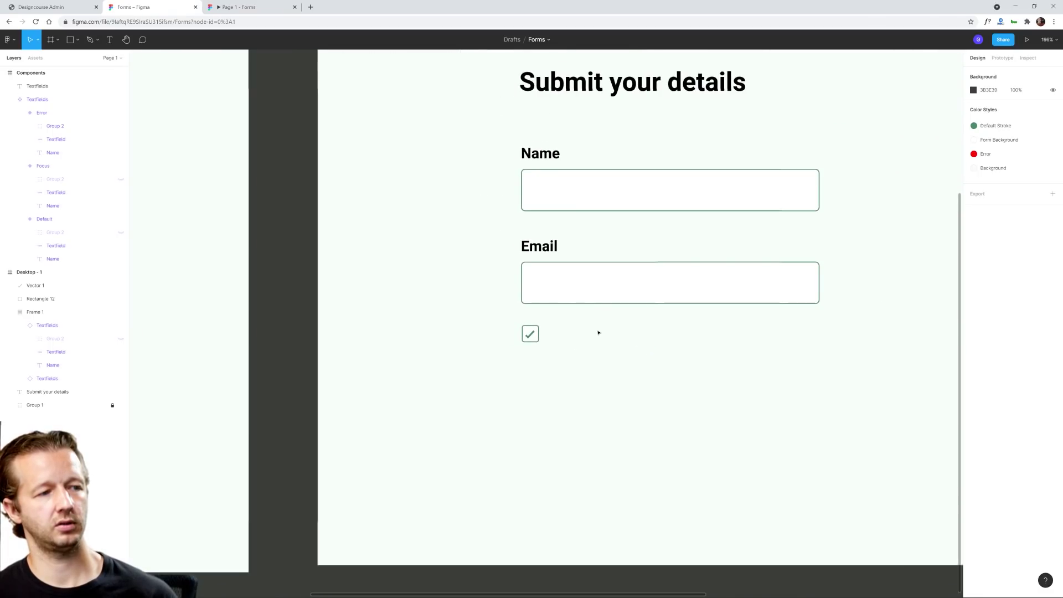
{"action": "scroll", "coordinate": [620, 330], "scroll_direction": "down", "scroll_amount": 2}
Step: Adjust the checkmark's position so that it sits centred inside the checkbox square
{"action": "scroll", "coordinate": [504, 338], "scroll_direction": "up", "scroll_amount": 4}
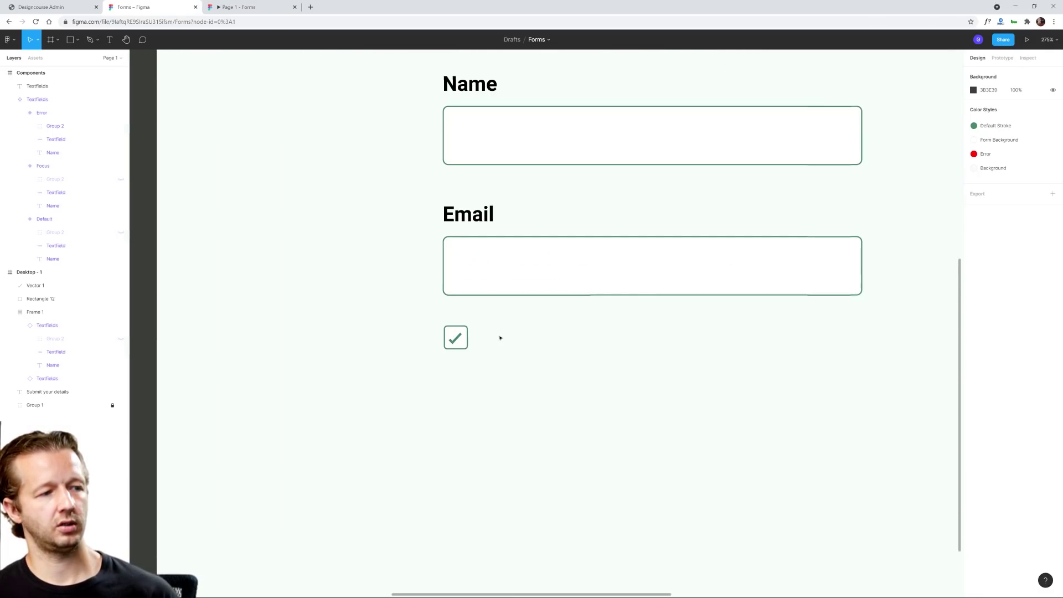
{"action": "scroll", "coordinate": [500, 337], "scroll_direction": "up", "scroll_amount": 4}
{"action": "left_click", "coordinate": [424, 335]}
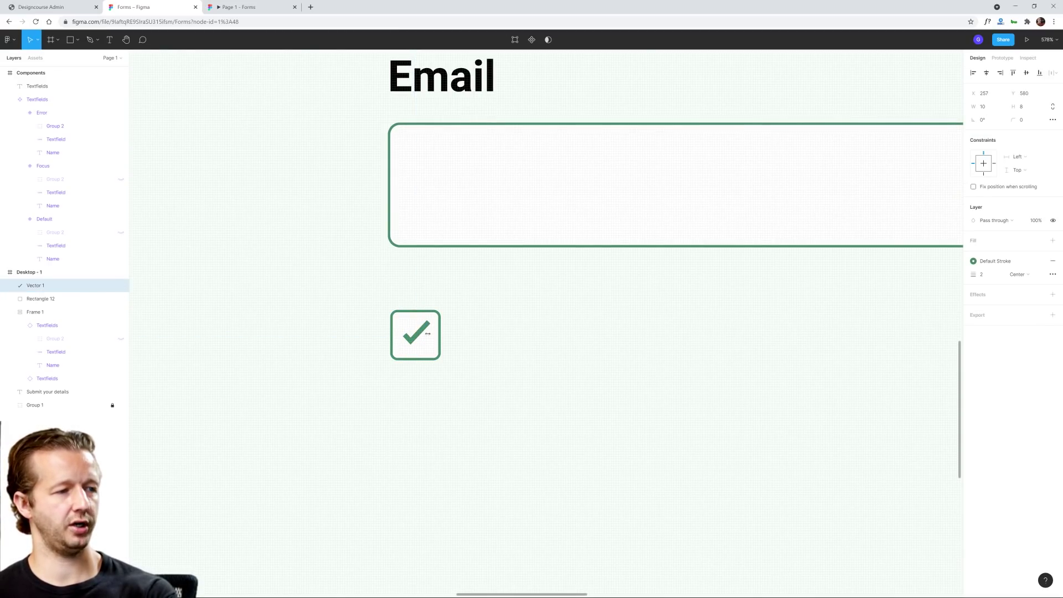
{"action": "left_click_drag", "start_coordinate": [427, 333], "coordinate": [426, 336]}
{"action": "left_click", "coordinate": [502, 336]}
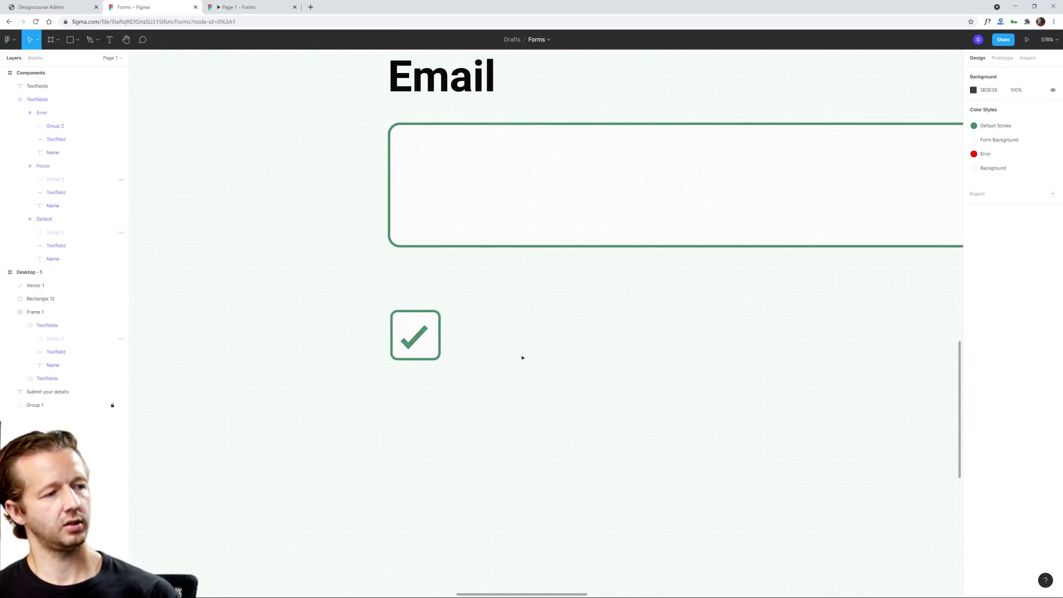
Step: Combine the checkmark and its square into one auto layout frame and review it within the whole form
{"action": "left_click", "coordinate": [423, 335]}
{"action": "left_click", "coordinate": [434, 331], "text": "shift"}
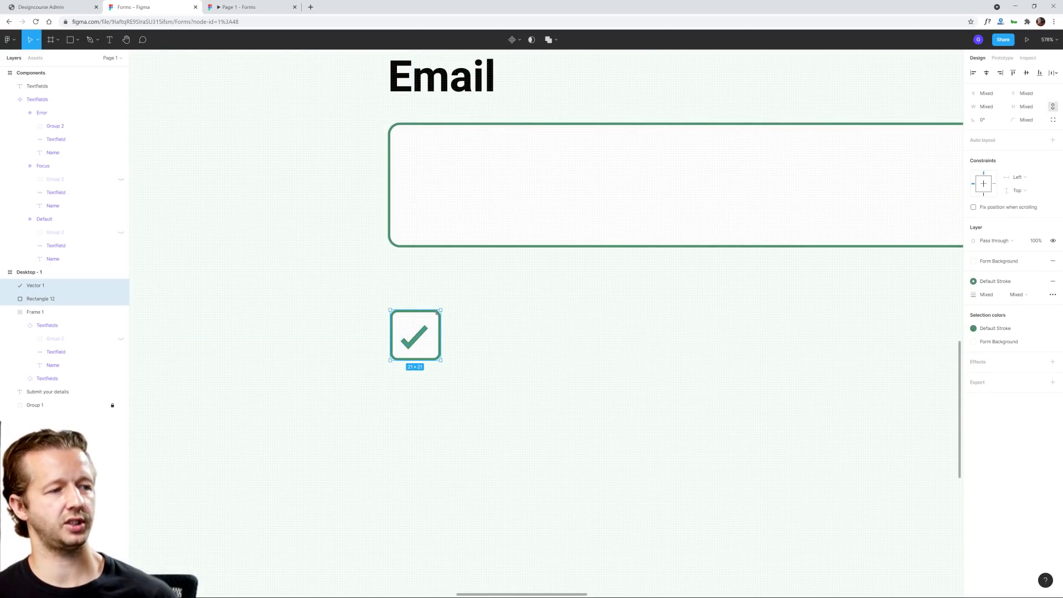
{"action": "right_click", "coordinate": [432, 329]}
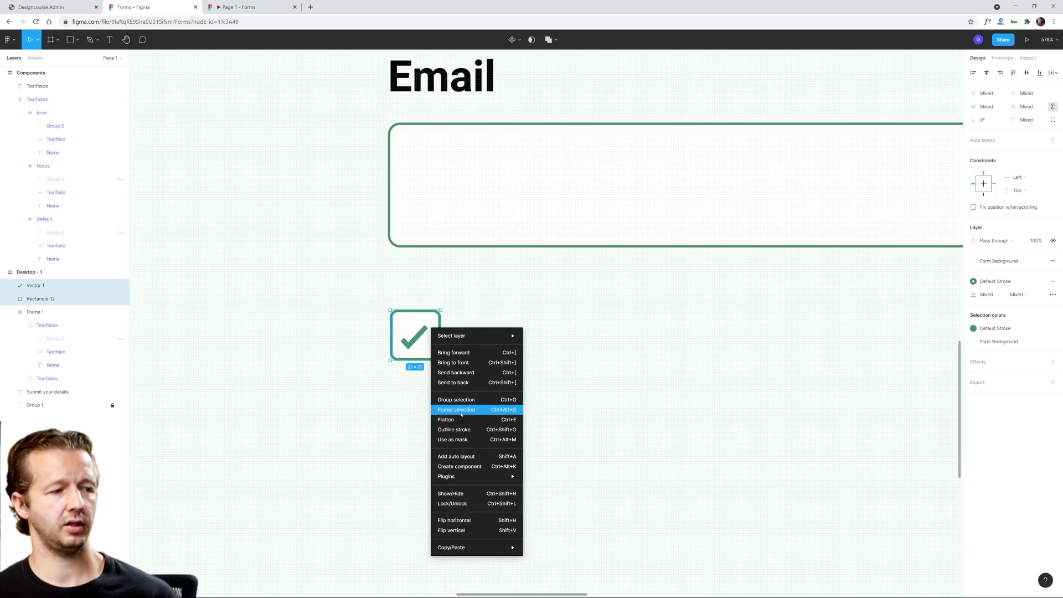
{"action": "left_click", "coordinate": [465, 457]}
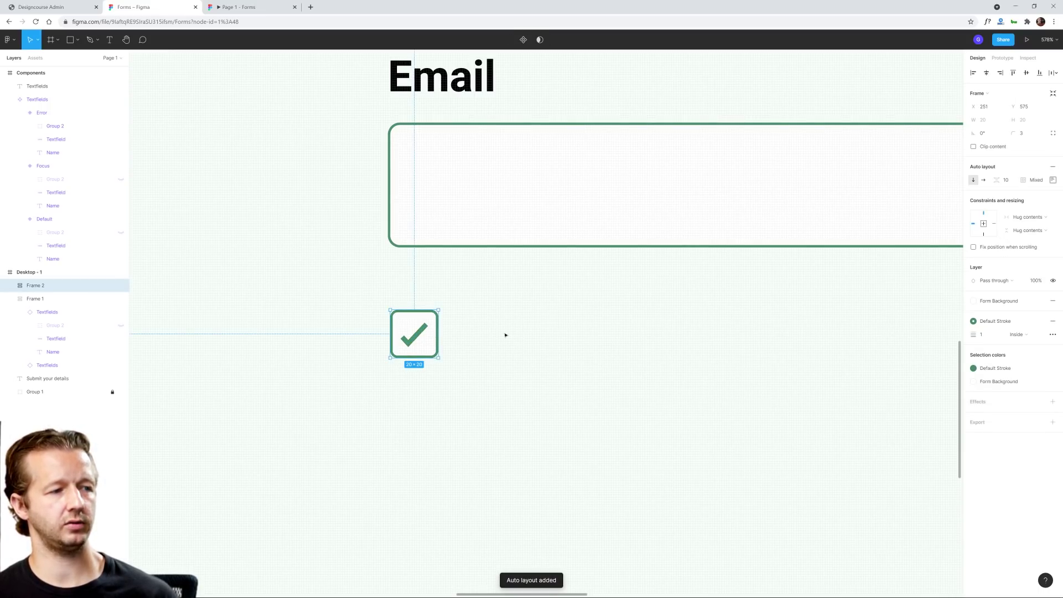
{"action": "left_click", "coordinate": [468, 368]}
{"action": "scroll", "coordinate": [608, 347], "scroll_direction": "down", "scroll_amount": 3}
{"action": "scroll", "coordinate": [607, 347], "scroll_direction": "down", "scroll_amount": 5}
{"action": "scroll", "coordinate": [626, 369], "scroll_direction": "right", "scroll_amount": 3}
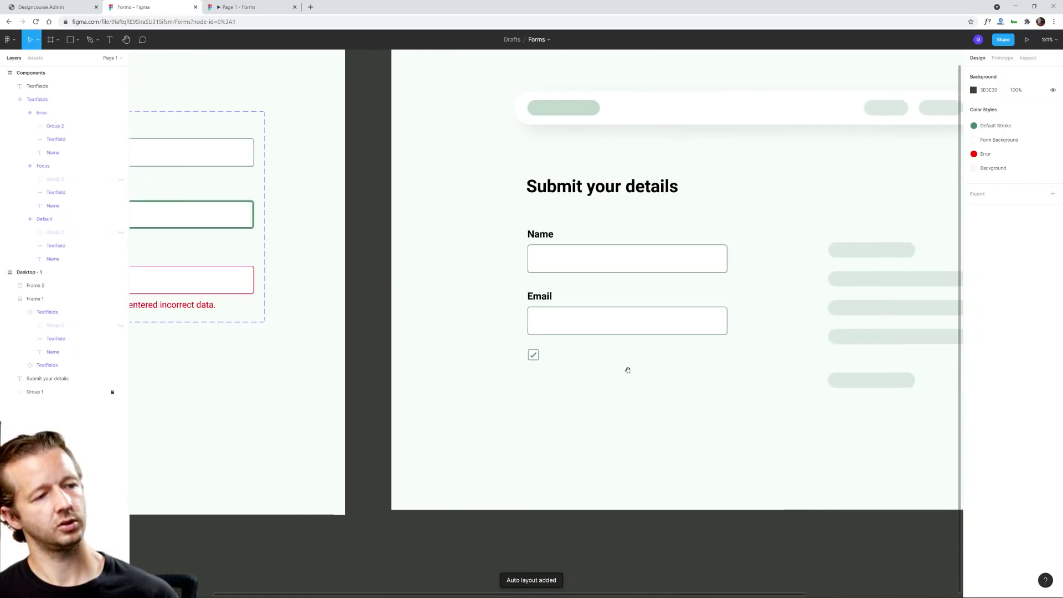
{"action": "scroll", "coordinate": [584, 381], "scroll_direction": "down", "scroll_amount": 1}
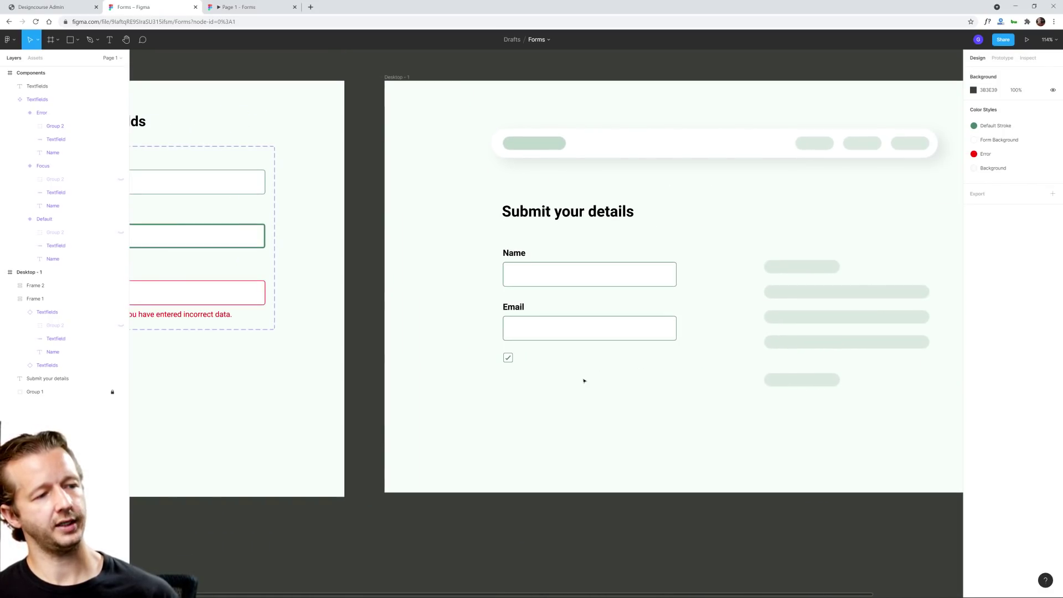
Step: Add a text label reading "I want to receive updates via email." beside the checkbox below the Email field
{"action": "scroll", "coordinate": [570, 382], "scroll_direction": "up", "scroll_amount": 4}
{"action": "scroll", "coordinate": [529, 374], "scroll_direction": "up", "scroll_amount": 2}
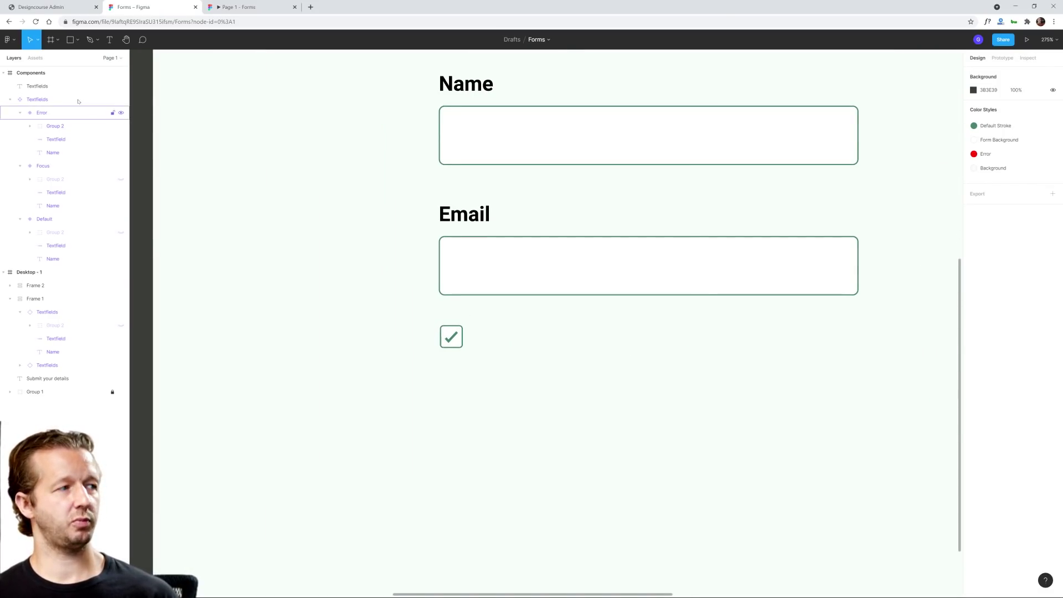
{"action": "key", "text": "t"}
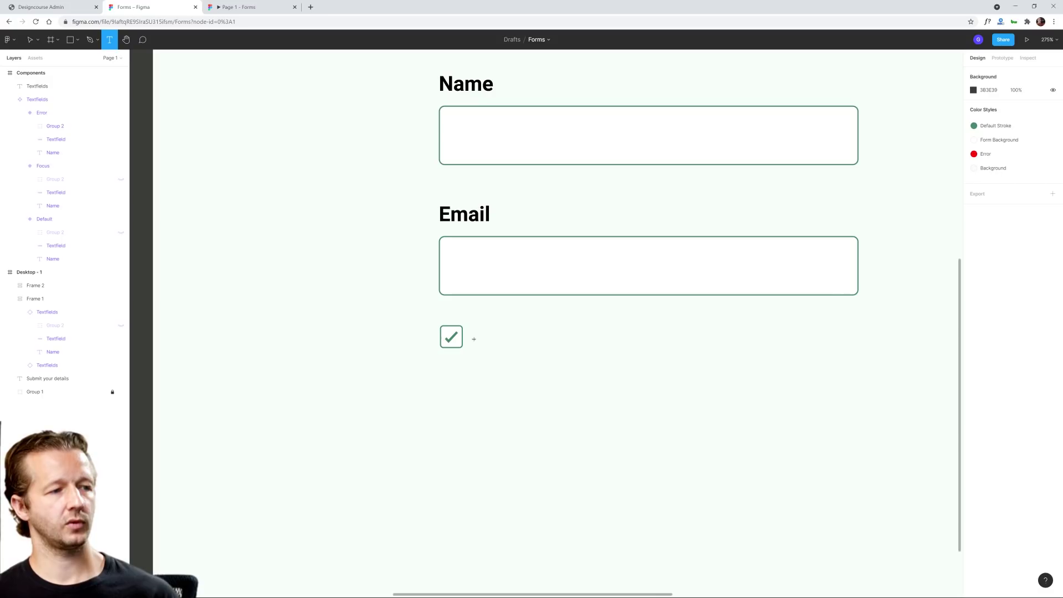
{"action": "left_click", "coordinate": [474, 339]}
{"action": "key", "text": "Escape"}
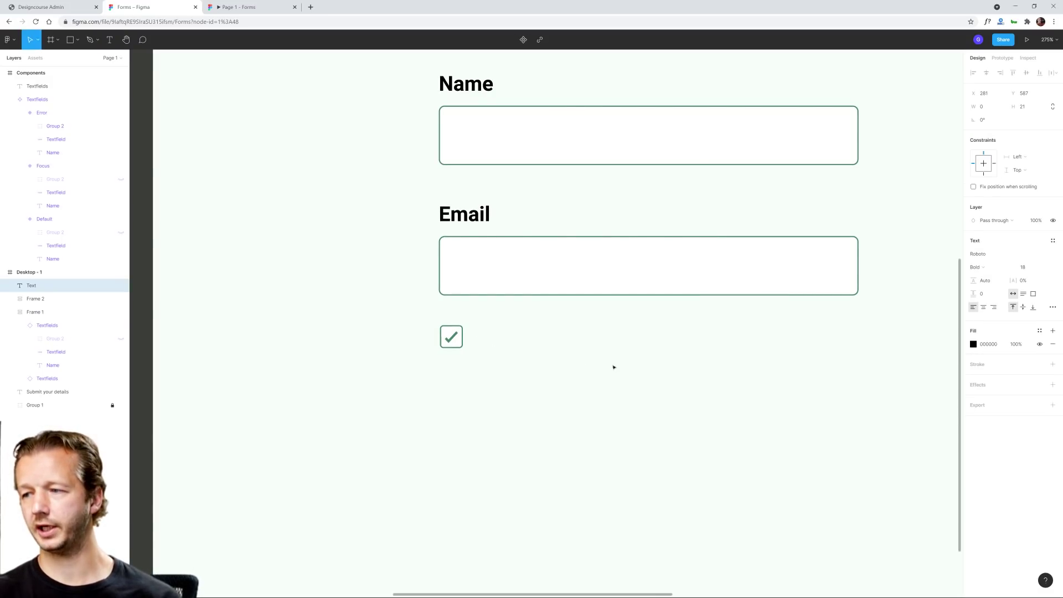
{"action": "type", "text": "I want"}
{"action": "key", "text": "BackSpace"}
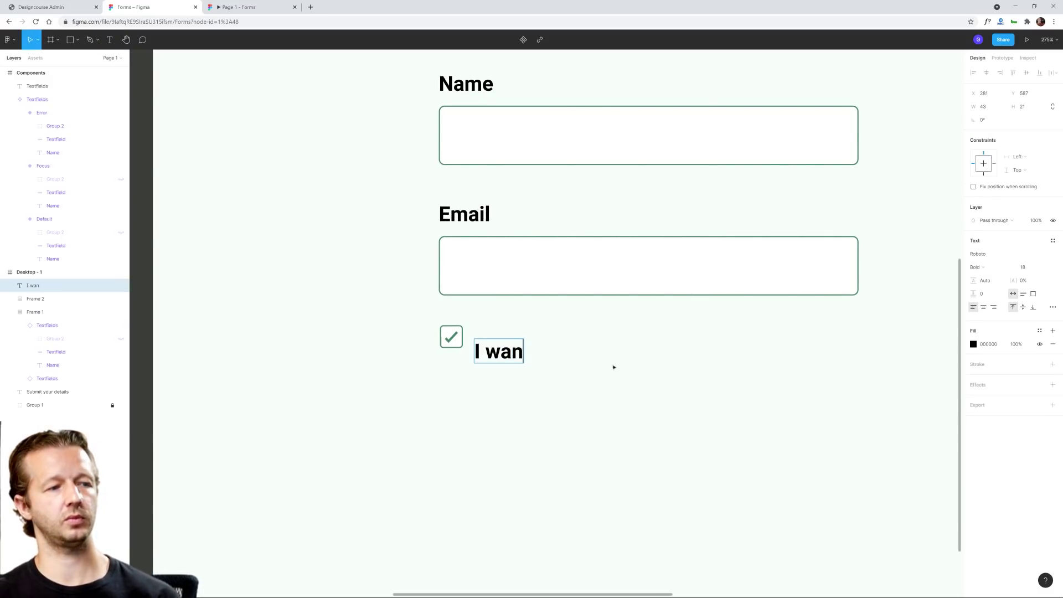
{"action": "type", "text": "t to receive"}
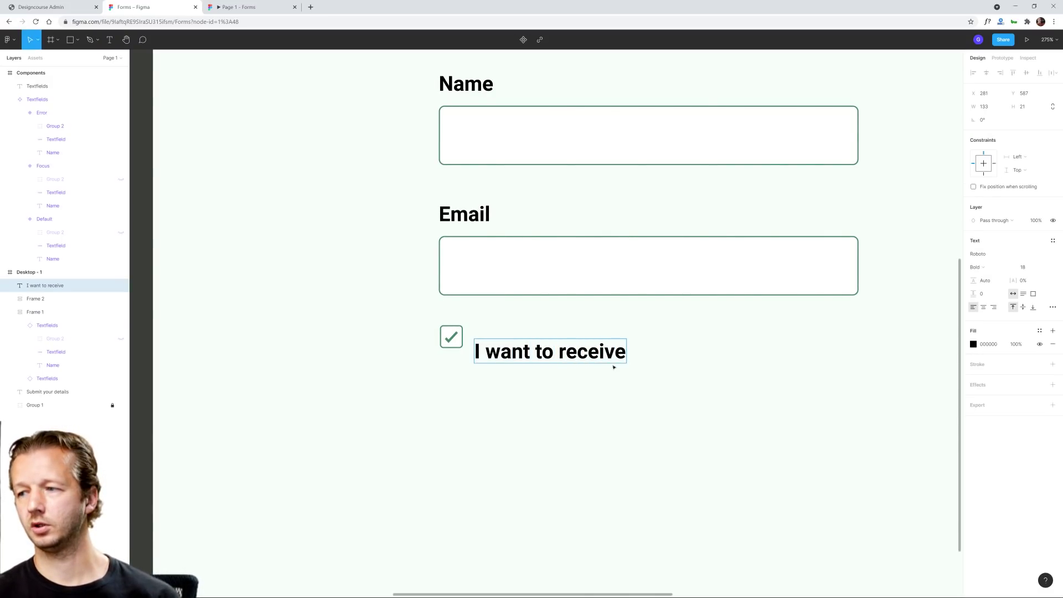
{"action": "type", "text": " updates via emai"}
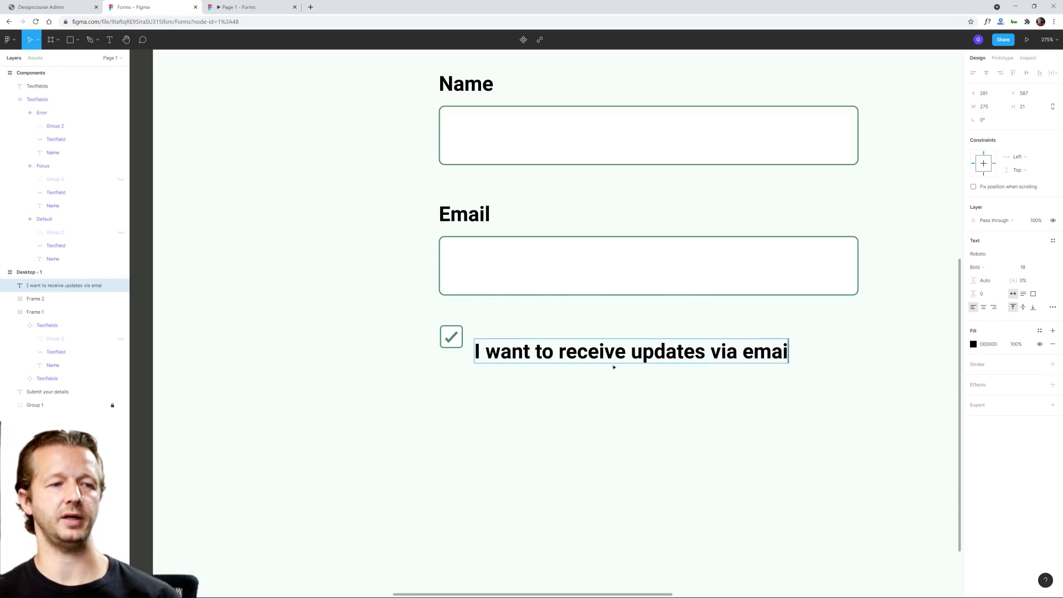
{"action": "type", "text": "l."}
{"action": "key", "text": "Escape"}
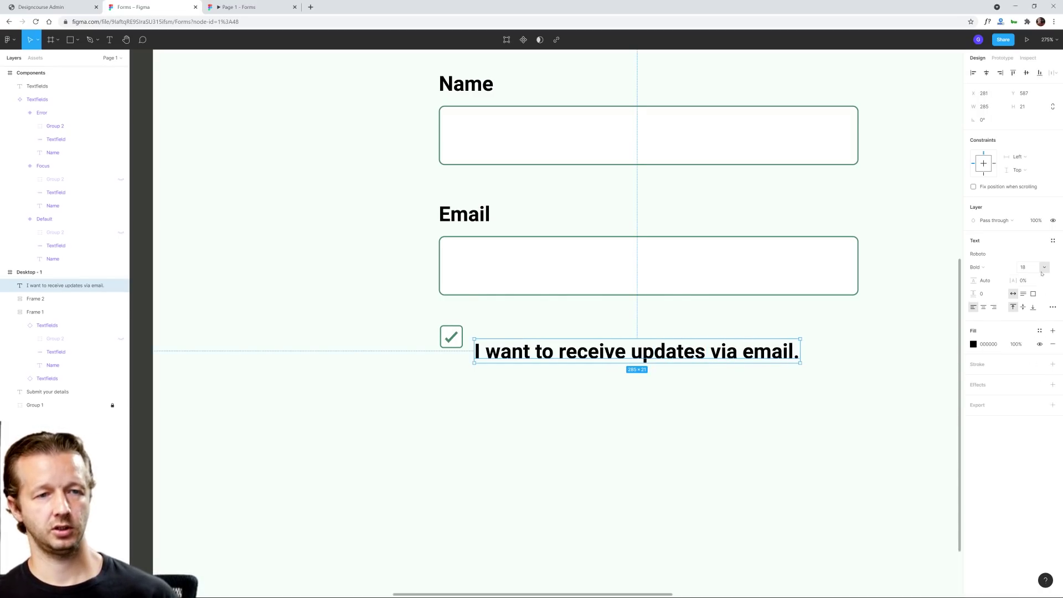
Step: Move the "I want to receive updates via email." label so that it lines up vertically with the checkbox
{"action": "left_click", "coordinate": [1044, 268]}
{"action": "left_click", "coordinate": [1044, 268]}
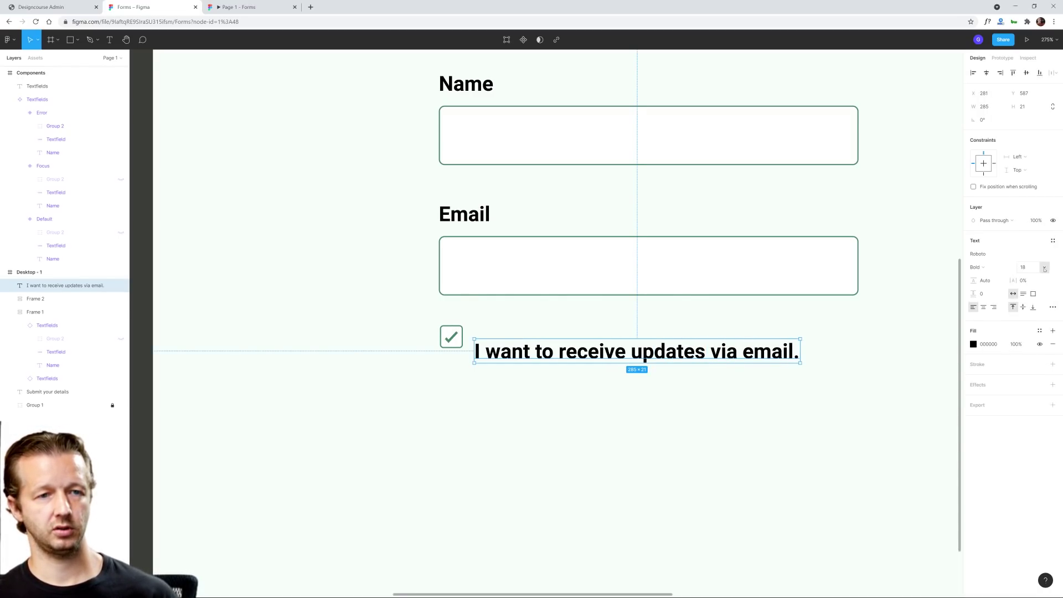
{"action": "scroll", "coordinate": [770, 363], "scroll_direction": "down", "scroll_amount": 3}
{"action": "left_click_drag", "start_coordinate": [728, 386], "coordinate": [586, 391]}
{"action": "scroll", "coordinate": [559, 382], "scroll_direction": "up", "scroll_amount": 1}
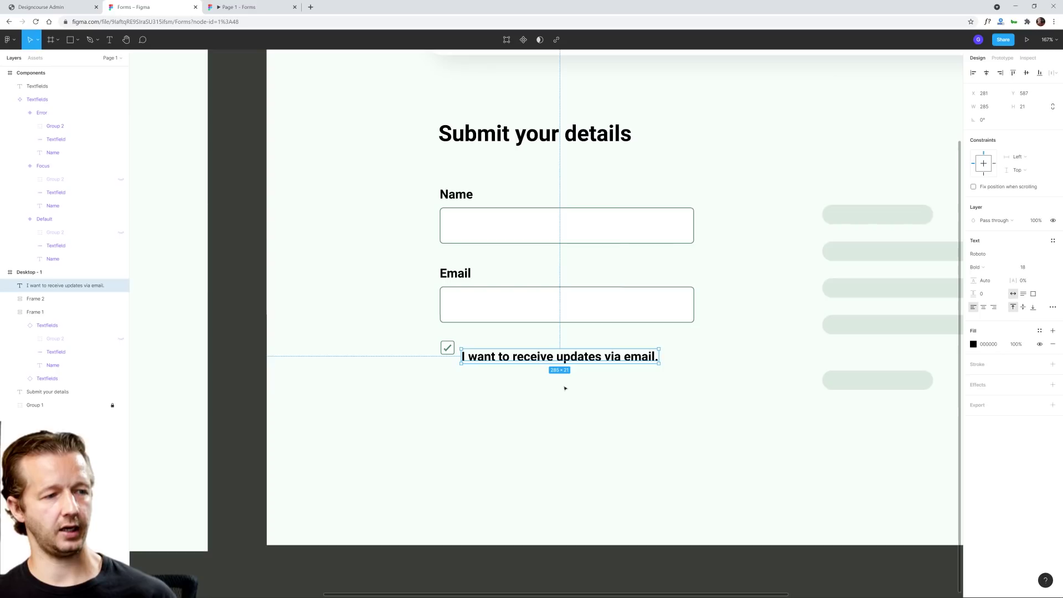
{"action": "double_click", "coordinate": [612, 358]}
{"action": "key", "text": "Escape"}
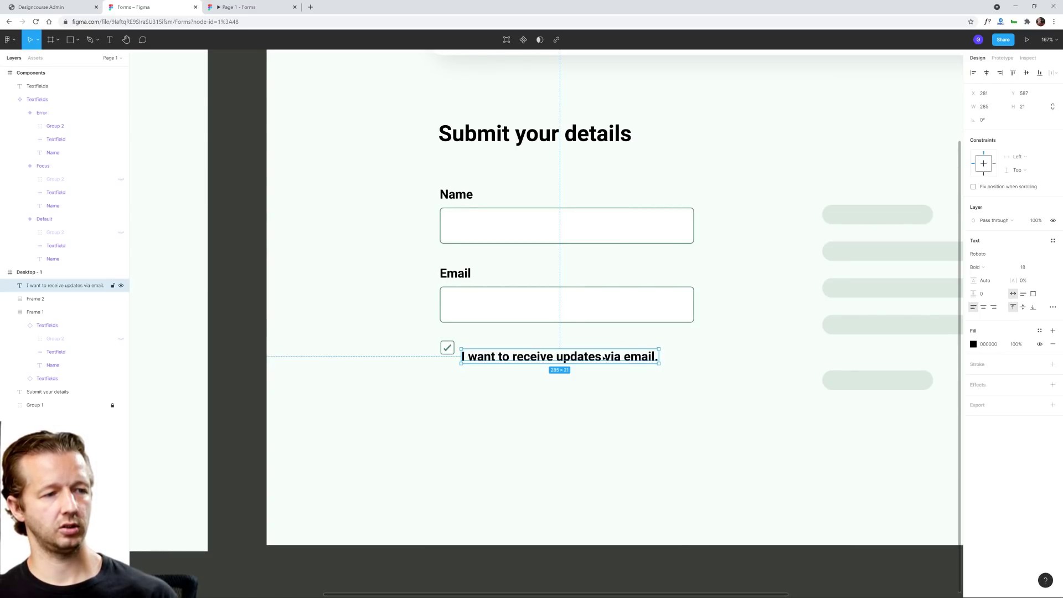
{"action": "left_click_drag", "start_coordinate": [611, 359], "coordinate": [606, 348]}
Step: Compare the Name and Email labels with the checkbox label, and set the checkbox label's font weight to Regular
{"action": "left_click", "coordinate": [461, 274]}
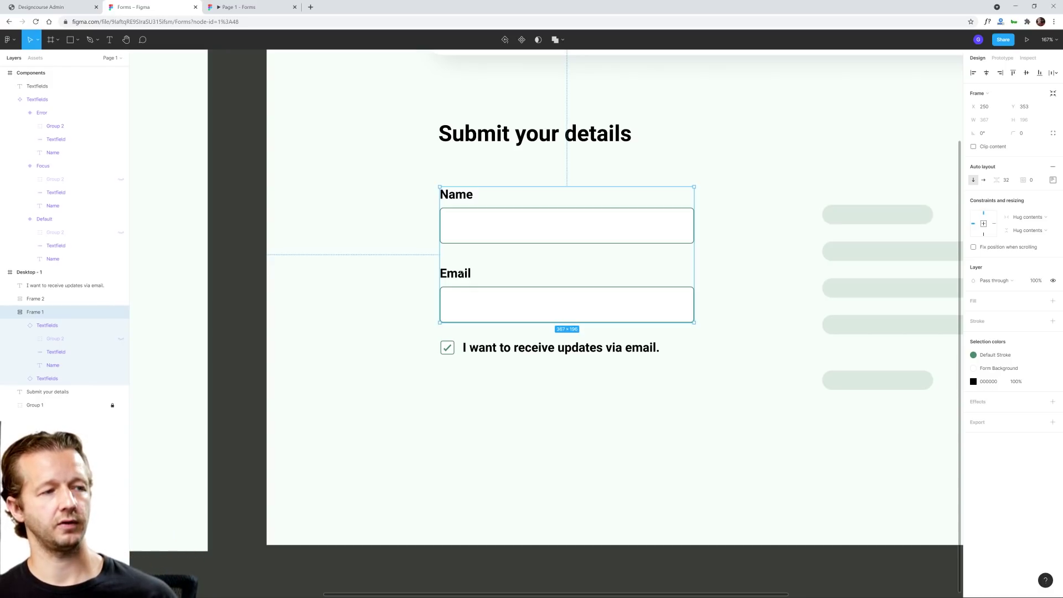
{"action": "double_click", "coordinate": [460, 274]}
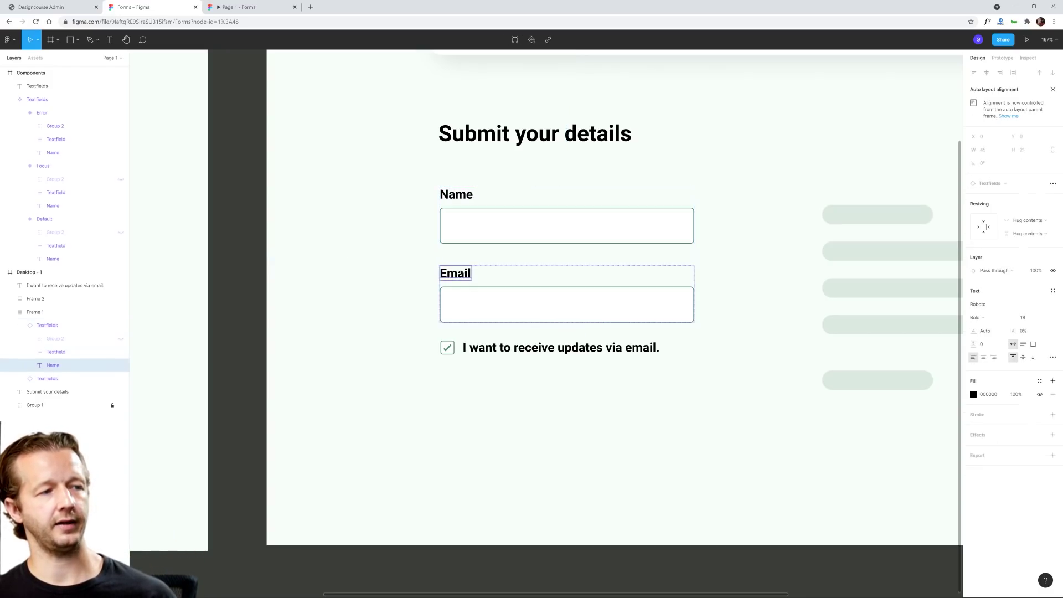
{"action": "left_click", "coordinate": [457, 196]}
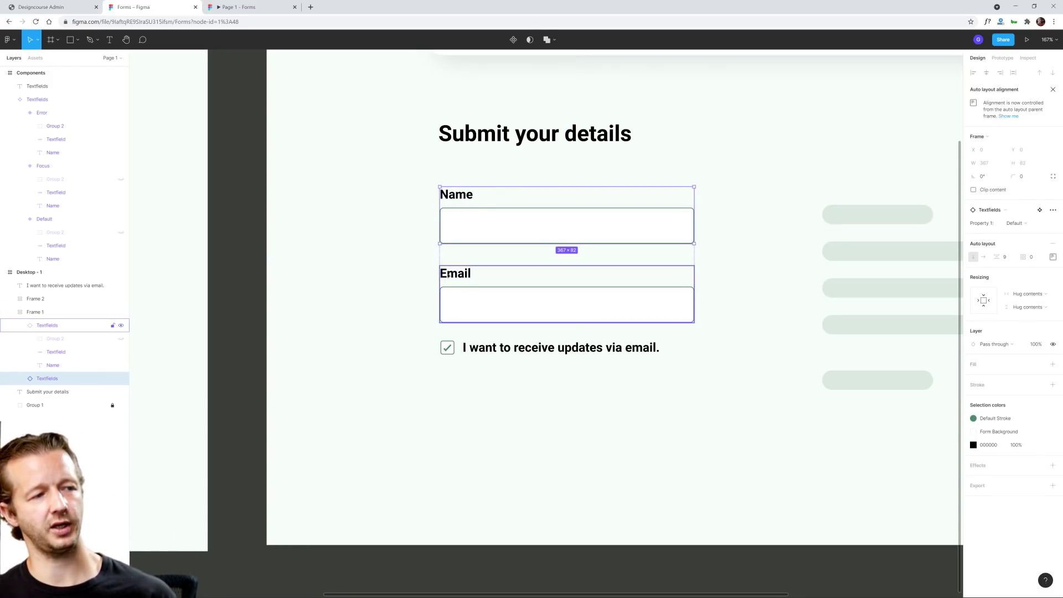
{"action": "left_click", "coordinate": [377, 277]}
{"action": "left_click", "coordinate": [497, 351]}
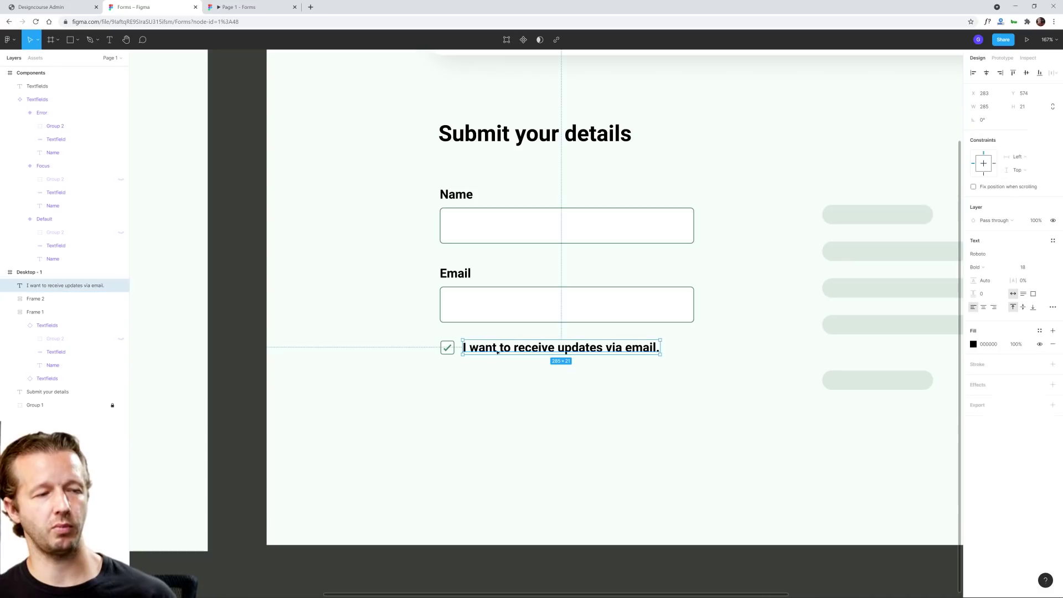
{"action": "double_click", "coordinate": [496, 349]}
{"action": "key", "text": "Escape"}
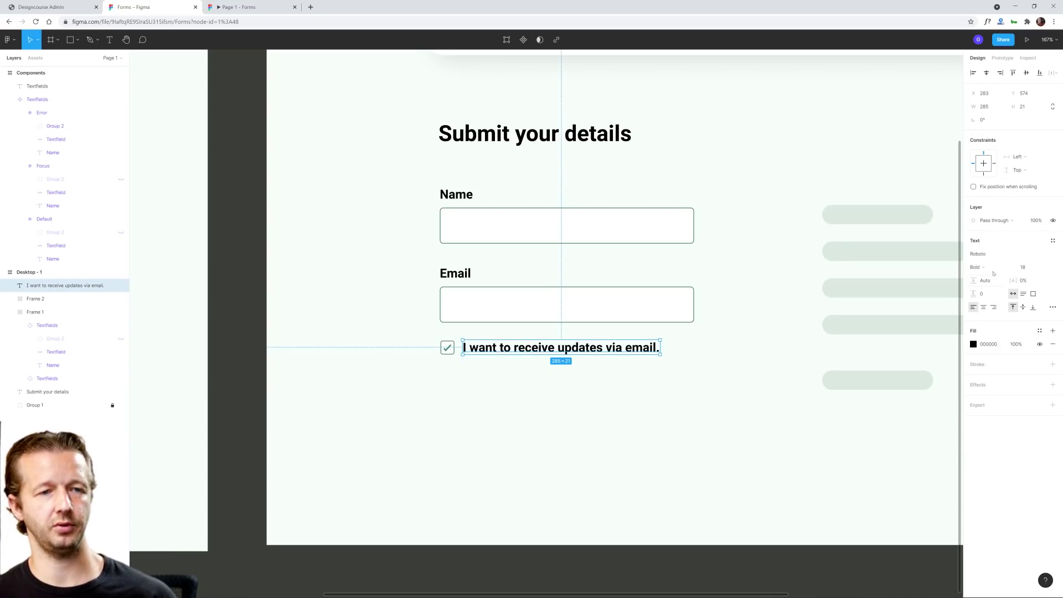
{"action": "left_click", "coordinate": [1011, 270]}
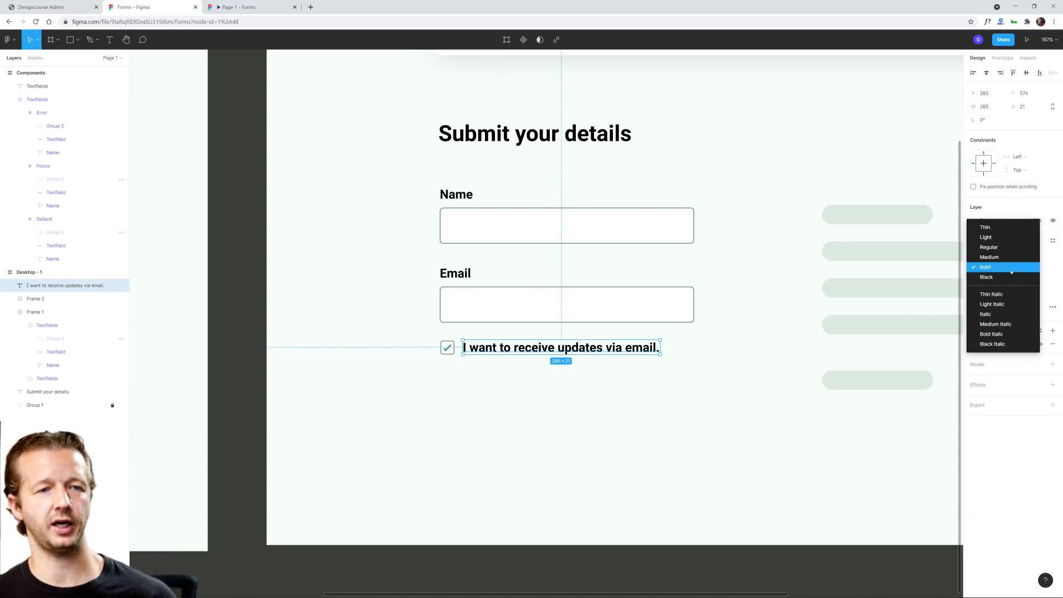
{"action": "left_click", "coordinate": [996, 247]}
{"action": "left_click", "coordinate": [607, 397]}
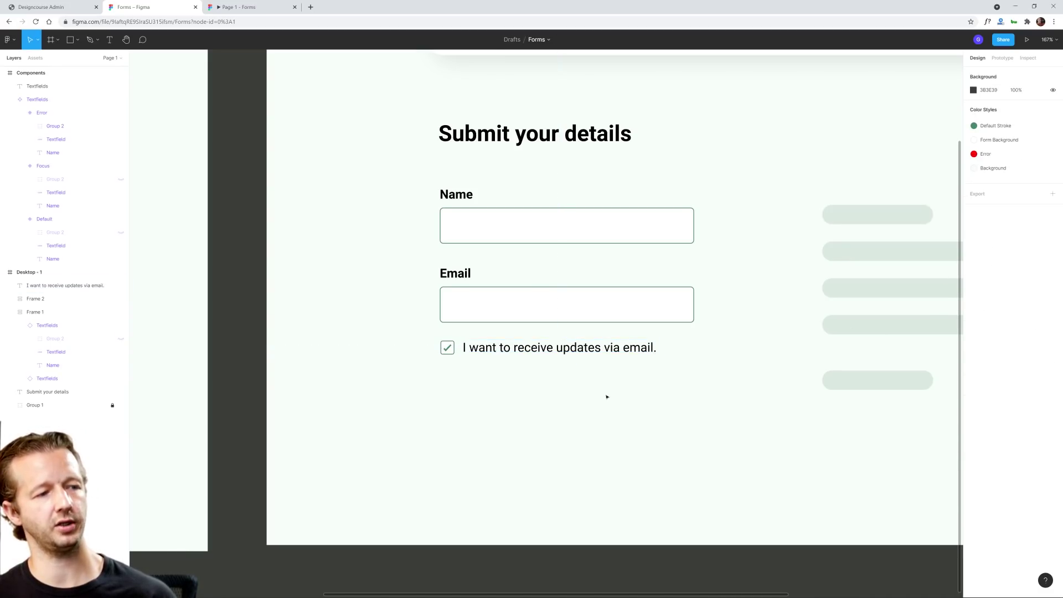
Step: Set the checkbox label's font size to 16 and realign it vertically with the checkbox
{"action": "left_click", "coordinate": [598, 351]}
{"action": "left_click", "coordinate": [1028, 268]}
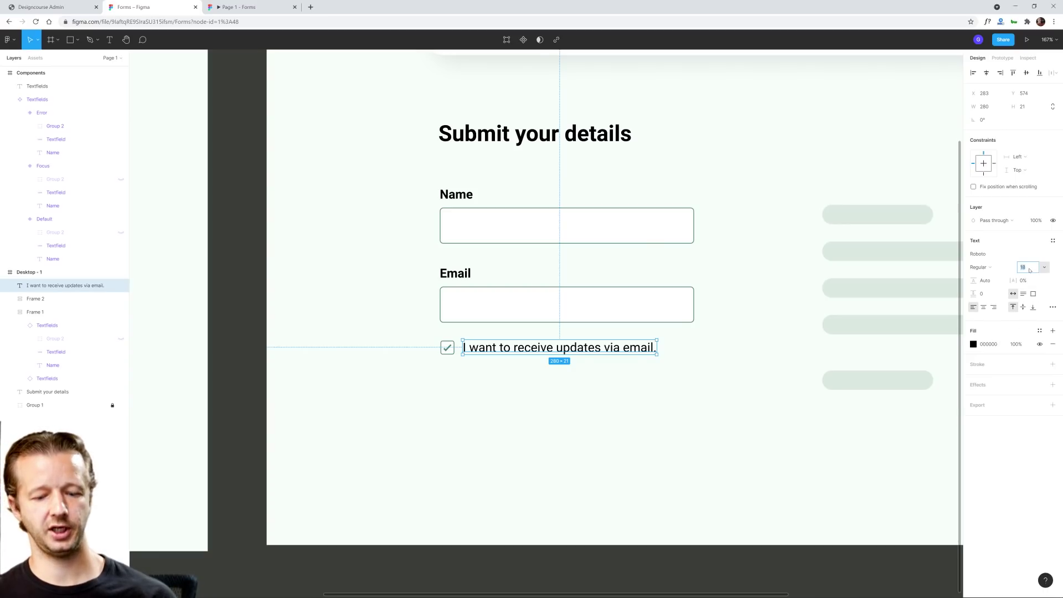
{"action": "type", "text": "16"}
{"action": "key", "text": "Return"}
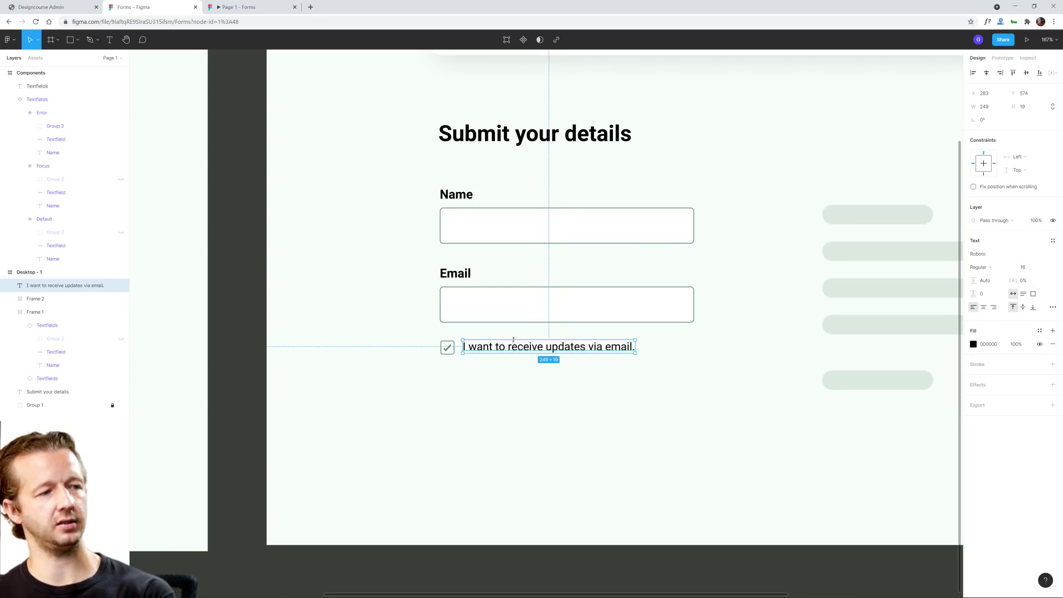
{"action": "left_click_drag", "start_coordinate": [513, 339], "coordinate": [513, 341]}
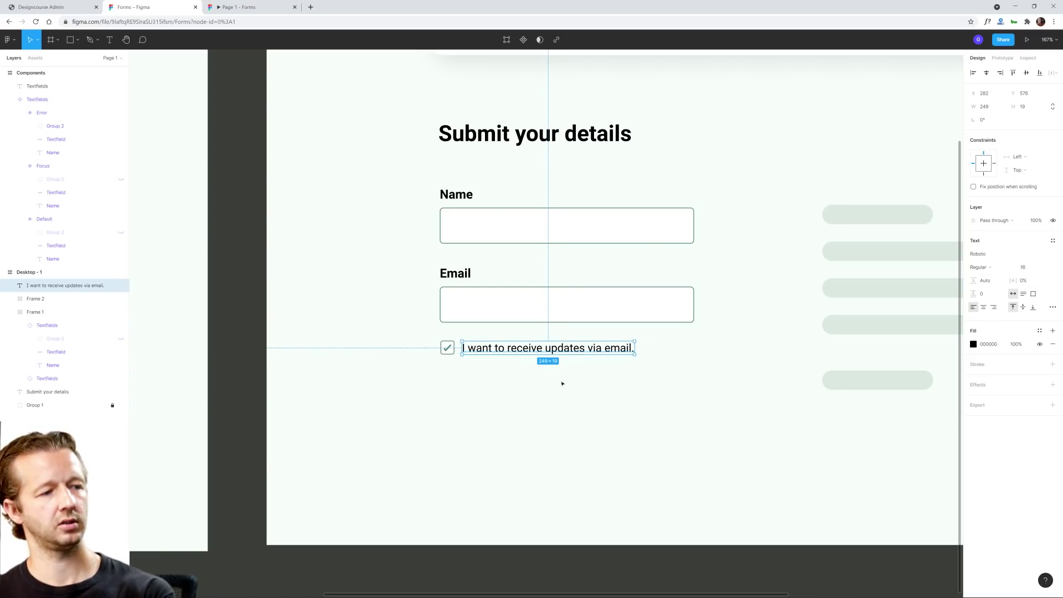
{"action": "left_click", "coordinate": [596, 406]}
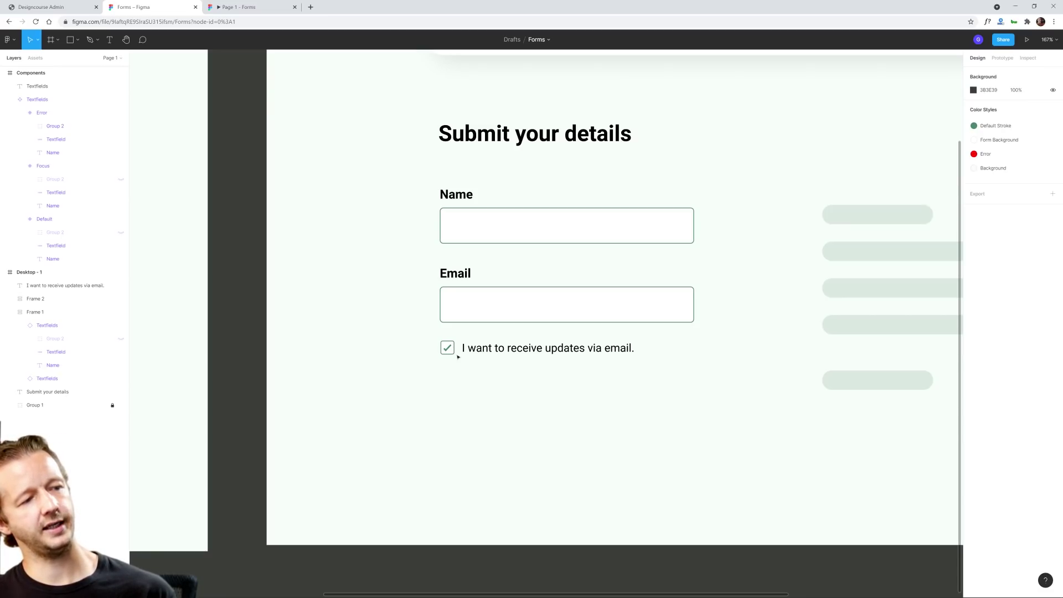
Step: Review the labelled checkbox up close and within the whole form beside the Components frame
{"action": "scroll", "coordinate": [458, 356], "scroll_direction": "up", "scroll_amount": 5}
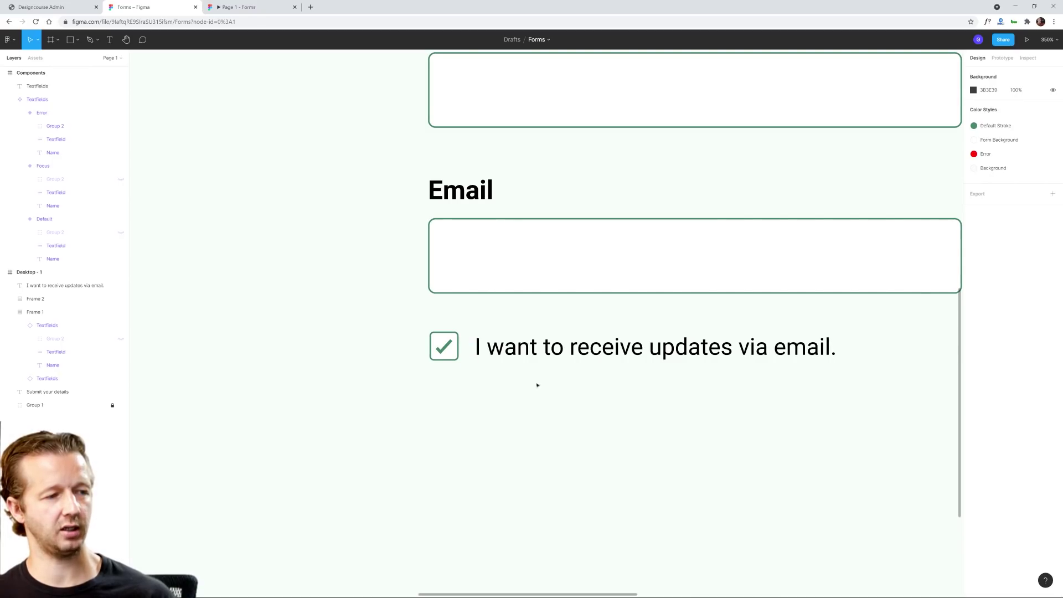
{"action": "scroll", "coordinate": [537, 384], "scroll_direction": "down", "scroll_amount": 5}
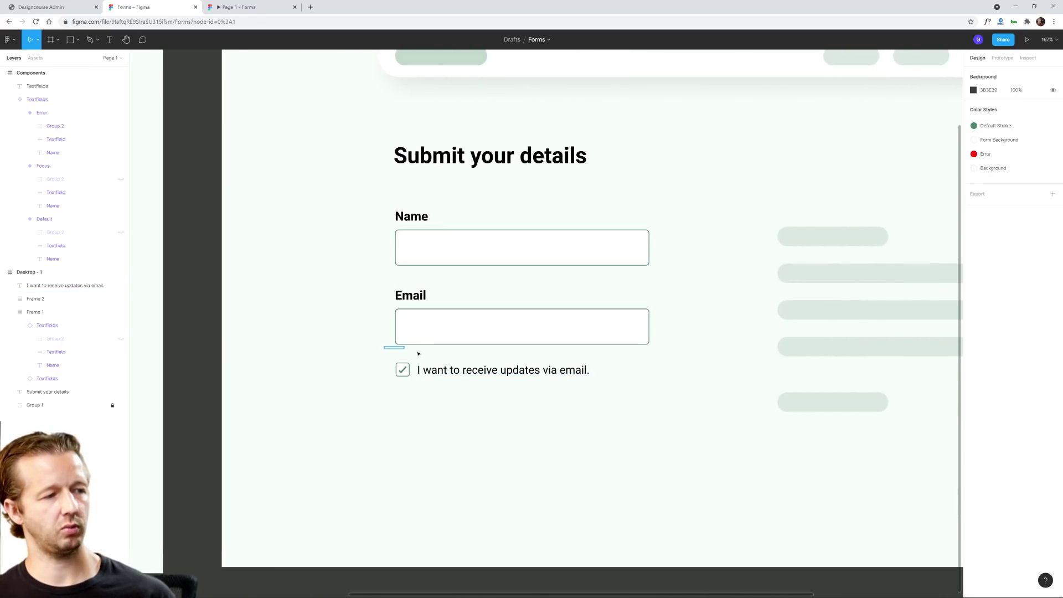
{"action": "left_click", "coordinate": [418, 354]}
{"action": "key", "text": "Escape"}
{"action": "key", "text": "shift+1"}
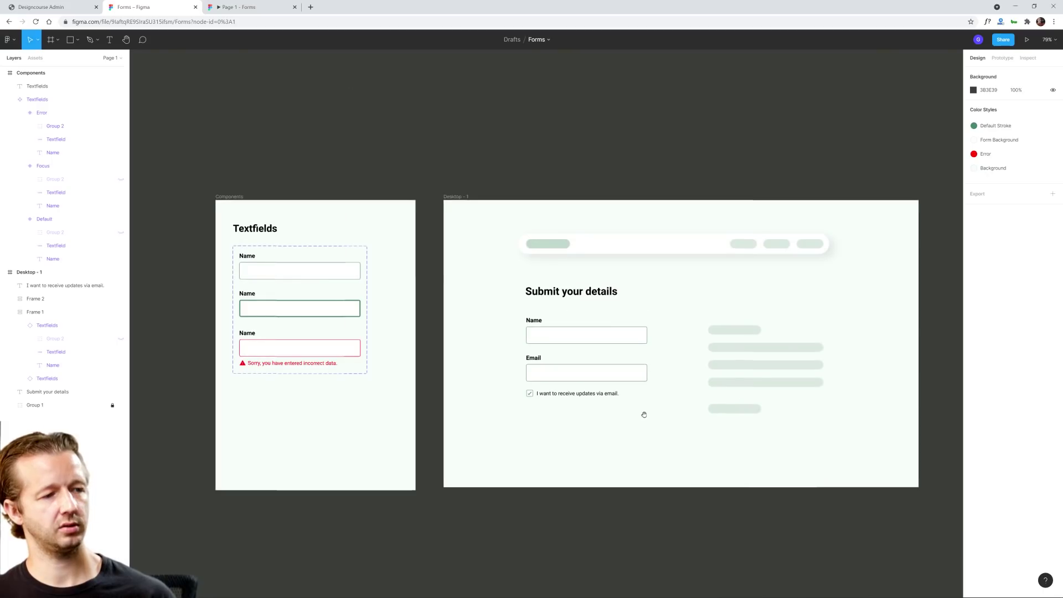
{"action": "scroll", "coordinate": [644, 414], "scroll_direction": "right", "scroll_amount": 2}
{"action": "scroll", "coordinate": [515, 410], "scroll_direction": "up", "scroll_amount": 5}
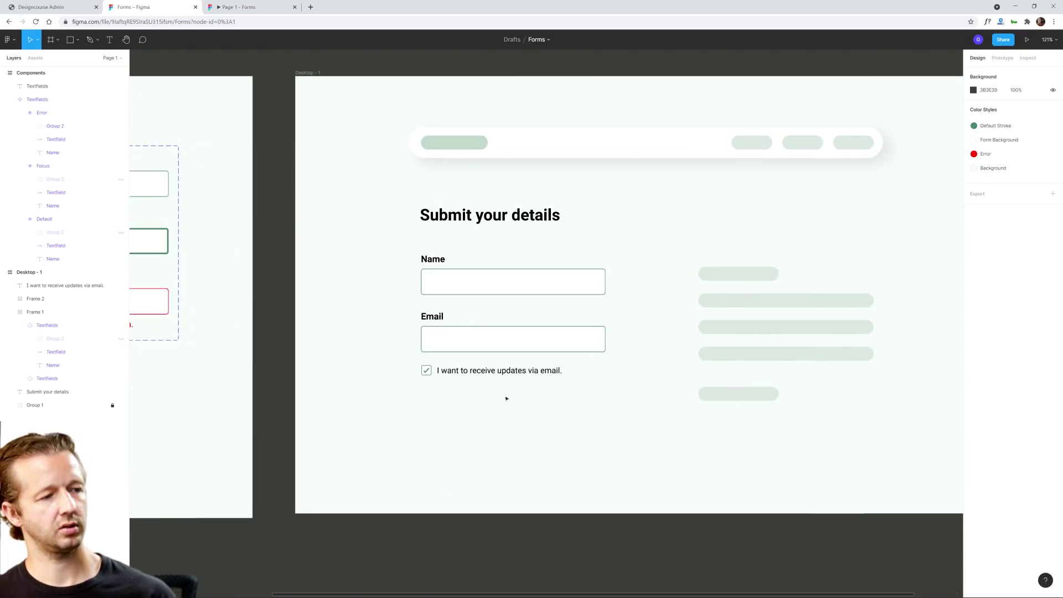
{"action": "scroll", "coordinate": [505, 398], "scroll_direction": "up", "scroll_amount": 3}
Step: Inspect the checkbox frame and its text label, both together and as separate elements
{"action": "left_click_drag", "start_coordinate": [354, 342], "coordinate": [538, 364]}
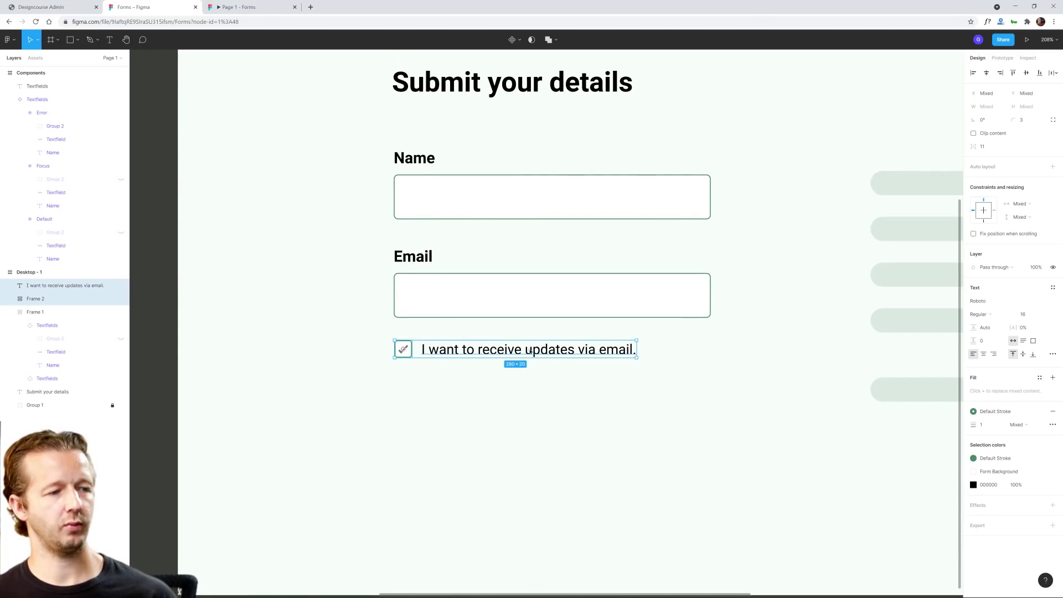
{"action": "left_click", "coordinate": [506, 382]}
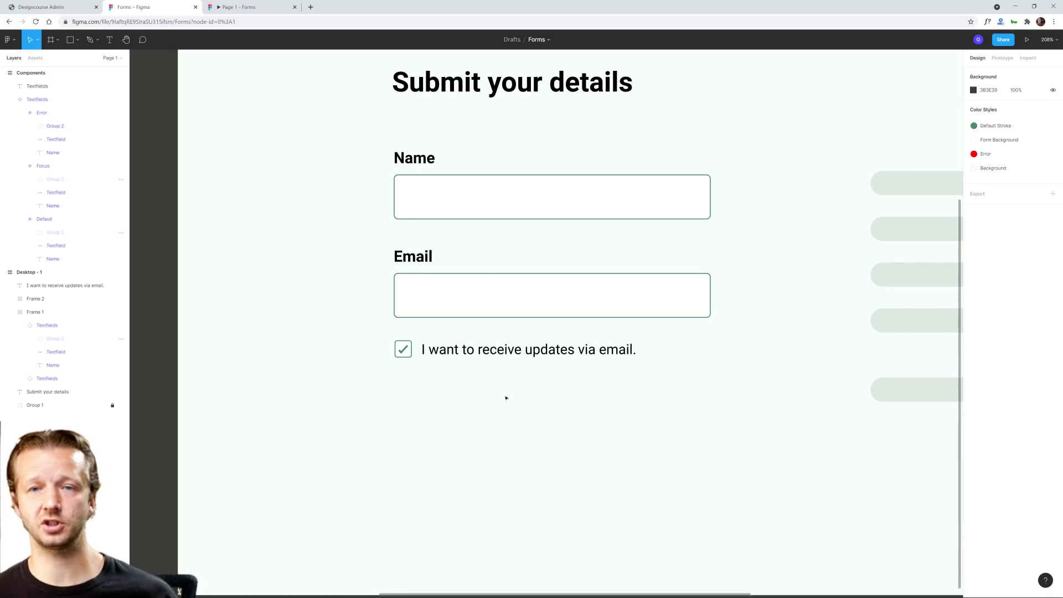
{"action": "left_click", "coordinate": [404, 348]}
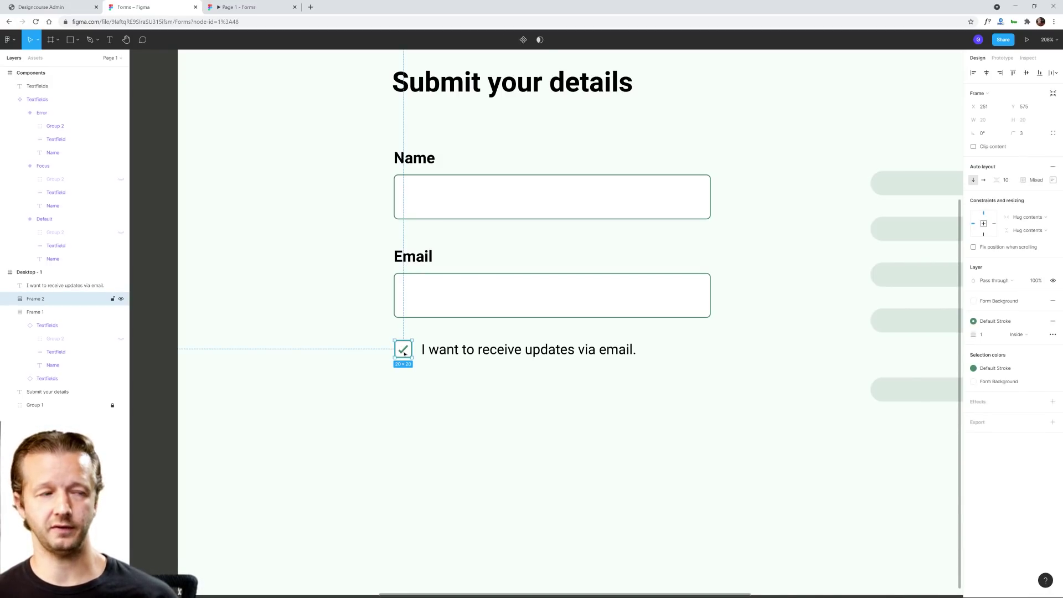
{"action": "left_click", "coordinate": [464, 350]}
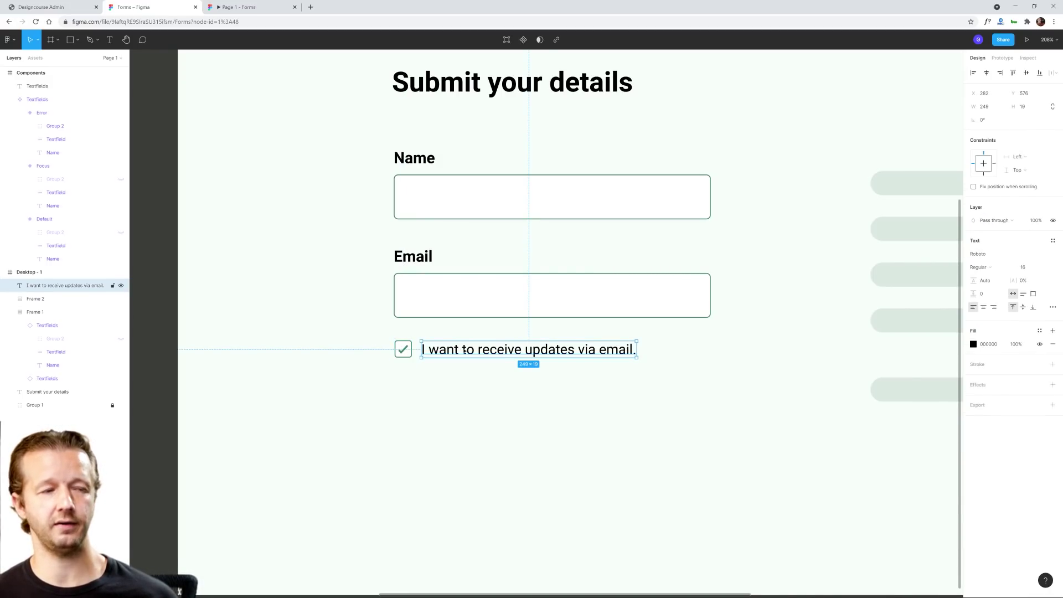
{"action": "left_click", "coordinate": [483, 381]}
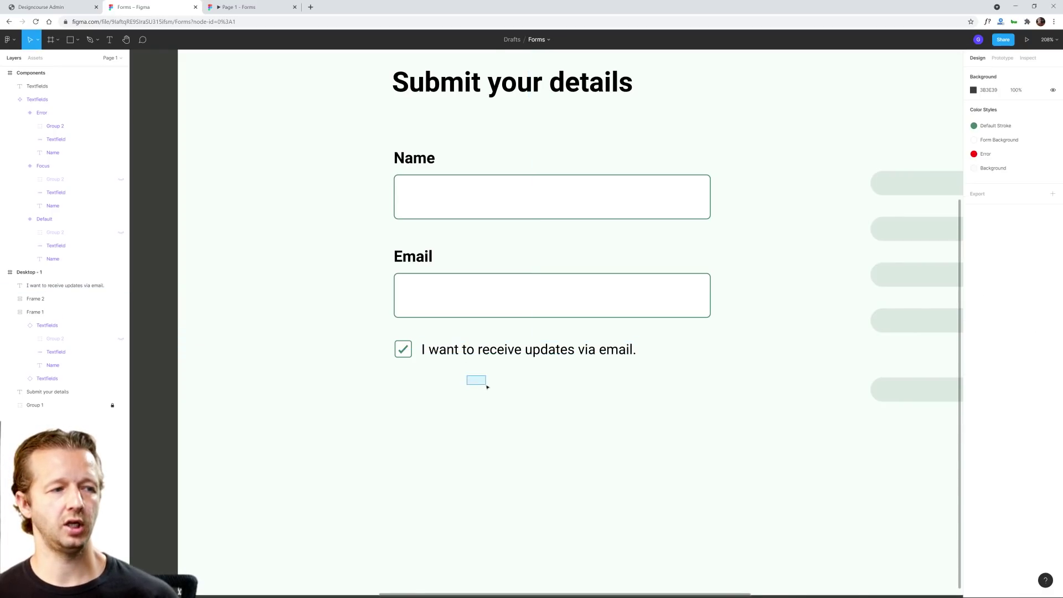
{"action": "left_click", "coordinate": [404, 350]}
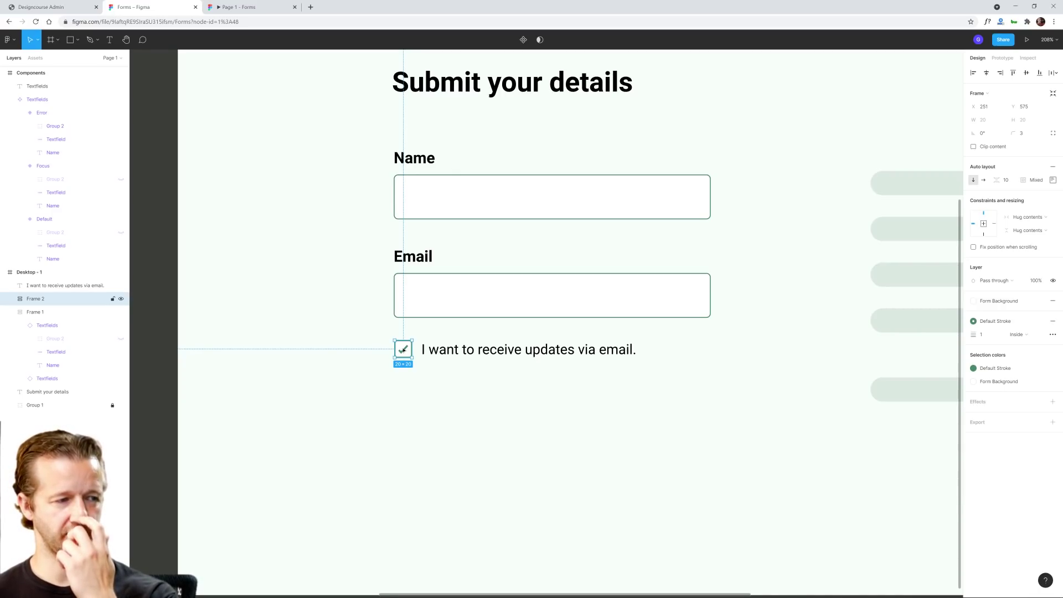
{"action": "left_click", "coordinate": [458, 352]}
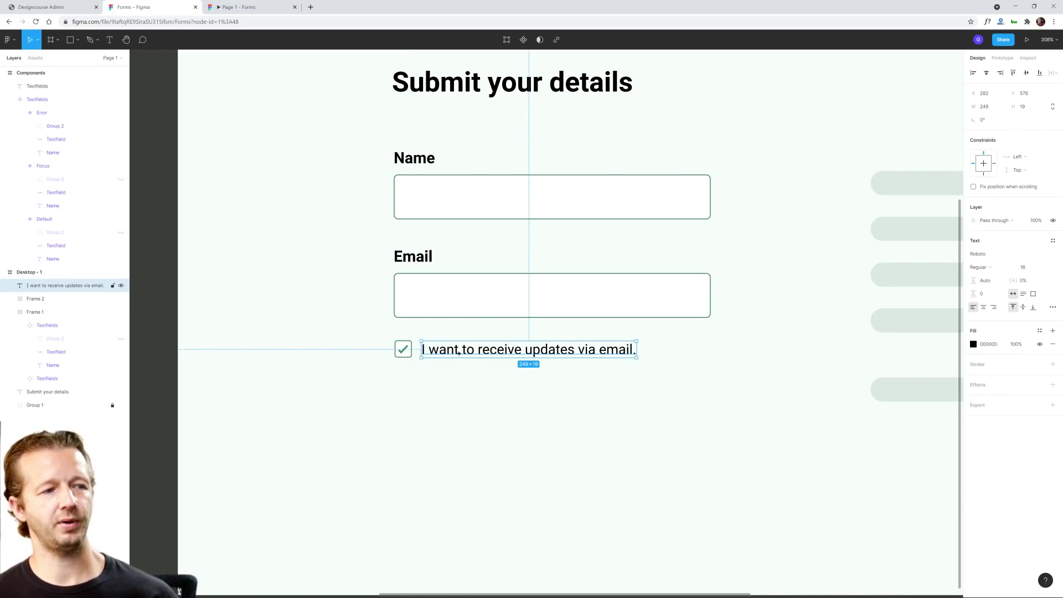
{"action": "left_click", "coordinate": [455, 391]}
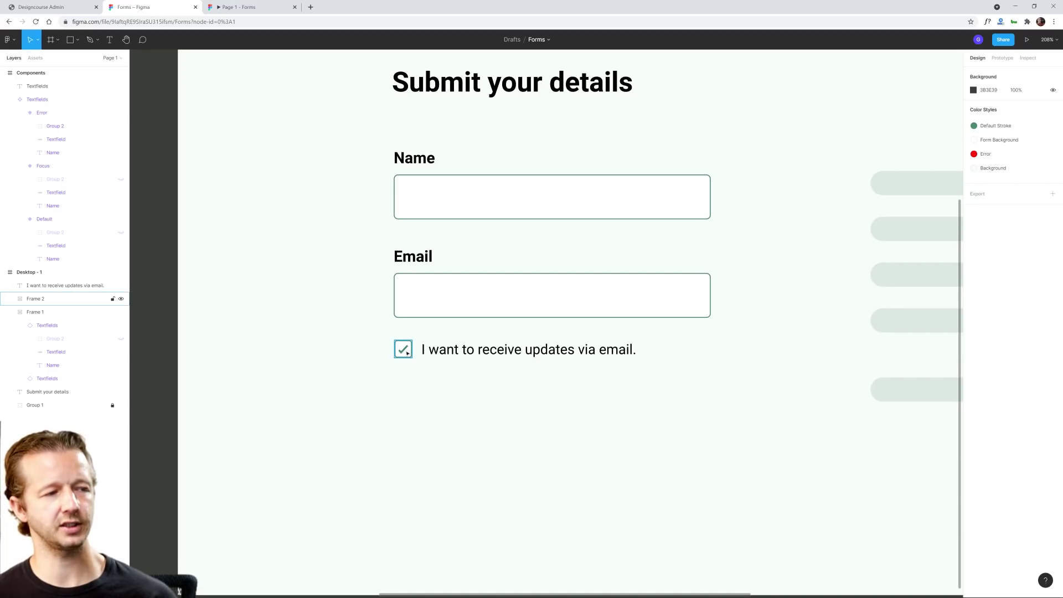
Step: Select the checkbox together with its "I want to receive updates via email." label and add auto layout to them
{"action": "left_click", "coordinate": [429, 352]}
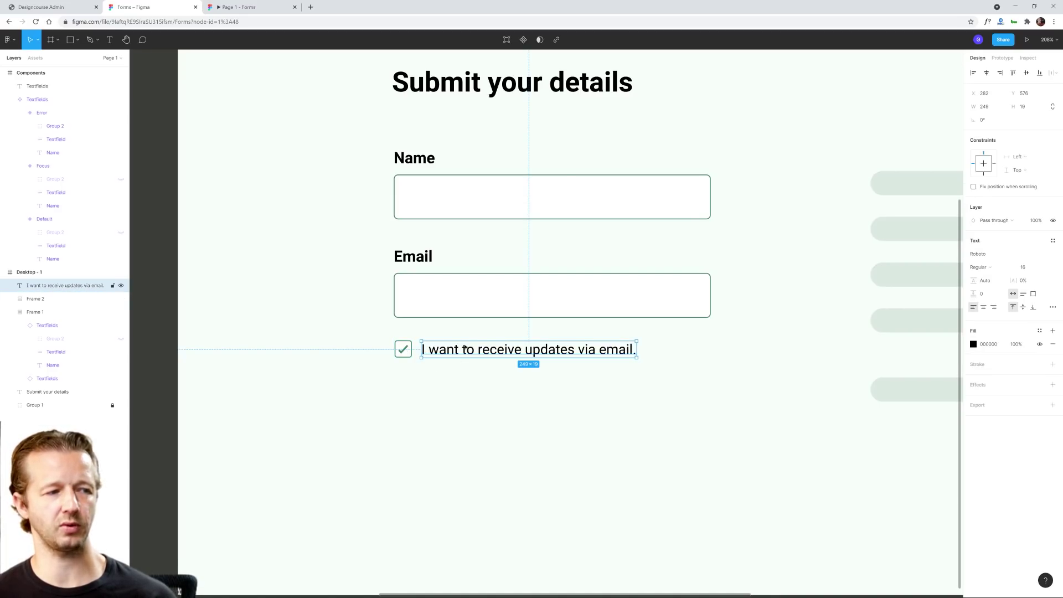
{"action": "left_click", "coordinate": [514, 370]}
{"action": "left_click", "coordinate": [470, 350]}
{"action": "left_click", "coordinate": [408, 348], "text": "shift"}
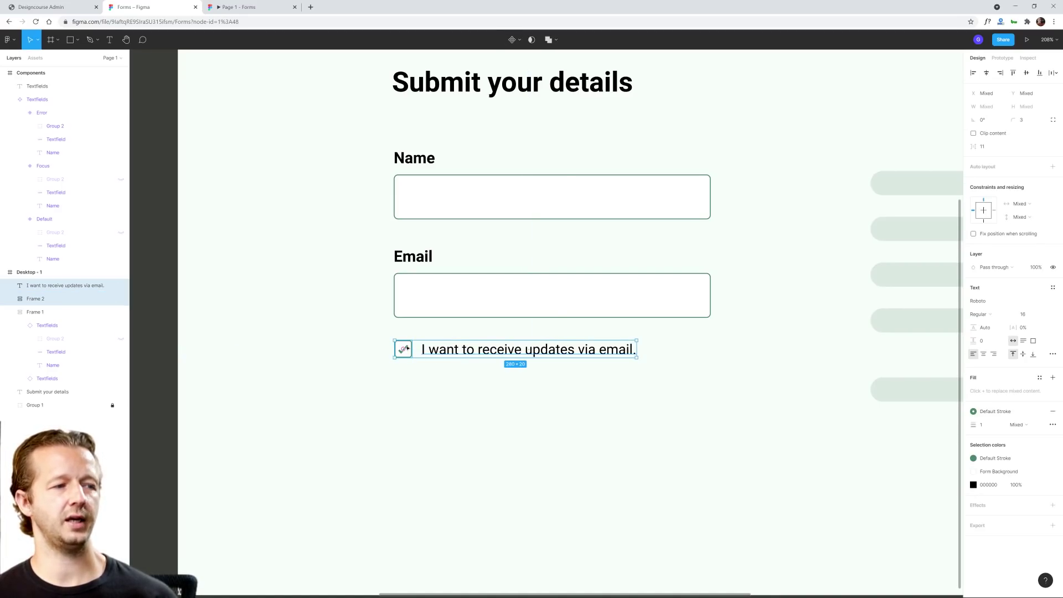
{"action": "right_click", "coordinate": [456, 351]}
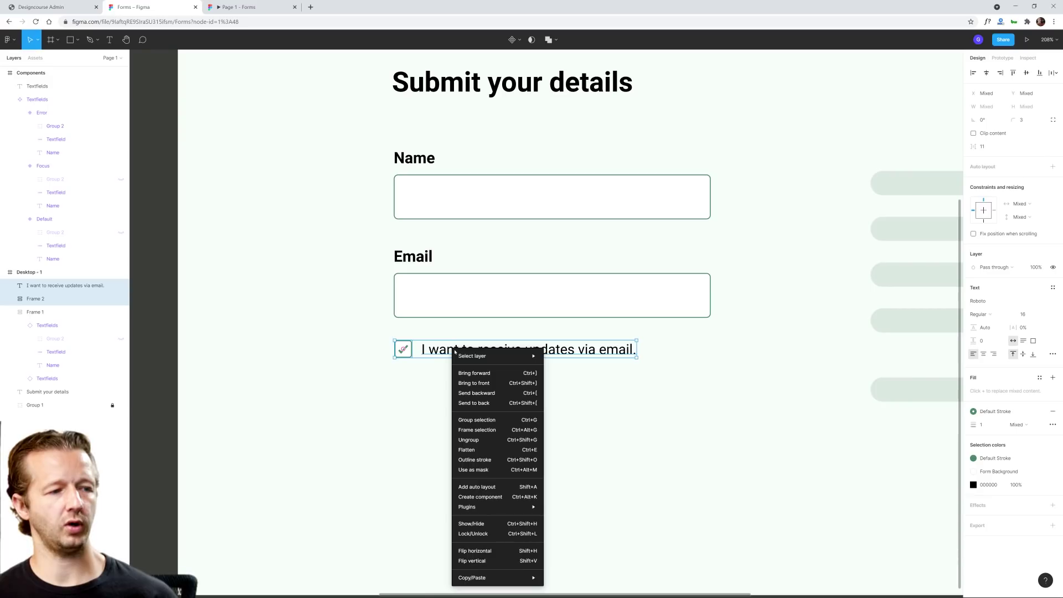
{"action": "left_click", "coordinate": [475, 487]}
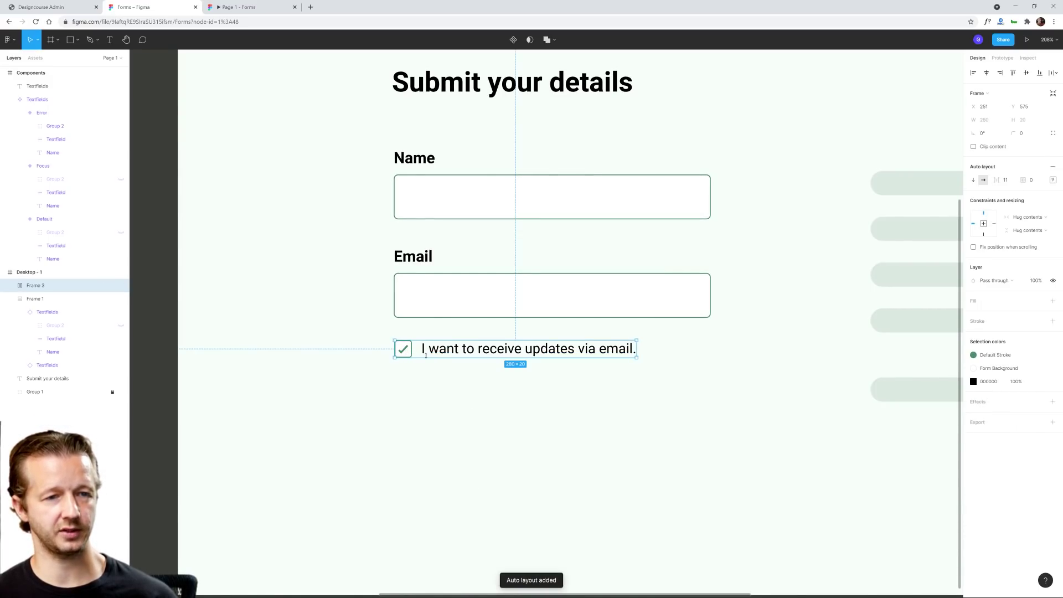
{"action": "left_click", "coordinate": [463, 396]}
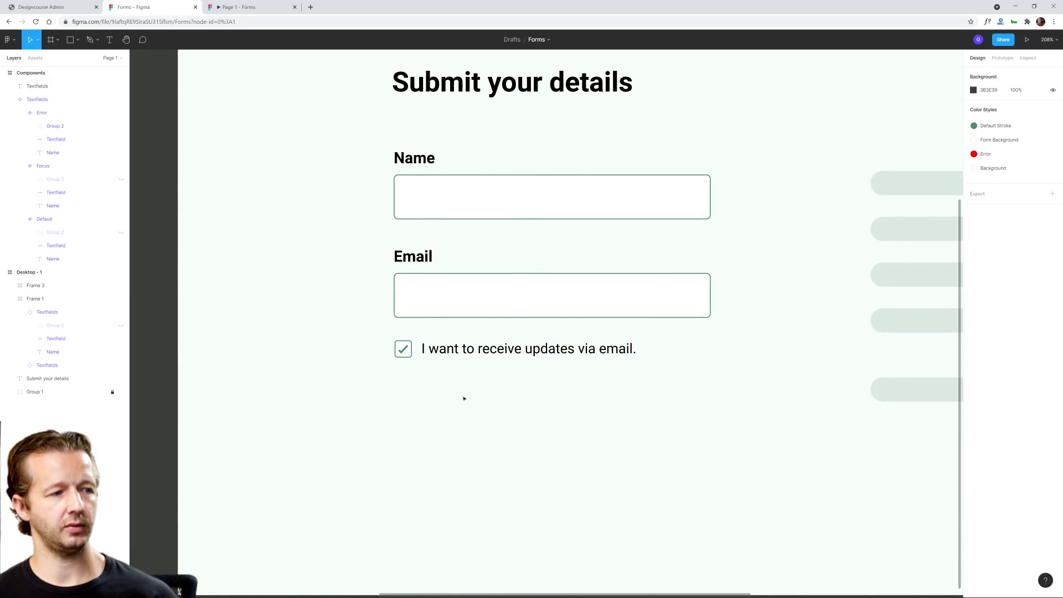
Step: Center-align the contents of the checkbox's auto layout frame so the box and label line up vertically
{"action": "left_click", "coordinate": [446, 349]}
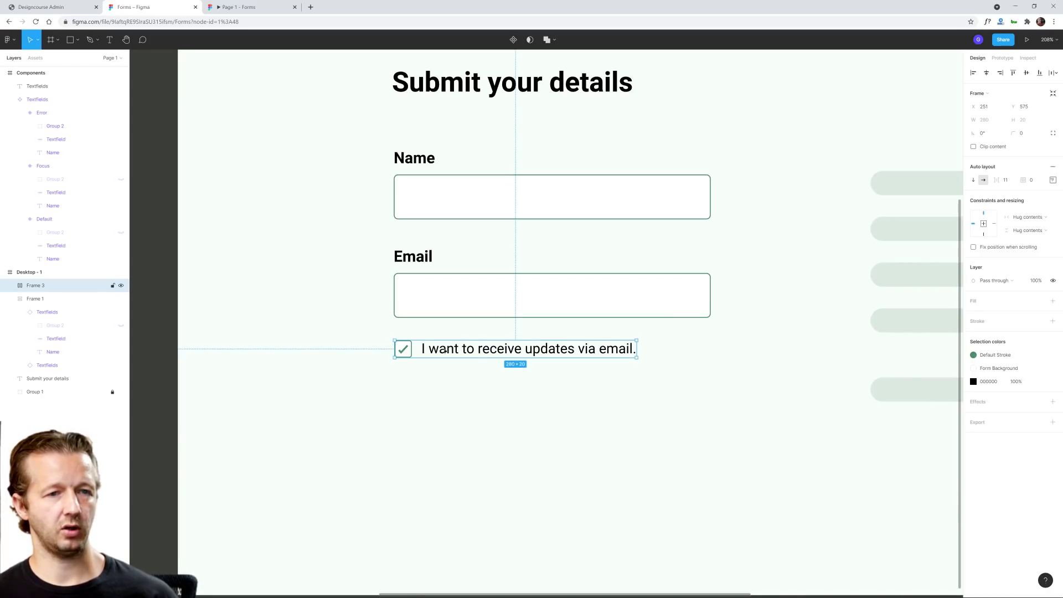
{"action": "double_click", "coordinate": [447, 351]}
{"action": "left_click", "coordinate": [455, 368]}
{"action": "left_click", "coordinate": [455, 349]}
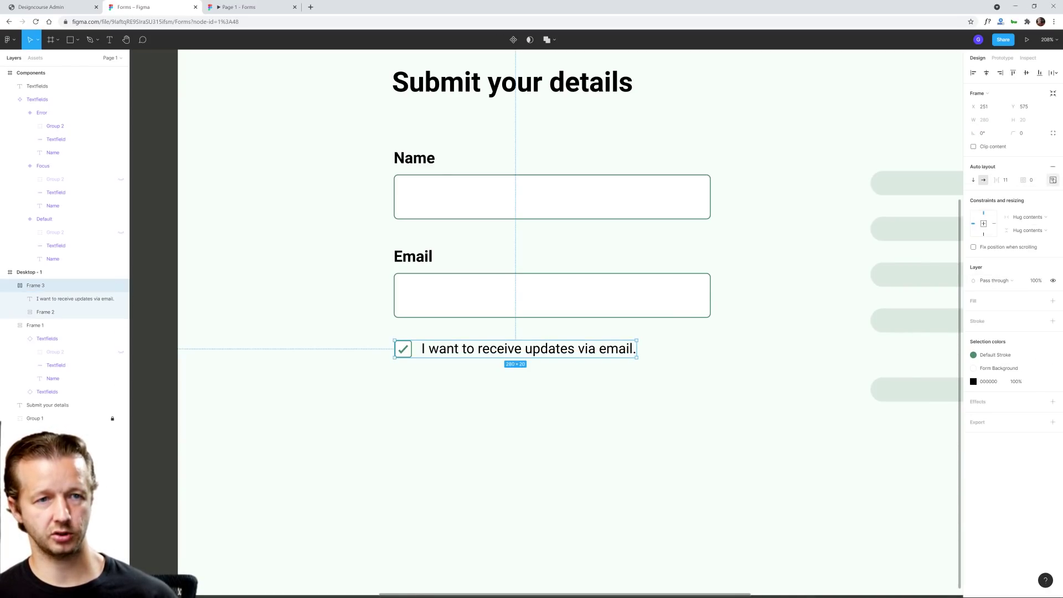
{"action": "left_click", "coordinate": [1053, 180]}
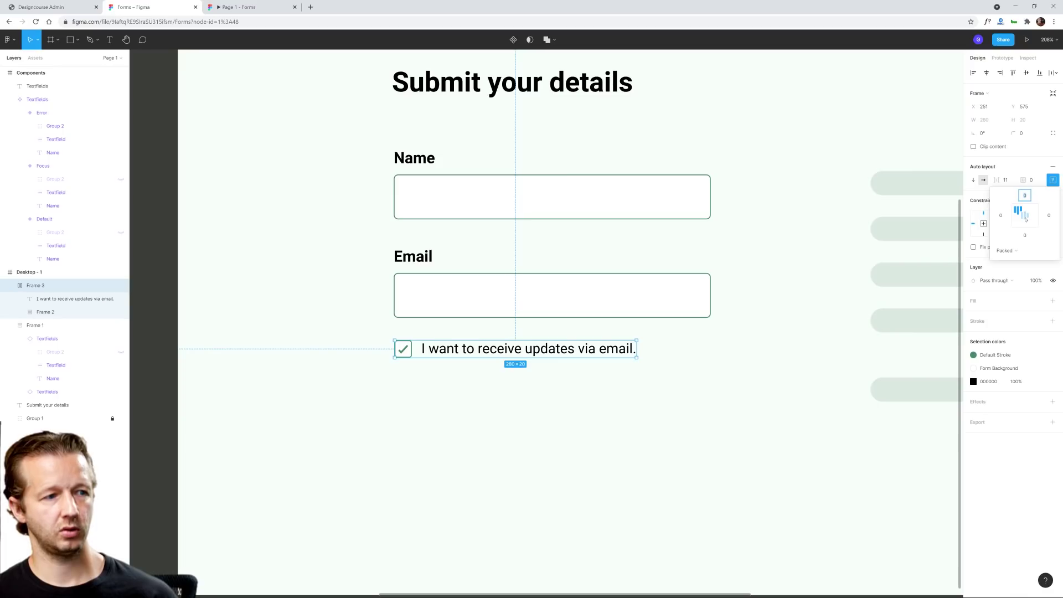
{"action": "left_click", "coordinate": [1025, 218]}
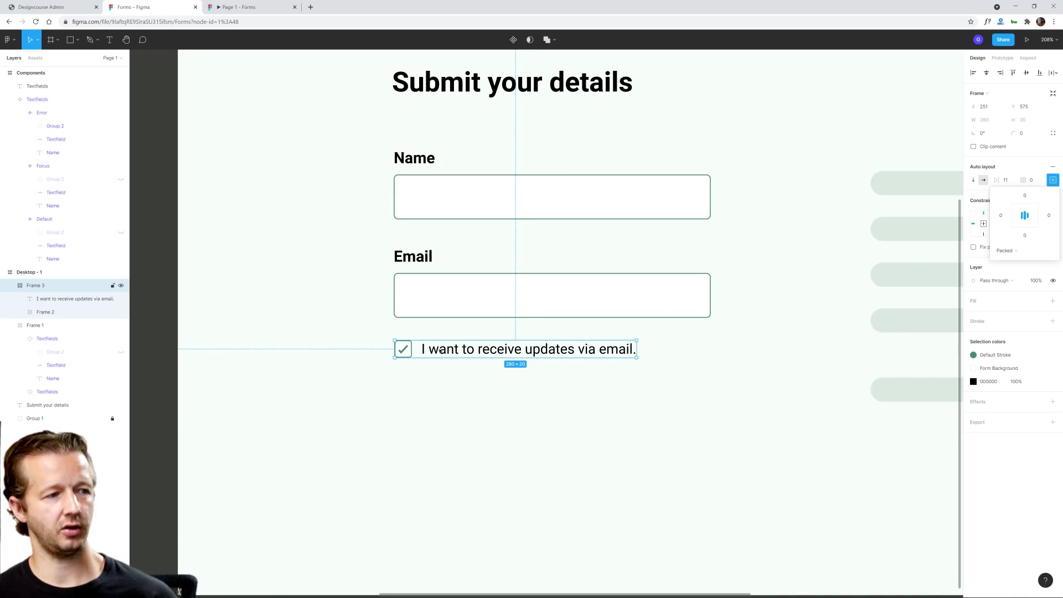
{"action": "left_click", "coordinate": [442, 382]}
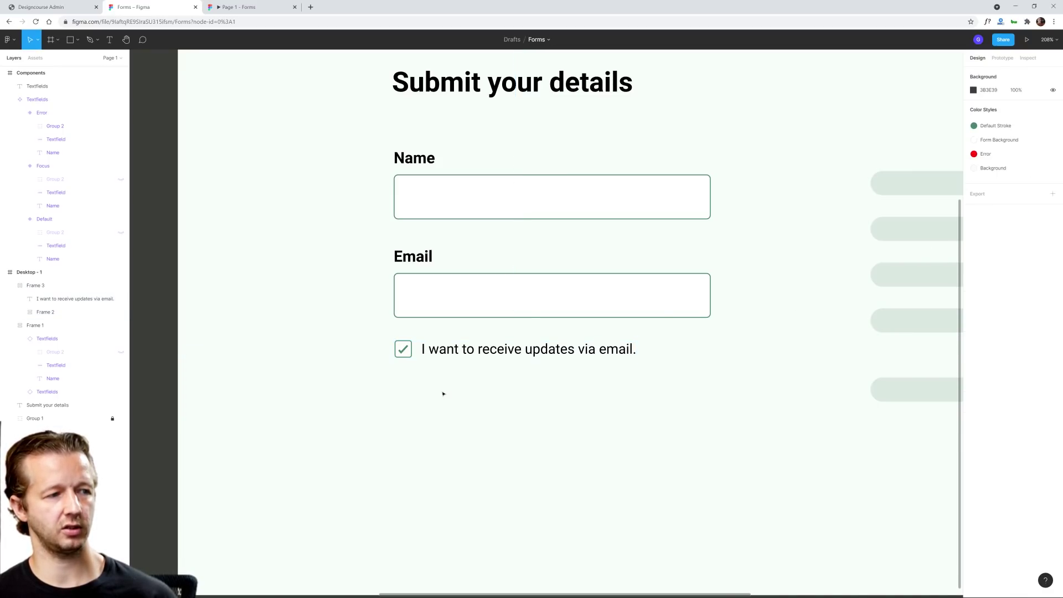
Step: Create a component from the labelled checkbox frame and add a second variant to it
{"action": "left_click", "coordinate": [465, 350]}
{"action": "right_click", "coordinate": [474, 350]}
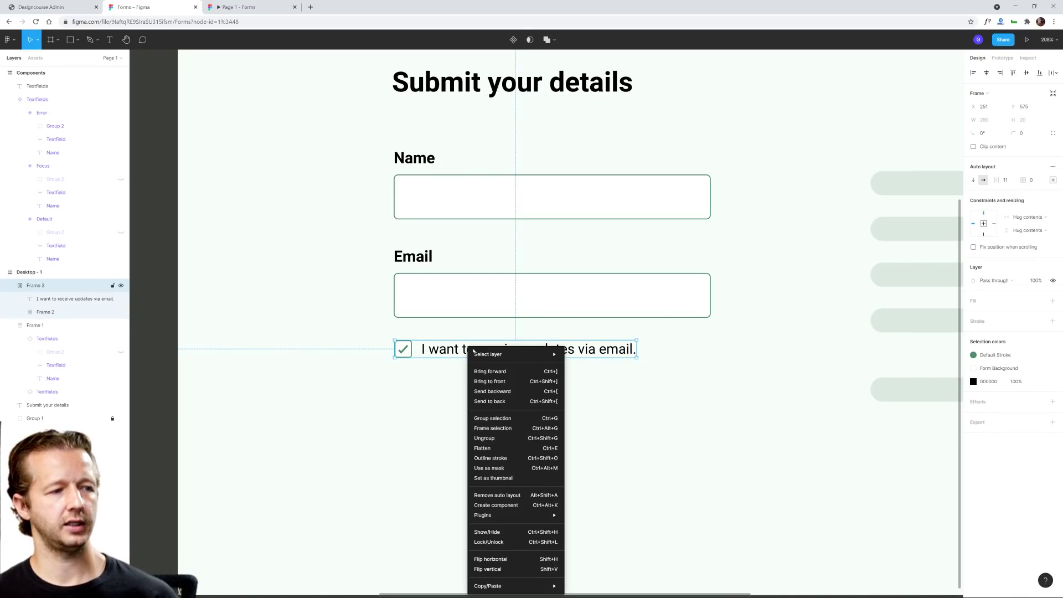
{"action": "left_click", "coordinate": [503, 505]}
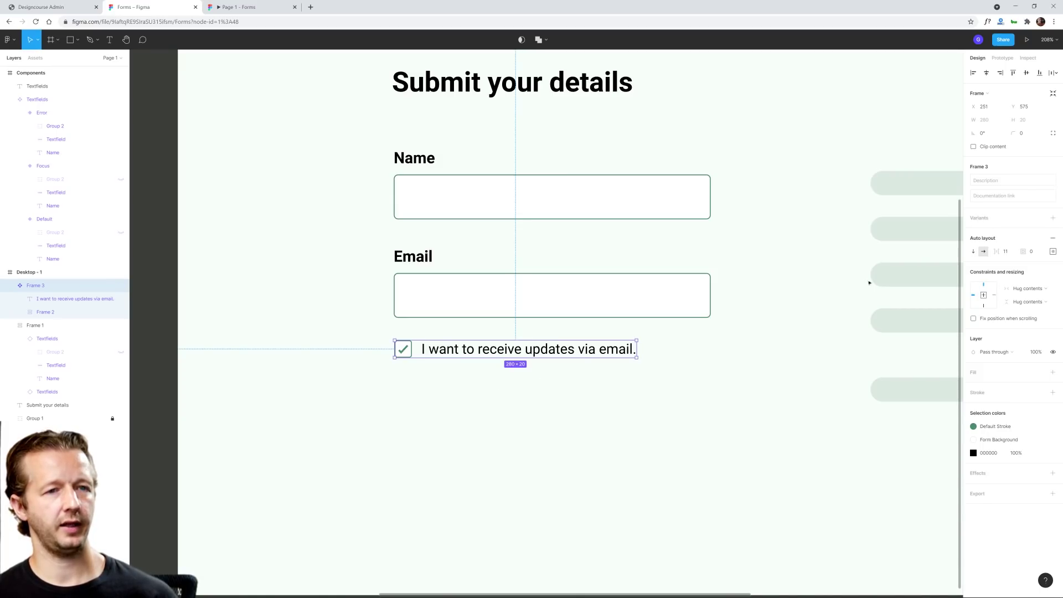
{"action": "left_click", "coordinate": [1052, 217]}
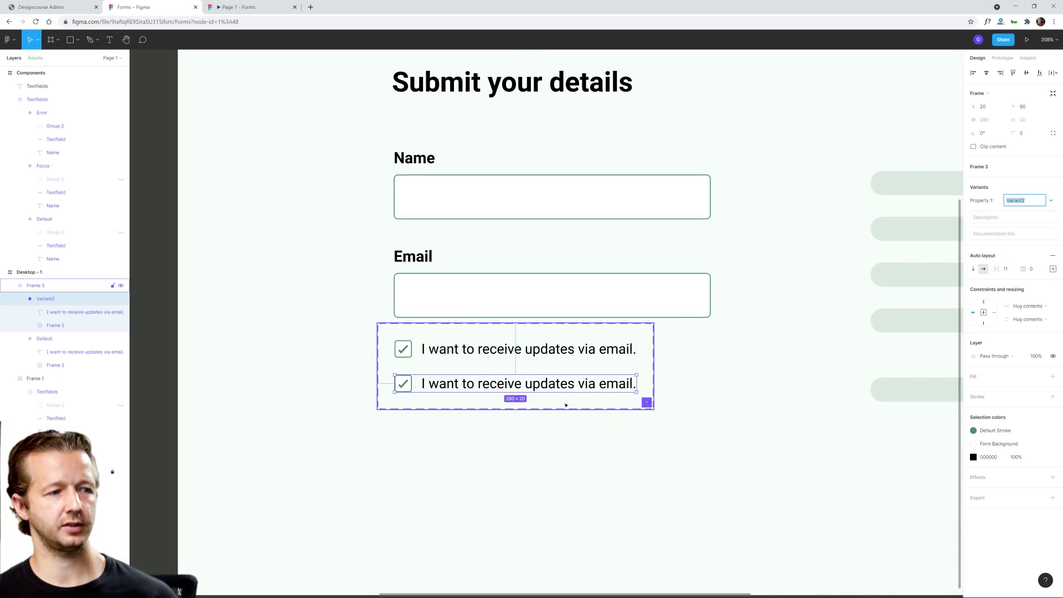
{"action": "left_click", "coordinate": [473, 446]}
Step: Move the checkbox component set from the form into the Components frame, below the text field variants
{"action": "scroll", "coordinate": [472, 446], "scroll_direction": "down", "scroll_amount": 5}
{"action": "scroll", "coordinate": [487, 460], "scroll_direction": "left", "scroll_amount": 4}
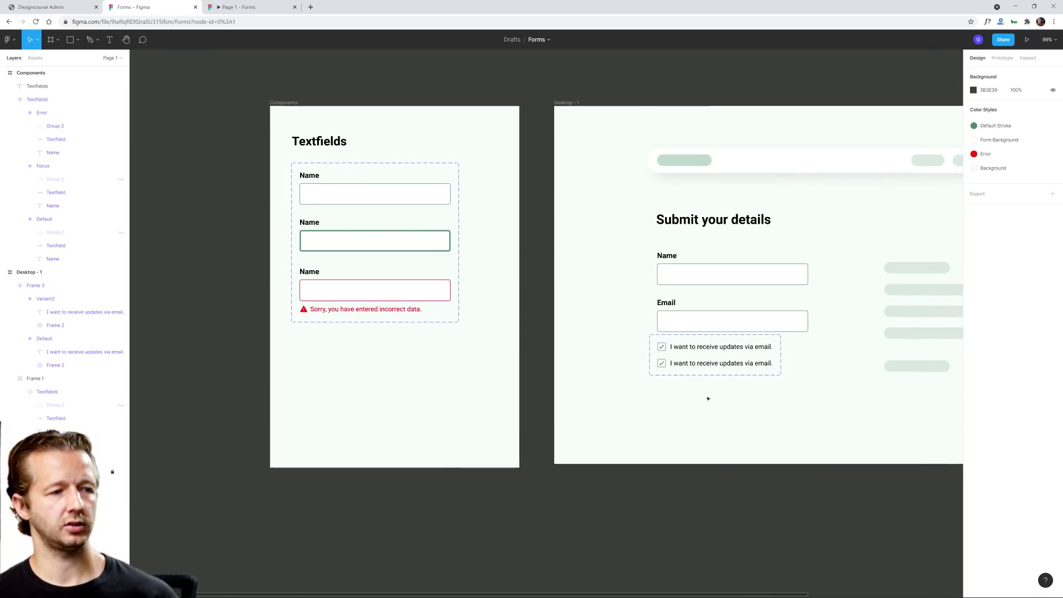
{"action": "left_click_drag", "start_coordinate": [662, 340], "coordinate": [358, 377]}
Step: Duplicate the Textfields heading, place the copy above the checkbox component set, and change its text to "Checkboxes"
{"action": "left_click", "coordinate": [326, 143]}
{"action": "key", "text": "ctrl+d"}
{"action": "left_click_drag", "start_coordinate": [327, 143], "coordinate": [320, 345]}
{"action": "double_click", "coordinate": [320, 345]}
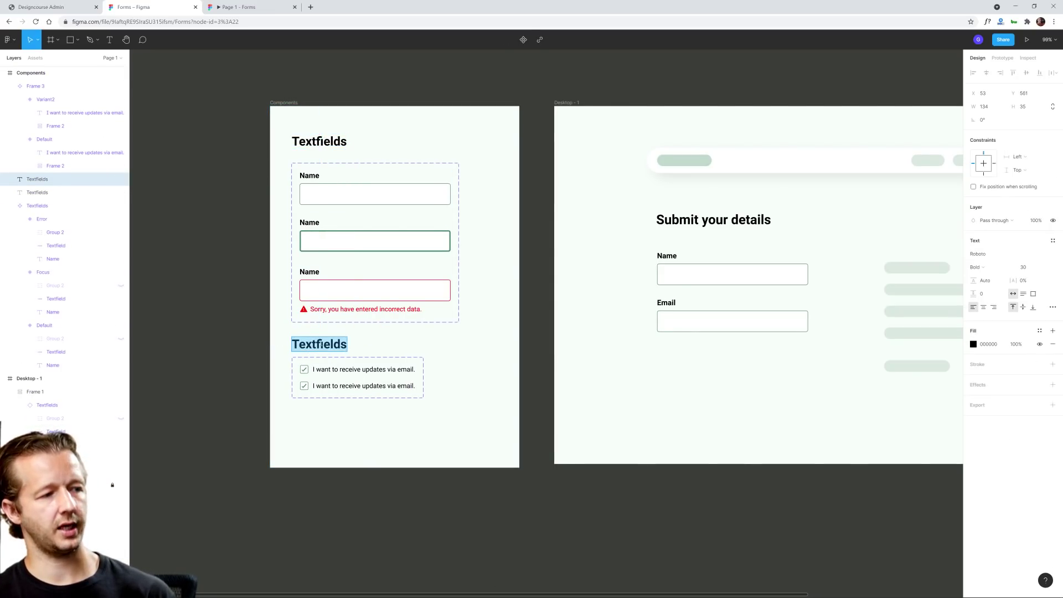
{"action": "type", "text": "Checkboxes"}
{"action": "key", "text": "Escape"}
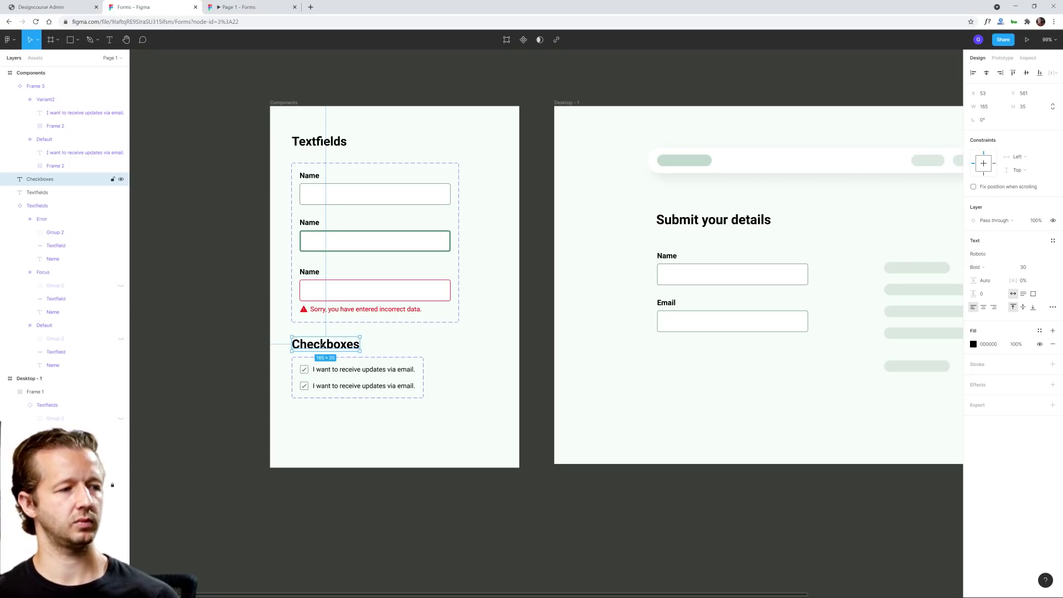
Step: Move the checkbox component set slightly down from its heading and extend its lower edge to about 189 px height
{"action": "left_click", "coordinate": [384, 405]}
{"action": "left_click_drag", "start_coordinate": [368, 383], "coordinate": [369, 389]}
{"action": "left_click", "coordinate": [344, 427]}
{"action": "scroll", "coordinate": [290, 410], "scroll_direction": "up", "scroll_amount": 3}
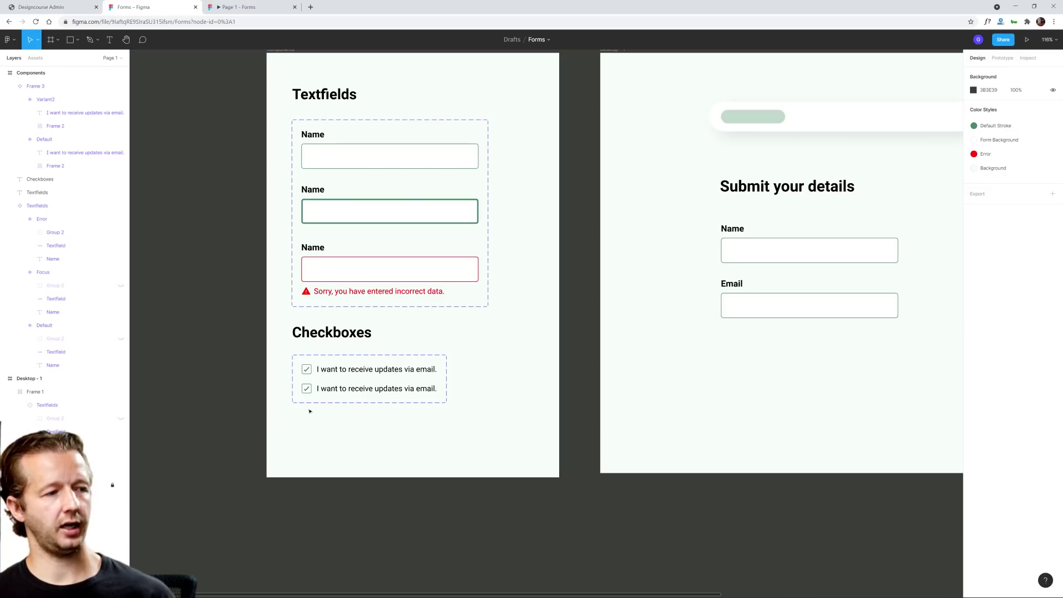
{"action": "left_click", "coordinate": [358, 403]}
{"action": "left_click_drag", "start_coordinate": [358, 403], "coordinate": [362, 435]}
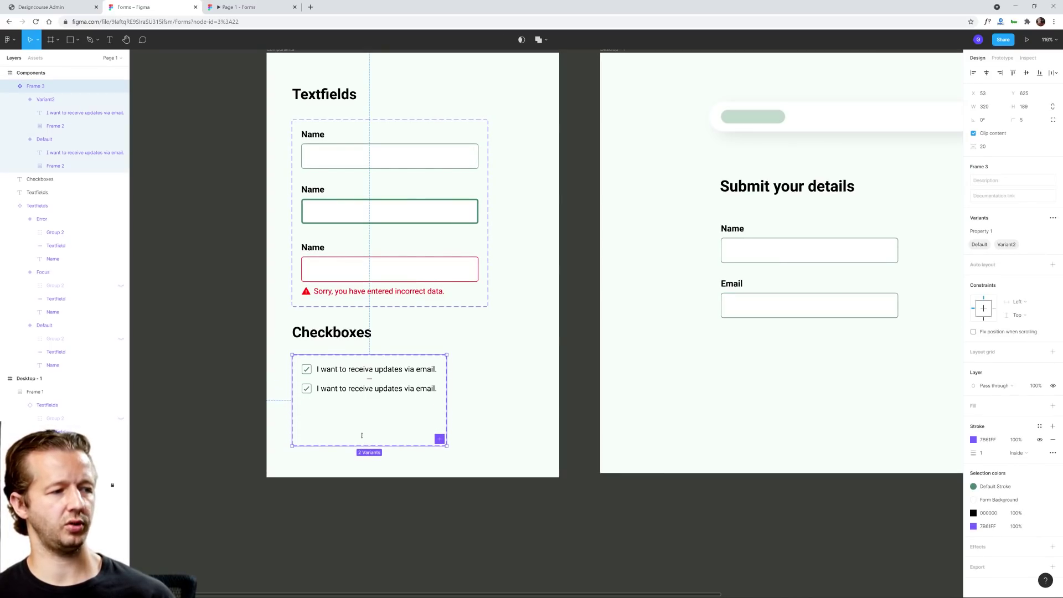
Step: Rename the second checkbox variant to "Hover"
{"action": "scroll", "coordinate": [346, 389], "scroll_direction": "up", "scroll_amount": 5}
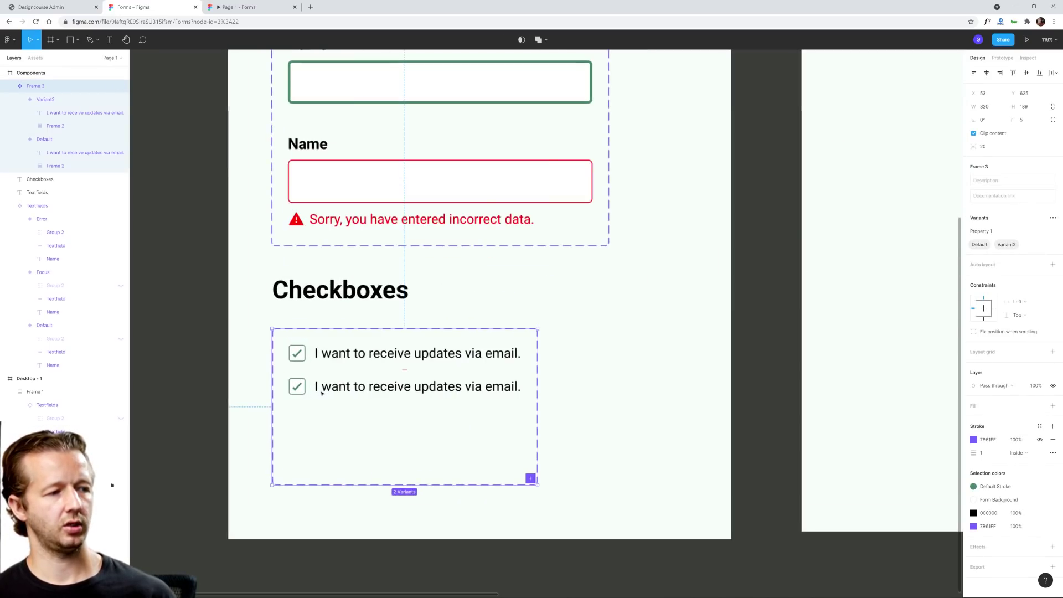
{"action": "left_click", "coordinate": [346, 389]}
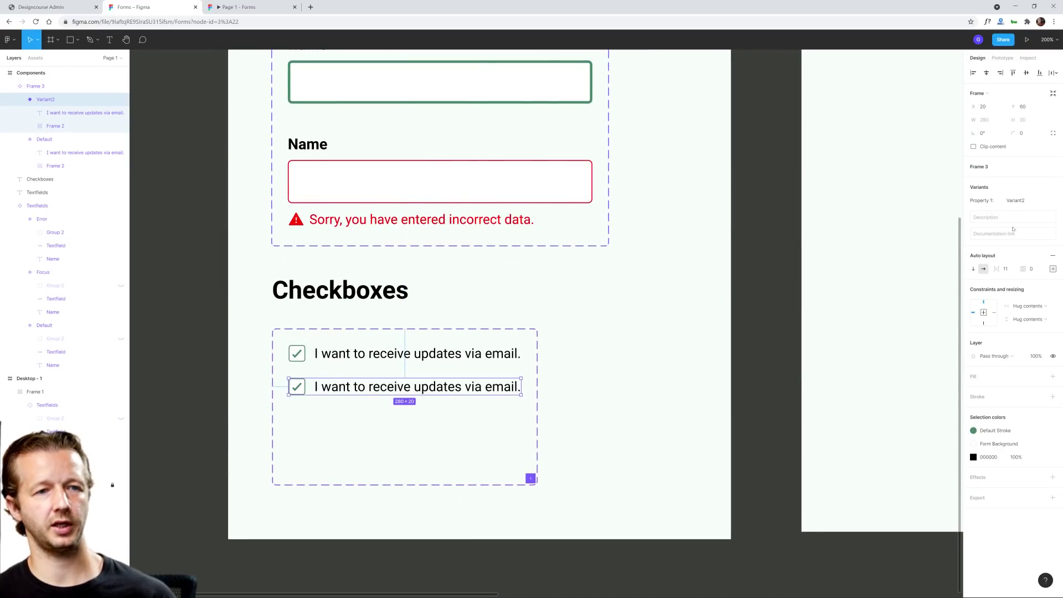
{"action": "left_click", "coordinate": [1021, 201]}
{"action": "type", "text": "Ho"}
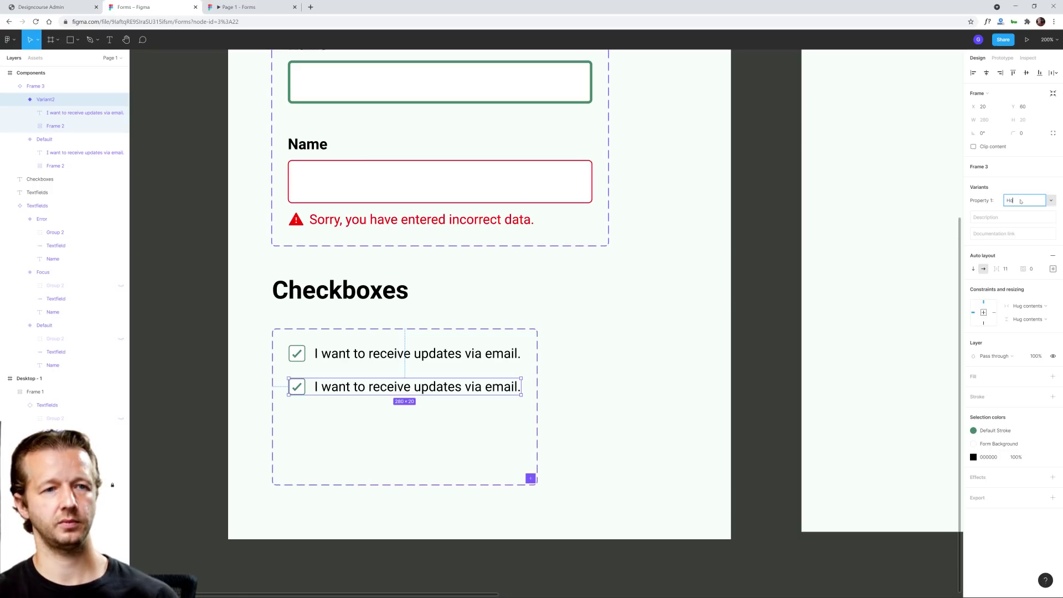
{"action": "type", "text": "ver"}
{"action": "key", "text": "Return"}
{"action": "left_click", "coordinate": [281, 408]}
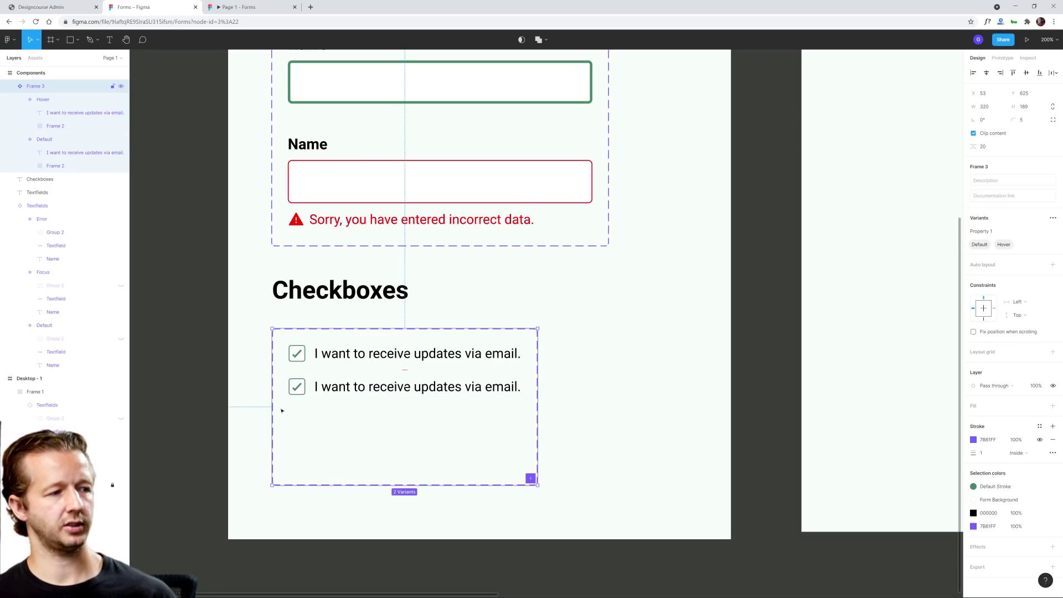
Step: Select the checkbox's square frame inside the Hover variant
{"action": "scroll", "coordinate": [280, 408], "scroll_direction": "up", "scroll_amount": 5}
{"action": "left_click", "coordinate": [314, 350]}
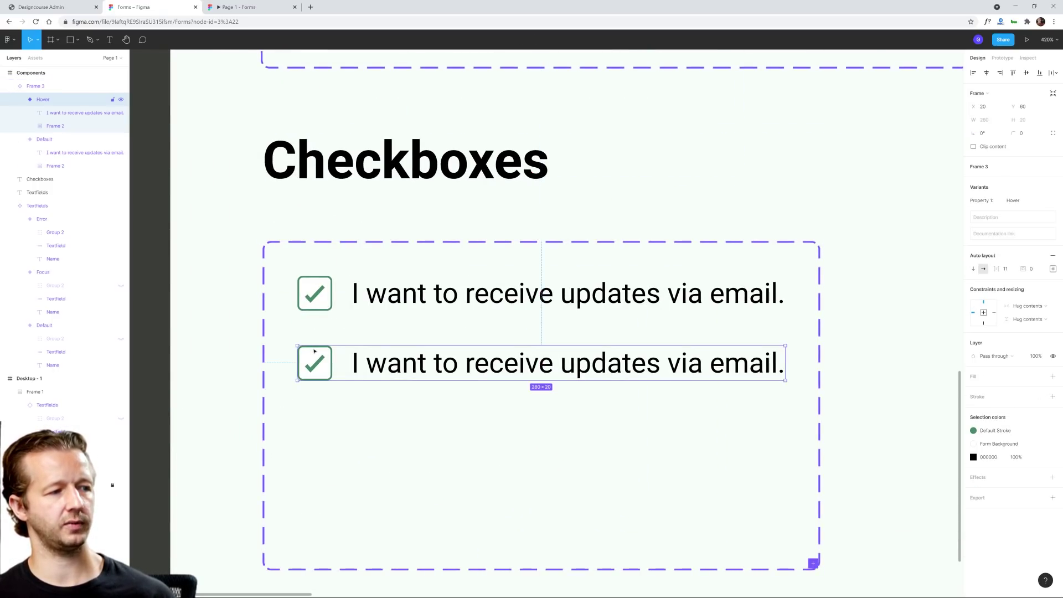
{"action": "left_click", "coordinate": [315, 351]}
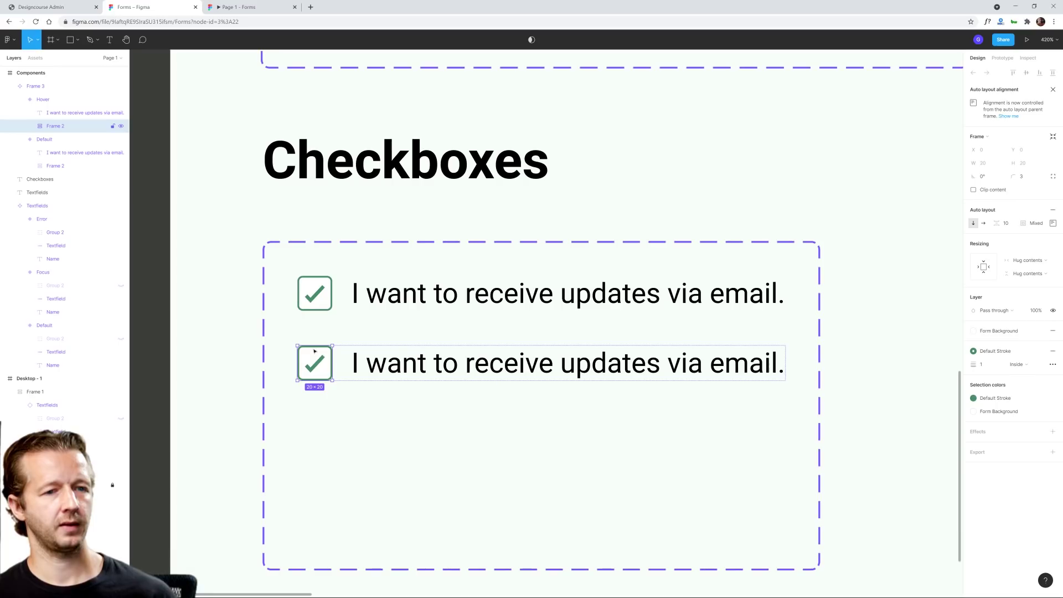
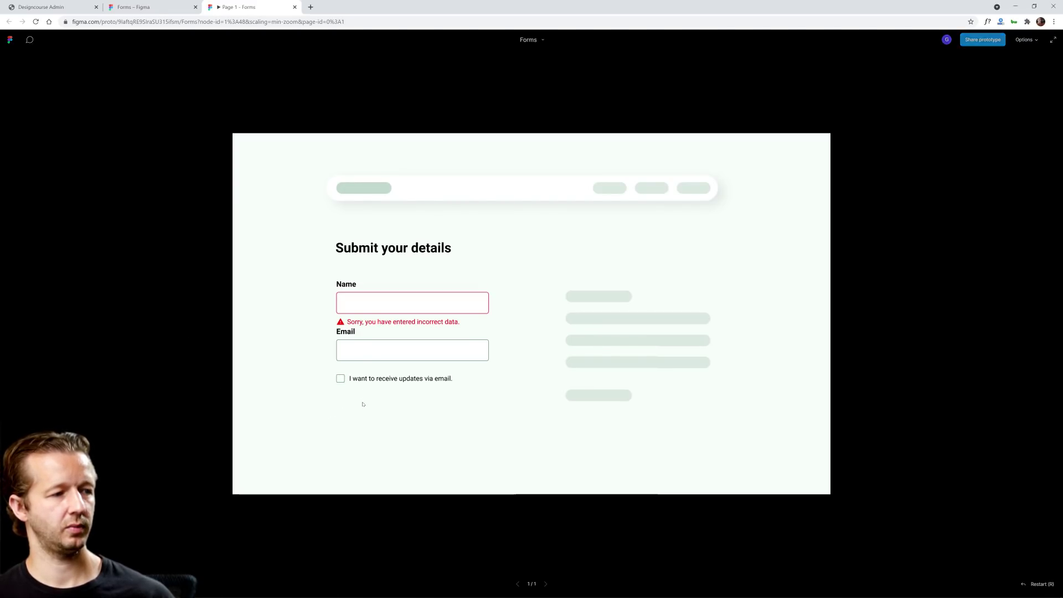
Step: Test the email updates checkbox in the prototype preview by checking and unchecking it repeatedly
{"action": "left_click", "coordinate": [342, 380]}
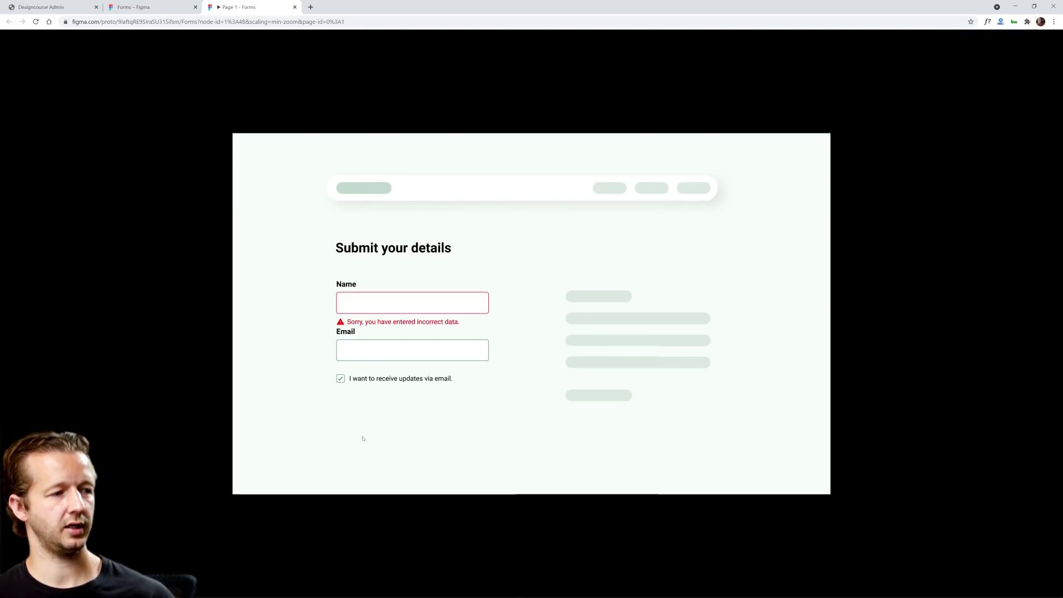
{"action": "left_click", "coordinate": [340, 380]}
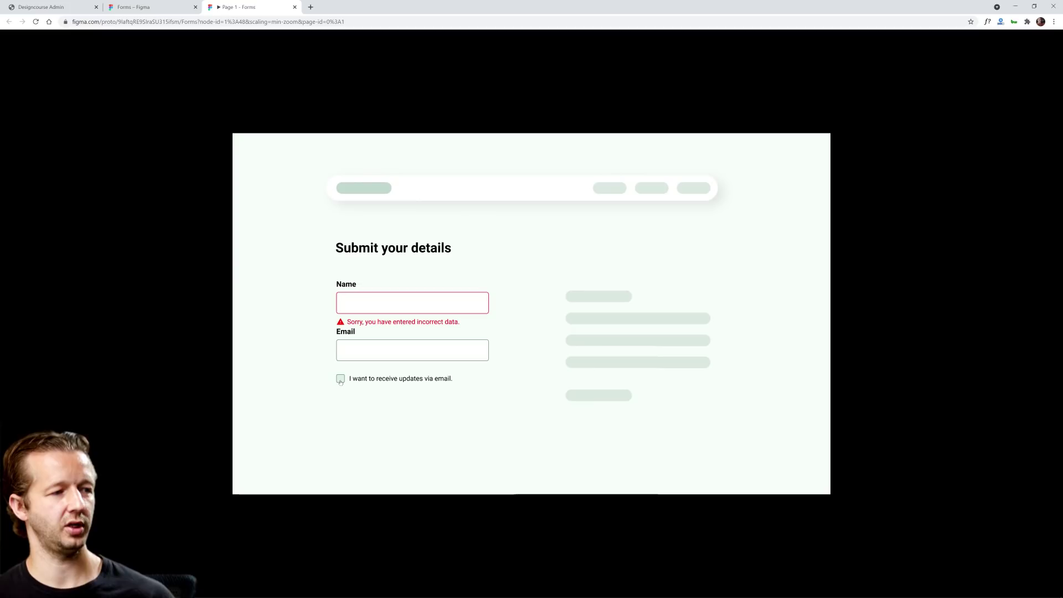
{"action": "left_click", "coordinate": [340, 380]}
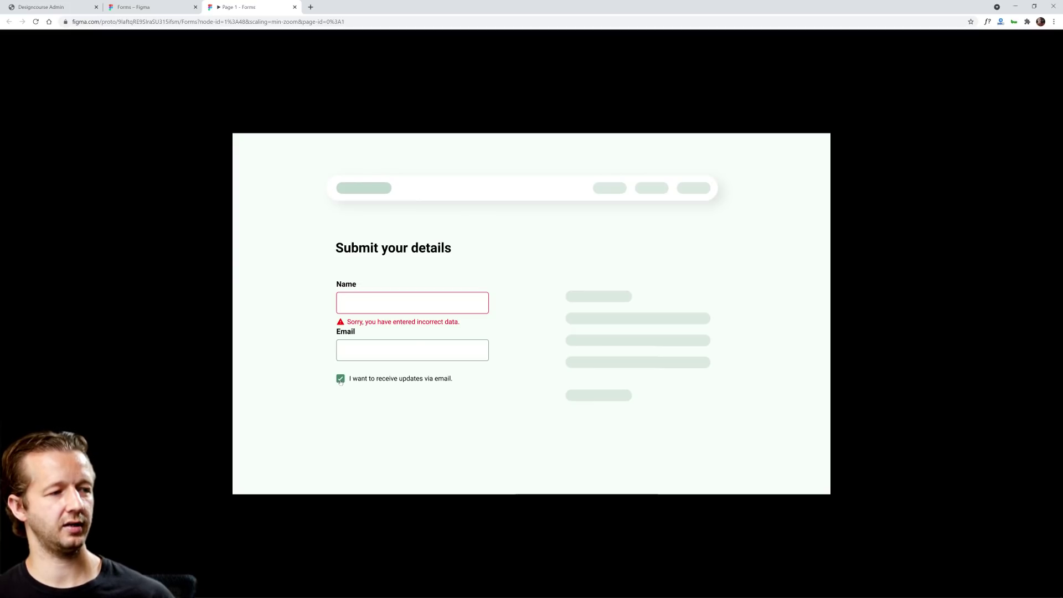
{"action": "left_click", "coordinate": [340, 380]}
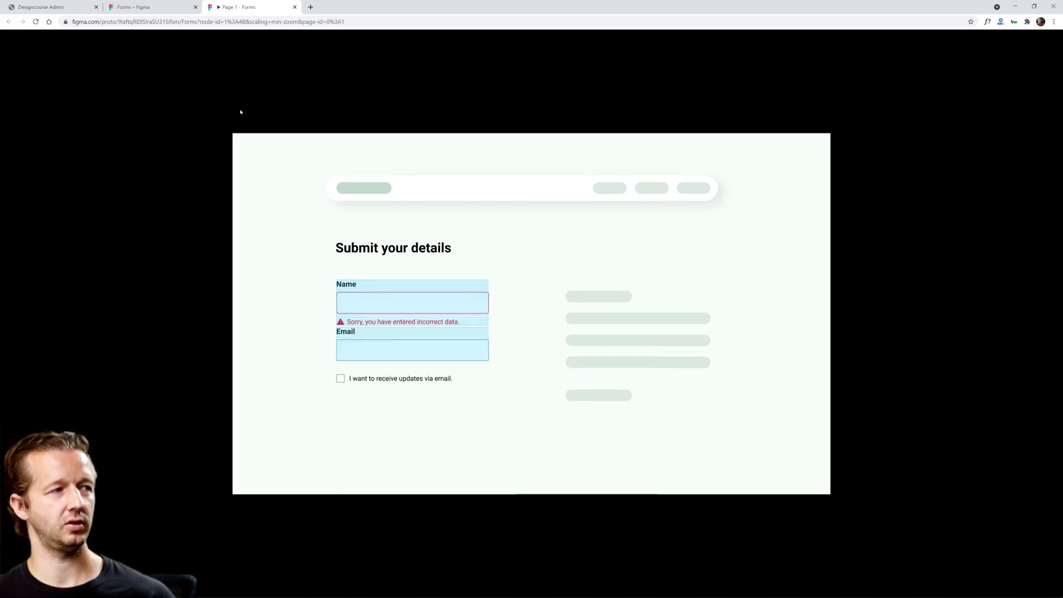
Step: Return to the design file and review the Components frame beside the form, including the variants' prototype connections
{"action": "left_click", "coordinate": [133, 7]}
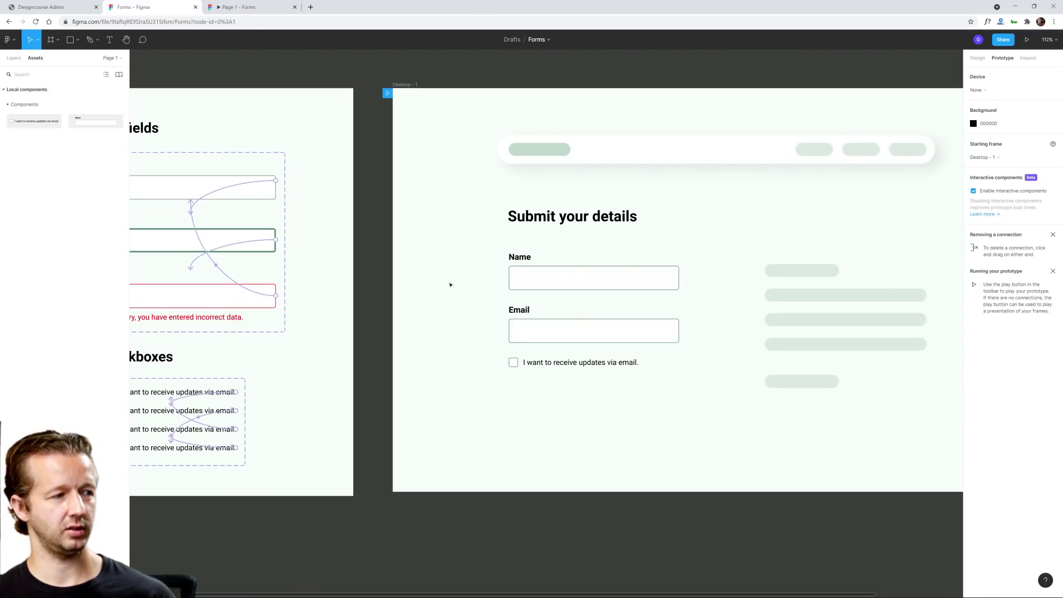
{"action": "scroll", "coordinate": [451, 282], "scroll_direction": "down", "scroll_amount": 3}
{"action": "left_click_drag", "start_coordinate": [450, 282], "coordinate": [522, 299]}
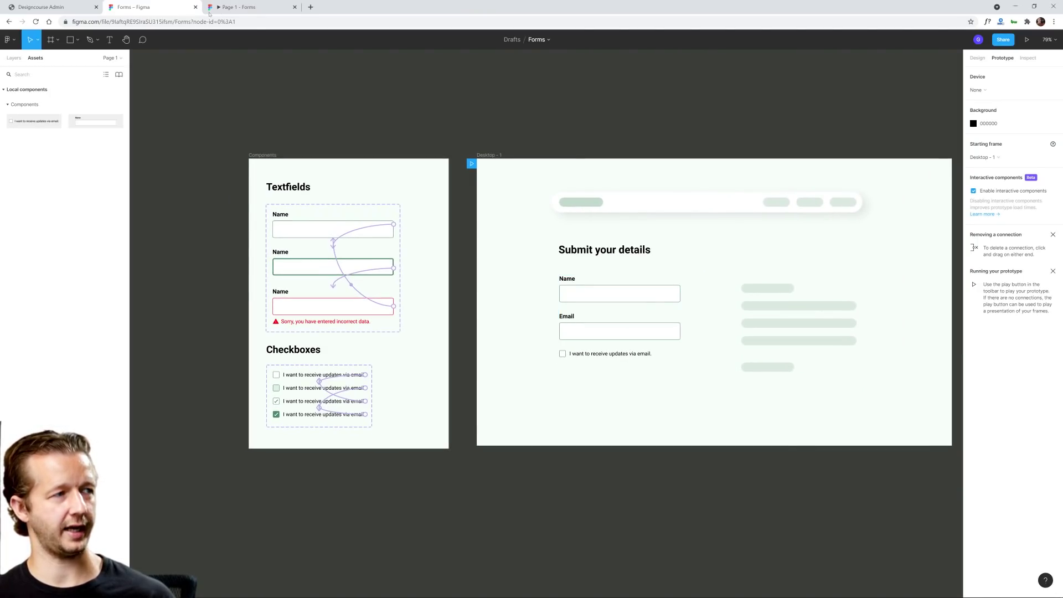
Step: Run the prototype preview, test the interactive states of the Name and Email fields, and return to the design file
{"action": "key", "text": "ctrl+alt+Return"}
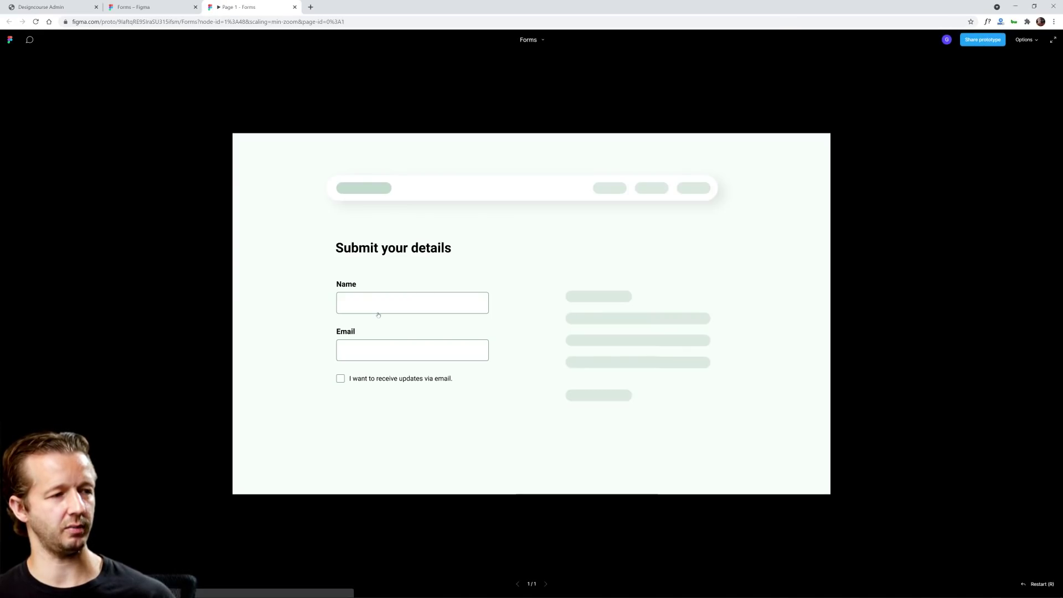
{"action": "left_click", "coordinate": [405, 304]}
{"action": "left_click", "coordinate": [439, 304]}
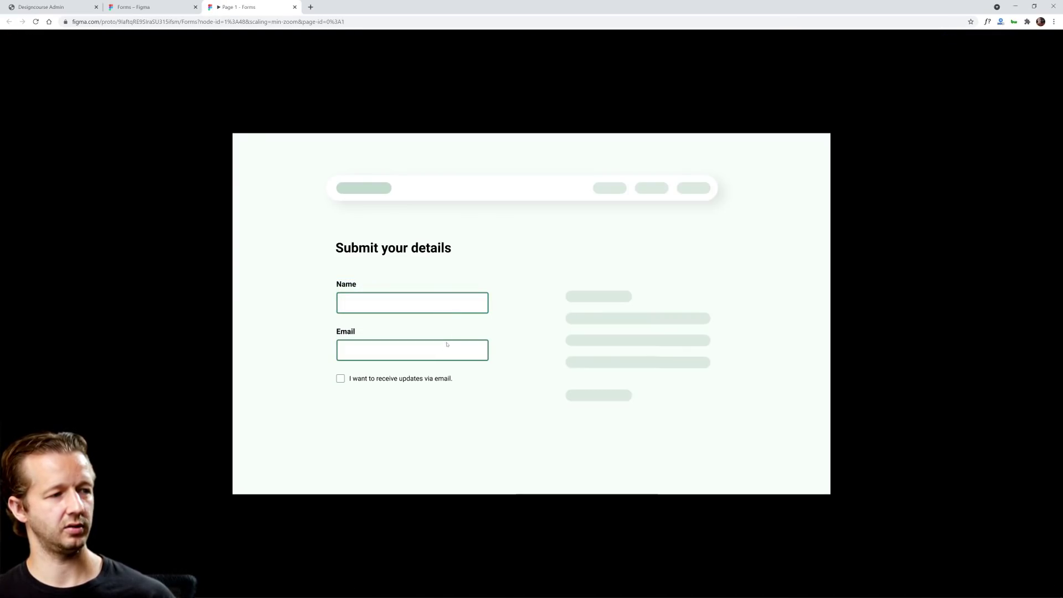
{"action": "left_click", "coordinate": [419, 334]}
{"action": "left_click", "coordinate": [411, 306]}
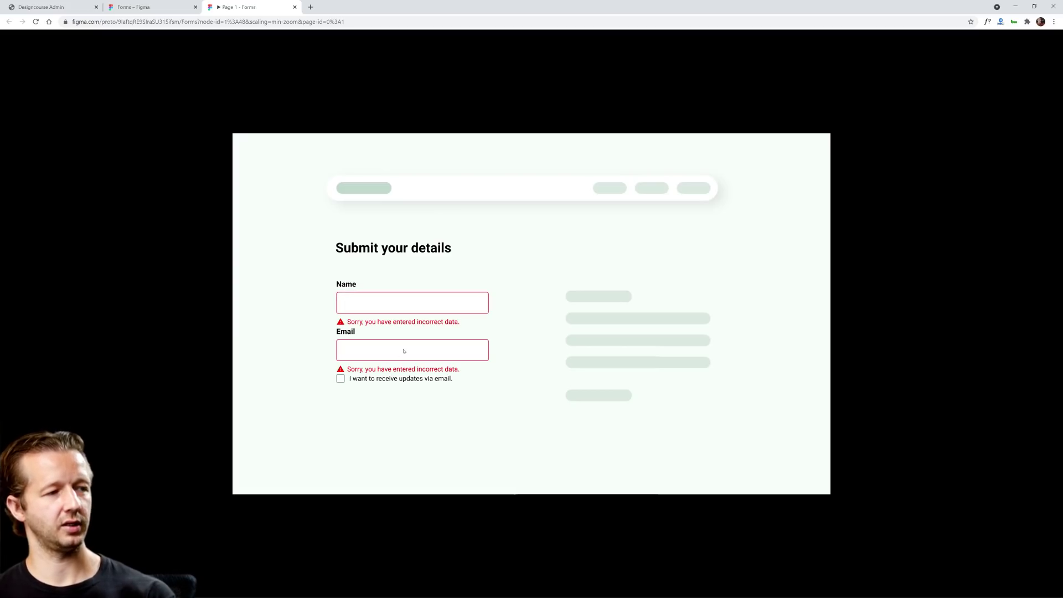
{"action": "key", "text": "ctrl+shift+Tab"}
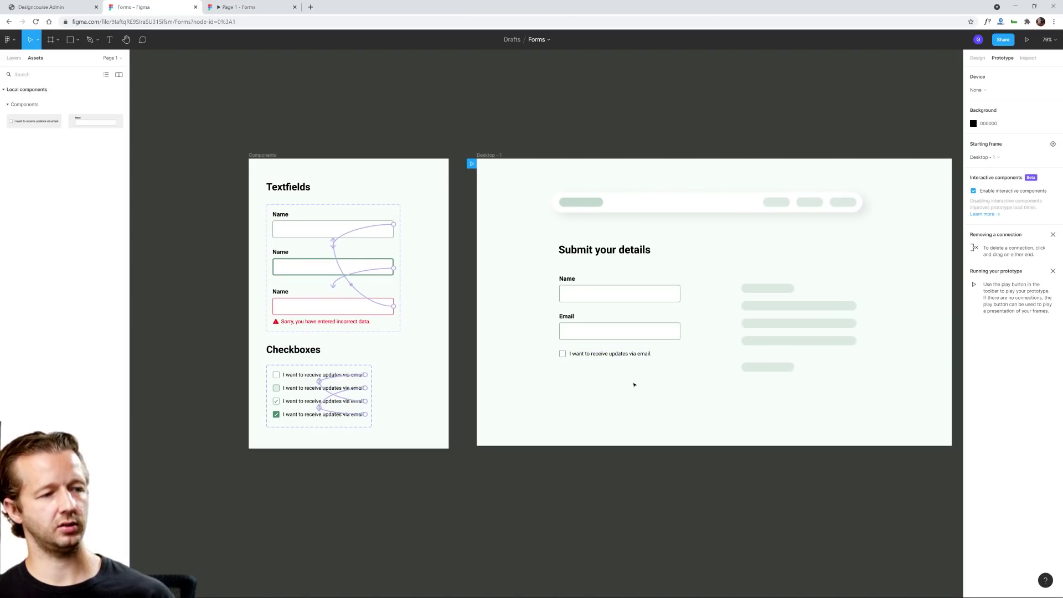
Step: Copy the input box rectangle nested inside the form's Name field
{"action": "left_click_drag", "start_coordinate": [559, 374], "coordinate": [664, 404]}
{"action": "scroll", "coordinate": [658, 382], "scroll_direction": "up", "scroll_amount": 2}
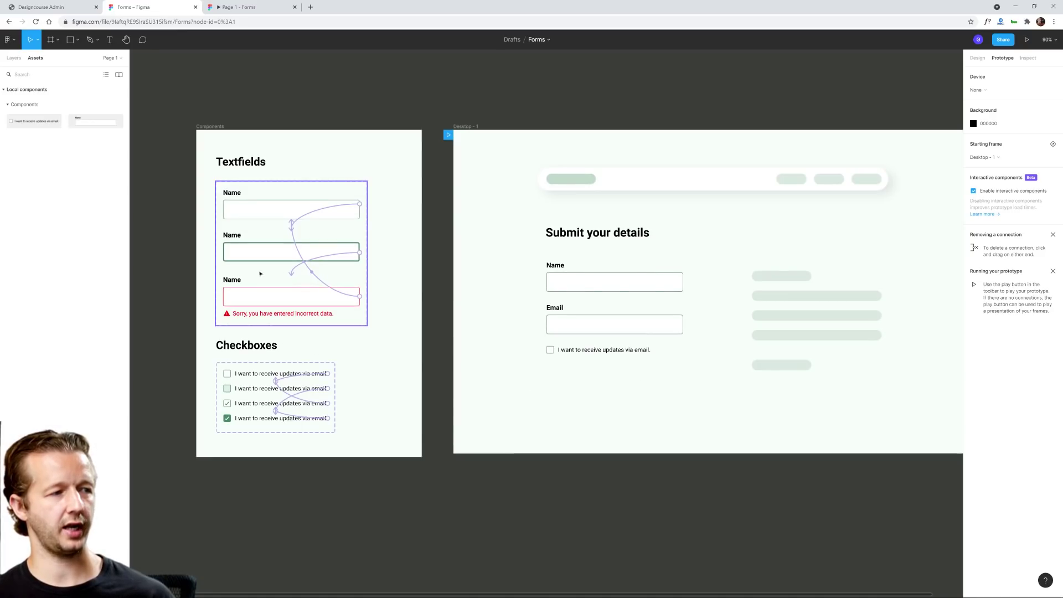
{"action": "scroll", "coordinate": [652, 415], "scroll_direction": "up", "scroll_amount": 5}
{"action": "left_click_drag", "start_coordinate": [652, 419], "coordinate": [523, 455]}
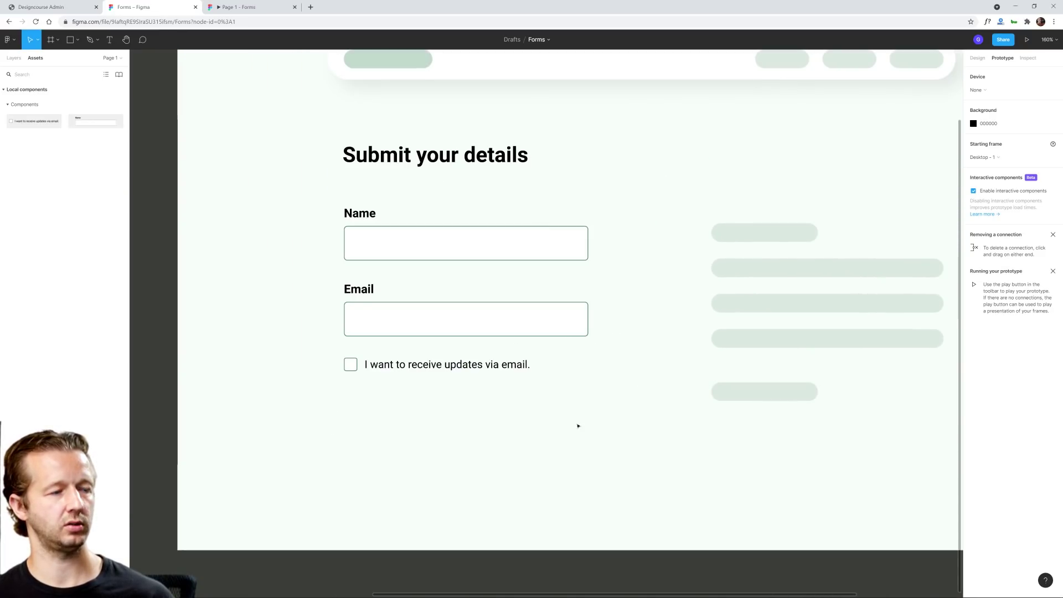
{"action": "left_click", "coordinate": [70, 40]}
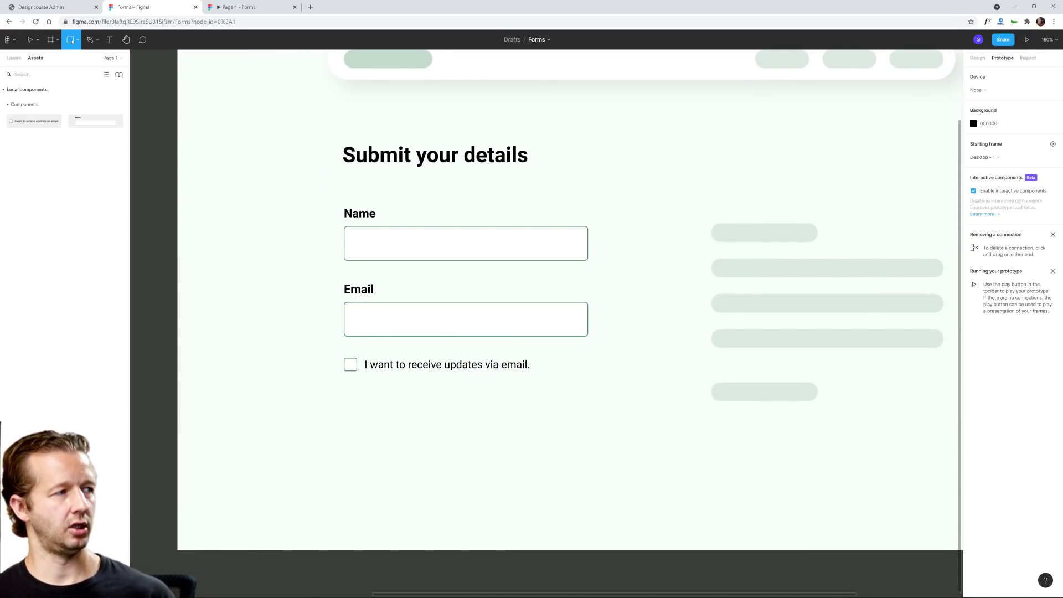
{"action": "left_click", "coordinate": [30, 40]}
{"action": "left_click", "coordinate": [403, 230]}
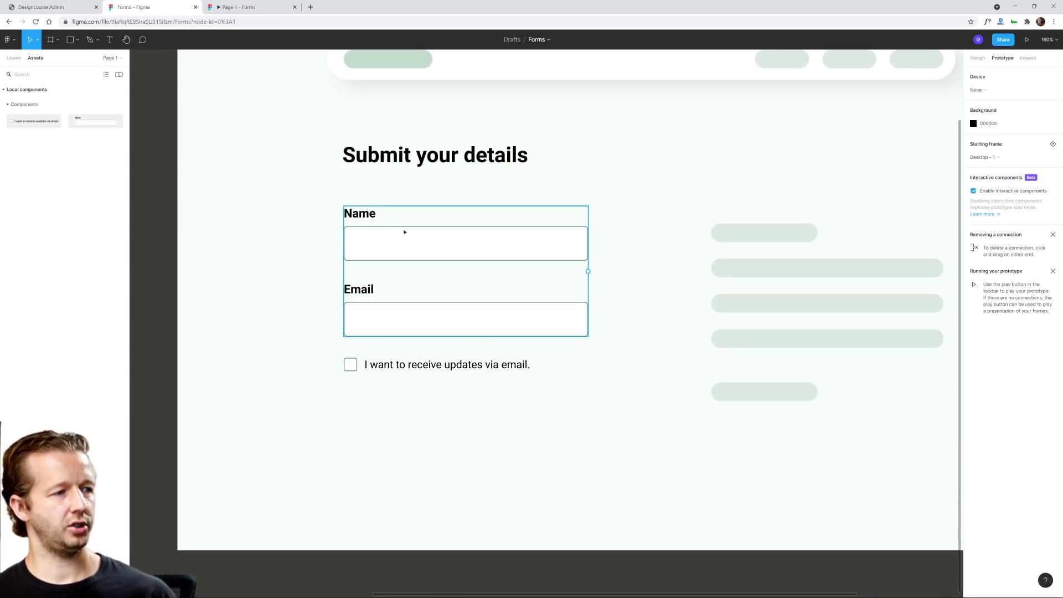
{"action": "double_click", "coordinate": [454, 243]}
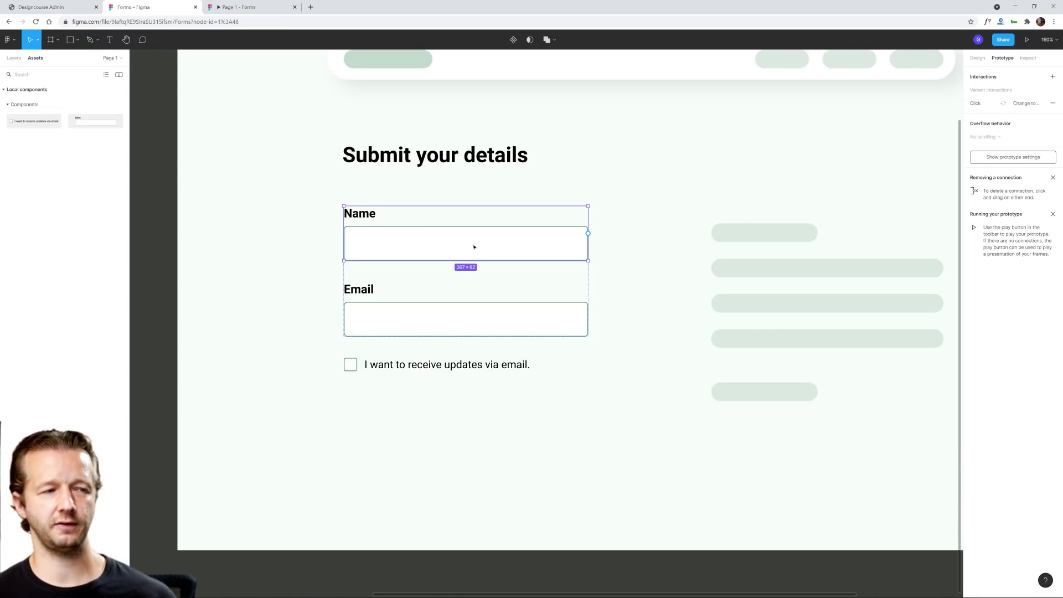
{"action": "double_click", "coordinate": [474, 247]}
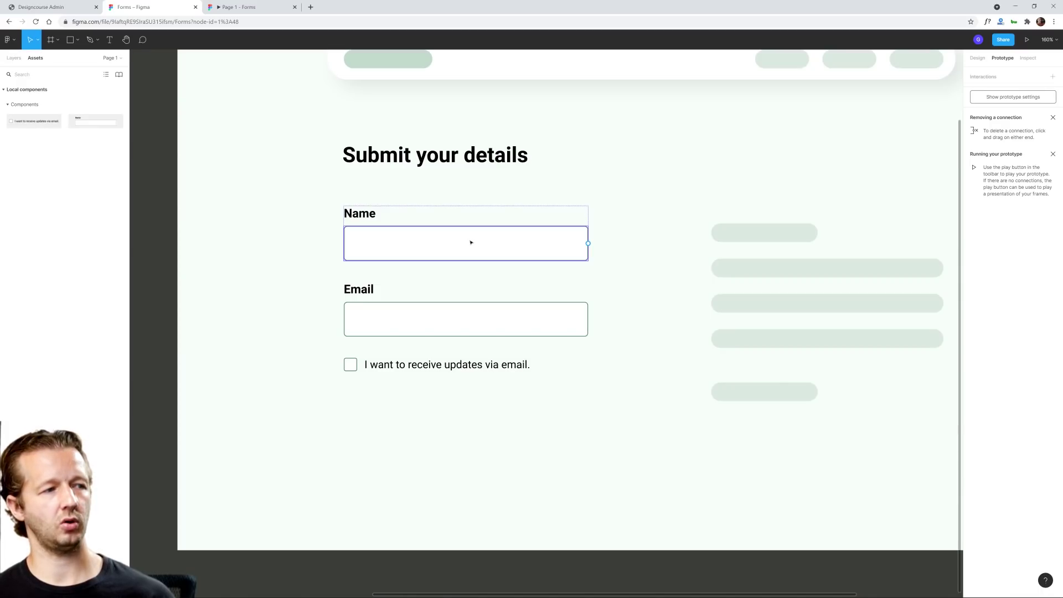
{"action": "left_click", "coordinate": [493, 431]}
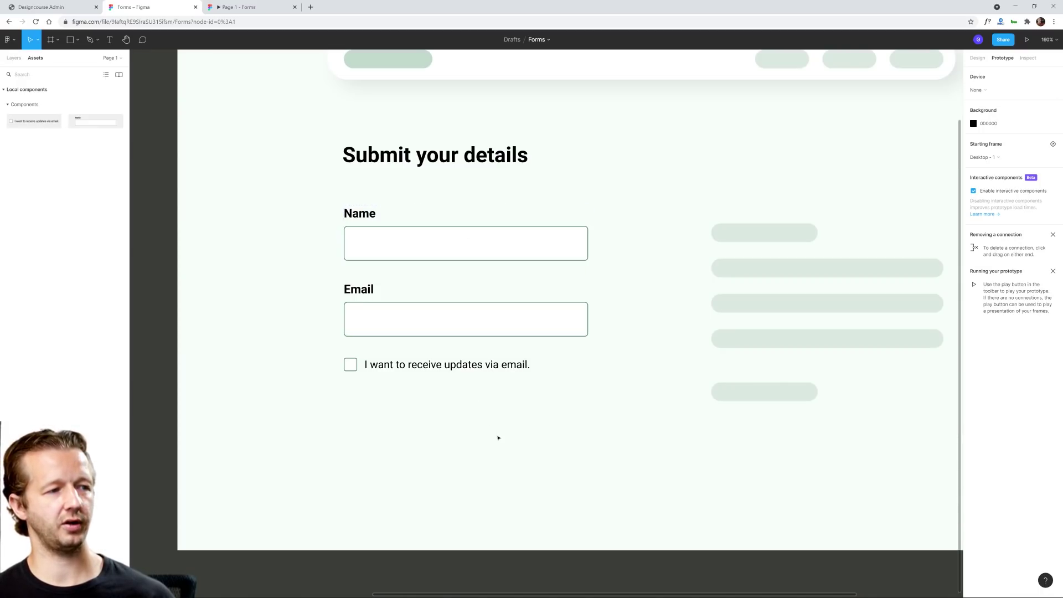
Step: Show the layer list, paste the copied rectangle into the form and place it below the email updates checkbox, aligned with the fields
{"action": "key", "text": "alt+1"}
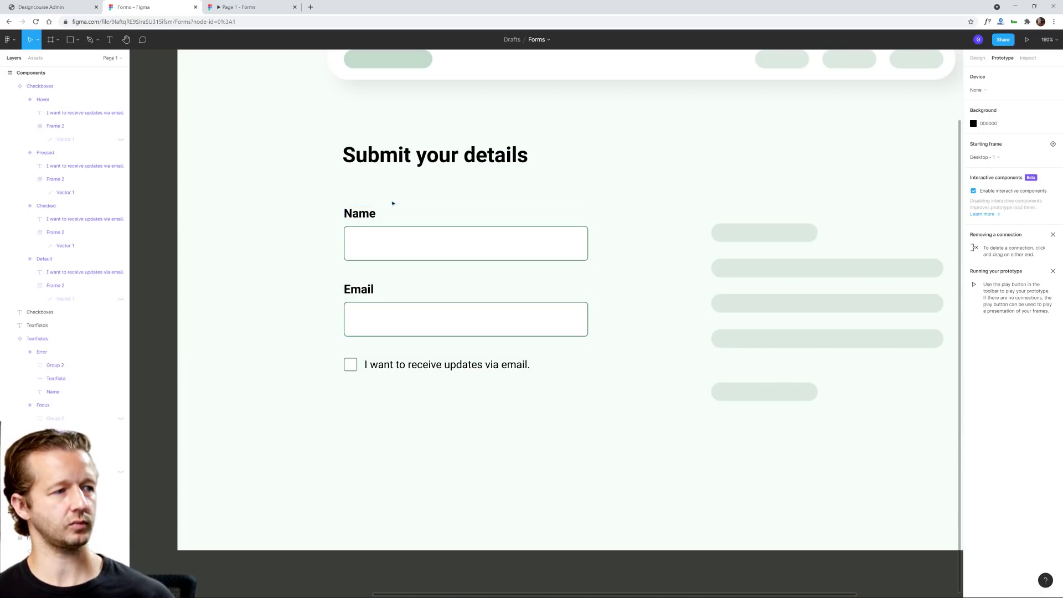
{"action": "key", "text": "ctrl+v"}
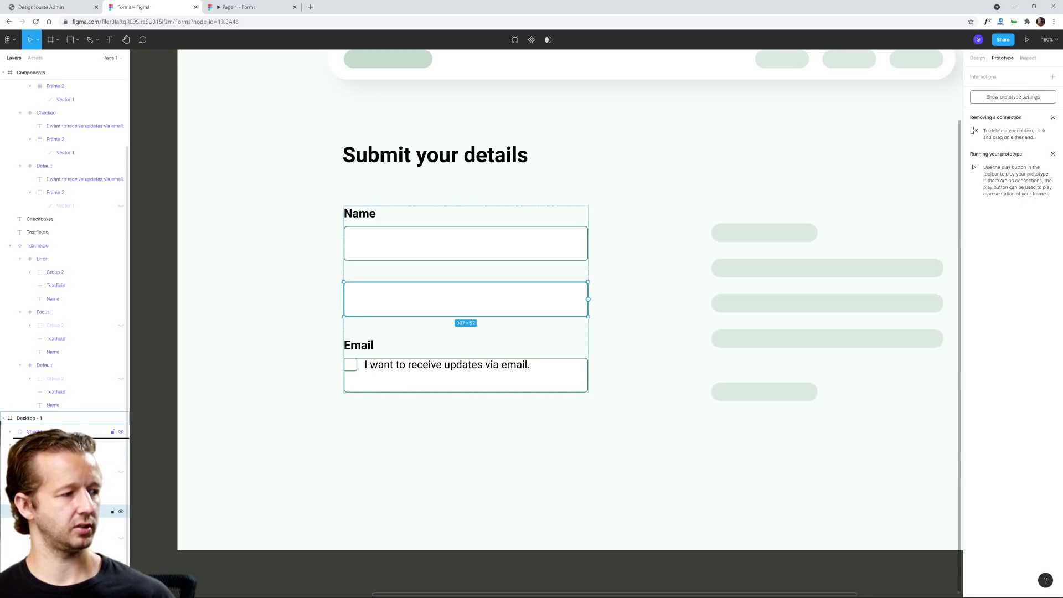
{"action": "left_click_drag", "start_coordinate": [406, 301], "coordinate": [402, 422]}
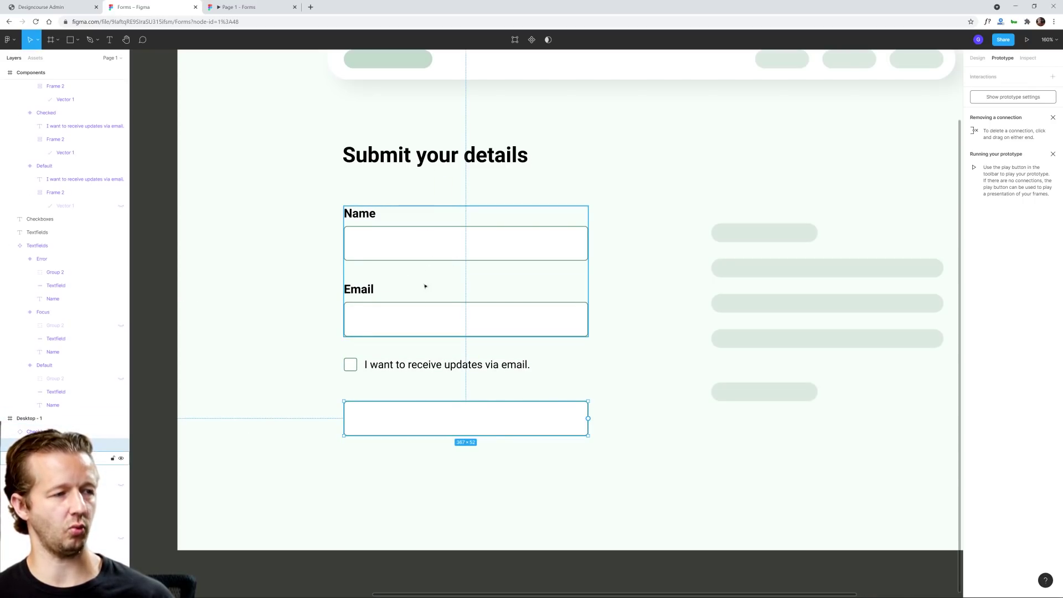
{"action": "left_click", "coordinate": [247, 309]}
Step: Set the fill of the rectangle below the checkbox to the Default Stroke color style
{"action": "scroll", "coordinate": [429, 450], "scroll_direction": "up", "scroll_amount": 3}
{"action": "left_click_drag", "start_coordinate": [447, 465], "coordinate": [510, 453]}
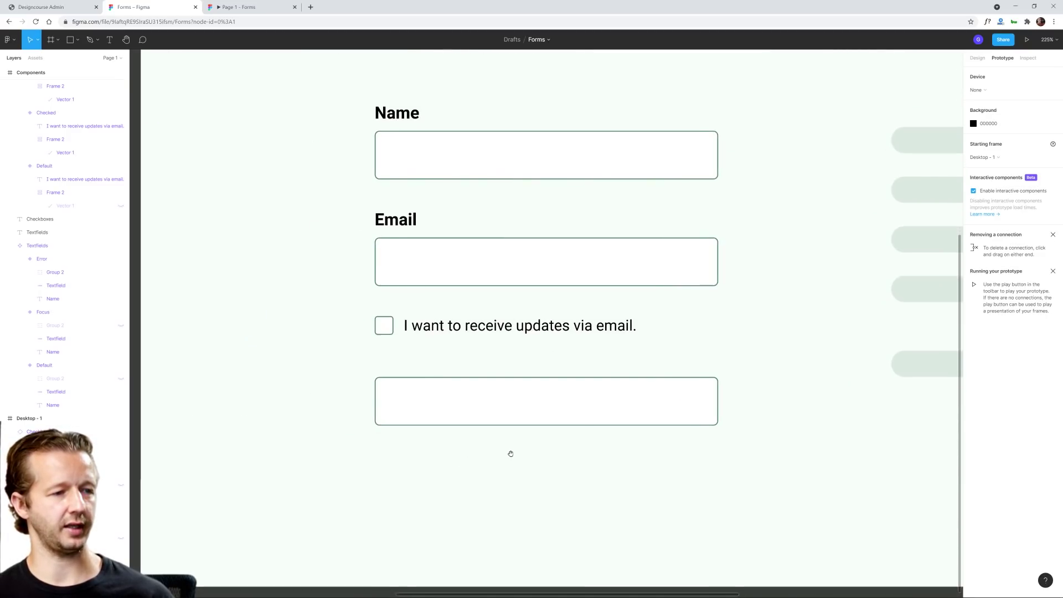
{"action": "left_click", "coordinate": [553, 402]}
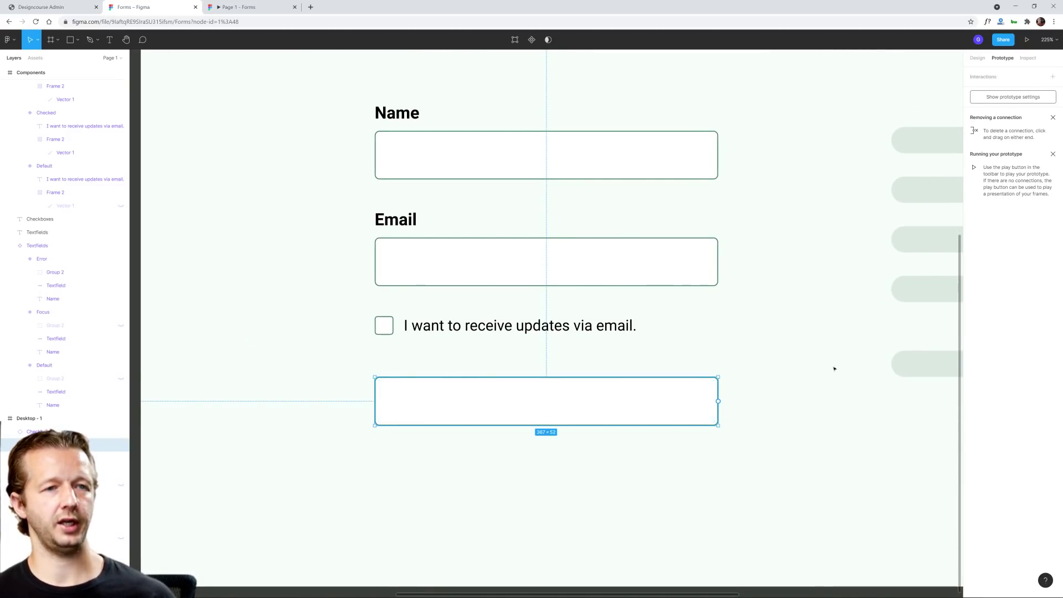
{"action": "left_click", "coordinate": [974, 59]}
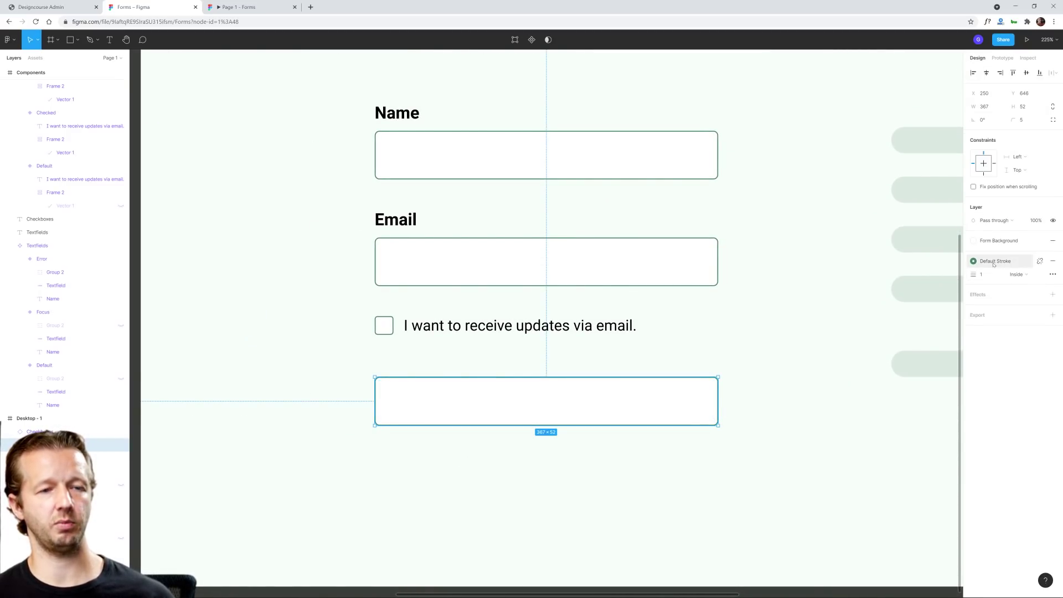
{"action": "left_click", "coordinate": [852, 261]}
{"action": "scroll", "coordinate": [772, 244], "scroll_direction": "down", "scroll_amount": 3}
{"action": "scroll", "coordinate": [772, 243], "scroll_direction": "up", "scroll_amount": 3}
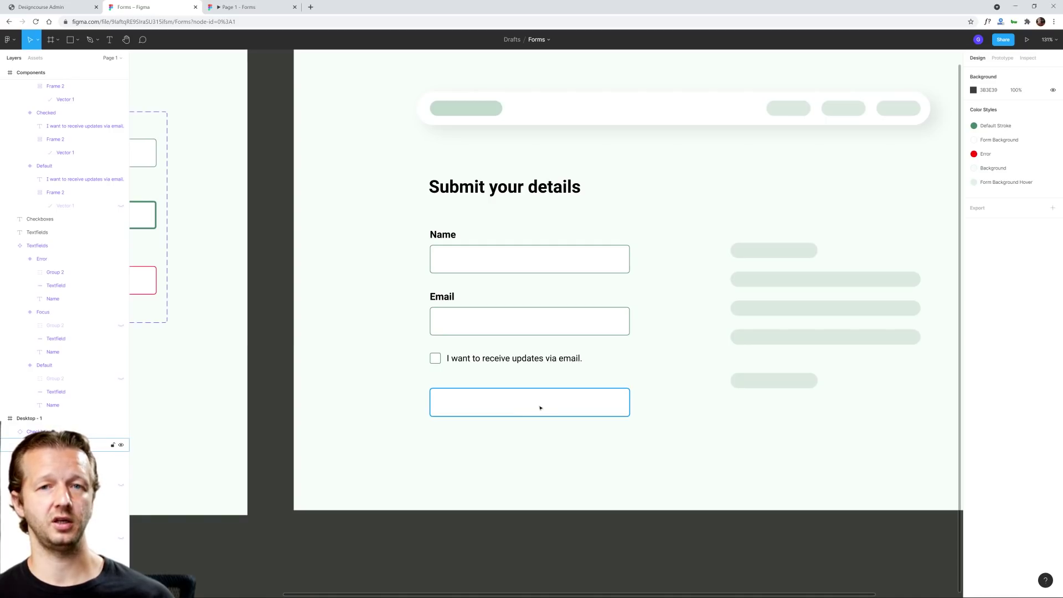
{"action": "left_click", "coordinate": [599, 407]}
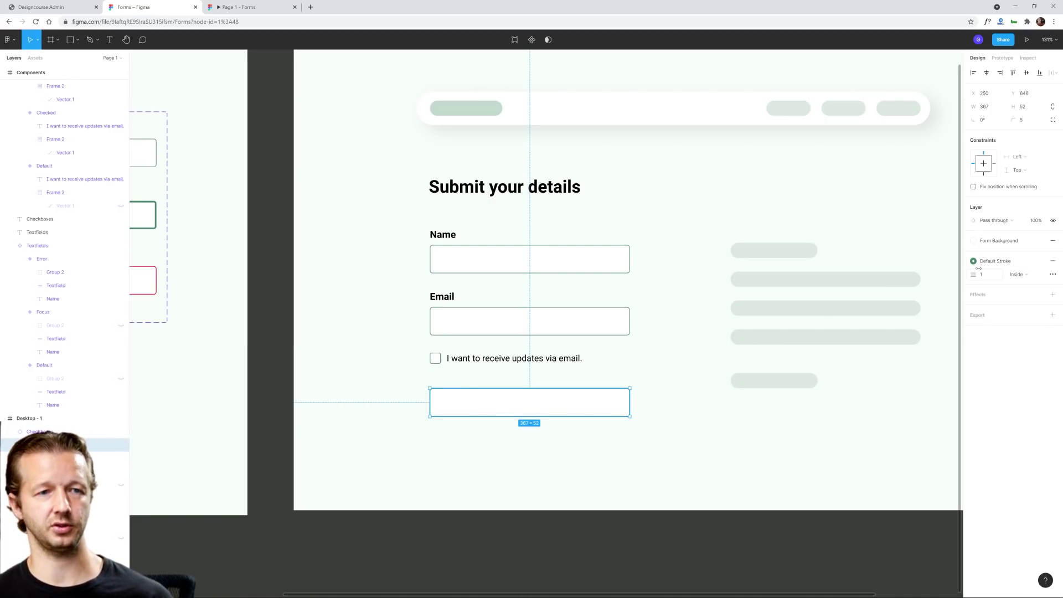
{"action": "left_click", "coordinate": [1001, 239]}
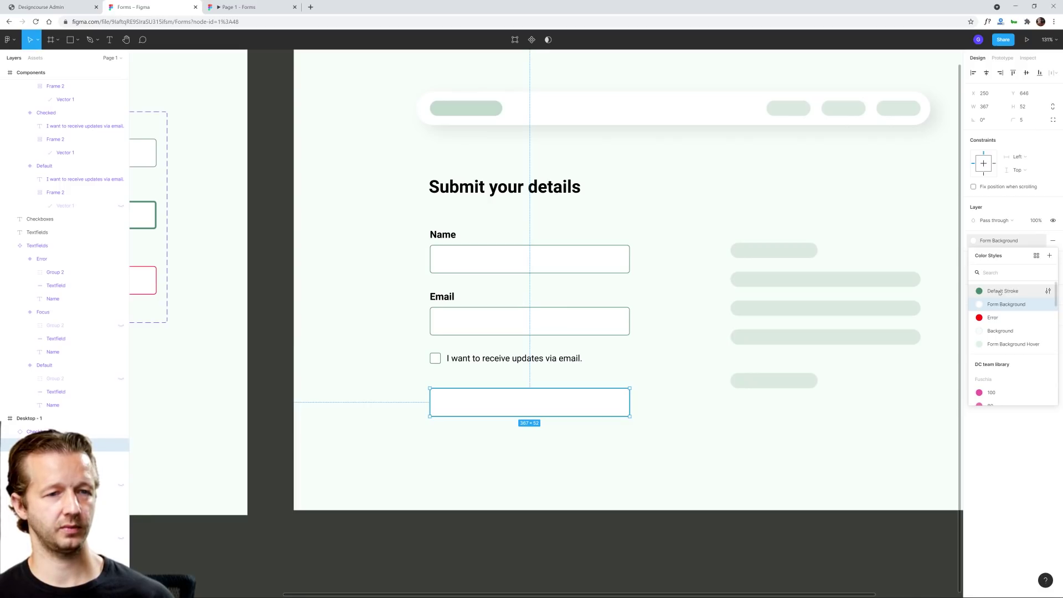
{"action": "left_click", "coordinate": [1000, 292]}
{"action": "left_click", "coordinate": [570, 448]}
Step: Narrow the green button rectangle to about 213 px wide, keeping its starting edge aligned with the fields
{"action": "left_click", "coordinate": [622, 403]}
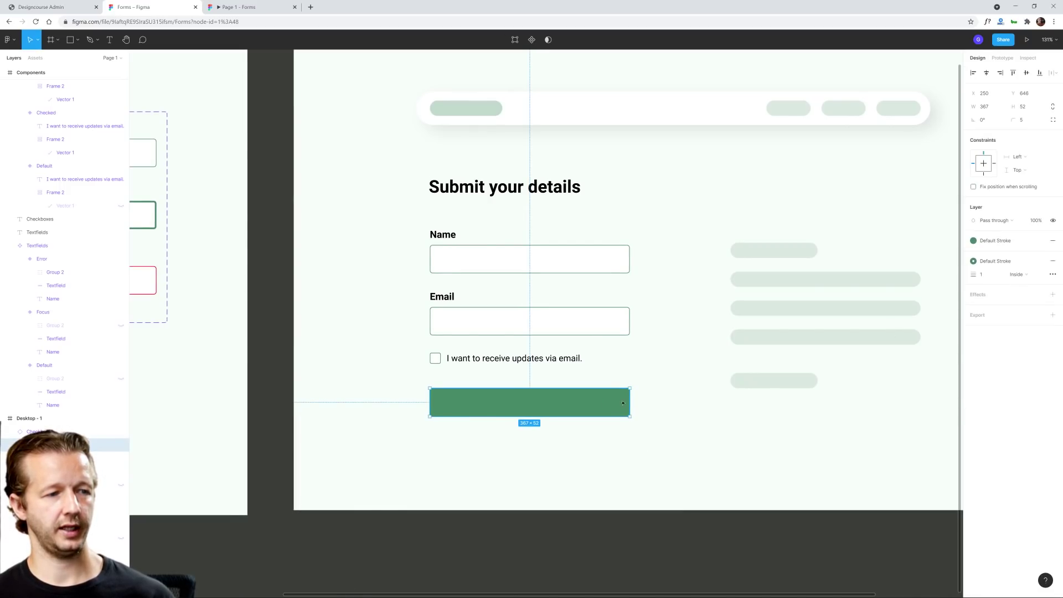
{"action": "mouse_move", "coordinate": [629, 402]}
{"action": "left_mouse_down"}
{"action": "mouse_move", "coordinate": [526, 403]}
{"action": "mouse_move", "coordinate": [628, 404]}
{"action": "left_mouse_up"}
{"action": "left_click", "coordinate": [636, 446]}
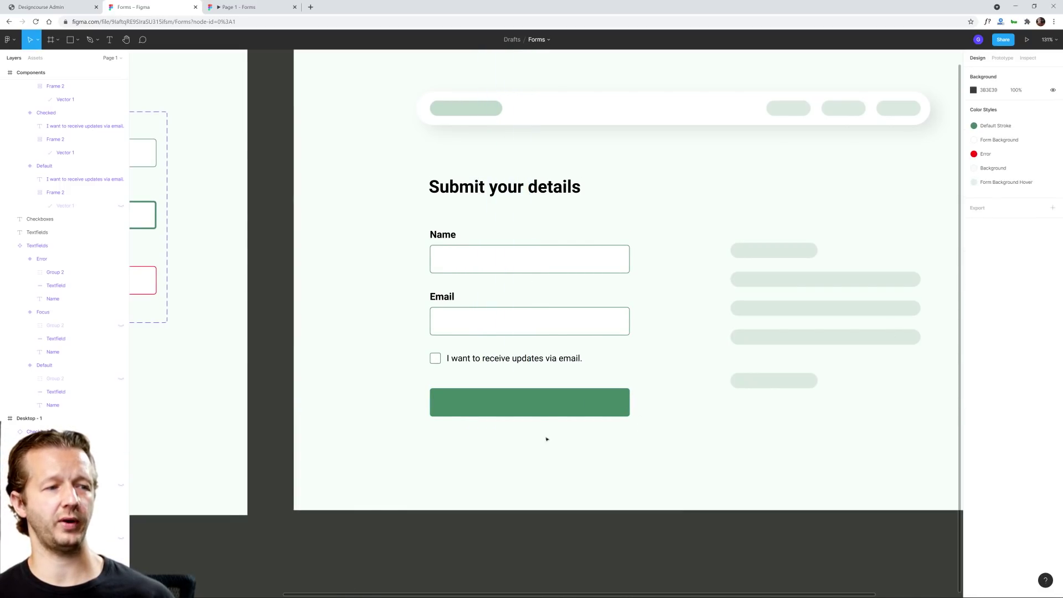
{"action": "left_click", "coordinate": [532, 414]}
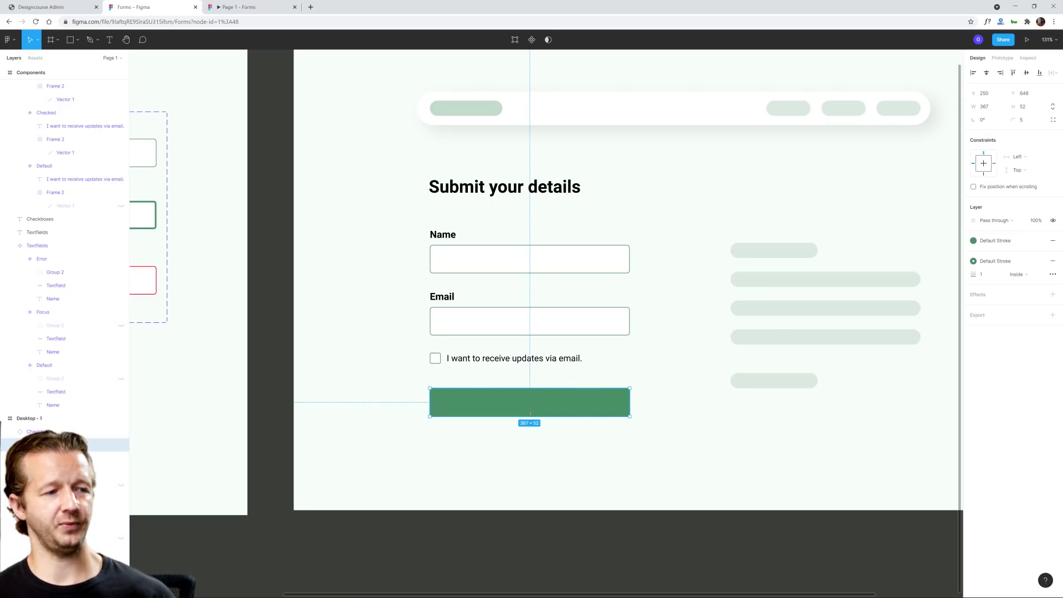
{"action": "left_click", "coordinate": [686, 368]}
{"action": "left_click", "coordinate": [622, 412]}
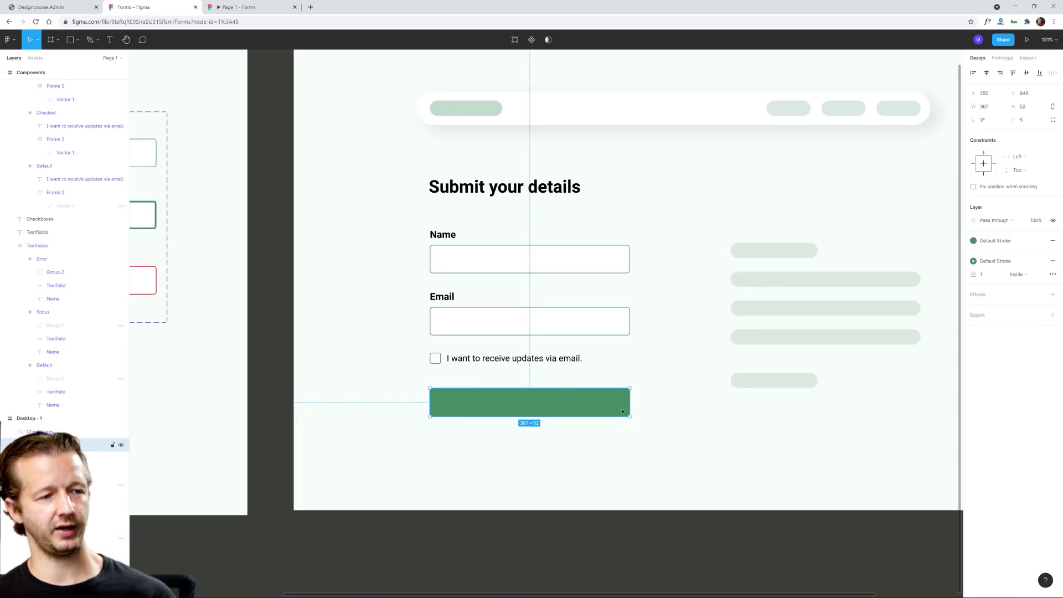
{"action": "left_click_drag", "start_coordinate": [629, 406], "coordinate": [545, 404]}
{"action": "left_click", "coordinate": [573, 439]}
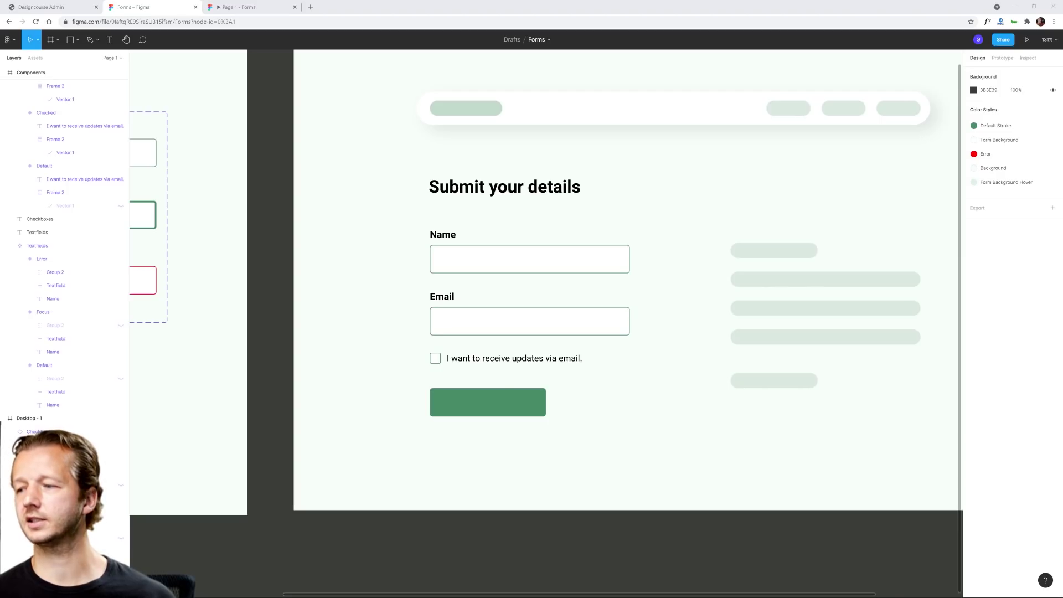
Step: Add the text label "Start the Course" on the green button rectangle
{"action": "scroll", "coordinate": [454, 405], "scroll_direction": "up", "scroll_amount": 3}
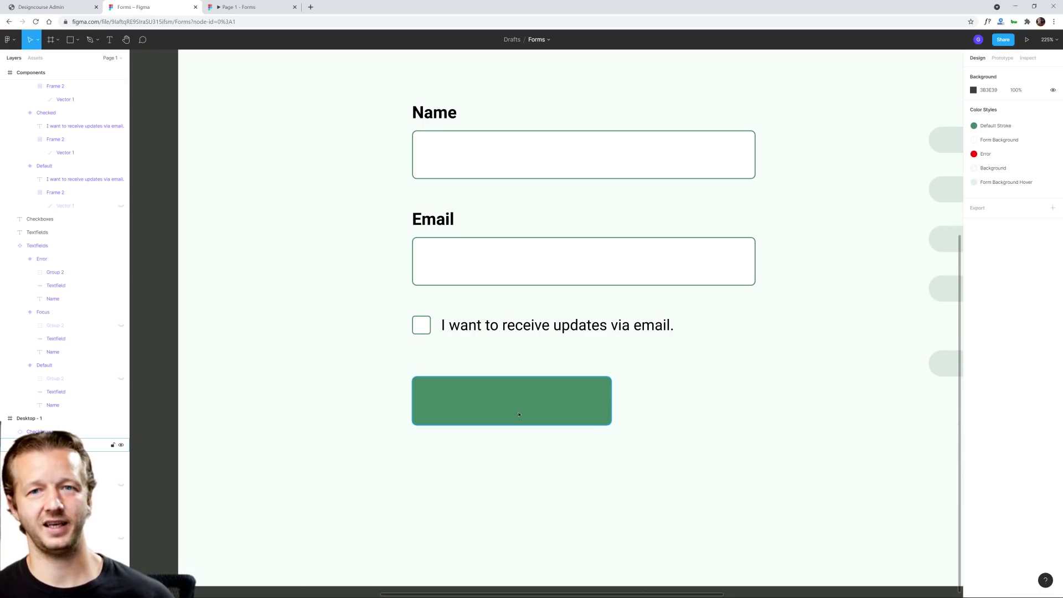
{"action": "scroll", "coordinate": [599, 457], "scroll_direction": "down", "scroll_amount": 2}
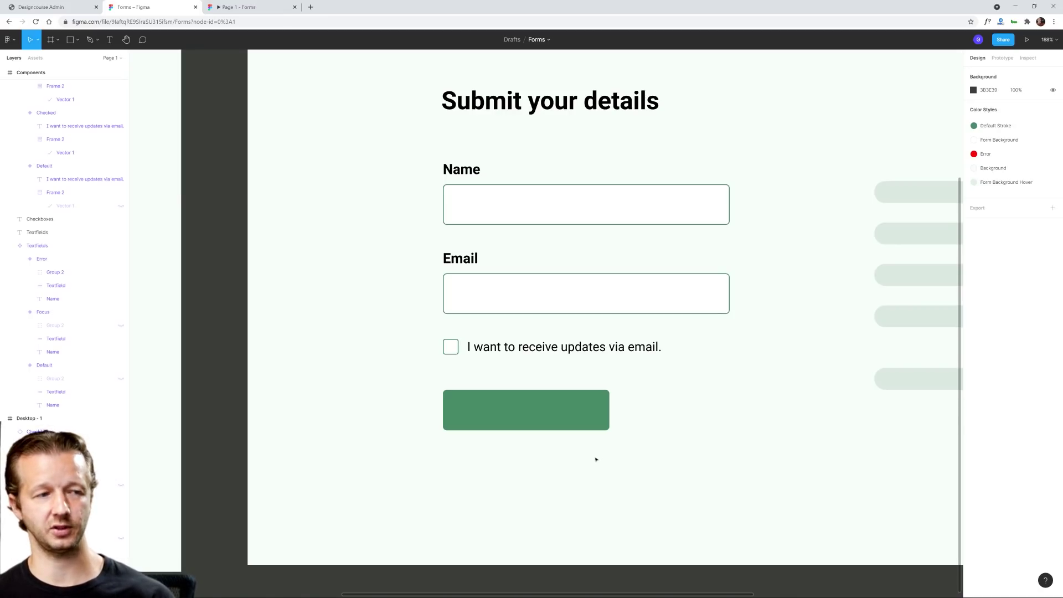
{"action": "key", "text": "t"}
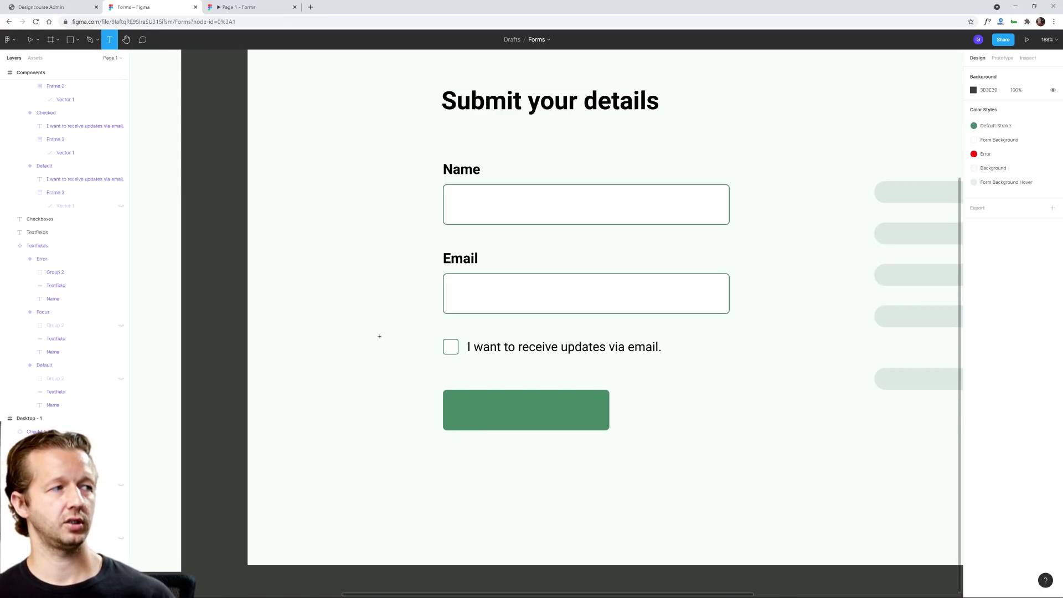
{"action": "left_click", "coordinate": [467, 405]}
{"action": "type", "text": "Start the Course"}
{"action": "key", "text": "Escape"}
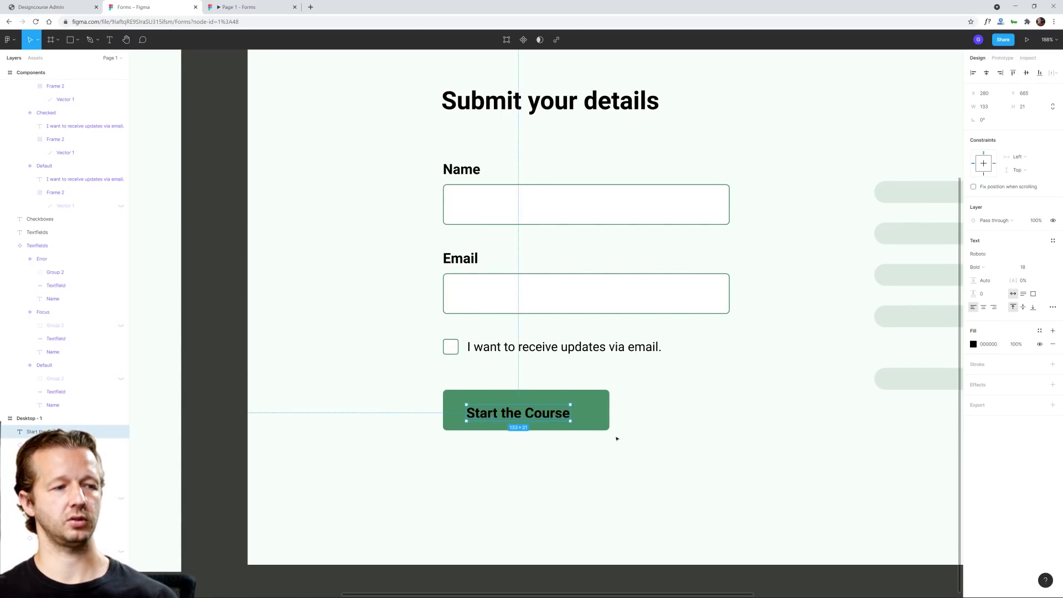
Step: Apply the Form Background color style to the fill of the button's text label
{"action": "left_click", "coordinate": [974, 344]}
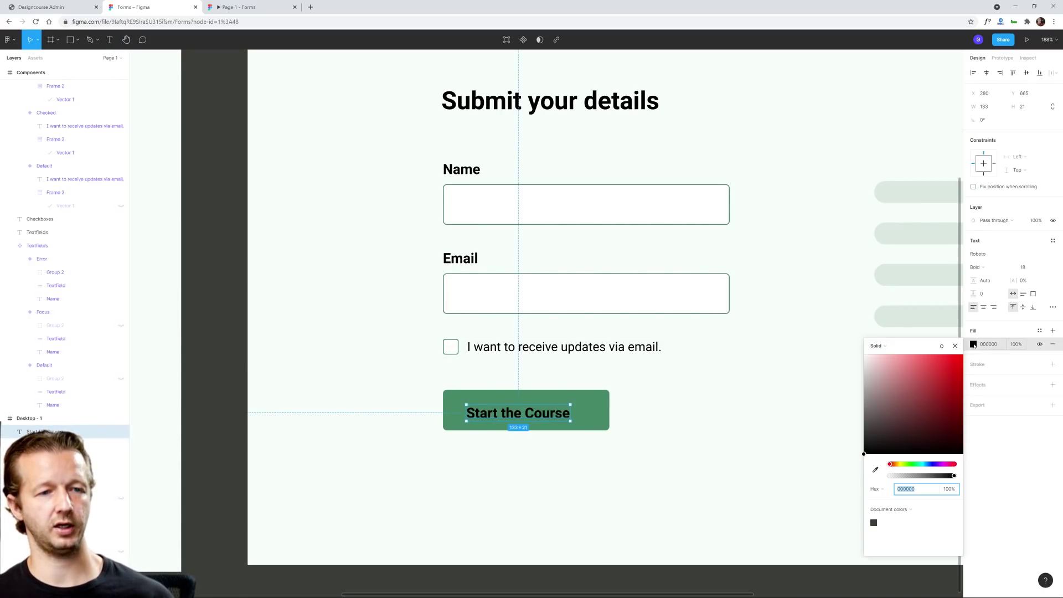
{"action": "key", "text": "Escape"}
{"action": "left_click", "coordinate": [1040, 330]}
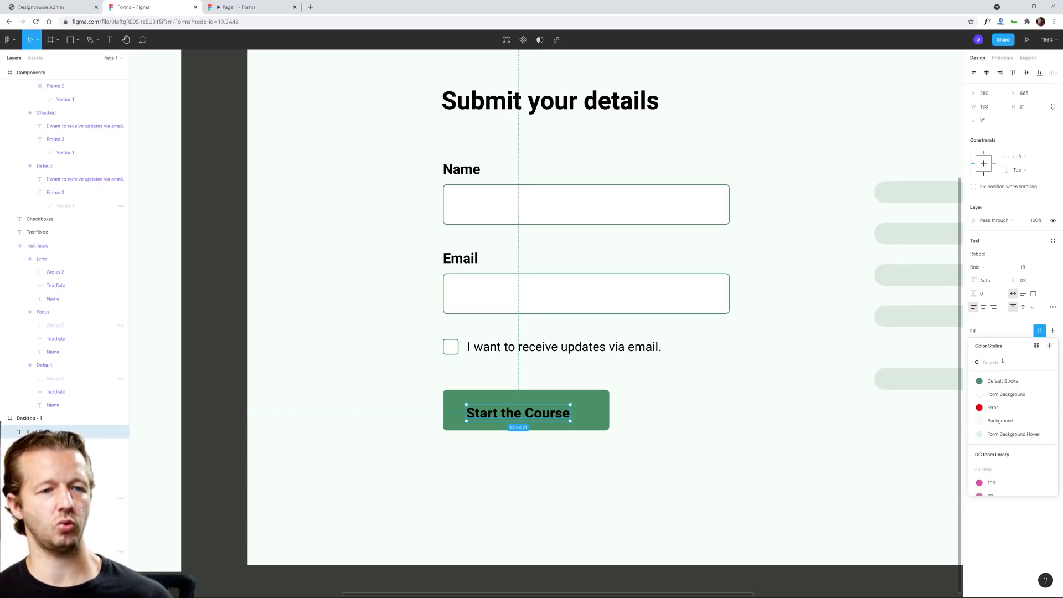
{"action": "left_click", "coordinate": [1019, 332]}
{"action": "left_click", "coordinate": [985, 344]}
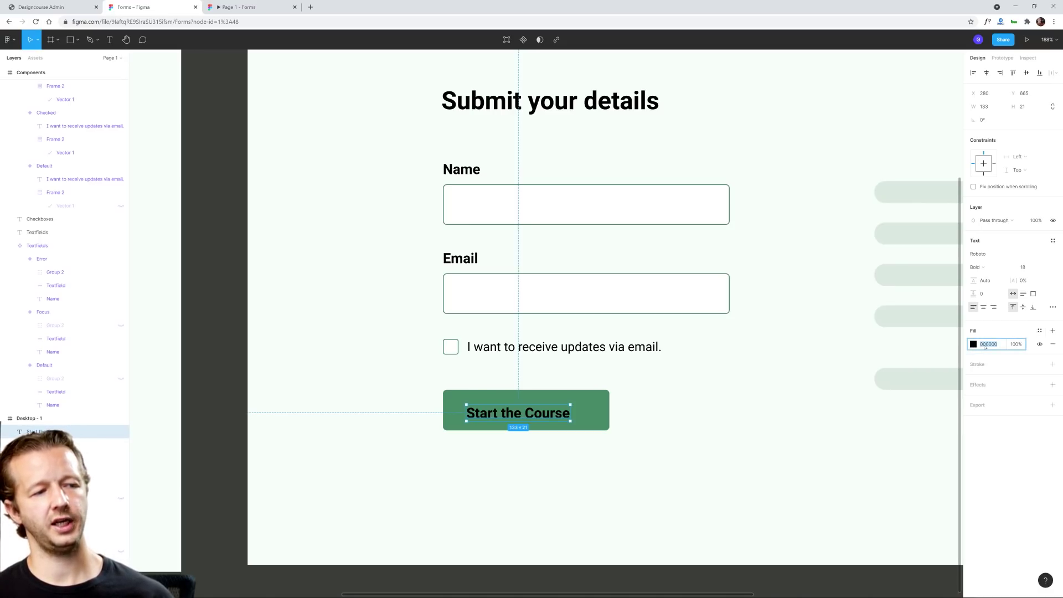
{"action": "left_click", "coordinate": [1039, 331]}
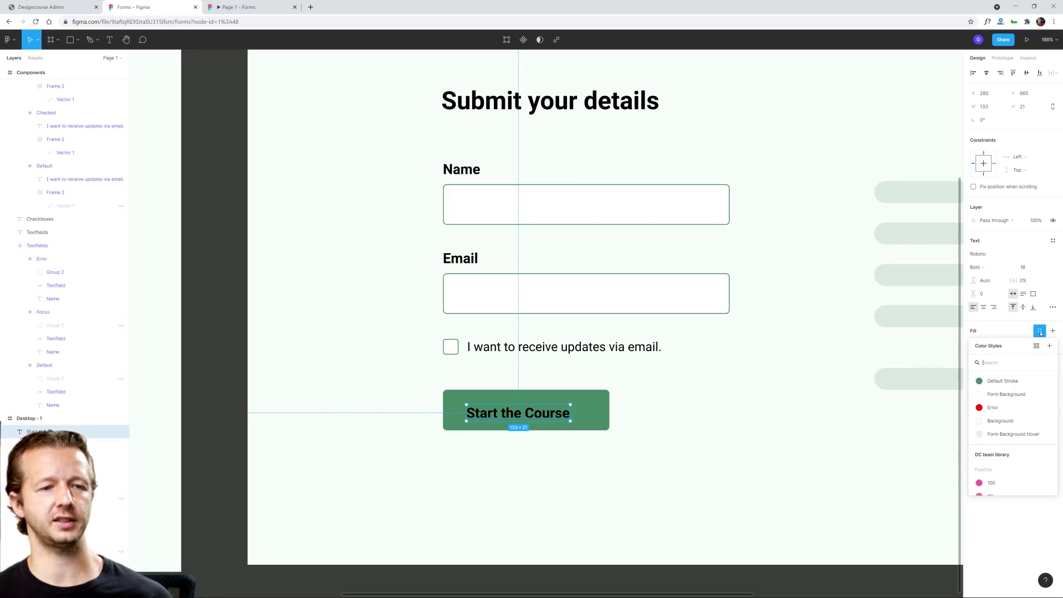
{"action": "left_click", "coordinate": [999, 394]}
{"action": "left_click", "coordinate": [576, 506]}
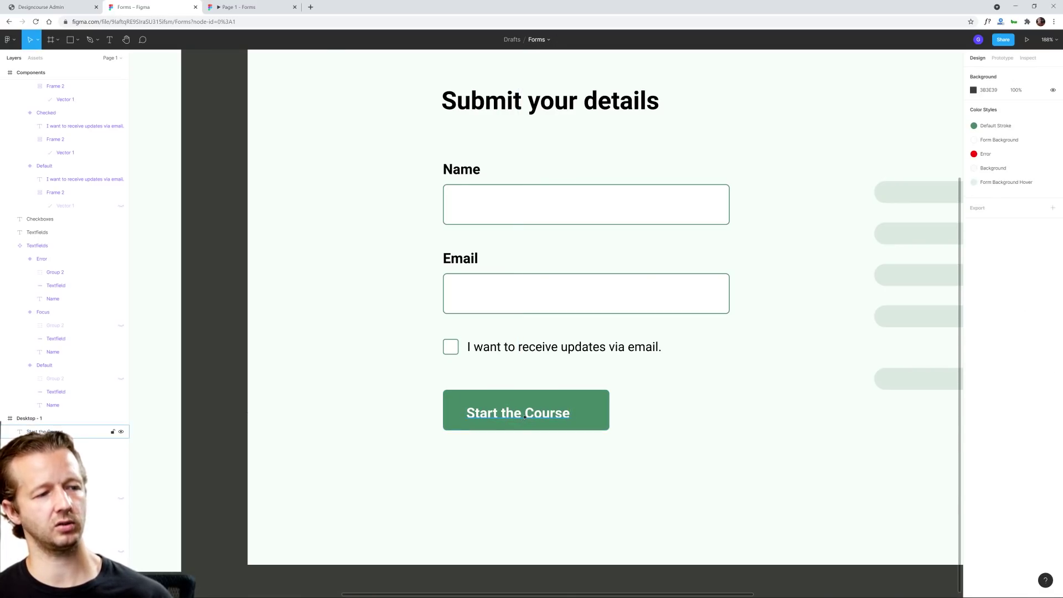
Step: Centre the "Start the Course" label within the green button rectangle
{"action": "left_click_drag", "start_coordinate": [524, 416], "coordinate": [531, 413]}
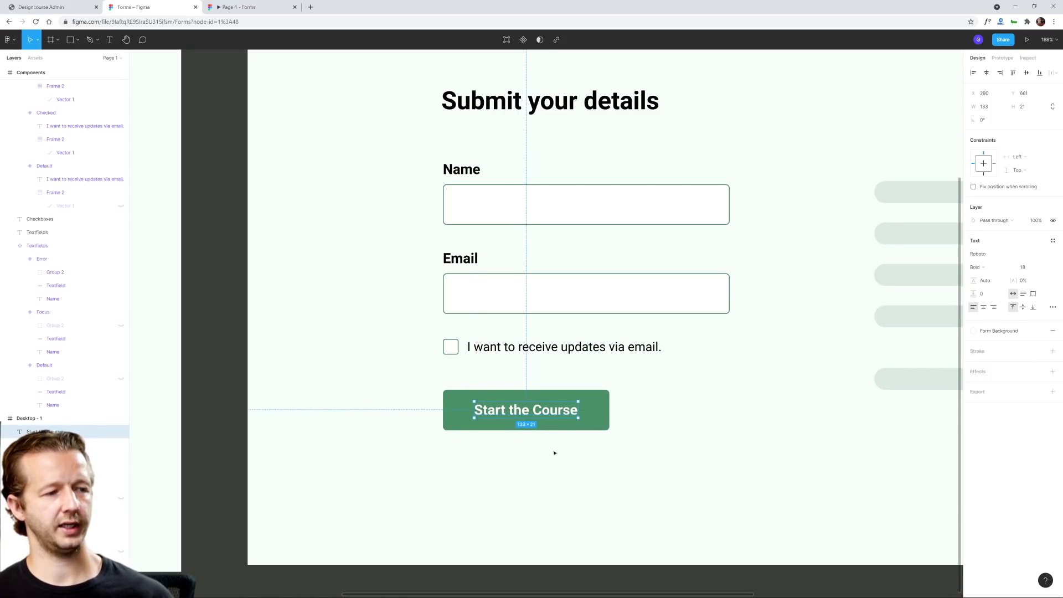
{"action": "left_click", "coordinate": [647, 419]}
{"action": "scroll", "coordinate": [733, 382], "scroll_direction": "down", "scroll_amount": 5}
{"action": "scroll", "coordinate": [701, 403], "scroll_direction": "up", "scroll_amount": 5}
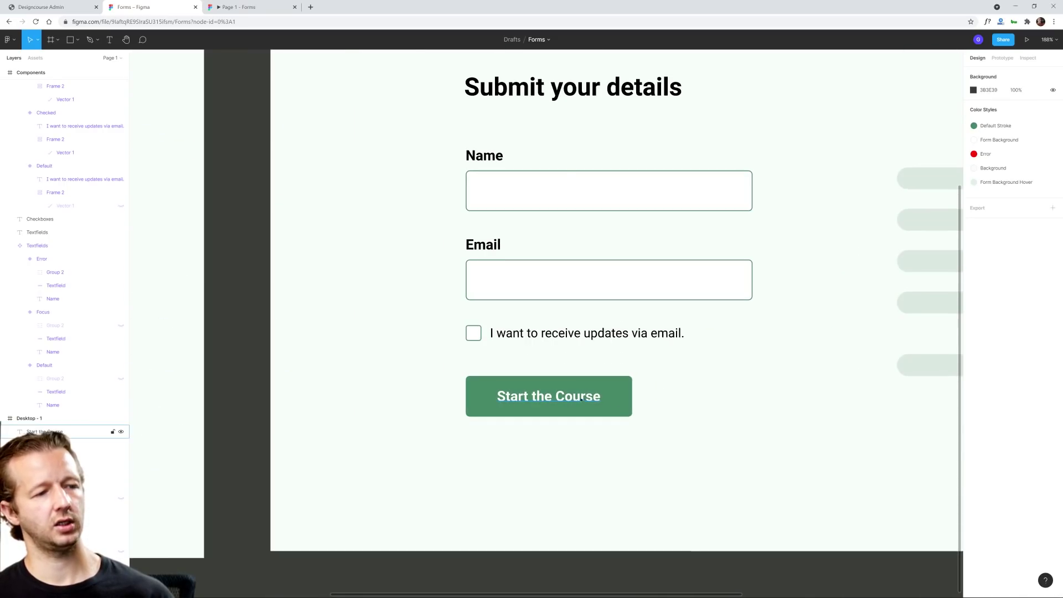
Step: Check the contrast between the "Start the Course" label and its green rectangle with the Stark plugin
{"action": "left_click", "coordinate": [650, 403]}
{"action": "left_click", "coordinate": [650, 403], "text": "shift"}
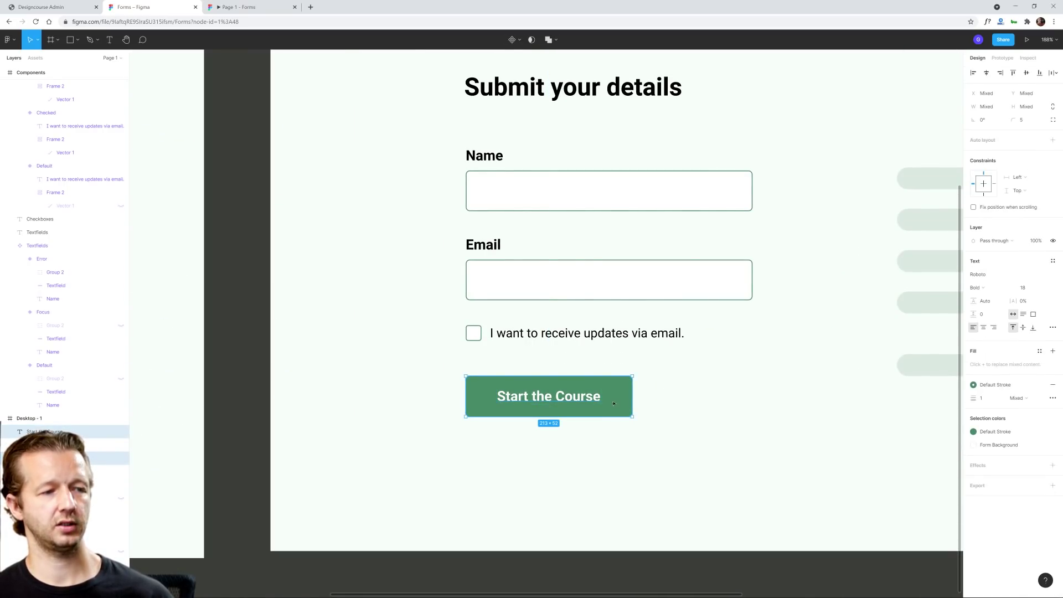
{"action": "left_click", "coordinate": [652, 401]}
{"action": "left_click", "coordinate": [573, 403]}
{"action": "left_click", "coordinate": [622, 407], "text": "shift"}
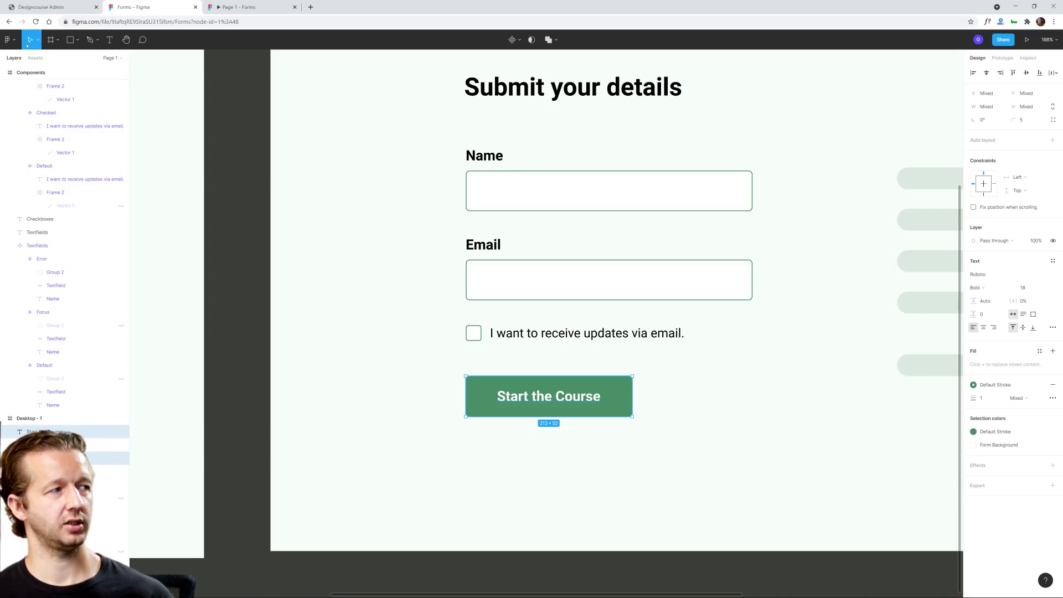
{"action": "right_click", "coordinate": [225, 148]}
{"action": "mouse_move", "coordinate": [244, 173]}
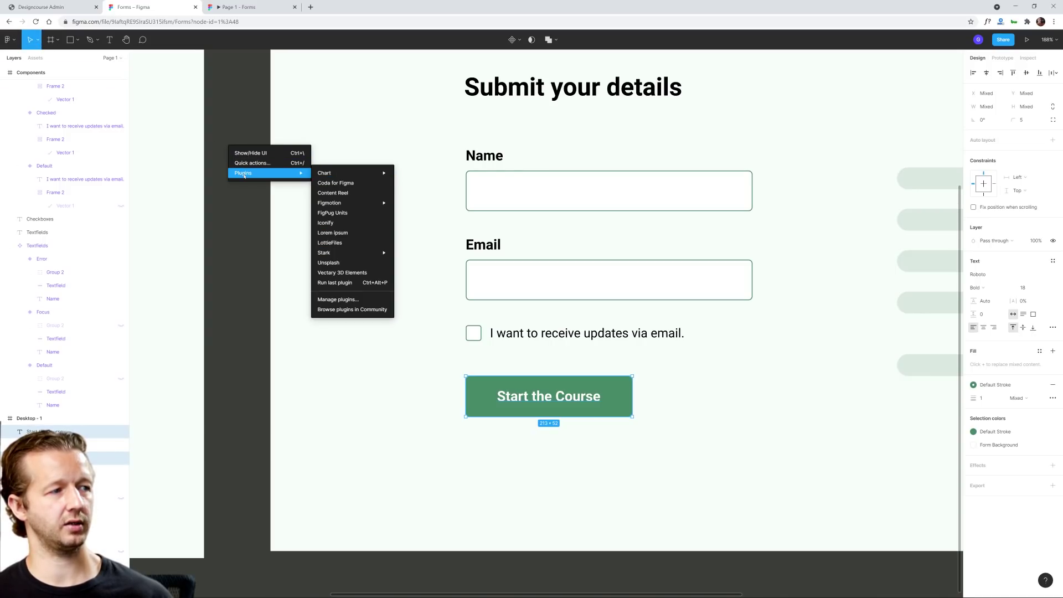
{"action": "mouse_move", "coordinate": [342, 254]}
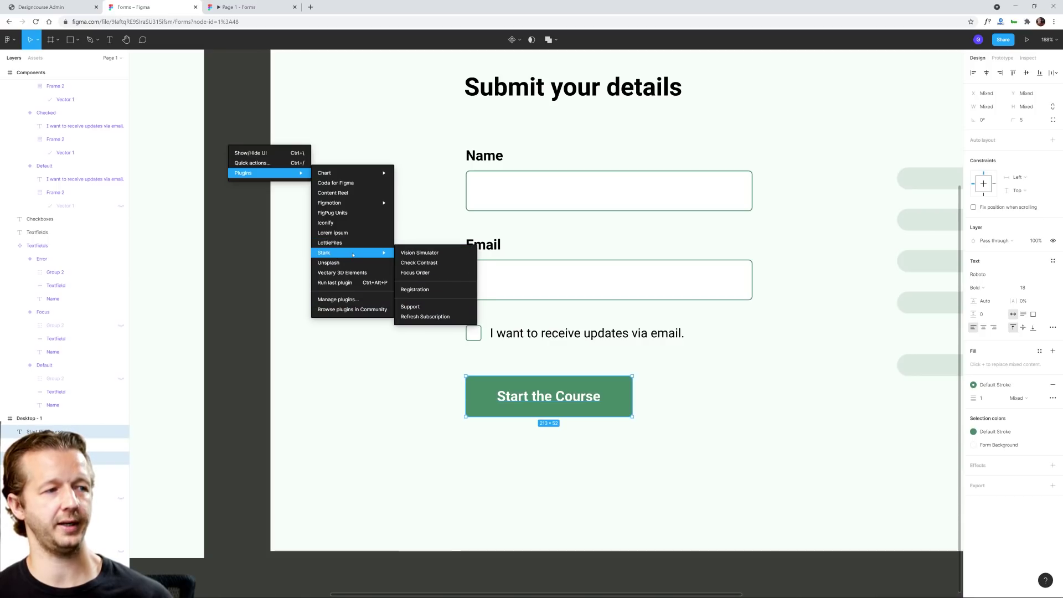
{"action": "left_click", "coordinate": [424, 264]}
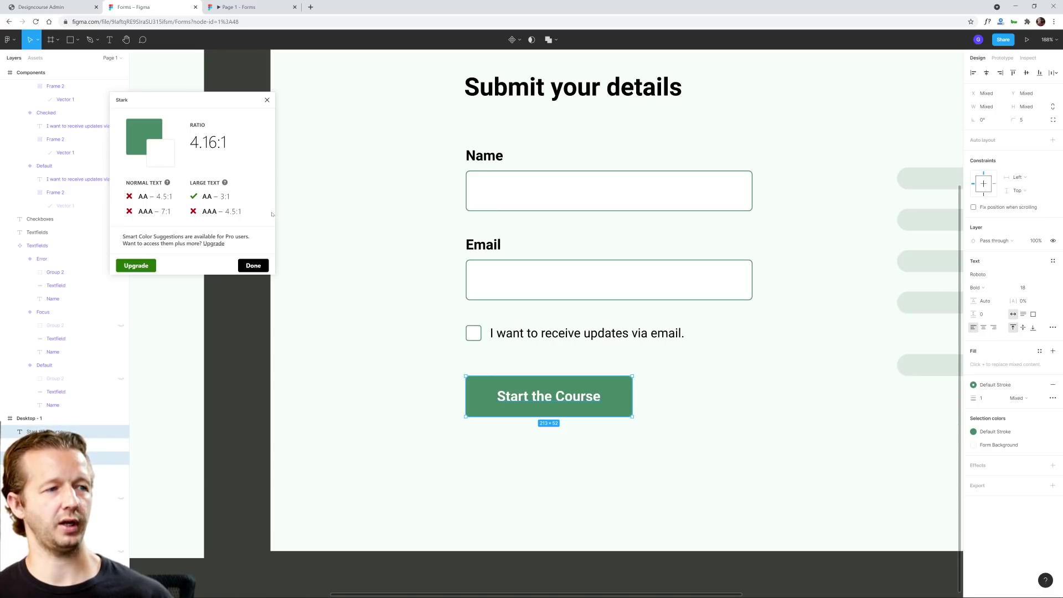
{"action": "left_click", "coordinate": [301, 147]}
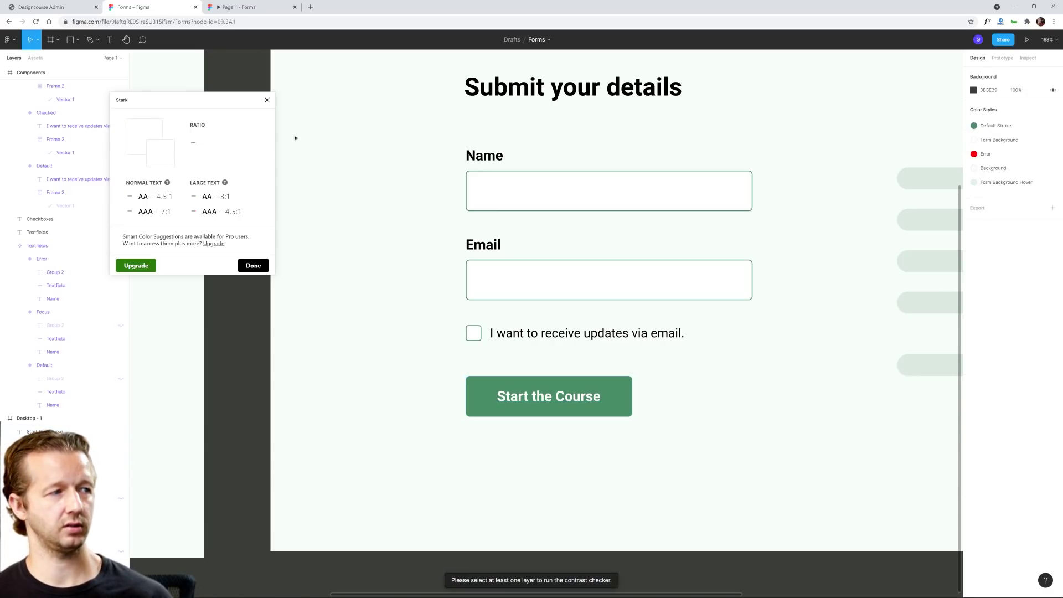
{"action": "left_click", "coordinate": [267, 100]}
Step: Add auto layout to the green button rectangle and its "Start the Course" label
{"action": "left_click", "coordinate": [605, 408]}
{"action": "left_click", "coordinate": [597, 398], "text": "shift"}
{"action": "right_click", "coordinate": [619, 399]}
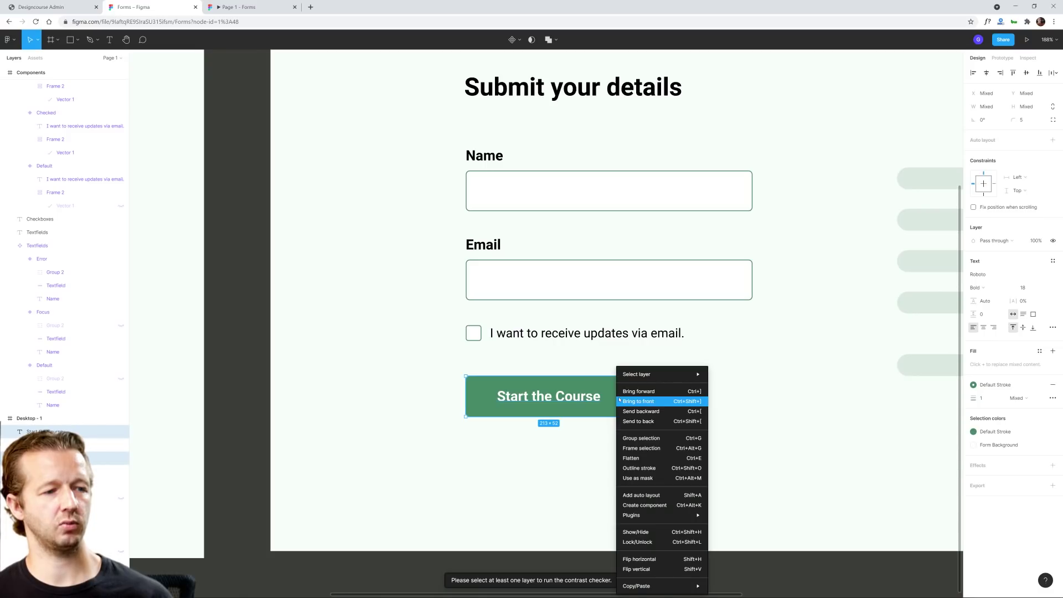
{"action": "left_click", "coordinate": [638, 495]}
{"action": "left_click", "coordinate": [614, 461]}
Step: Narrow the auto-layout button frame to about 180 px wide
{"action": "left_click", "coordinate": [598, 396]}
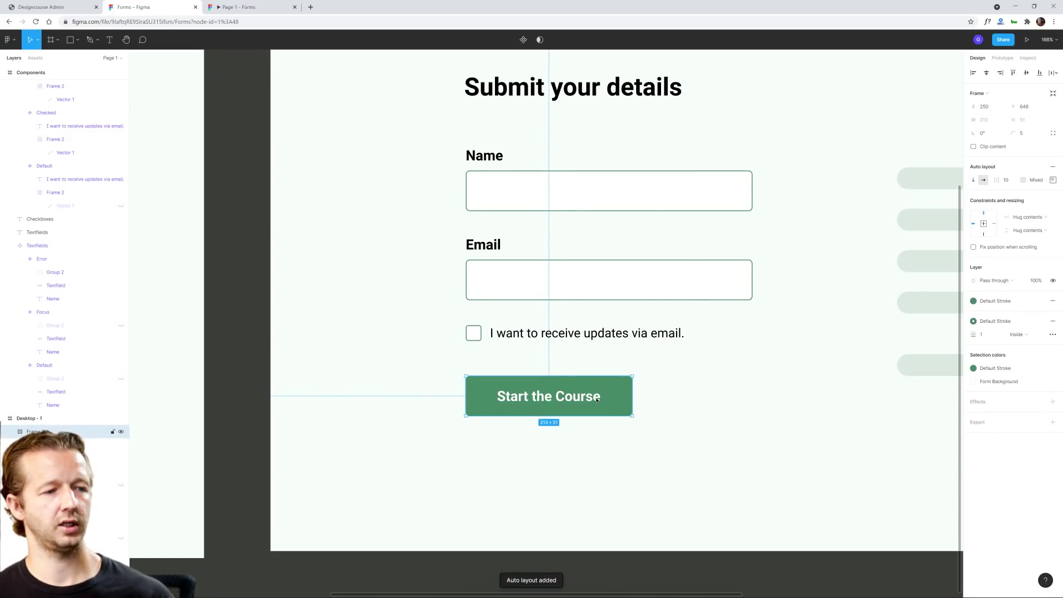
{"action": "left_click_drag", "start_coordinate": [627, 399], "coordinate": [686, 402]}
{"action": "key", "text": "ctrl+z"}
{"action": "left_click", "coordinate": [1052, 180]}
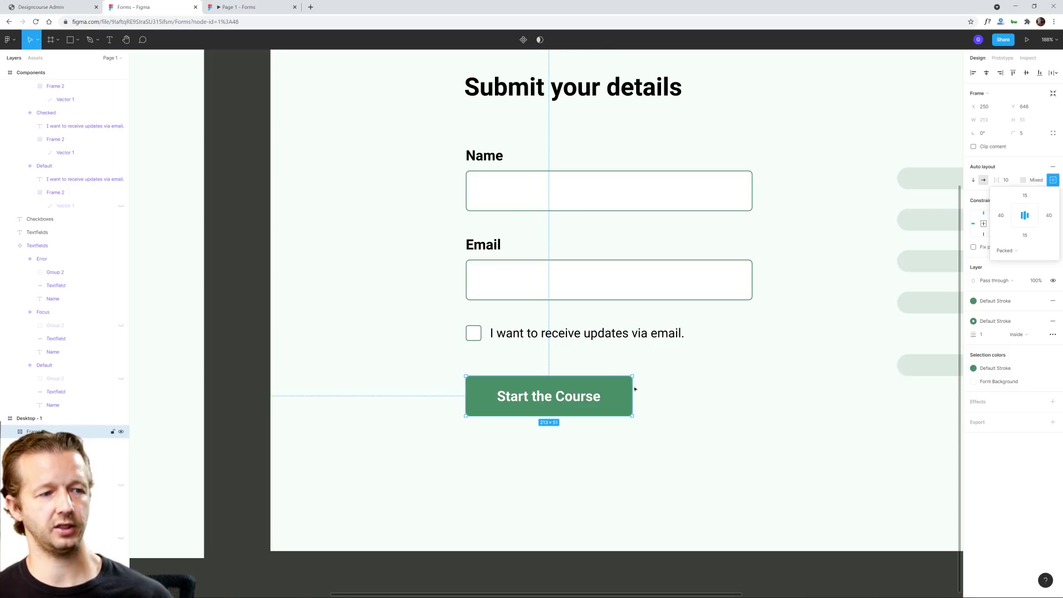
{"action": "left_click_drag", "start_coordinate": [632, 389], "coordinate": [607, 394]}
{"action": "left_click", "coordinate": [655, 420]}
Step: Turn the "Start the Course" button frame into a component and add a second variant to it
{"action": "right_click", "coordinate": [571, 397]}
{"action": "left_click", "coordinate": [549, 401]}
{"action": "right_click", "coordinate": [564, 399]}
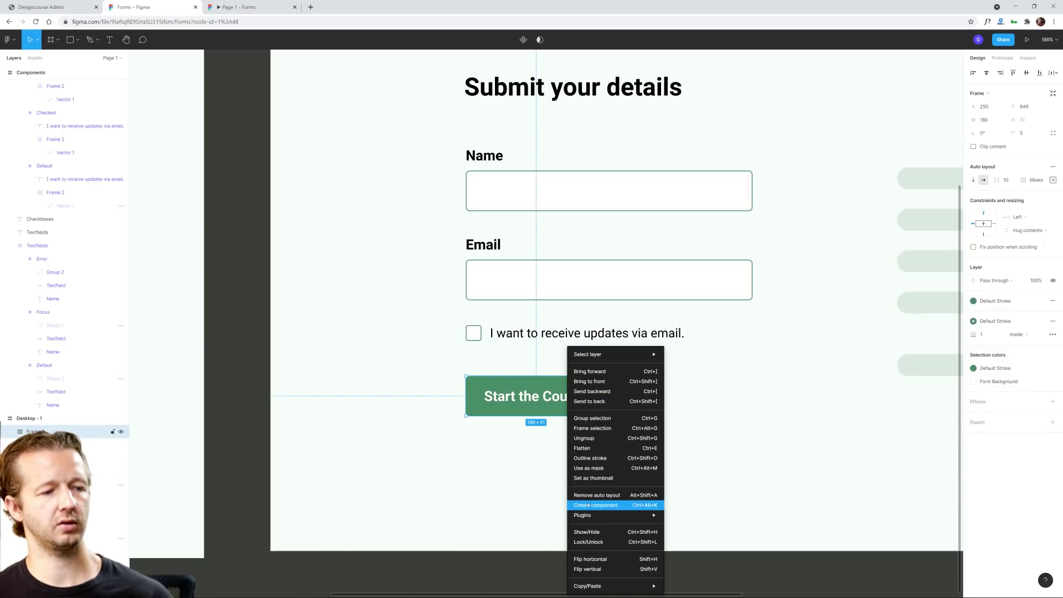
{"action": "left_click", "coordinate": [609, 501]}
{"action": "left_click", "coordinate": [1053, 218]}
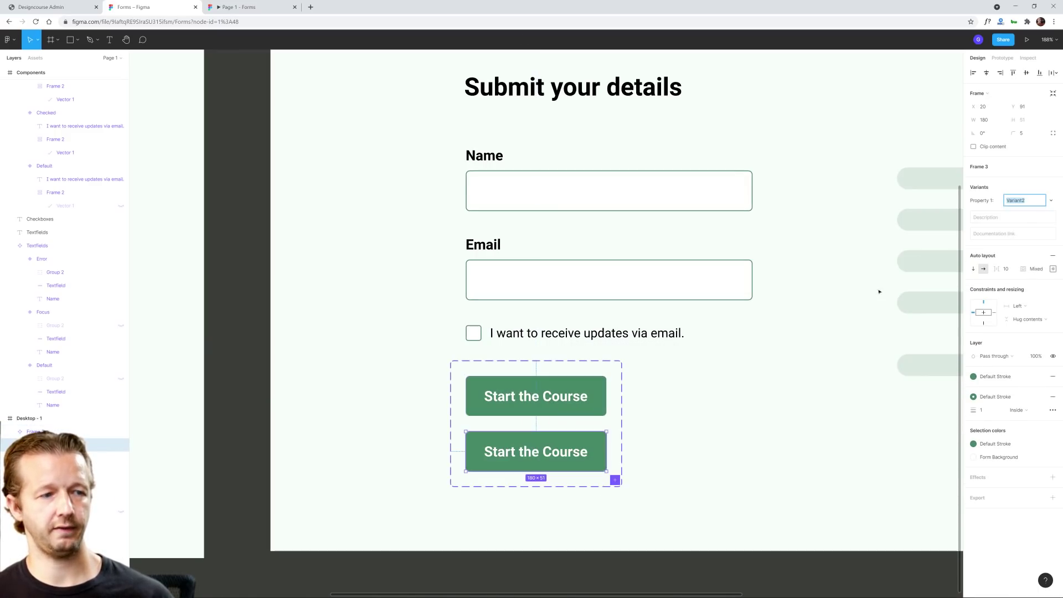
{"action": "left_click", "coordinate": [686, 396]}
Step: Widen the Components frame to about 975 px and move the button variant set into the space beside the text fields
{"action": "scroll", "coordinate": [685, 397], "scroll_direction": "down", "scroll_amount": 3}
{"action": "scroll", "coordinate": [679, 417], "scroll_direction": "left", "scroll_amount": 5}
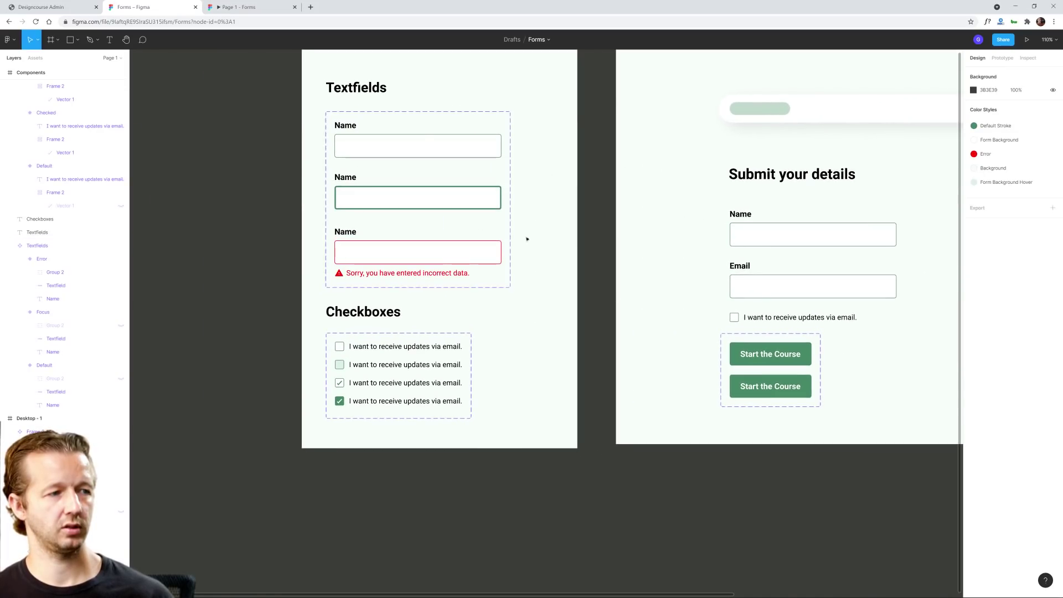
{"action": "scroll", "coordinate": [427, 136], "scroll_direction": "up", "scroll_amount": 1}
{"action": "scroll", "coordinate": [427, 135], "scroll_direction": "up", "scroll_amount": 1}
{"action": "scroll", "coordinate": [427, 135], "scroll_direction": "left", "scroll_amount": 1}
{"action": "left_click", "coordinate": [362, 128]}
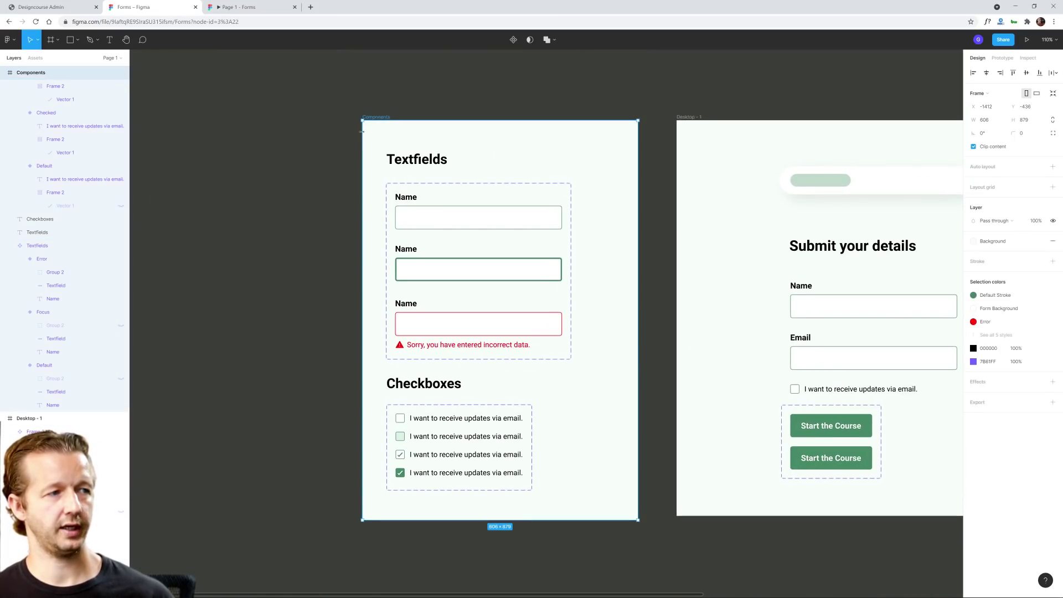
{"action": "left_click_drag", "start_coordinate": [360, 140], "coordinate": [195, 140]}
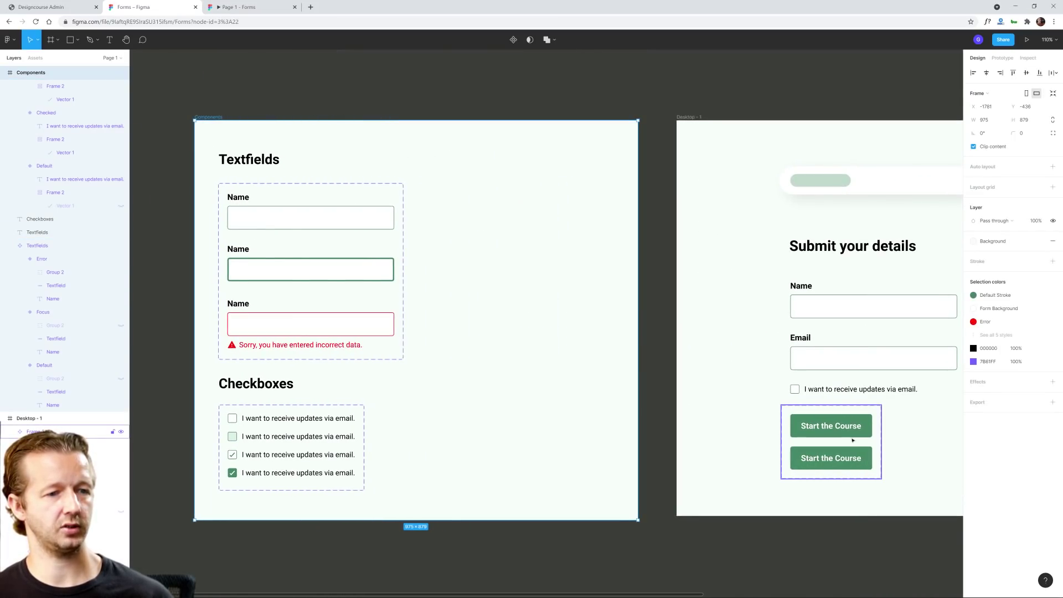
{"action": "left_click", "coordinate": [827, 424]}
{"action": "left_click_drag", "start_coordinate": [811, 422], "coordinate": [467, 200]}
Step: Duplicate the Textfields heading above the button variant set and change its text to "Button"
{"action": "left_click", "coordinate": [315, 163]}
{"action": "left_click_drag", "start_coordinate": [234, 161], "coordinate": [453, 163]}
{"action": "double_click", "coordinate": [465, 159]}
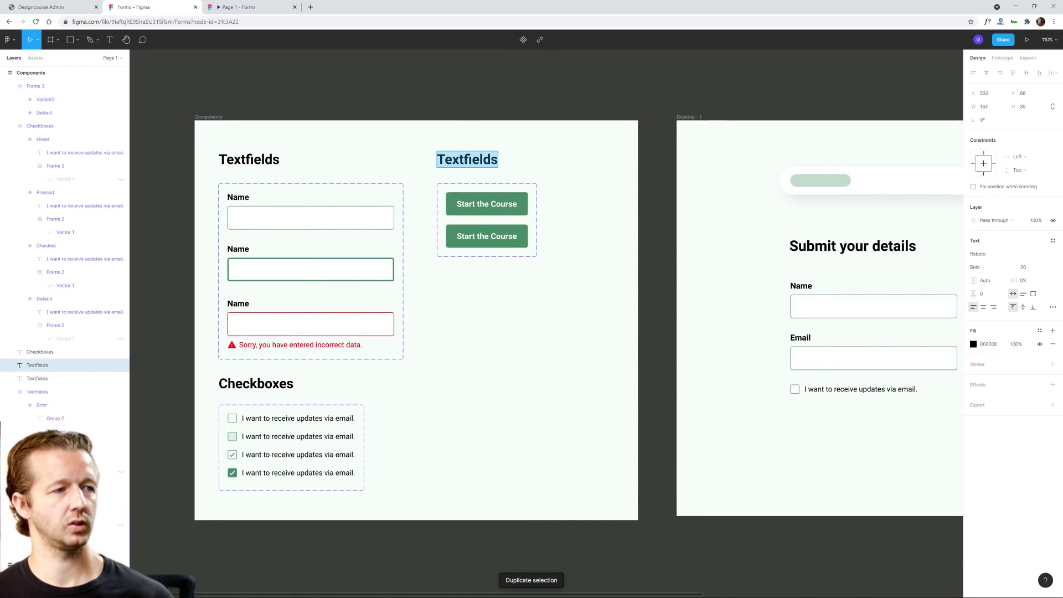
{"action": "type", "text": "Button"}
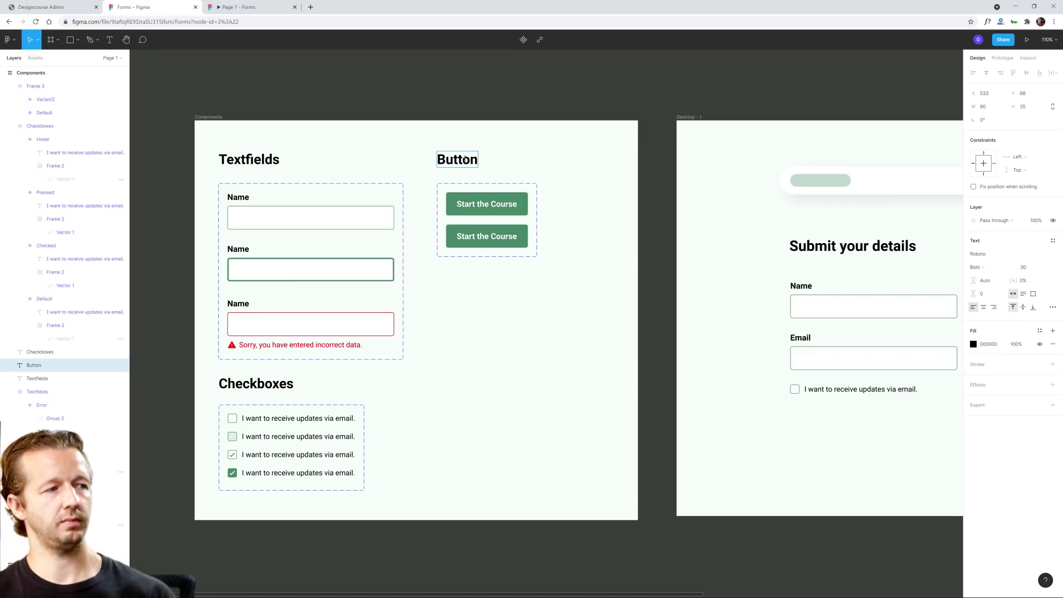
{"action": "key", "text": "Escape"}
{"action": "key", "text": "Escape"}
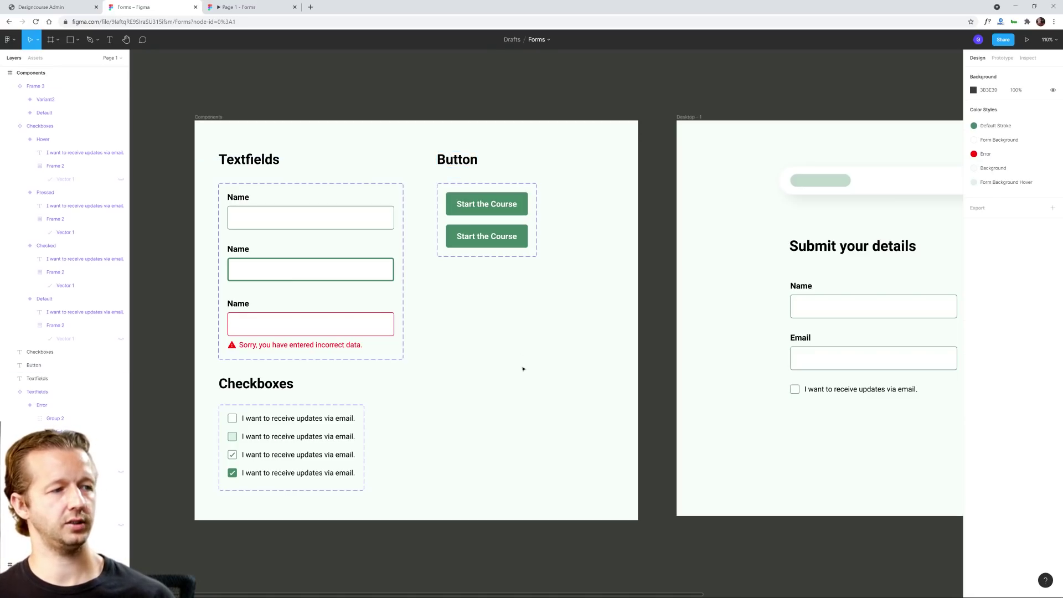
Step: Detach the second button variant's fill from its color style, lighten it to 55A37C, and remove the variant's stroke
{"action": "left_click_drag", "start_coordinate": [577, 316], "coordinate": [371, 312]}
{"action": "left_click_drag", "start_coordinate": [242, 273], "coordinate": [420, 316]}
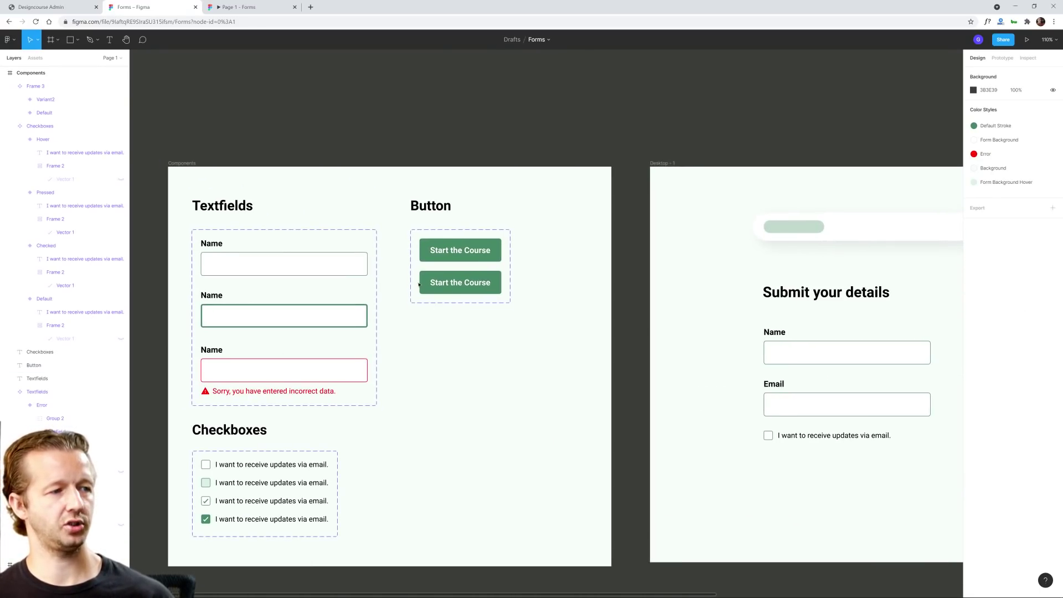
{"action": "scroll", "coordinate": [426, 272], "scroll_direction": "up", "scroll_amount": 5}
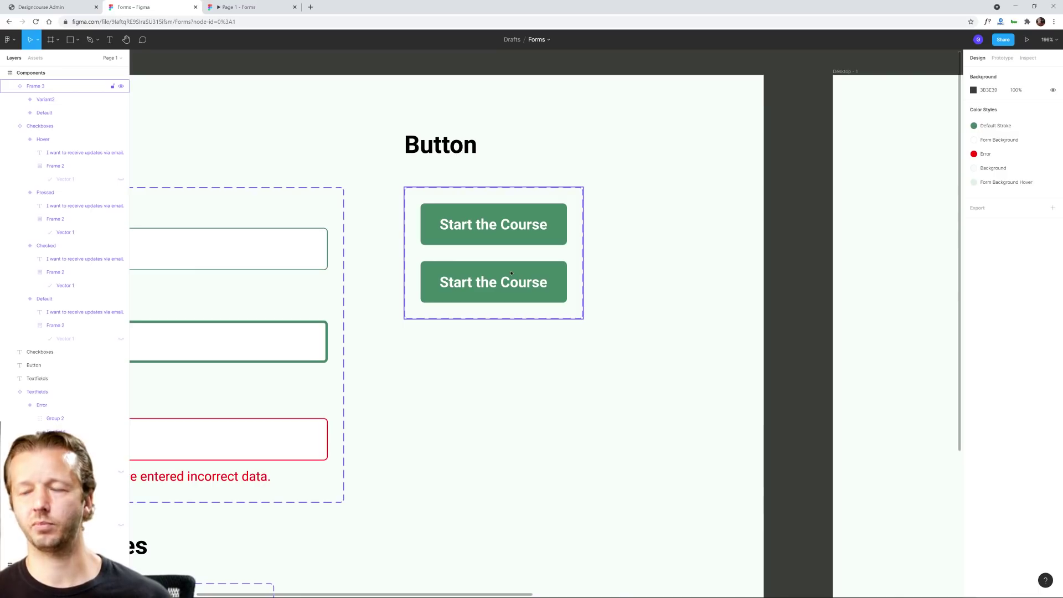
{"action": "left_click", "coordinate": [523, 271]}
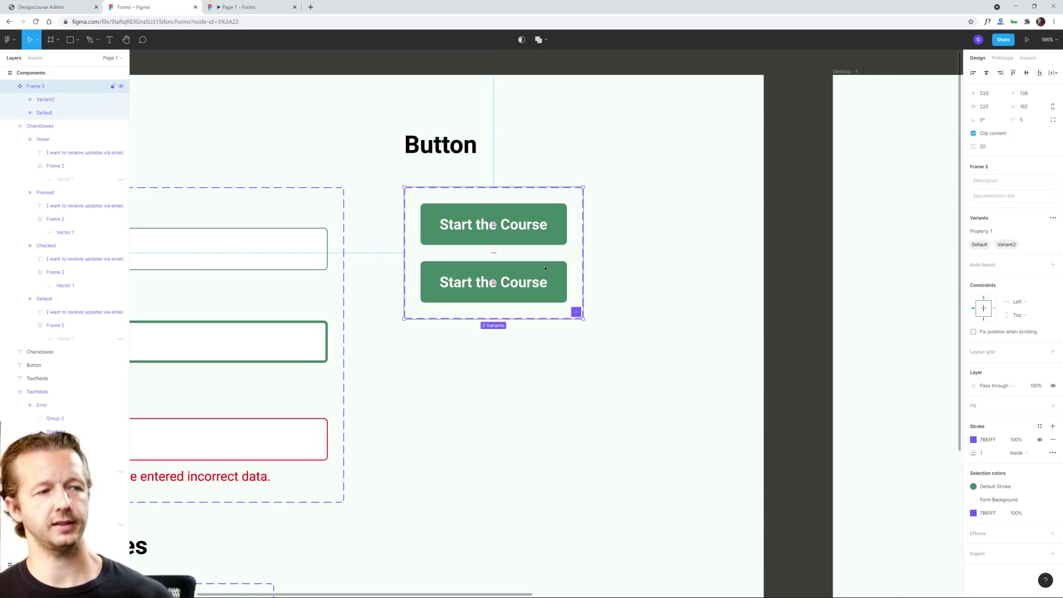
{"action": "left_click", "coordinate": [546, 269]}
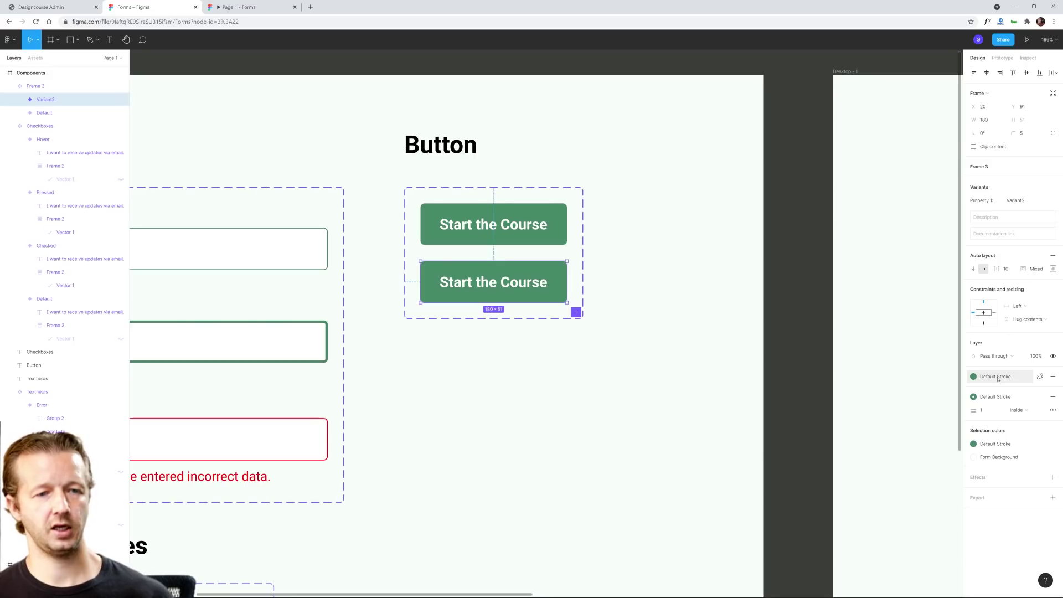
{"action": "left_click", "coordinate": [1039, 376]}
{"action": "left_click", "coordinate": [973, 390]}
{"action": "left_click_drag", "start_coordinate": [908, 434], "coordinate": [911, 430]}
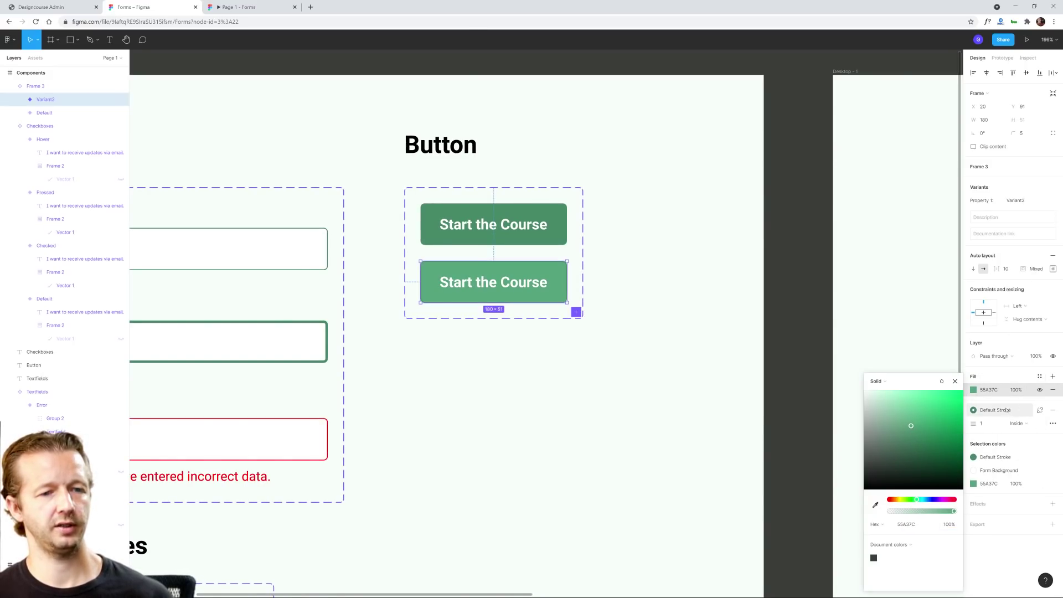
{"action": "left_click", "coordinate": [998, 424]}
{"action": "left_click", "coordinate": [1052, 410]}
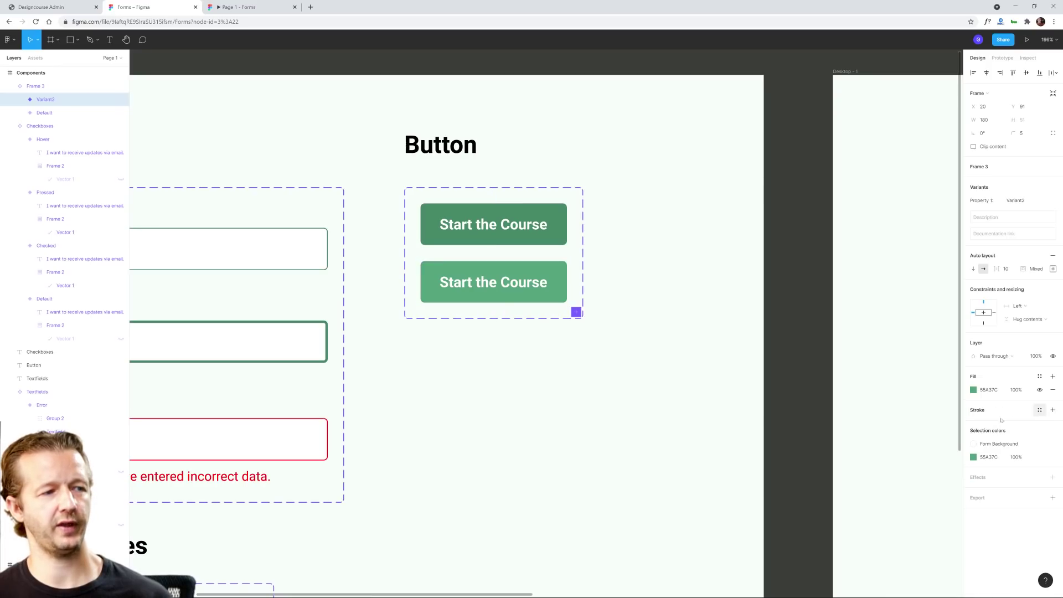
Step: Check the lighter button variant's text contrast with the Stark plugin
{"action": "key", "text": "Escape"}
{"action": "left_click", "coordinate": [536, 286]}
{"action": "double_click", "coordinate": [546, 283]}
{"action": "key", "text": "Escape"}
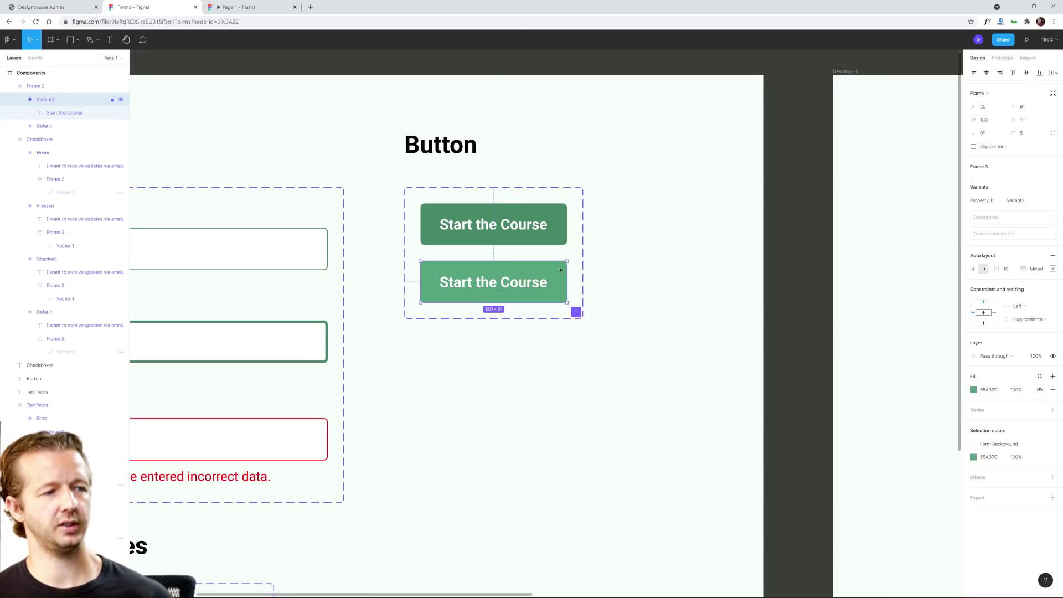
{"action": "right_click", "coordinate": [307, 59]}
{"action": "mouse_move", "coordinate": [332, 85]}
{"action": "mouse_move", "coordinate": [410, 164]}
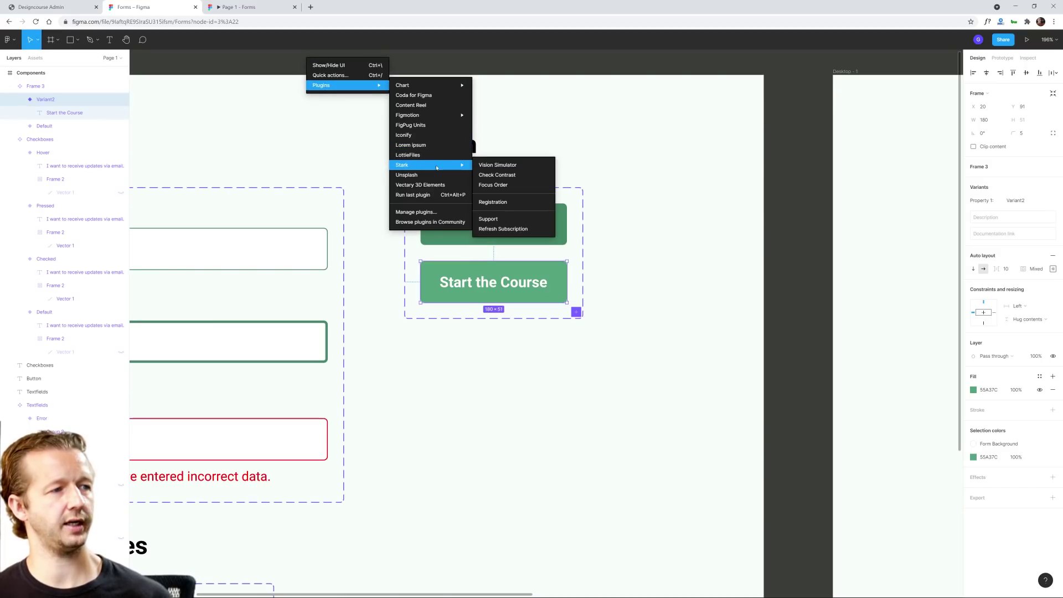
{"action": "left_click", "coordinate": [506, 174]}
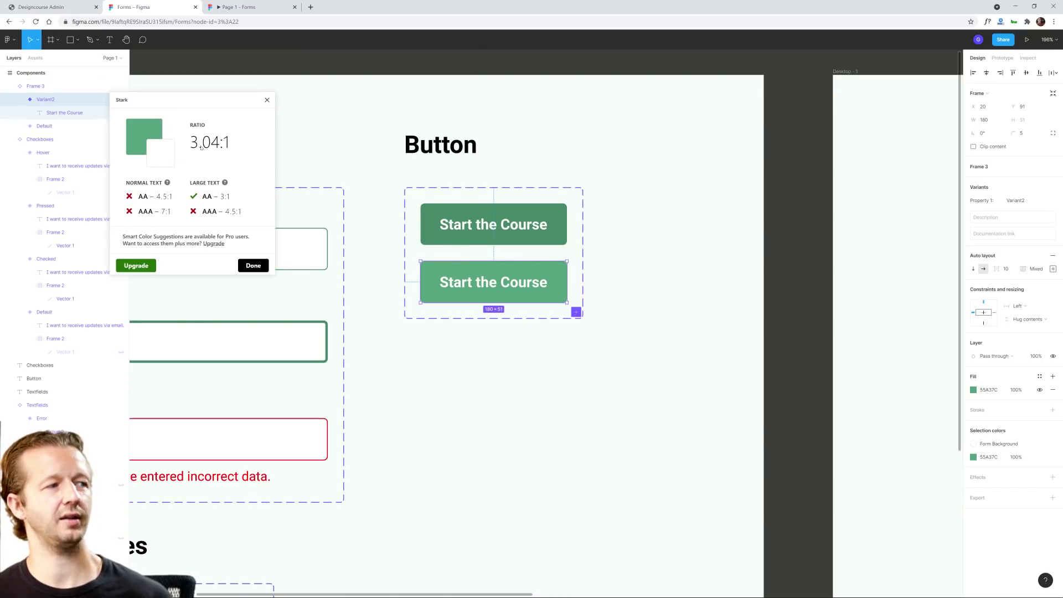
{"action": "left_click", "coordinate": [267, 100]}
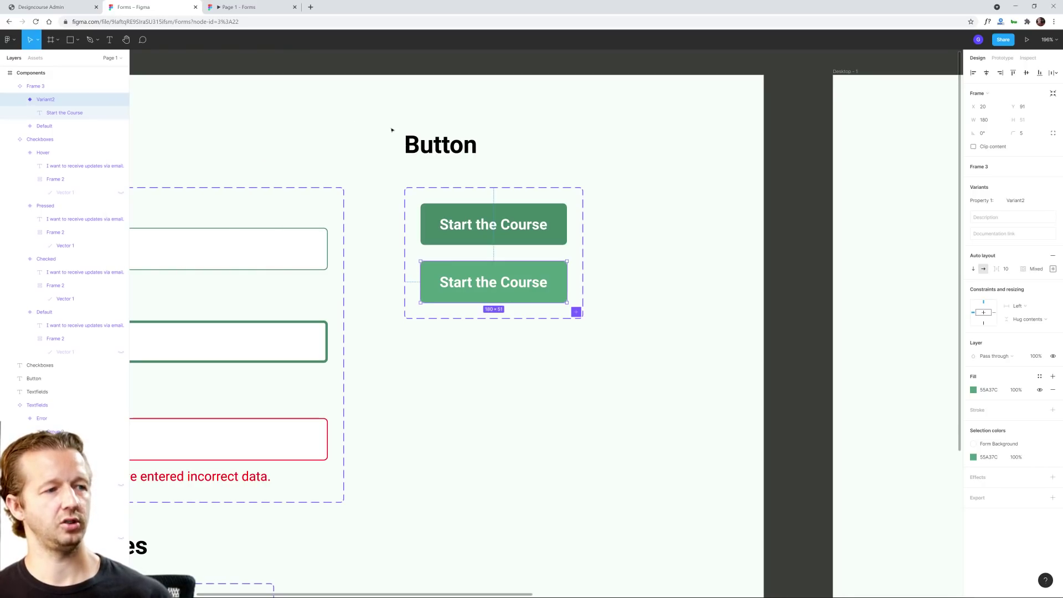
Step: Set the lighter button variant's Property 1 value to "Hover"
{"action": "left_click", "coordinate": [468, 113]}
{"action": "left_click", "coordinate": [556, 293]}
{"action": "left_click", "coordinate": [1022, 202]}
{"action": "type", "text": "Hover"}
{"action": "key", "text": "Return"}
{"action": "left_click", "coordinate": [565, 392]}
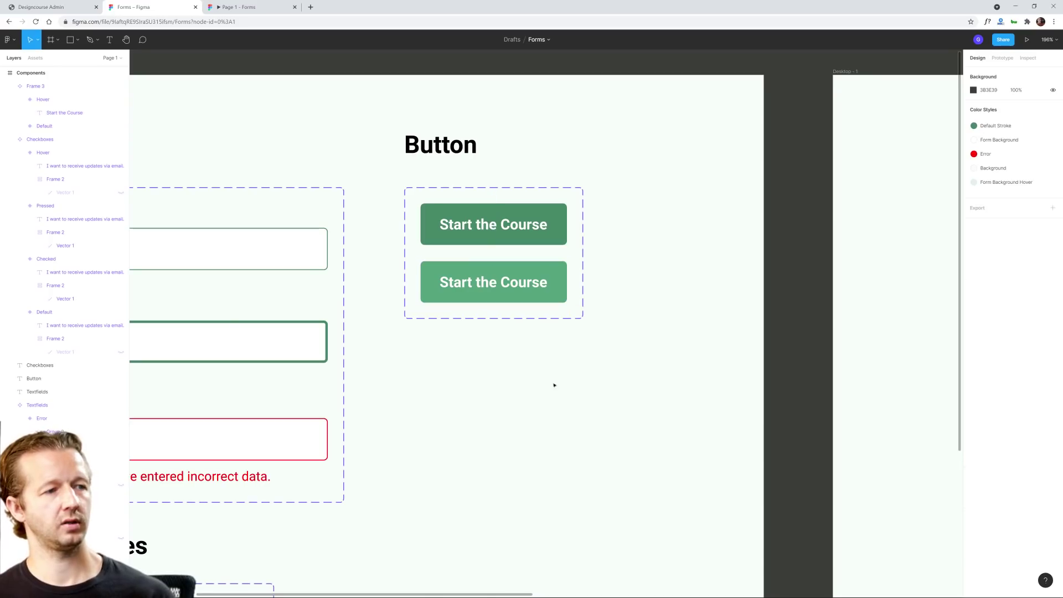
Step: Duplicate the Hover button variant to add a third variant to the button set
{"action": "left_click", "coordinate": [514, 296]}
{"action": "left_click", "coordinate": [527, 292]}
{"action": "key", "text": "ctrl+d"}
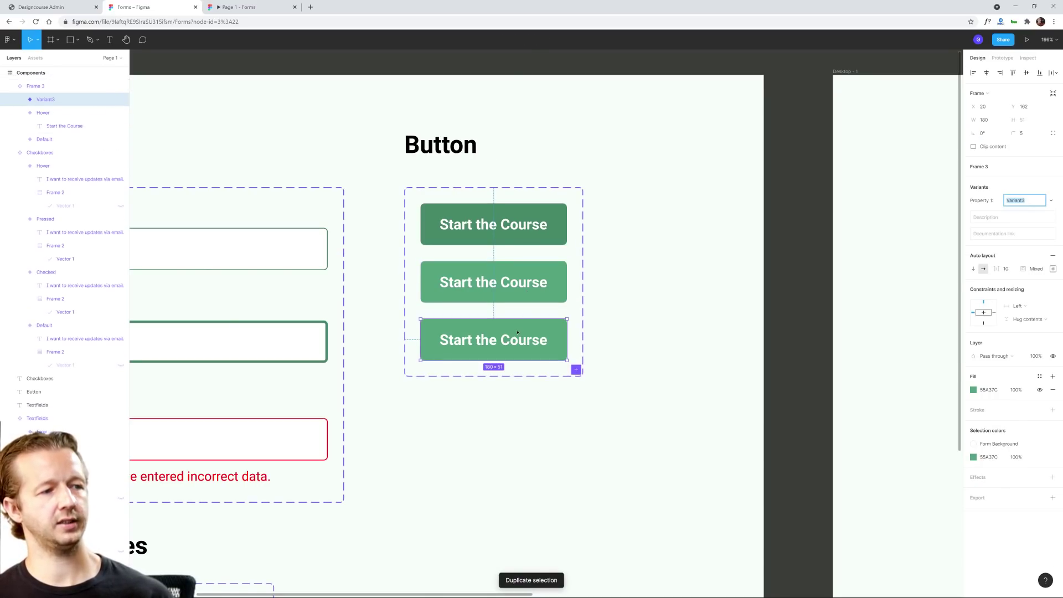
{"action": "left_click", "coordinate": [634, 330]}
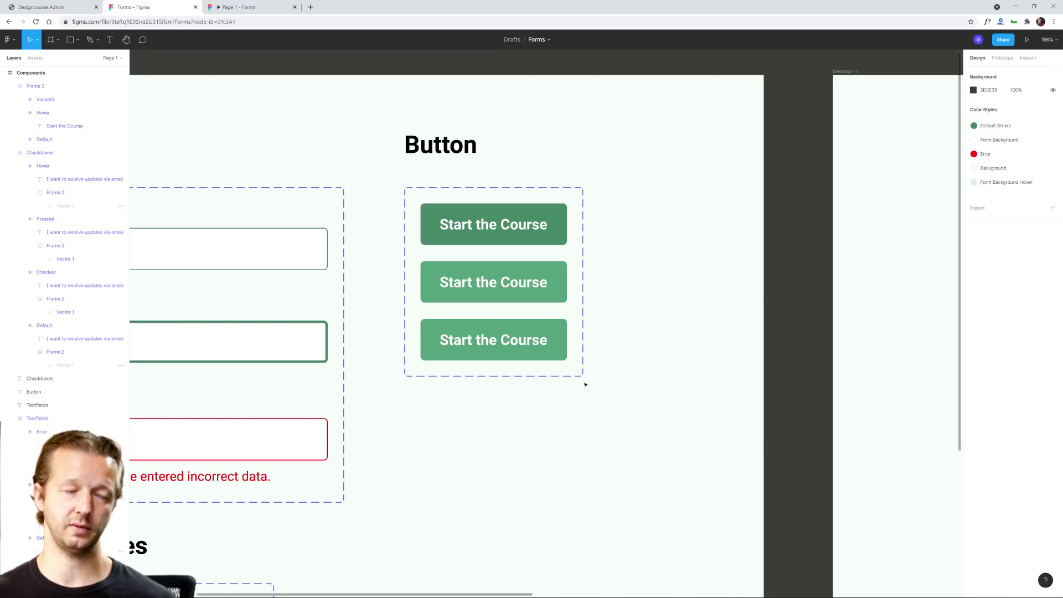
Step: Set the third button variant's Property 1 value to "Pressed"
{"action": "left_click", "coordinate": [583, 344]}
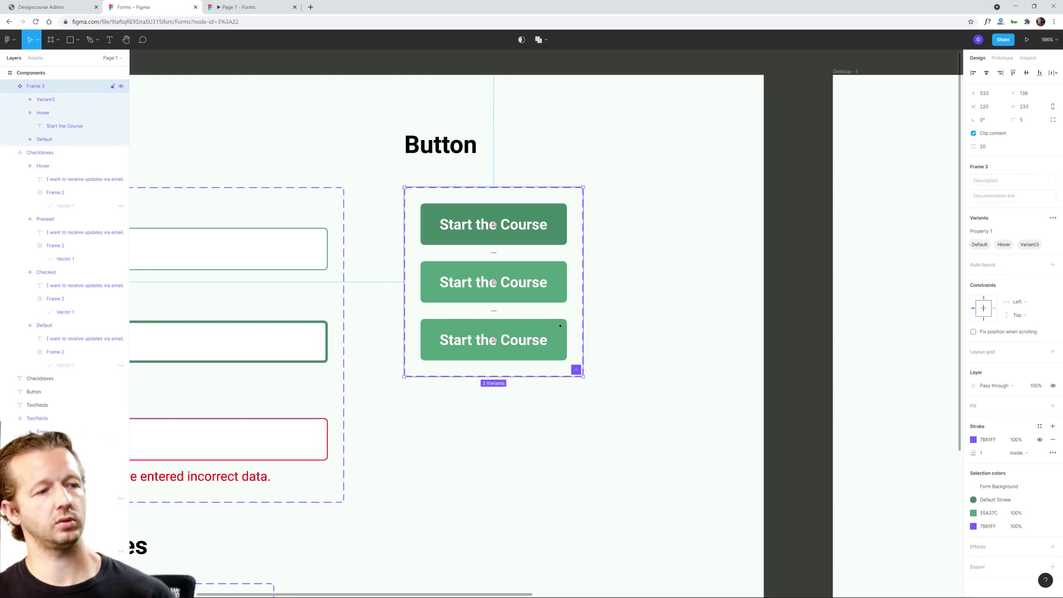
{"action": "left_click", "coordinate": [560, 325]}
{"action": "left_click", "coordinate": [1018, 200]}
{"action": "type", "text": "Pressed"}
{"action": "key", "text": "Return"}
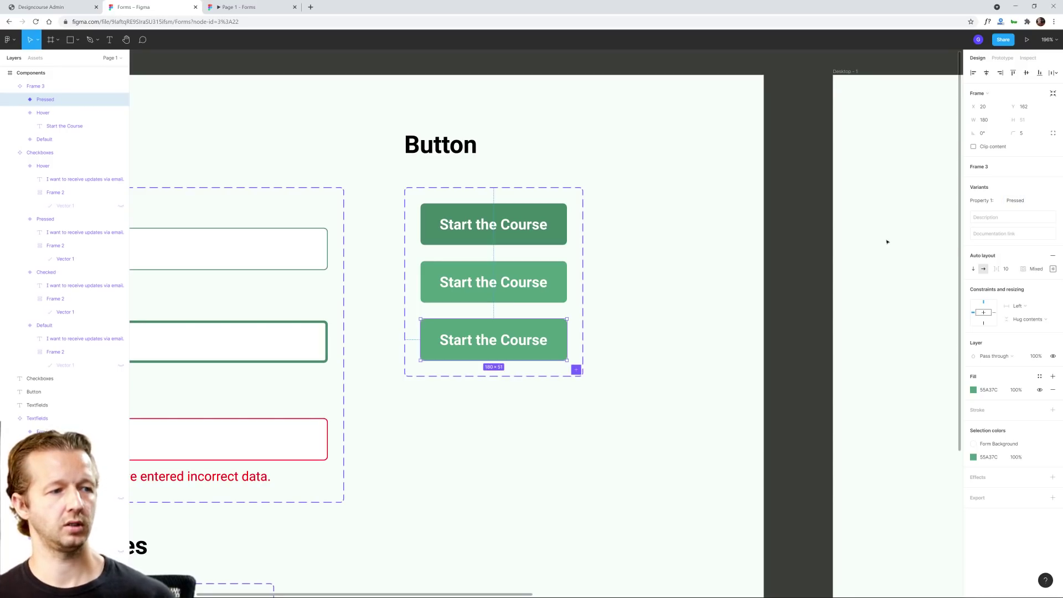
Step: Darken the Pressed button variant's fill to 1F4130
{"action": "left_click", "coordinate": [973, 390]}
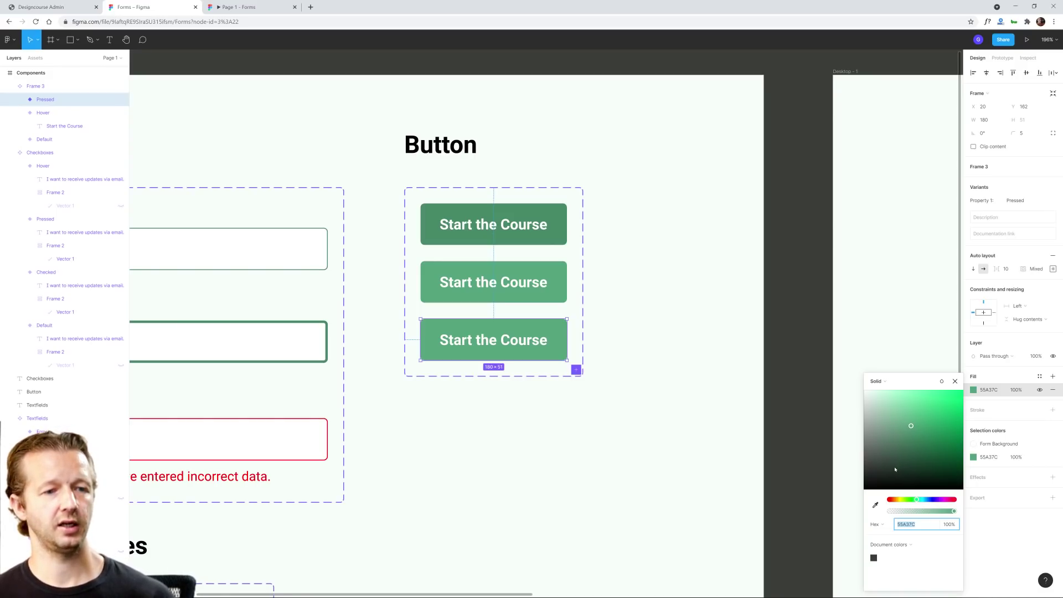
{"action": "left_click_drag", "start_coordinate": [893, 470], "coordinate": [916, 466]}
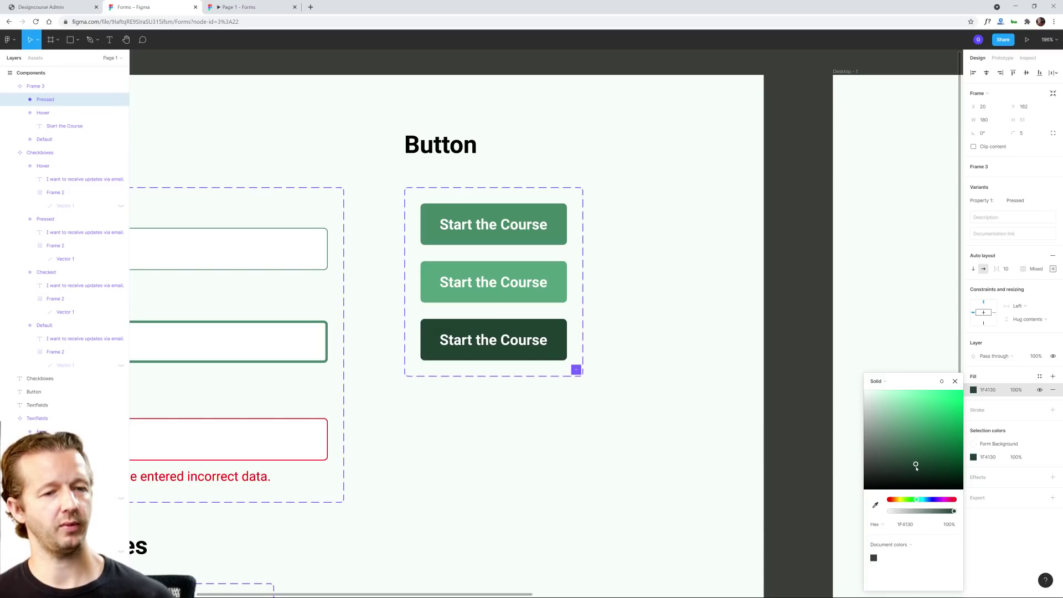
{"action": "left_click", "coordinate": [1000, 393]}
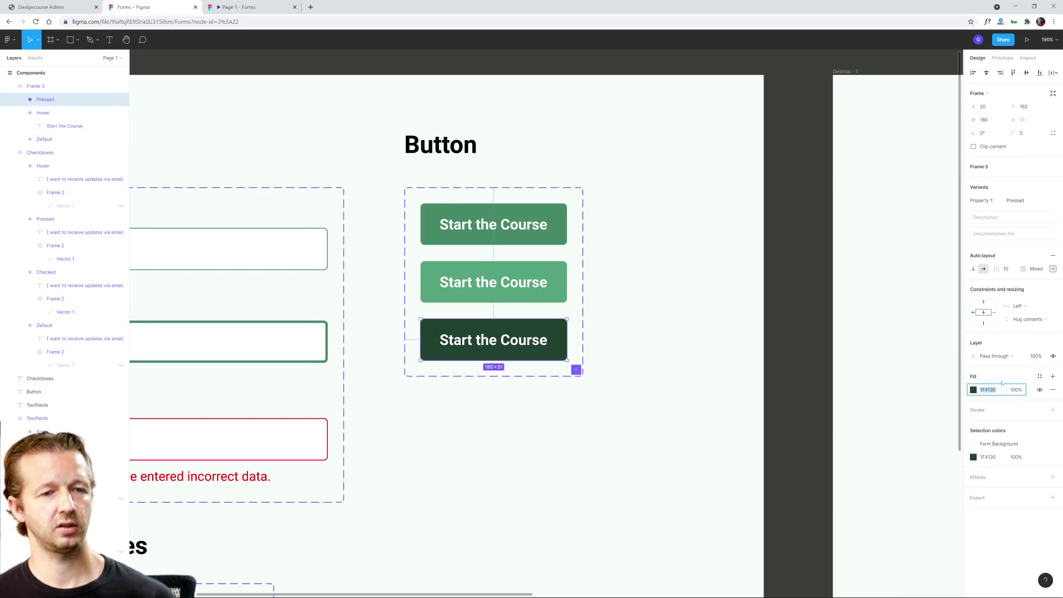
Step: Save the Pressed button variant's fill as a new color style named "Pressed Background"
{"action": "left_click", "coordinate": [973, 390]}
{"action": "left_click", "coordinate": [974, 390]}
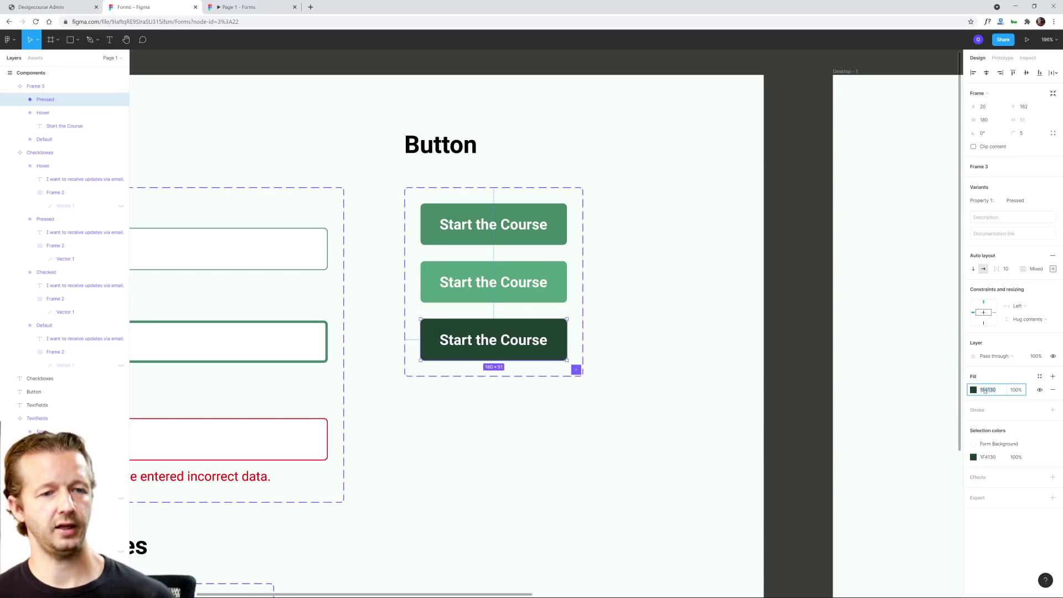
{"action": "left_click", "coordinate": [1039, 377]}
{"action": "left_click", "coordinate": [1049, 392]}
{"action": "type", "text": "Pressed"}
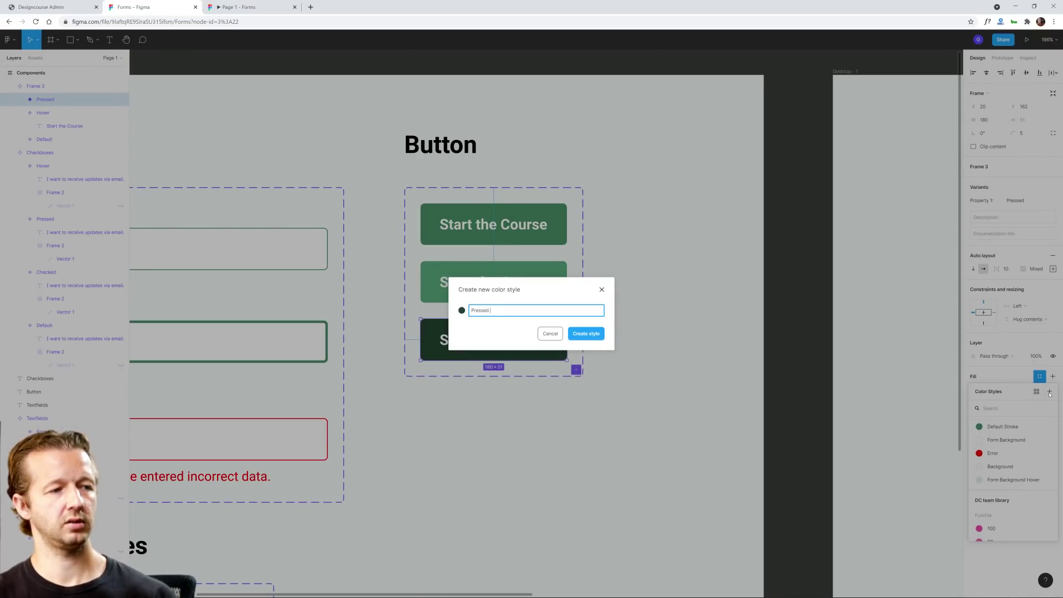
{"action": "type", "text": " Background"}
{"action": "key", "text": "Return"}
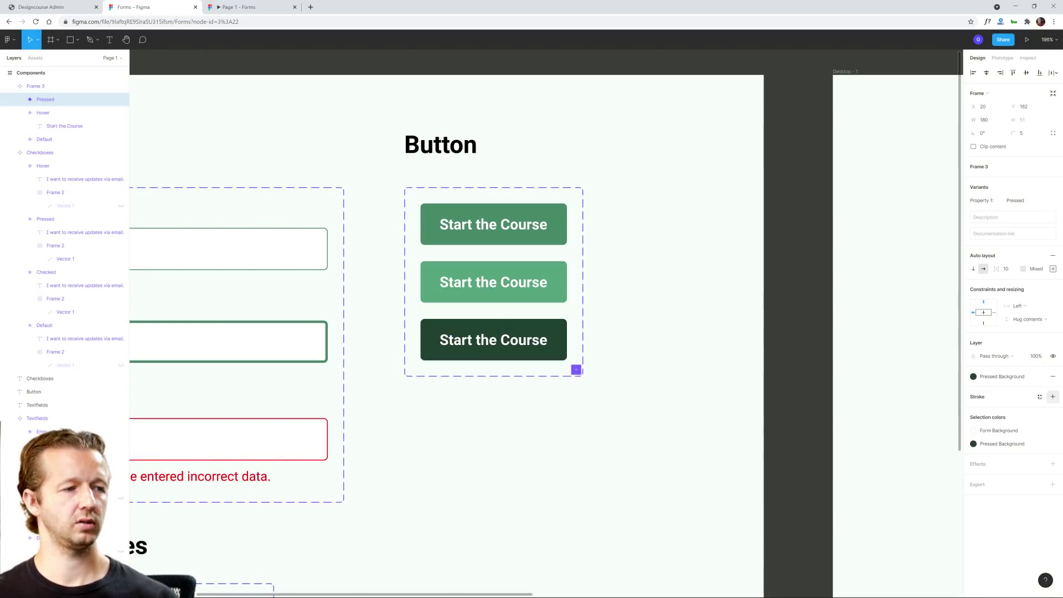
{"action": "left_click", "coordinate": [704, 420]}
Step: Add a prototype interaction from the Default button variant that changes it to Hover while hovering
{"action": "left_click", "coordinate": [560, 342]}
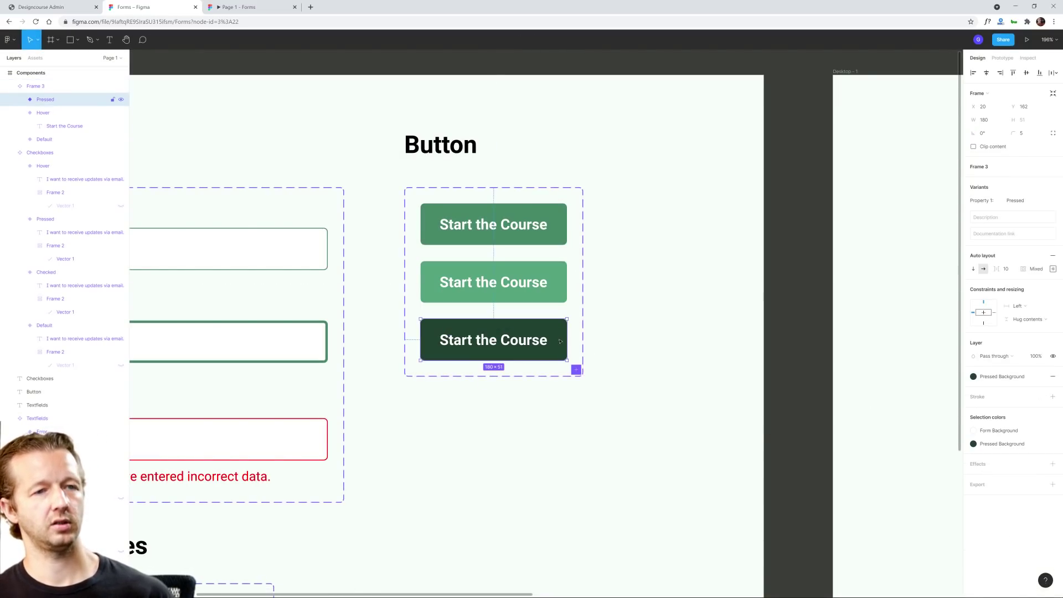
{"action": "left_click", "coordinate": [536, 293]}
{"action": "left_click", "coordinate": [530, 236]}
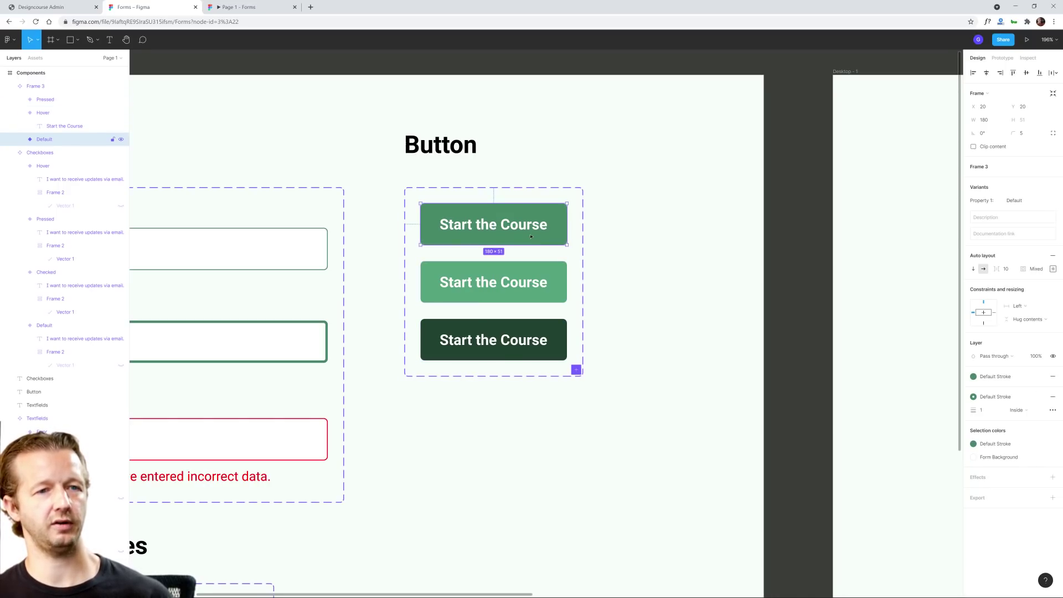
{"action": "key", "text": "shift+e"}
{"action": "left_click_drag", "start_coordinate": [567, 224], "coordinate": [560, 283]}
{"action": "left_click", "coordinate": [904, 111]}
{"action": "left_click", "coordinate": [902, 136]}
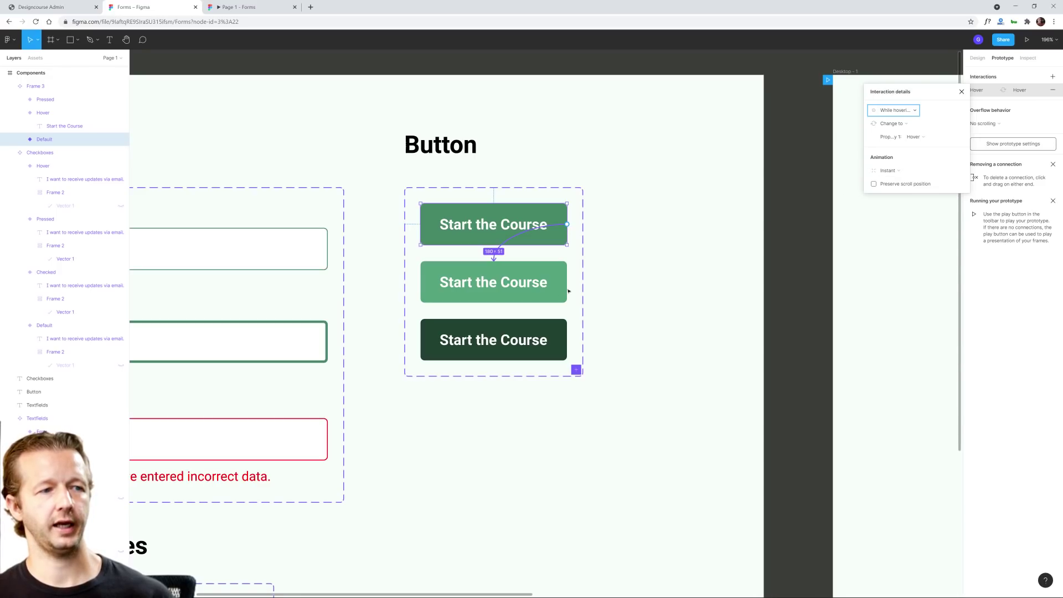
Step: Link the Hover button variant to Pressed with a While pressing interaction
{"action": "left_click", "coordinate": [523, 277]}
{"action": "left_click_drag", "start_coordinate": [566, 282], "coordinate": [493, 340]}
{"action": "left_click", "coordinate": [890, 110]}
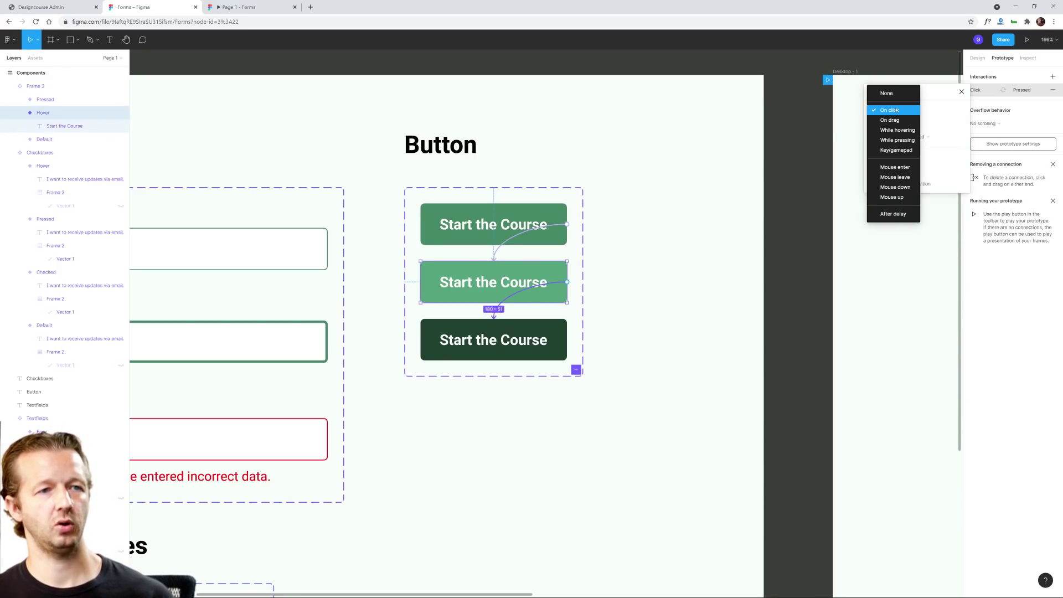
{"action": "left_click", "coordinate": [897, 140]}
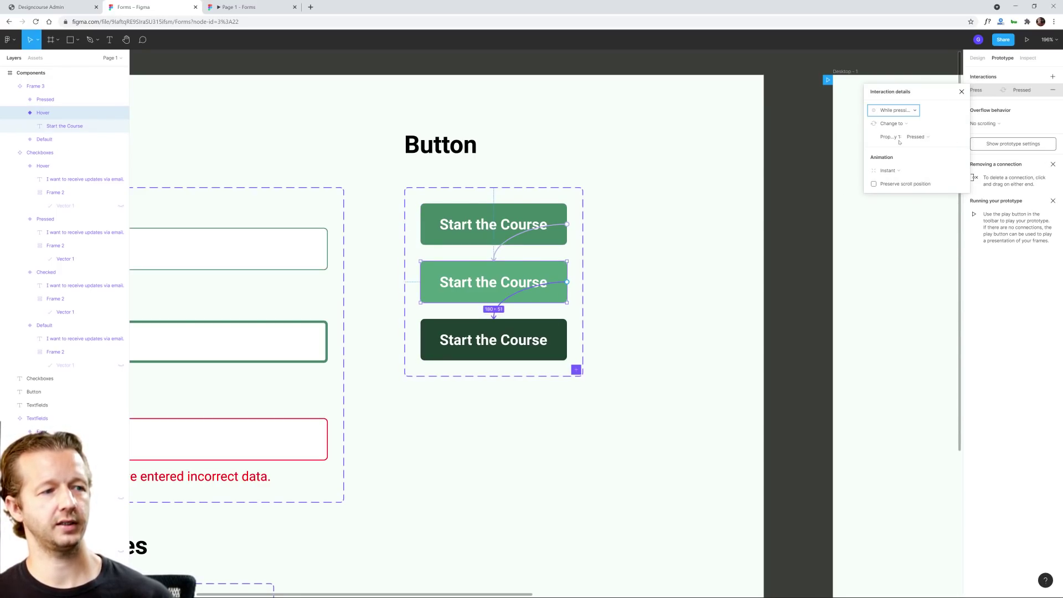
Step: Connect the Pressed button variant back to Default with a Mouse up interaction
{"action": "left_click", "coordinate": [521, 336]}
{"action": "left_click_drag", "start_coordinate": [567, 339], "coordinate": [529, 235]}
{"action": "left_click", "coordinate": [895, 107]}
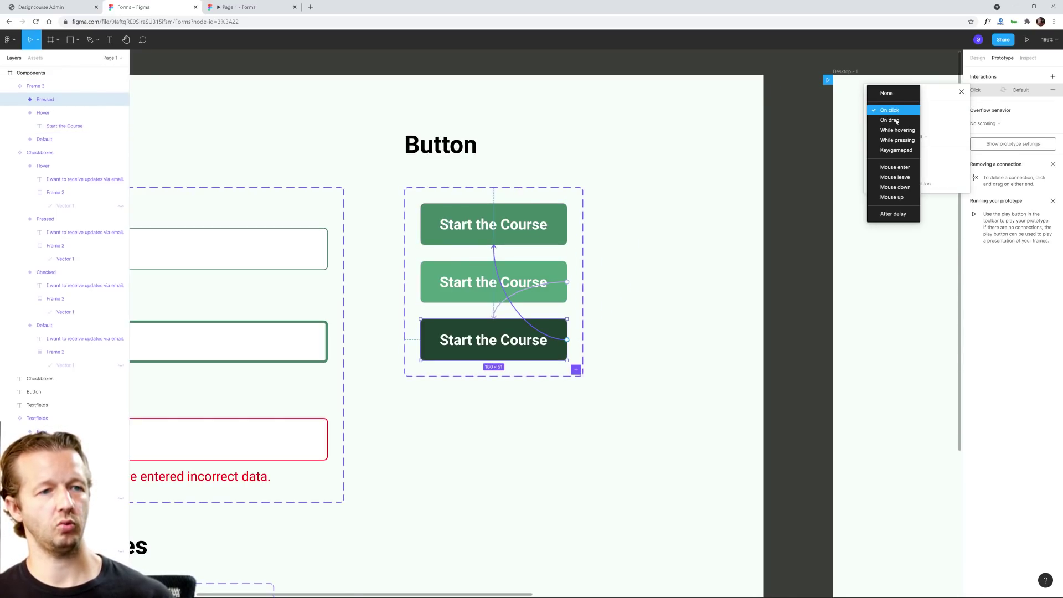
{"action": "left_click", "coordinate": [891, 197]}
{"action": "left_click", "coordinate": [642, 228]}
Step: Try to rename the button component set to "Button"
{"action": "scroll", "coordinate": [678, 268], "scroll_direction": "down", "scroll_amount": 5}
{"action": "left_click_drag", "start_coordinate": [807, 325], "coordinate": [562, 206]}
{"action": "left_click_drag", "start_coordinate": [756, 305], "coordinate": [621, 323]}
{"action": "scroll", "coordinate": [621, 323], "scroll_direction": "up", "scroll_amount": 3}
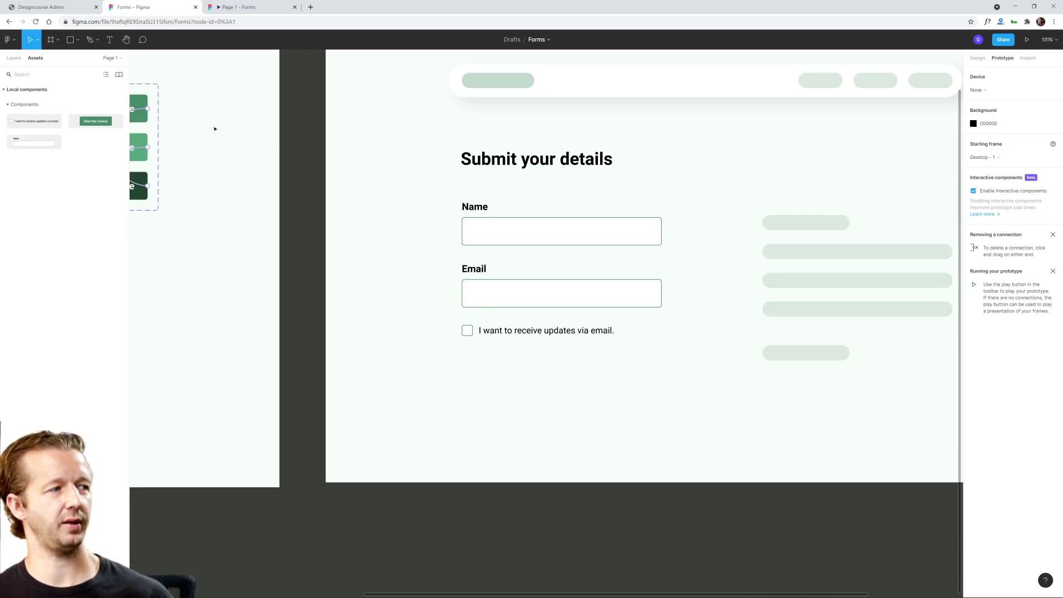
{"action": "scroll", "coordinate": [401, 180], "scroll_direction": "left", "scroll_amount": 10}
{"action": "scroll", "coordinate": [401, 180], "scroll_direction": "up", "scroll_amount": 2}
{"action": "left_click", "coordinate": [333, 150]}
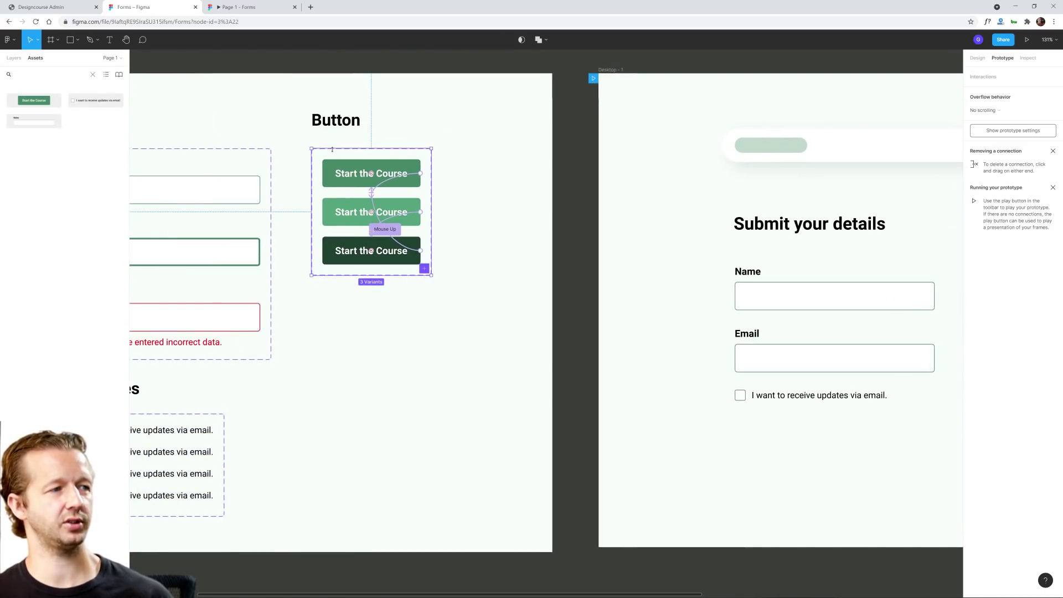
{"action": "left_click", "coordinate": [14, 58]}
{"action": "double_click", "coordinate": [43, 88]}
{"action": "type", "text": "Button"}
{"action": "key", "text": "Return"}
{"action": "key", "text": "alt+2"}
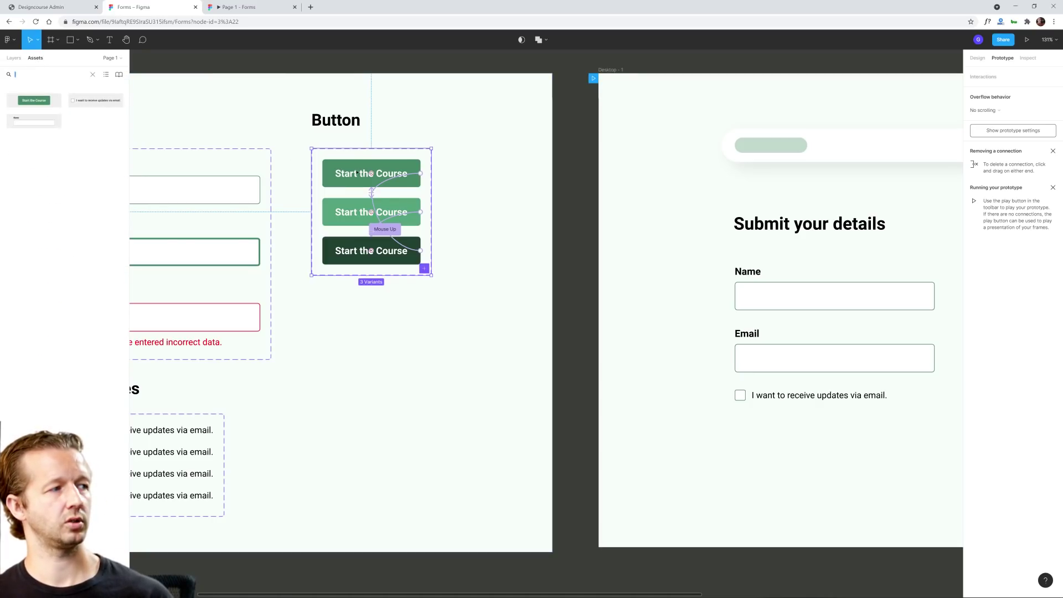
Step: Place an instance of the Start the Course button below the email updates checkbox, aligned with the form's left edge
{"action": "left_click", "coordinate": [560, 226]}
{"action": "left_click_drag", "start_coordinate": [561, 226], "coordinate": [218, 185]}
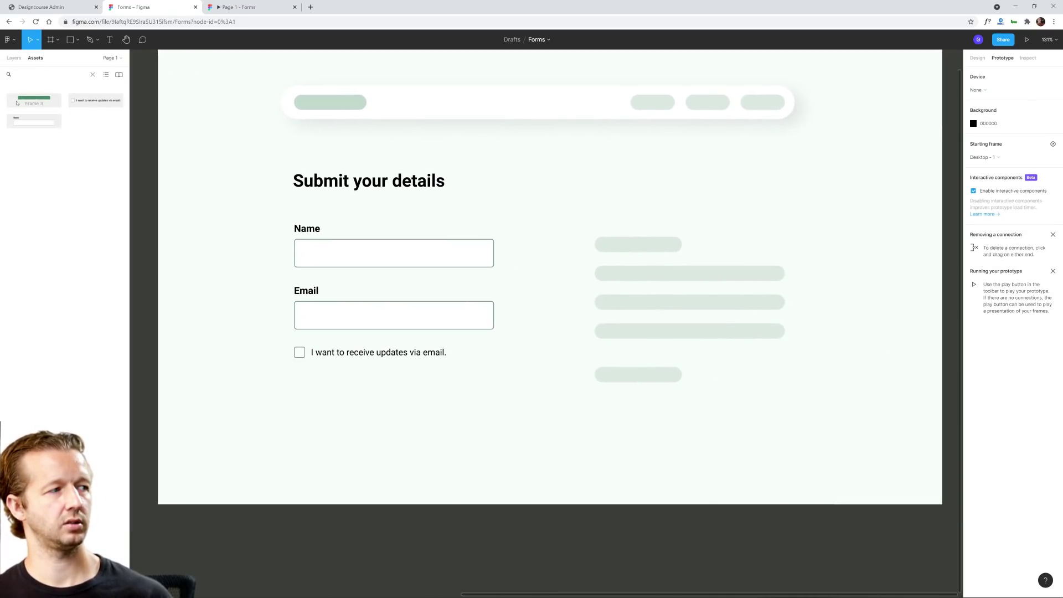
{"action": "left_click_drag", "start_coordinate": [27, 104], "coordinate": [341, 400]}
{"action": "left_click", "coordinate": [470, 399]}
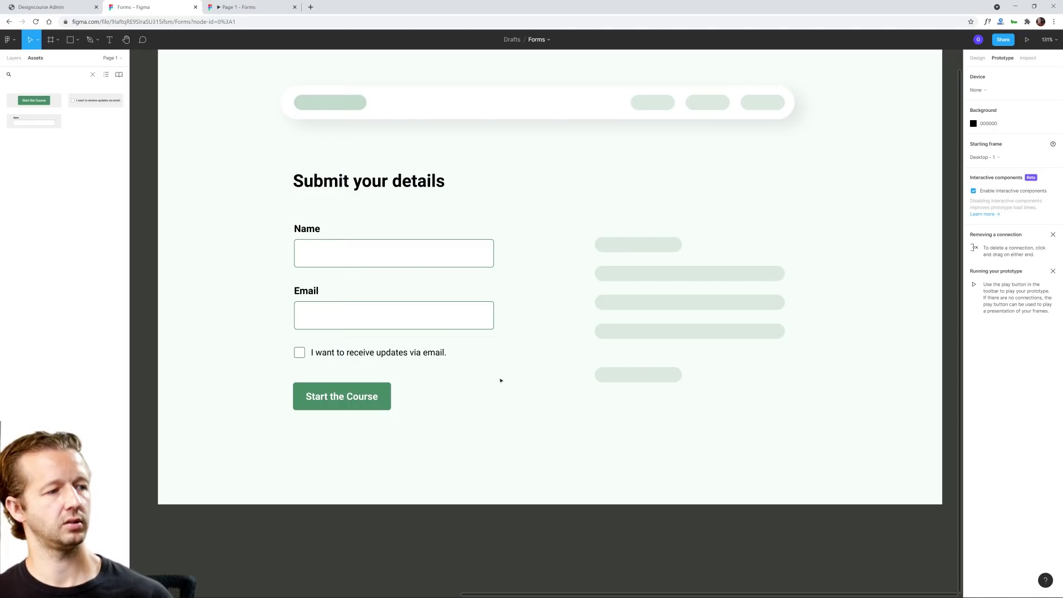
Step: Nudge the email updates checkbox slightly upward, closer to the Email field
{"action": "left_click", "coordinate": [345, 354]}
{"action": "key", "text": "Up"}
{"action": "key", "text": "Up"}
{"action": "key", "text": "Up"}
{"action": "key", "text": "Up"}
{"action": "key", "text": "Up"}
{"action": "key", "text": "Up"}
{"action": "key", "text": "Up"}
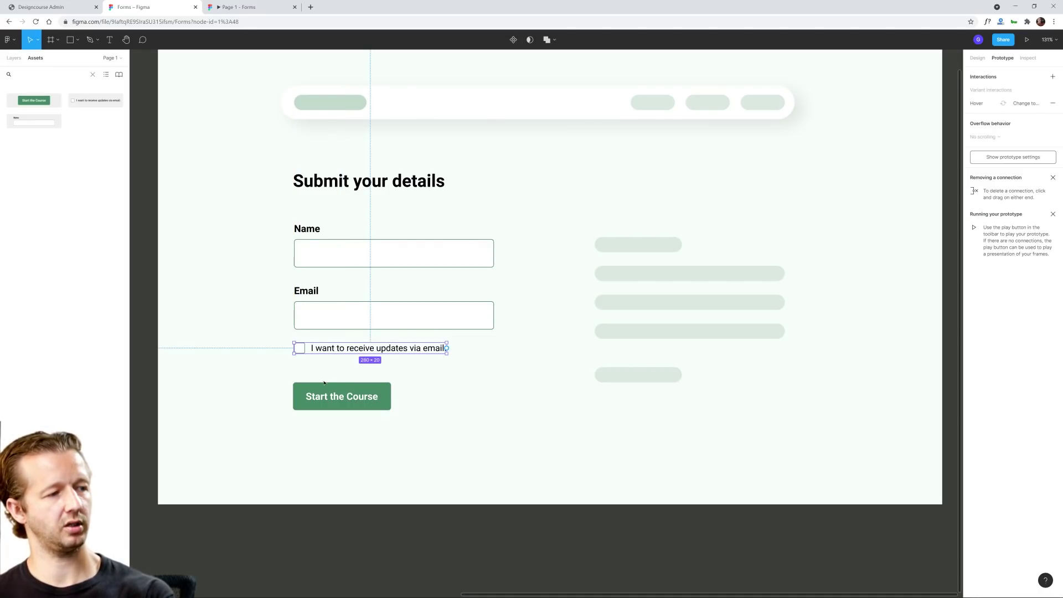
{"action": "left_click", "coordinate": [225, 358]}
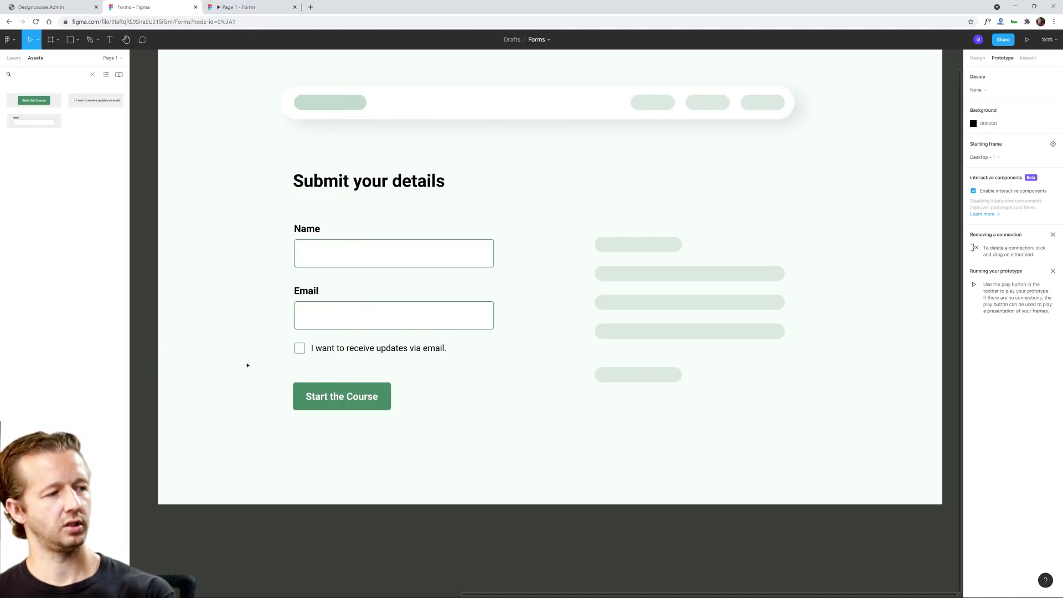
{"action": "left_click", "coordinate": [332, 398]}
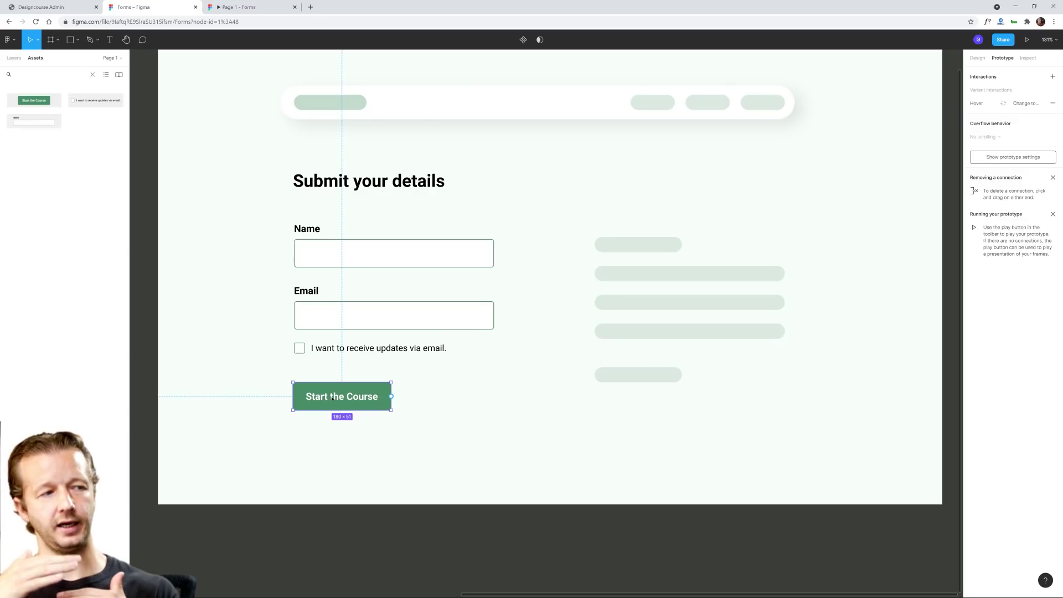
{"action": "left_click", "coordinate": [332, 374]}
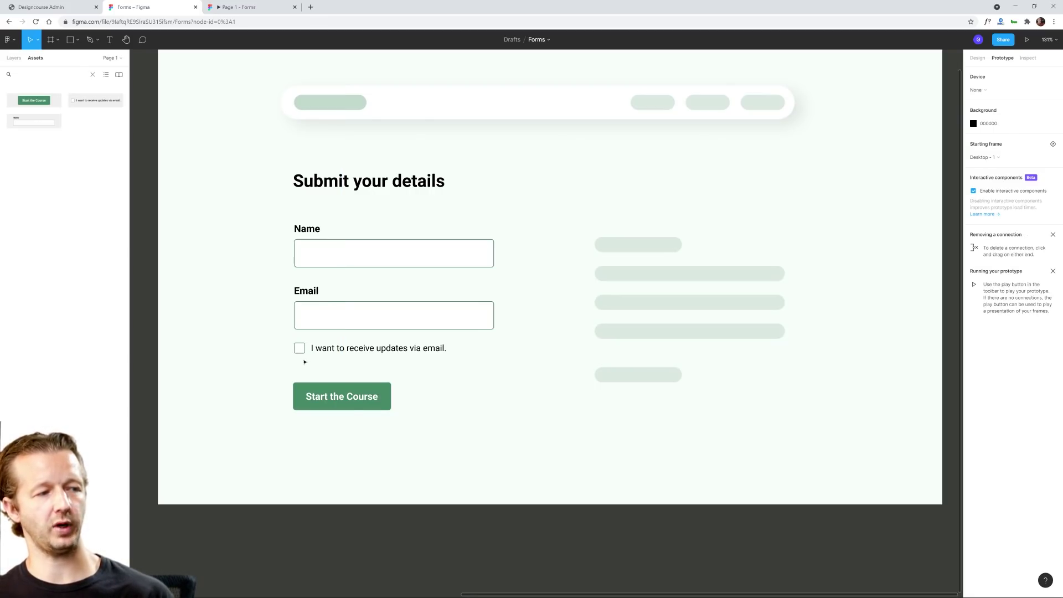
{"action": "left_click", "coordinate": [334, 393]}
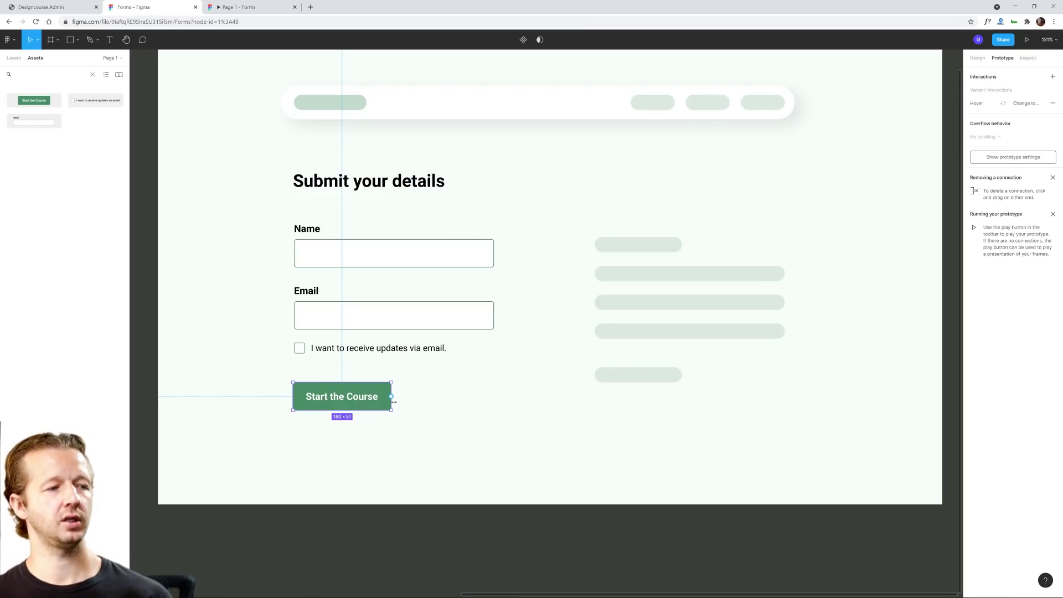
Step: Test the hover and pressed states of the Start the Course button in the prototype preview
{"action": "left_click", "coordinate": [241, 7]}
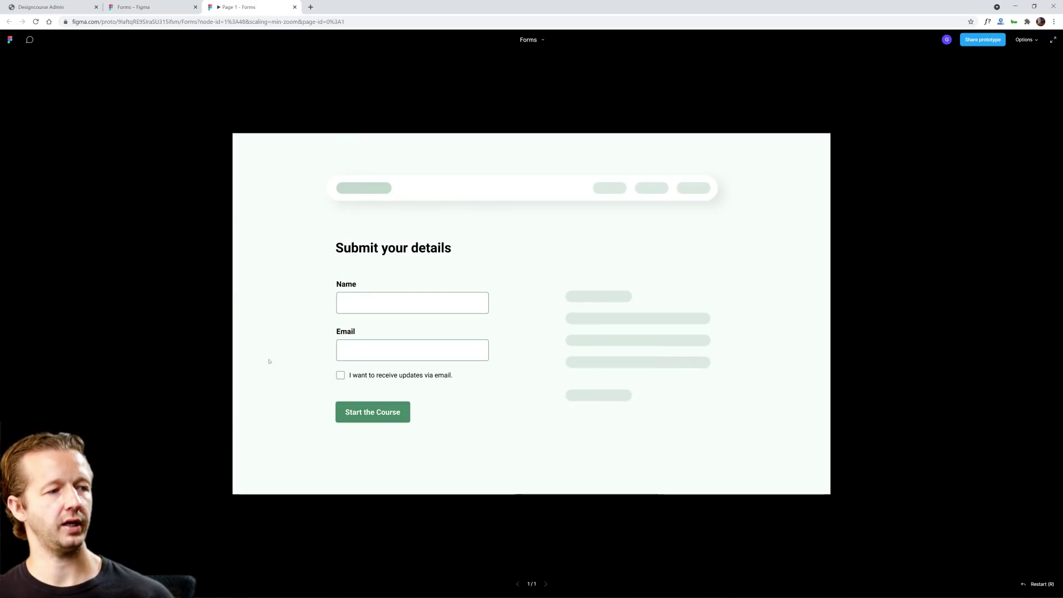
{"action": "left_click", "coordinate": [343, 421]}
{"action": "left_click", "coordinate": [360, 421]}
{"action": "left_click", "coordinate": [388, 419]}
{"action": "left_click", "coordinate": [388, 420]}
{"action": "left_click", "coordinate": [388, 419]}
{"action": "left_click", "coordinate": [388, 419]}
{"action": "left_click", "coordinate": [387, 419]}
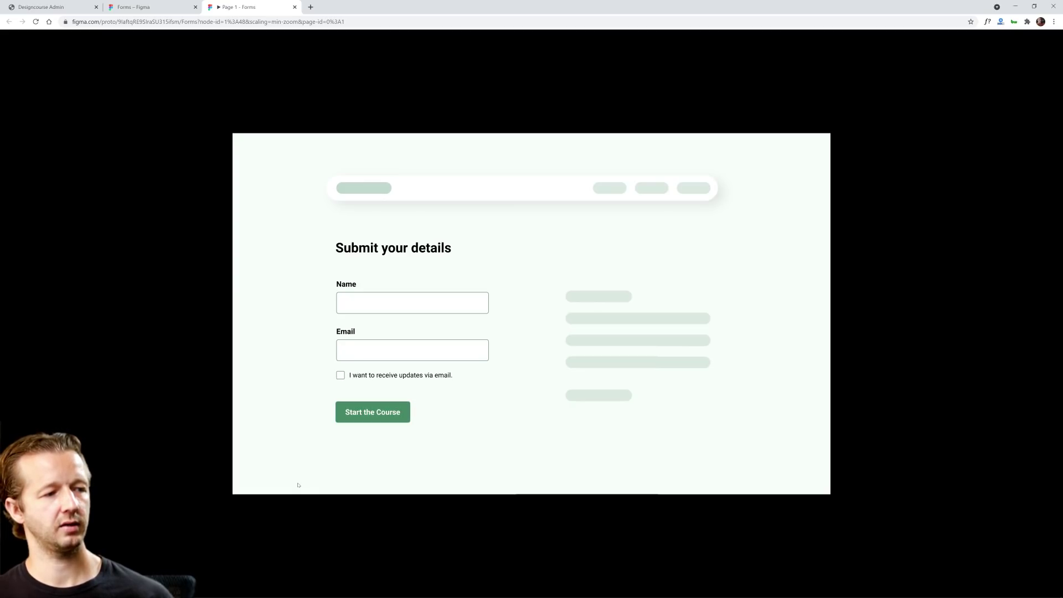